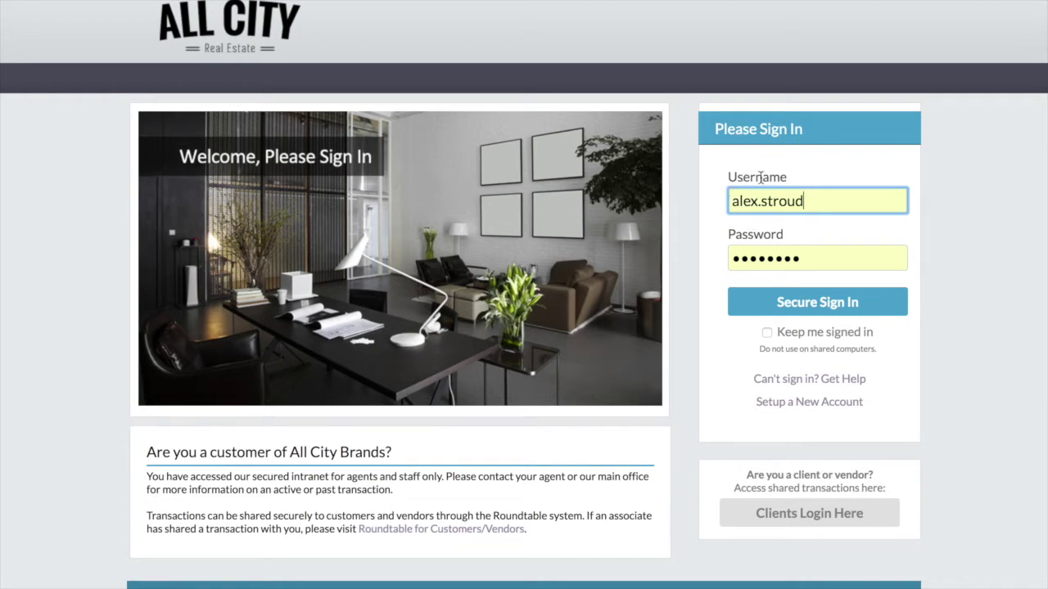
- Sign in to the All City Real Estate intranet with the pre-filled username and password
mouse_move(176, 2)
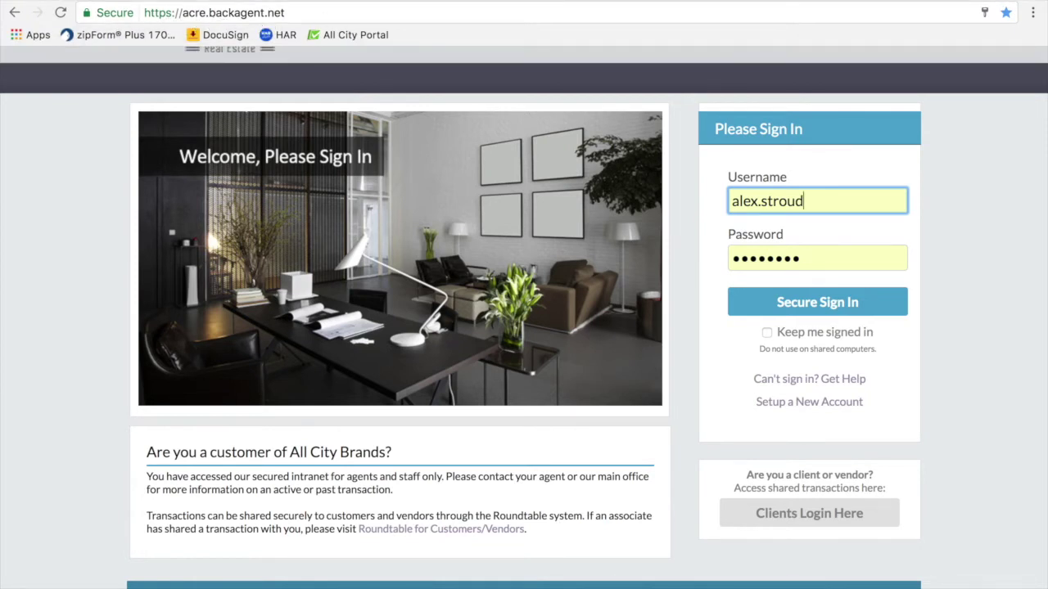
mouse_move(266, 2)
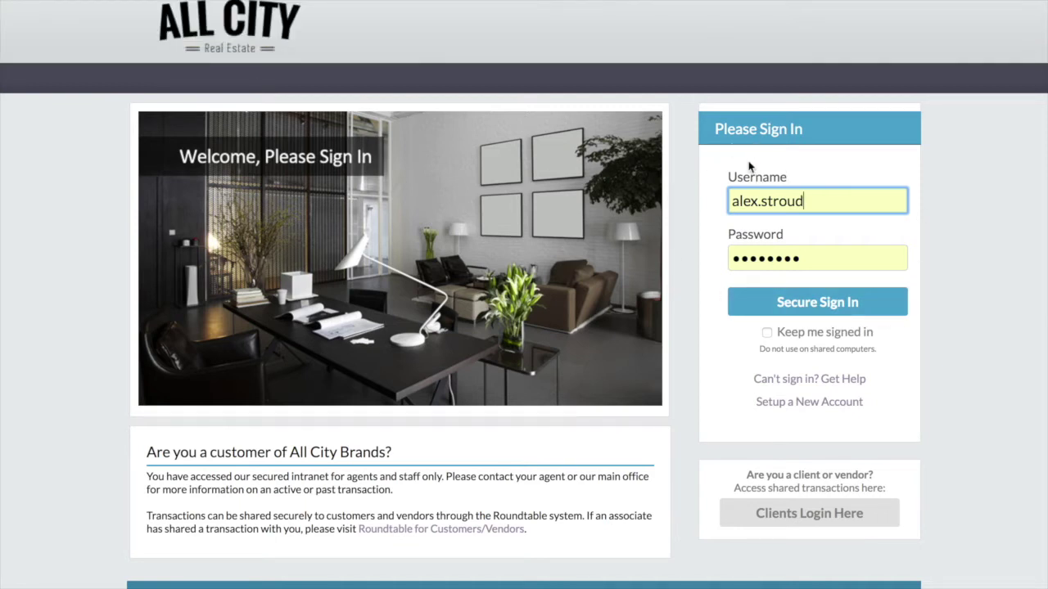
left_click(686, 211)
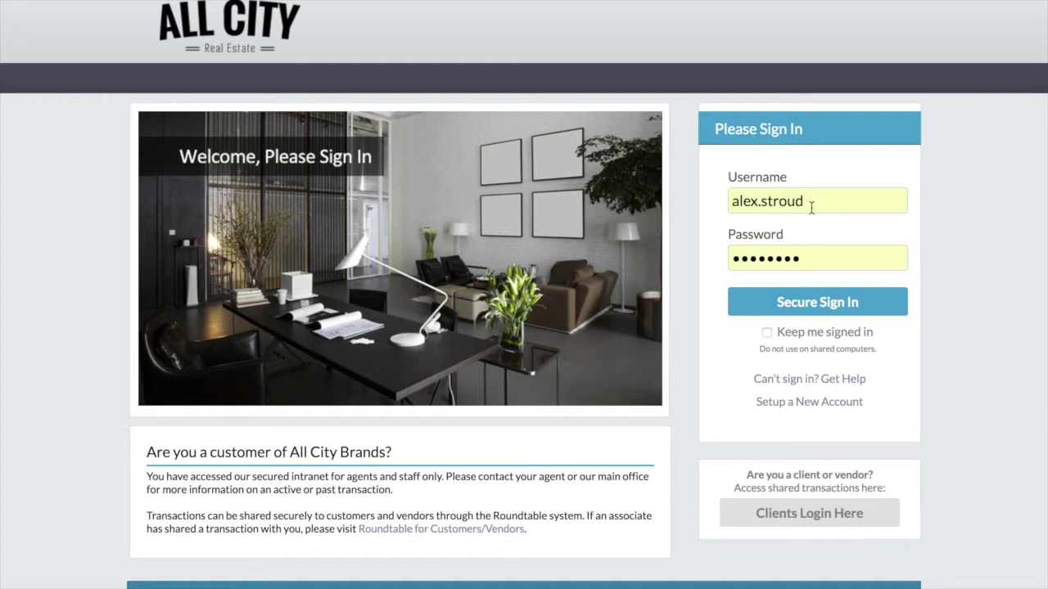
left_click(814, 306)
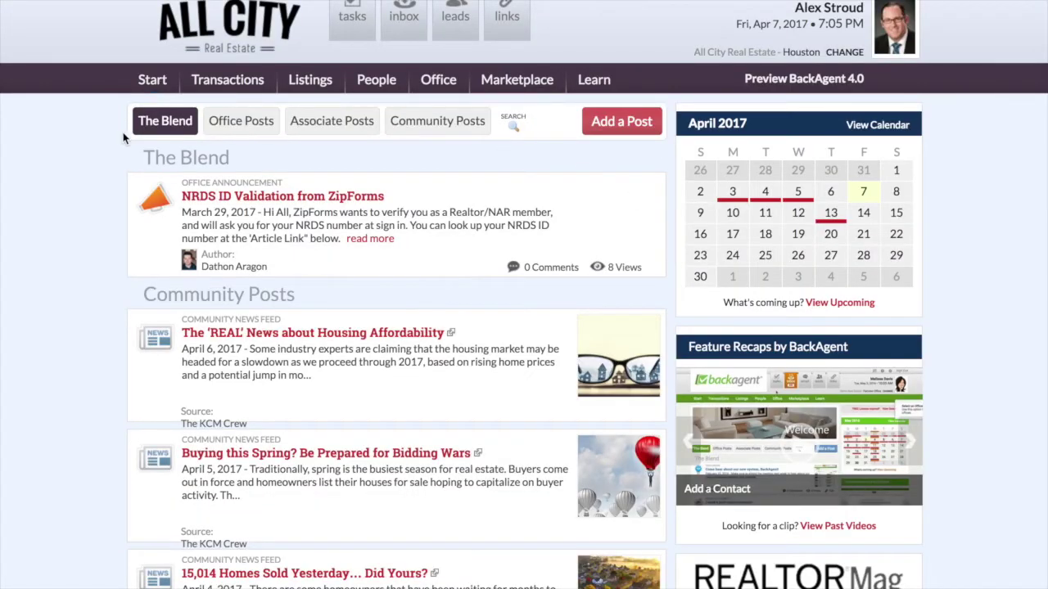
- Scroll down through The Blend community posts on the home page, then back to the top
scroll(106, 138, "down", 3)
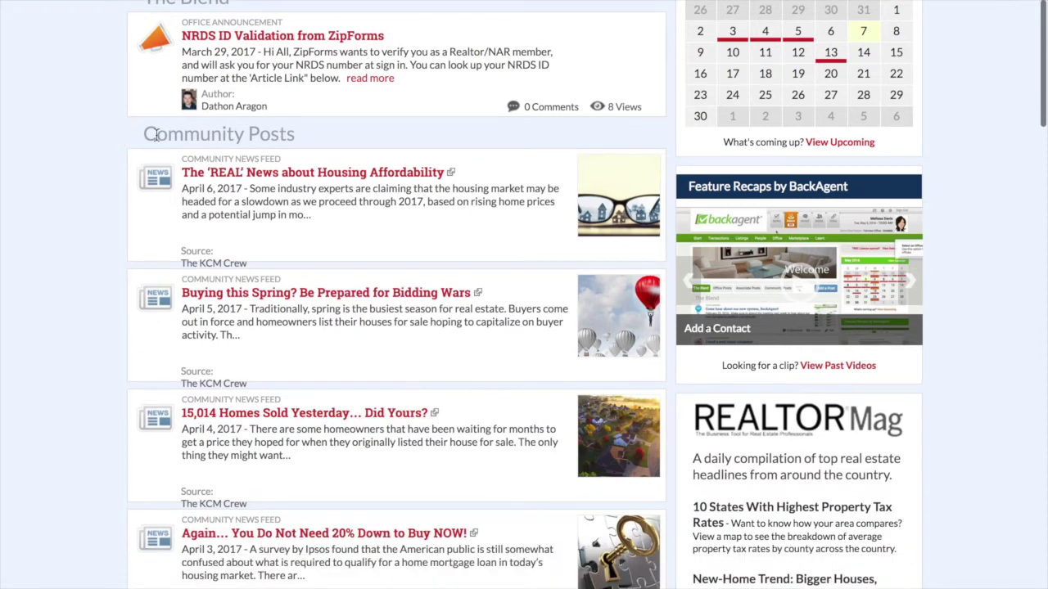
scroll(181, 183, "down", 9)
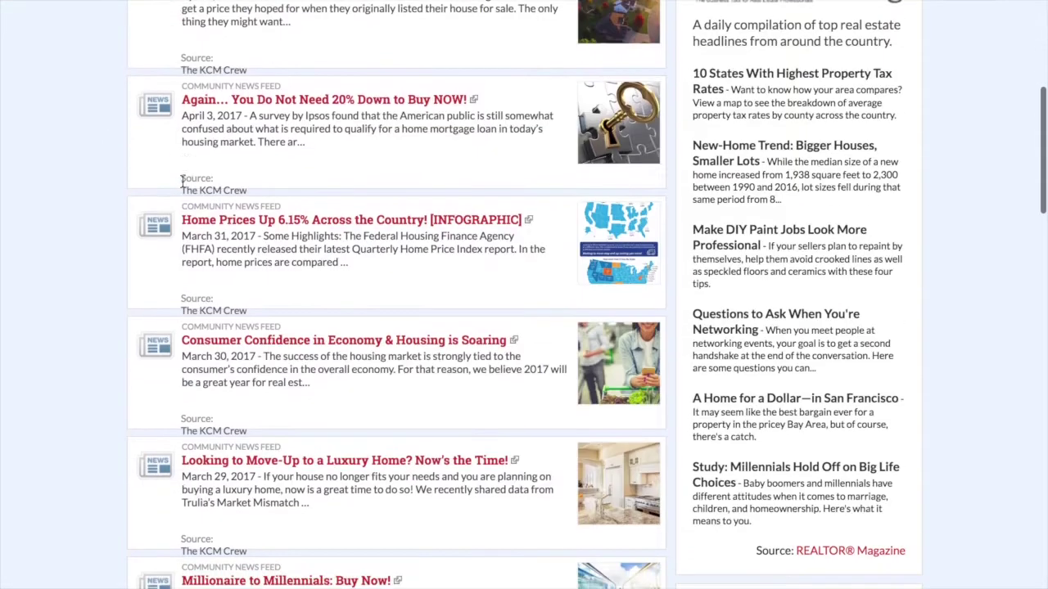
scroll(181, 183, "down", 9)
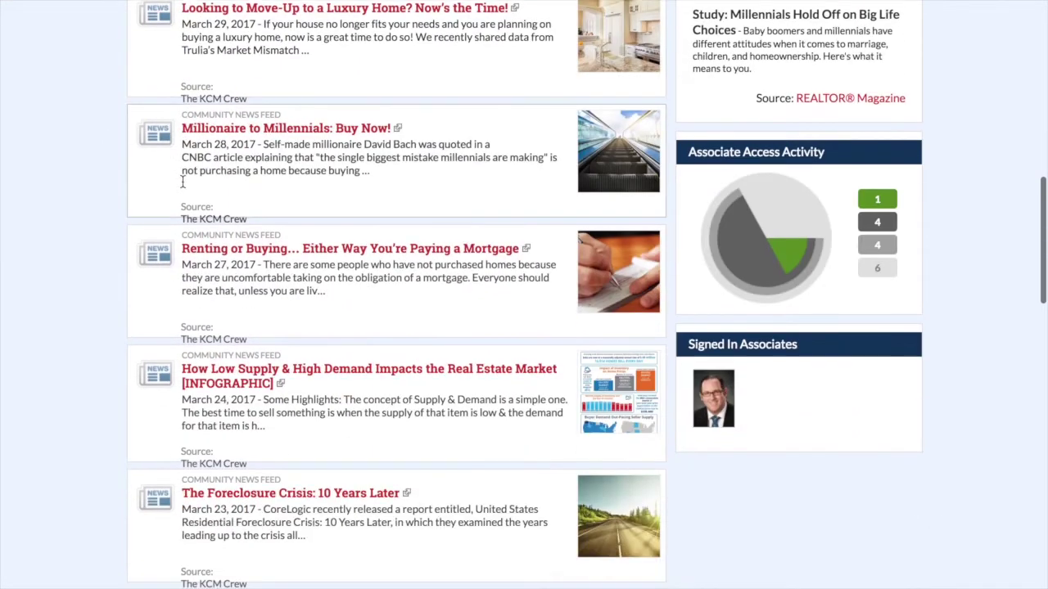
scroll(182, 184, "down", 5)
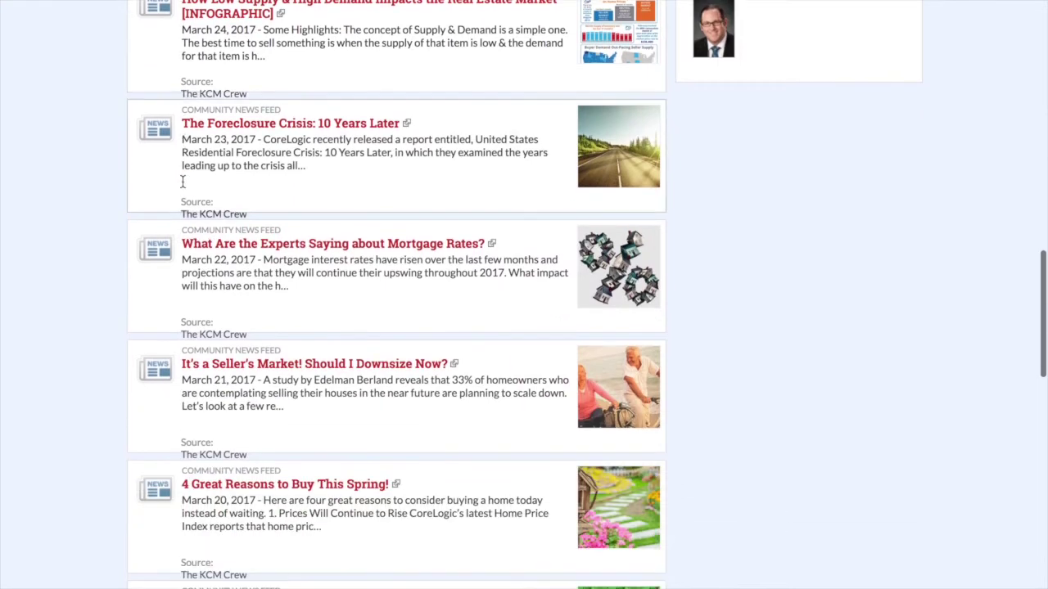
scroll(181, 183, "up", 8)
scroll(182, 183, "up", 15)
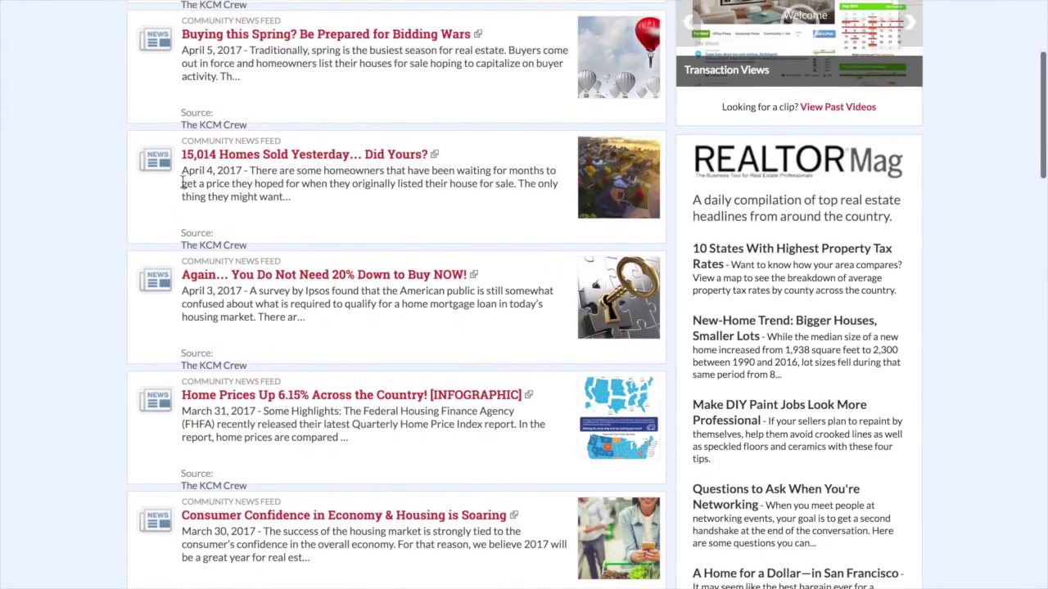
scroll(181, 184, "up", 3)
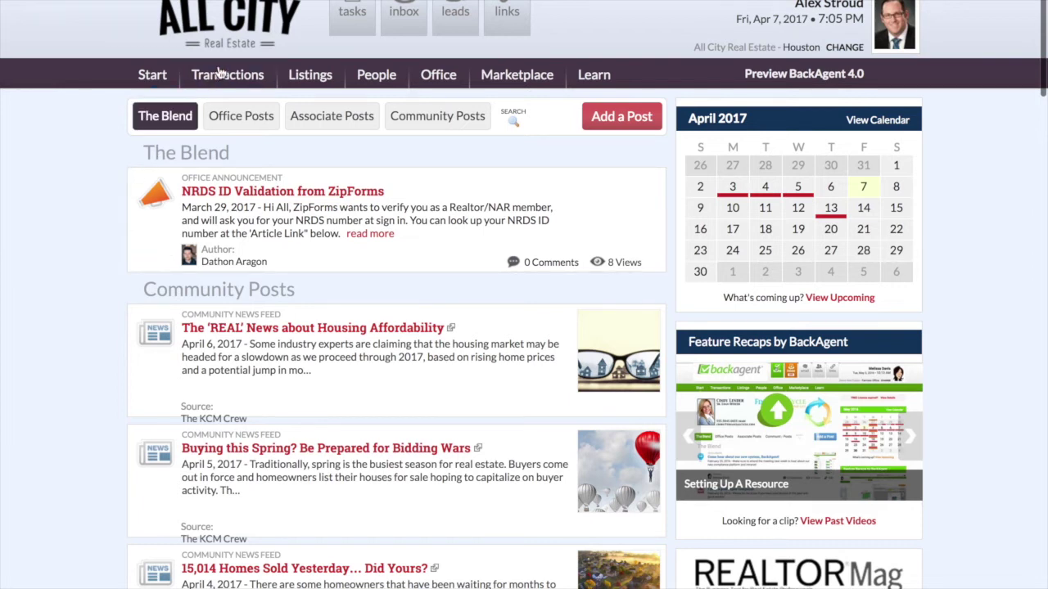
mouse_move(220, 79)
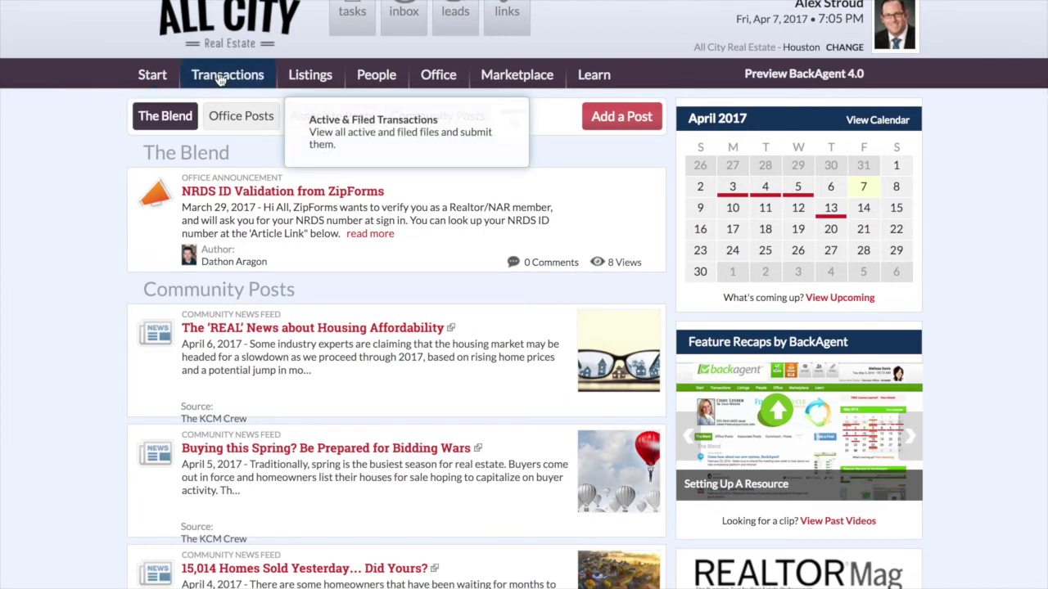
- Open Active Transactions and start adding a new transaction
left_click(219, 79)
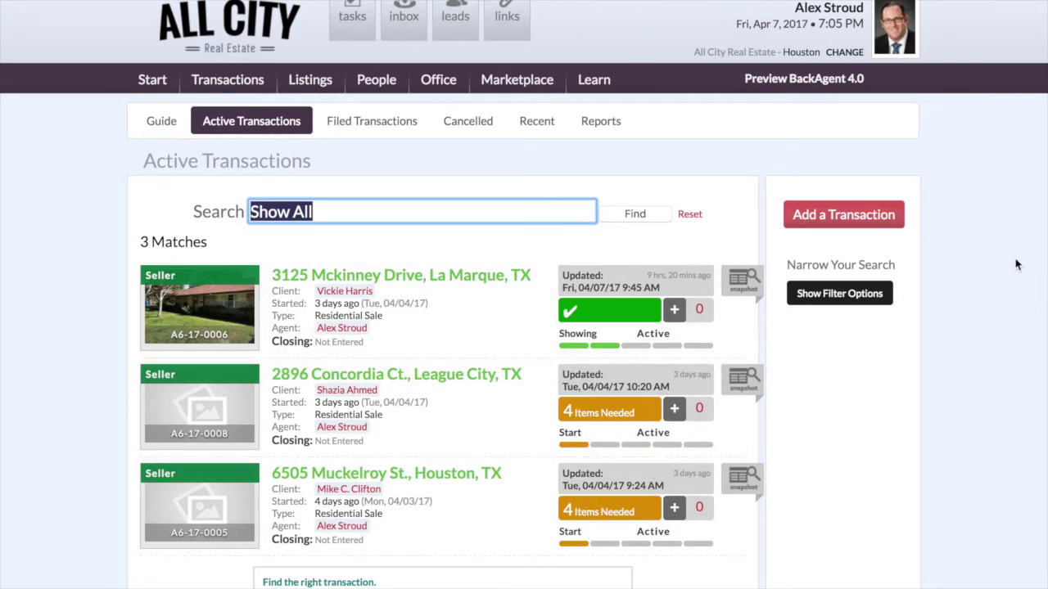
left_click(833, 216)
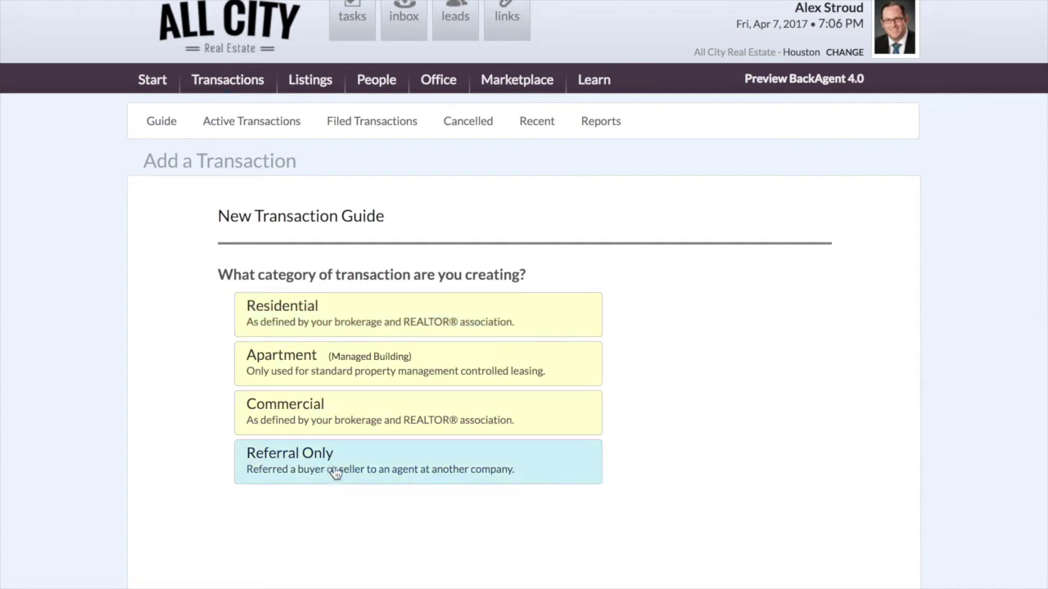
- In the New Transaction Guide, choose Residential, Sale, the Start phase and Buyer representation
left_click(286, 317)
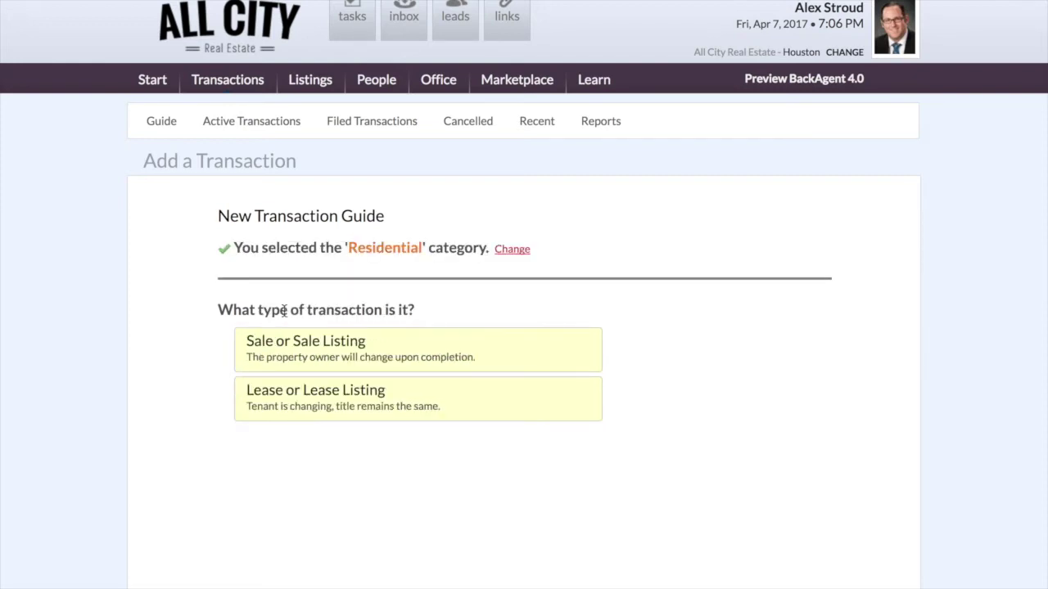
left_click(285, 359)
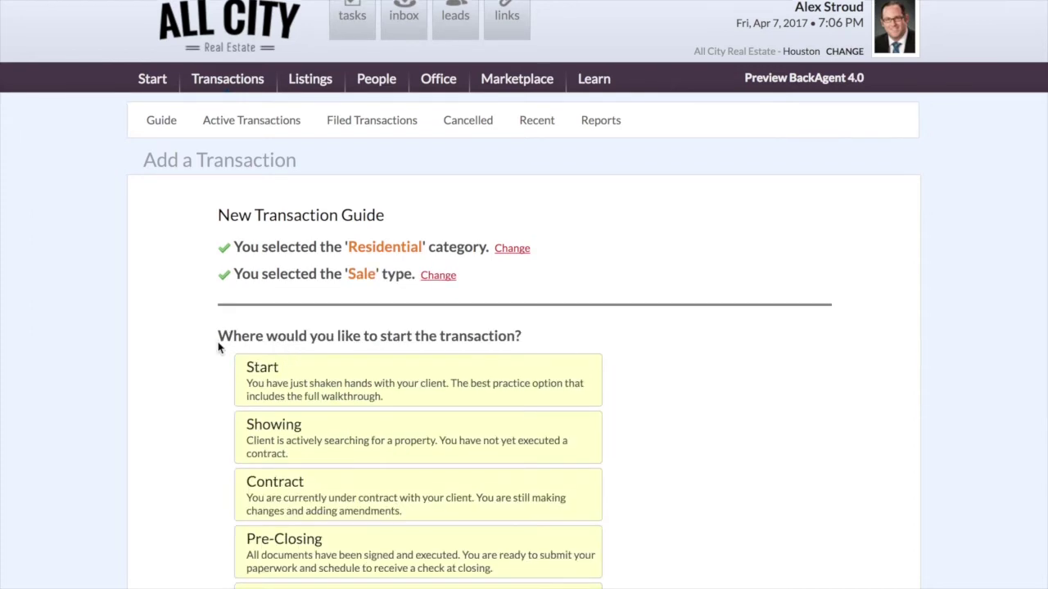
scroll(218, 348, "down", 3)
left_click(274, 258)
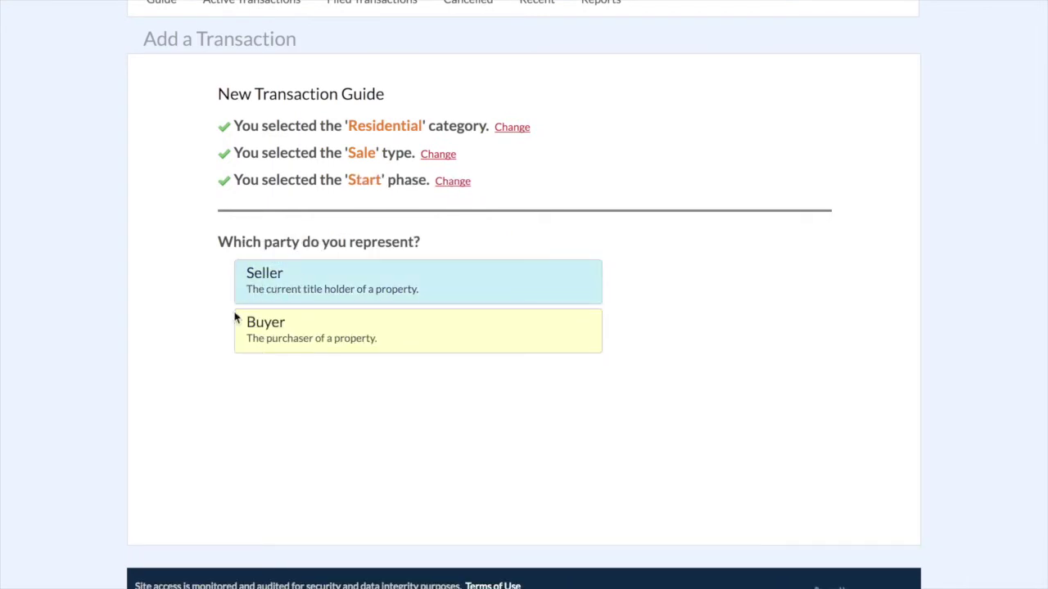
left_click(293, 330)
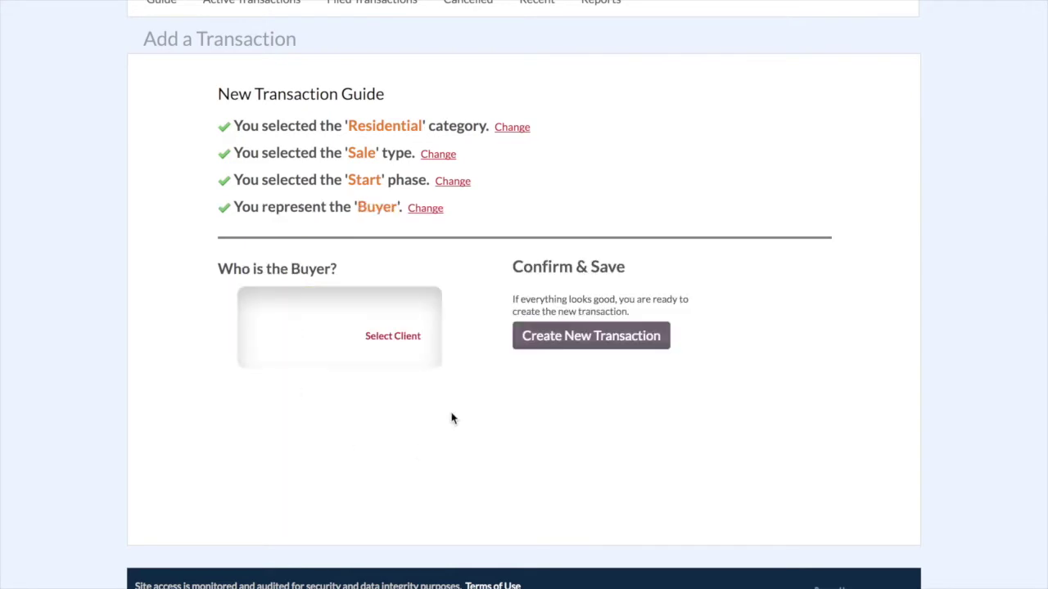
- Search contacts by first name 'Test', select Test Buyer as the client, and create the transaction
left_click(401, 339)
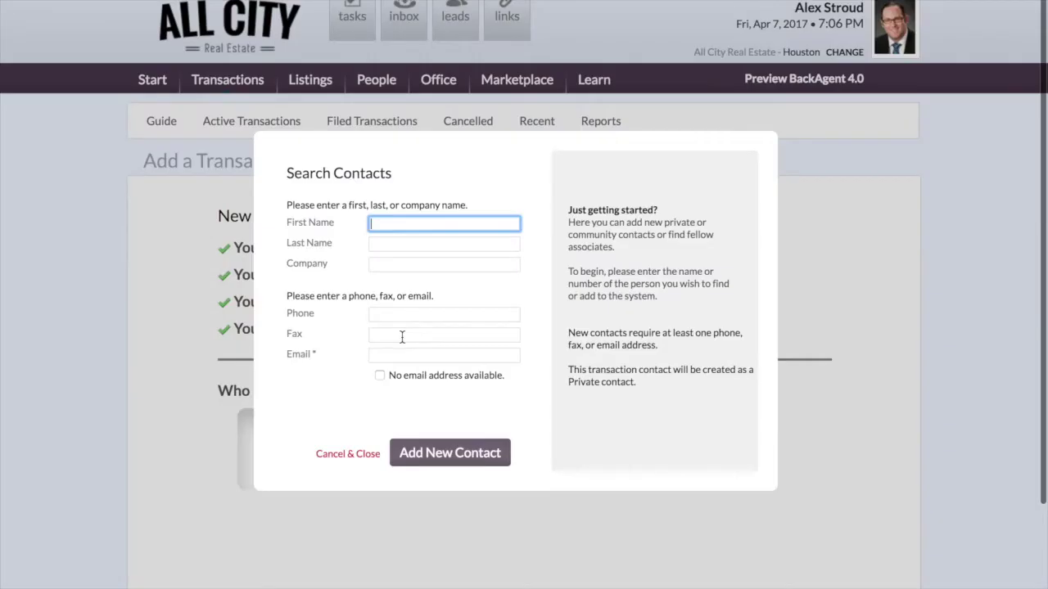
left_click(435, 222)
type("Test")
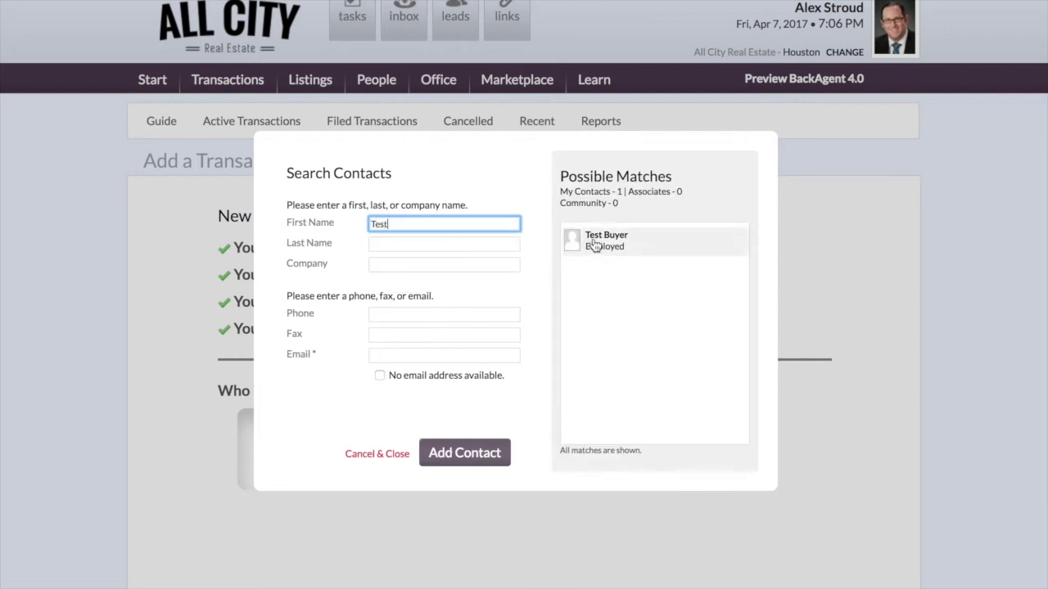
left_click(599, 239)
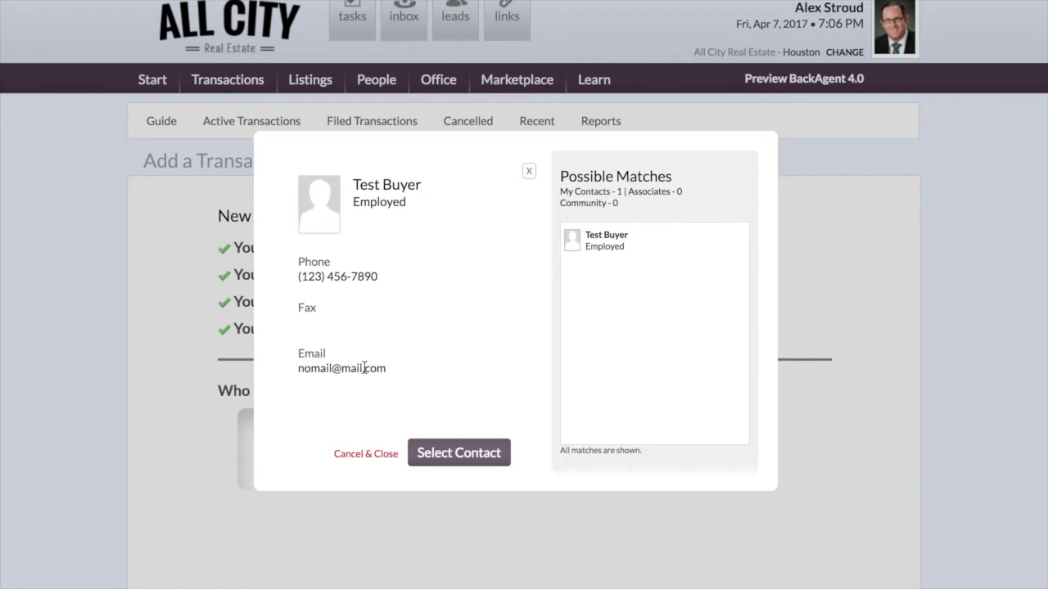
left_click(460, 454)
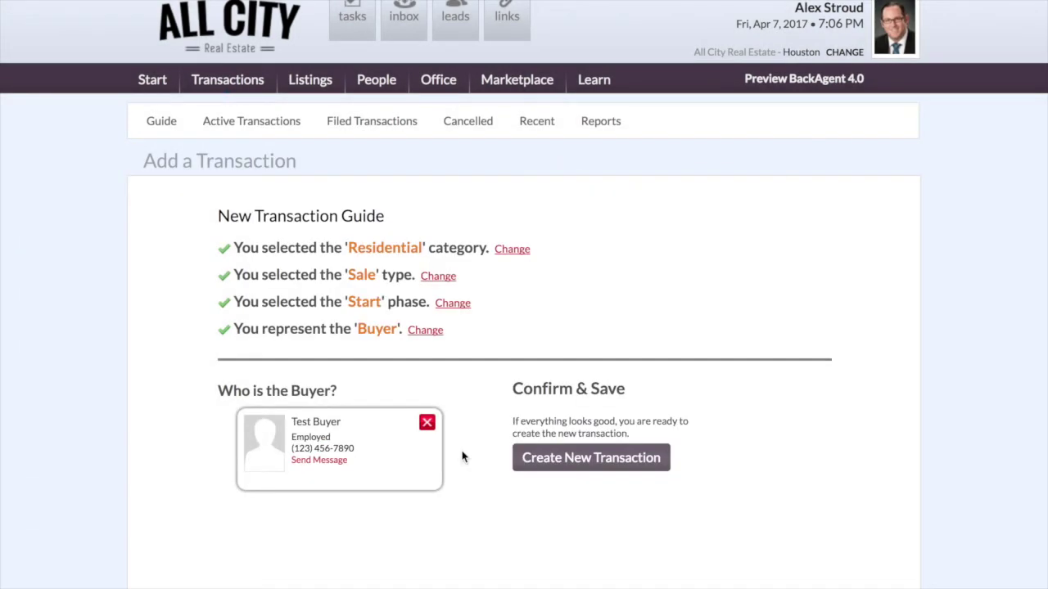
left_click(546, 463)
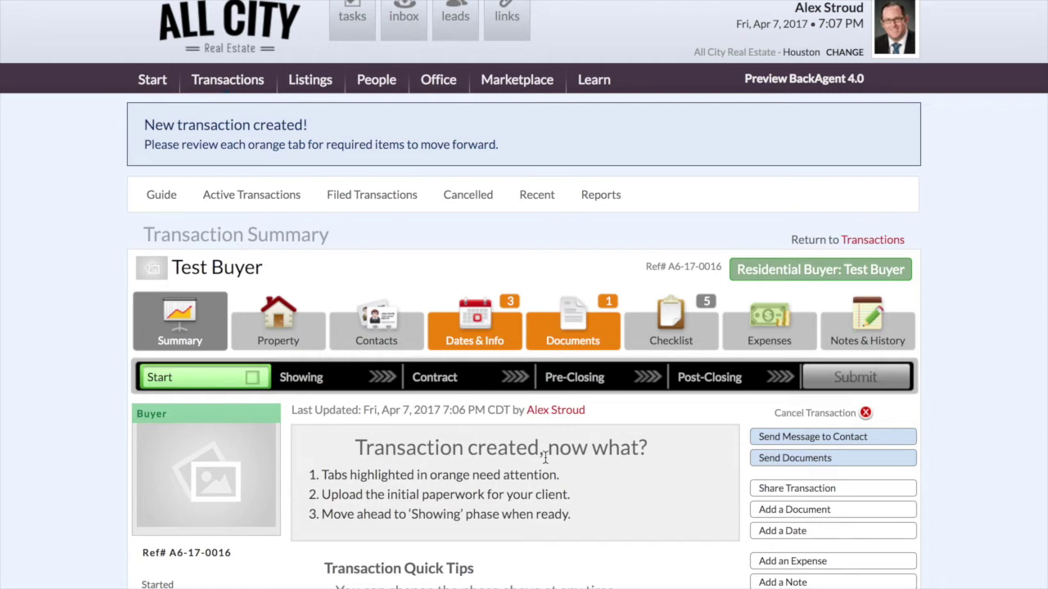
- Scroll through the Transaction Summary tips for the new Test Buyer transaction
scroll(79, 335, "down", 2)
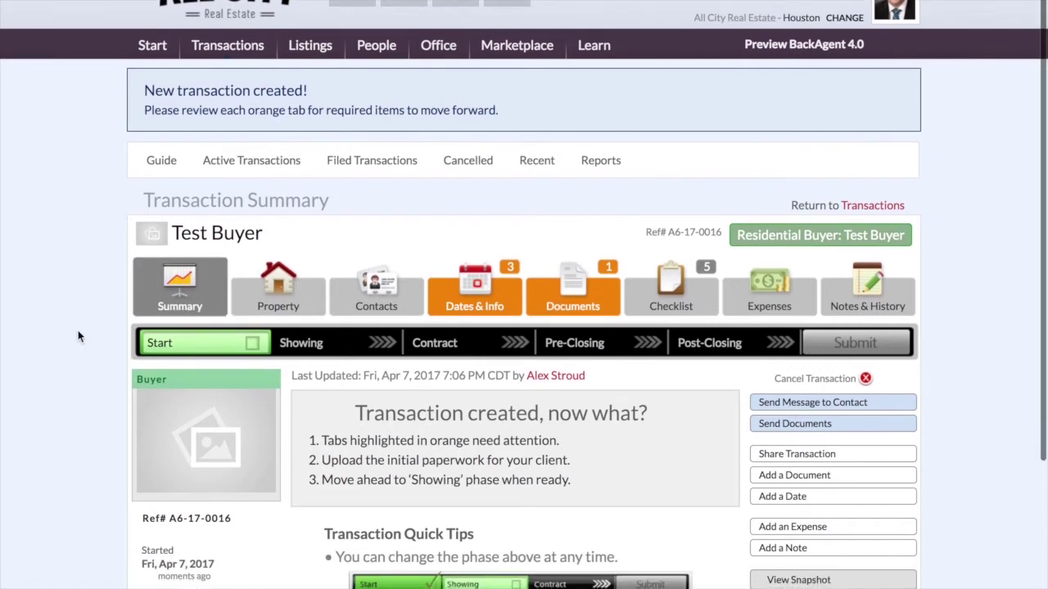
scroll(80, 336, "down", 2)
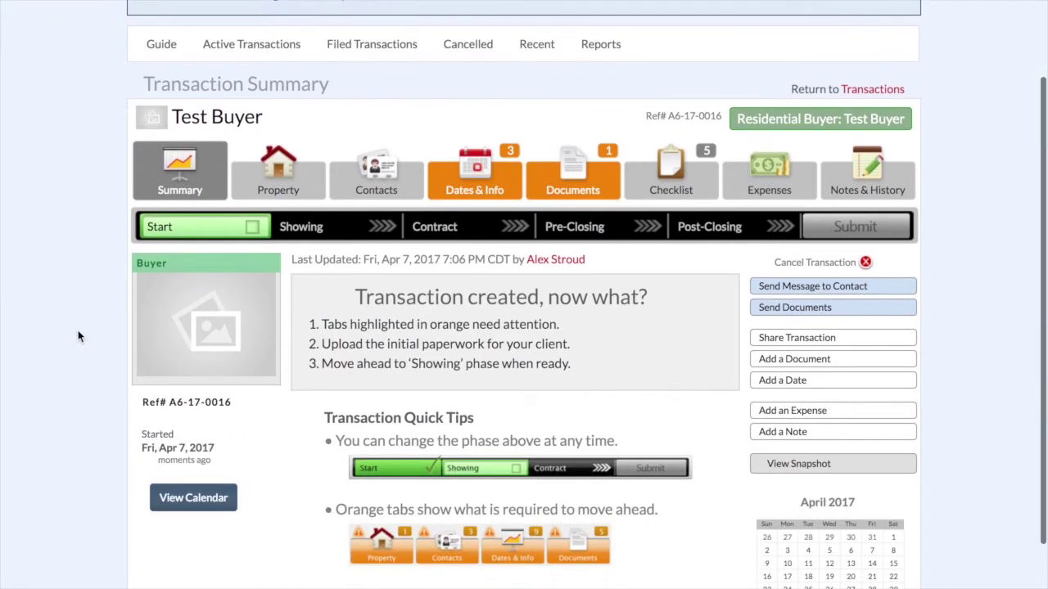
scroll(79, 336, "down", 1)
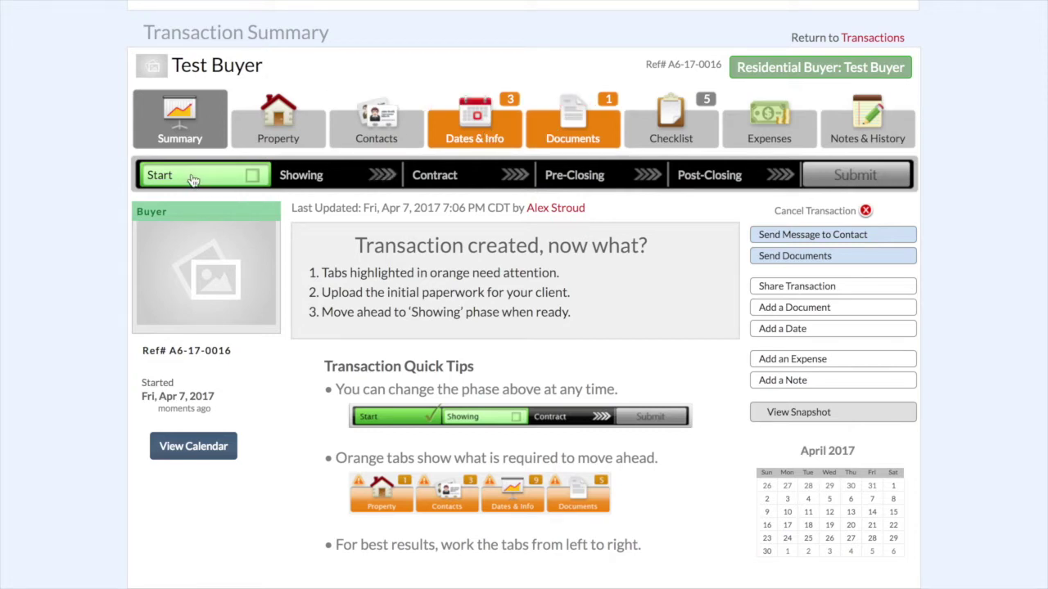
- In Dates & Info, set the date work with the client began to 4/7/2017
left_click(483, 115)
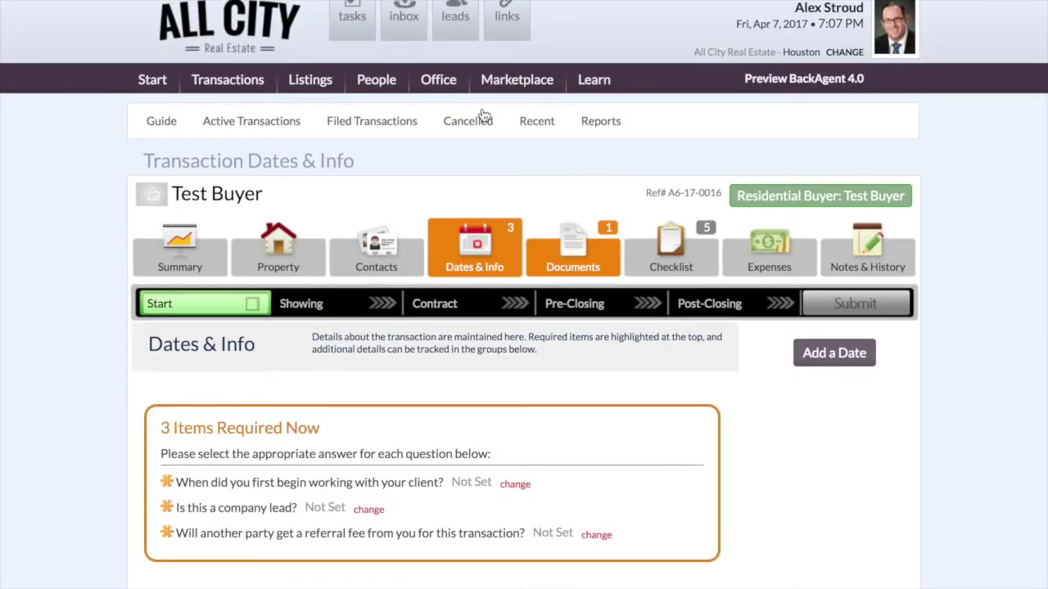
scroll(661, 409, "down", 3)
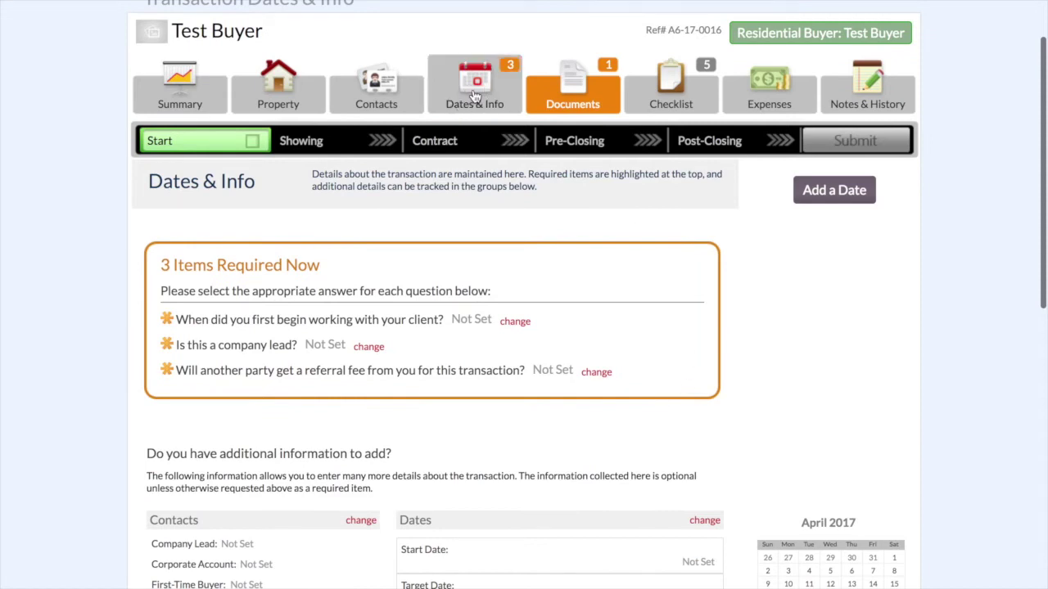
scroll(105, 241, "down", 2)
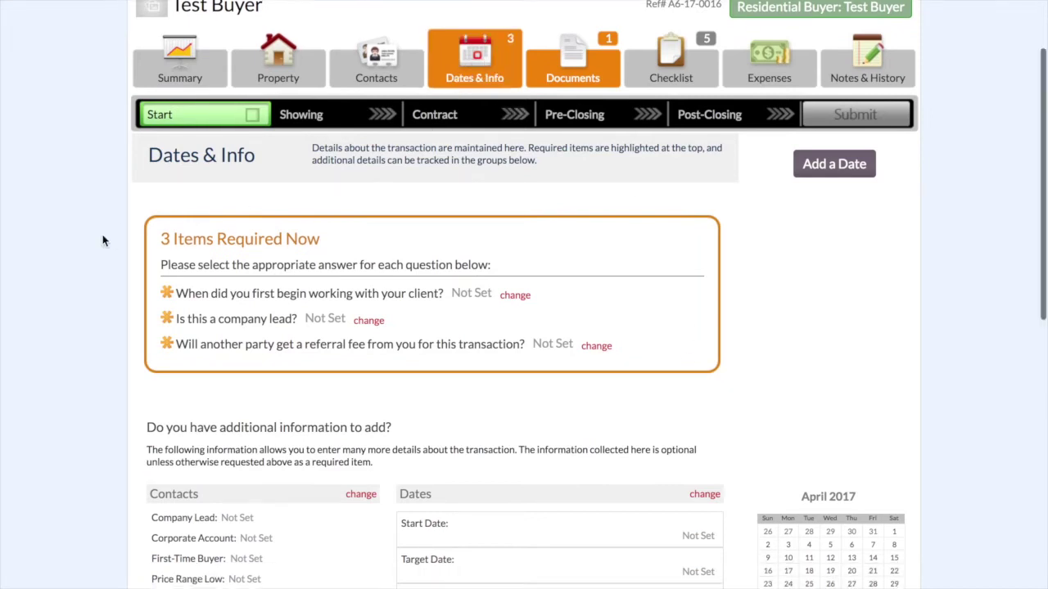
scroll(157, 304, "down", 2)
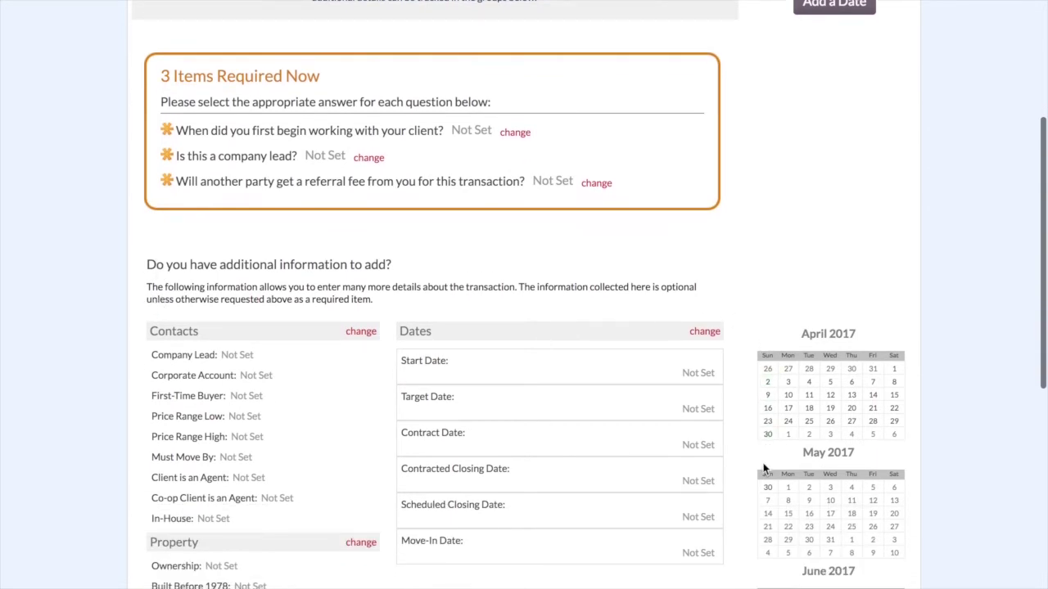
scroll(753, 468, "down", 1)
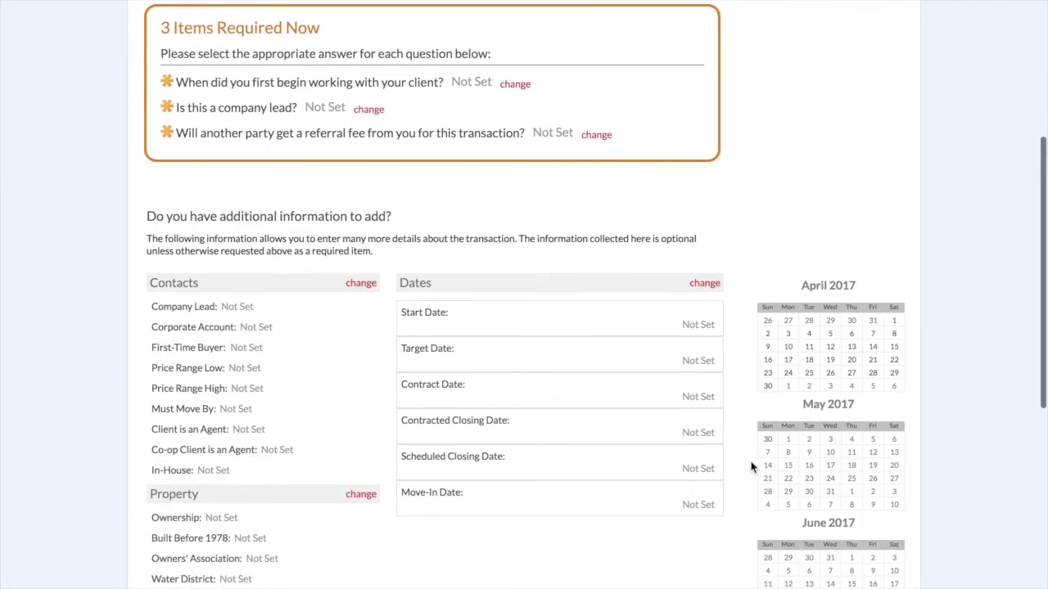
scroll(752, 468, "up", 2)
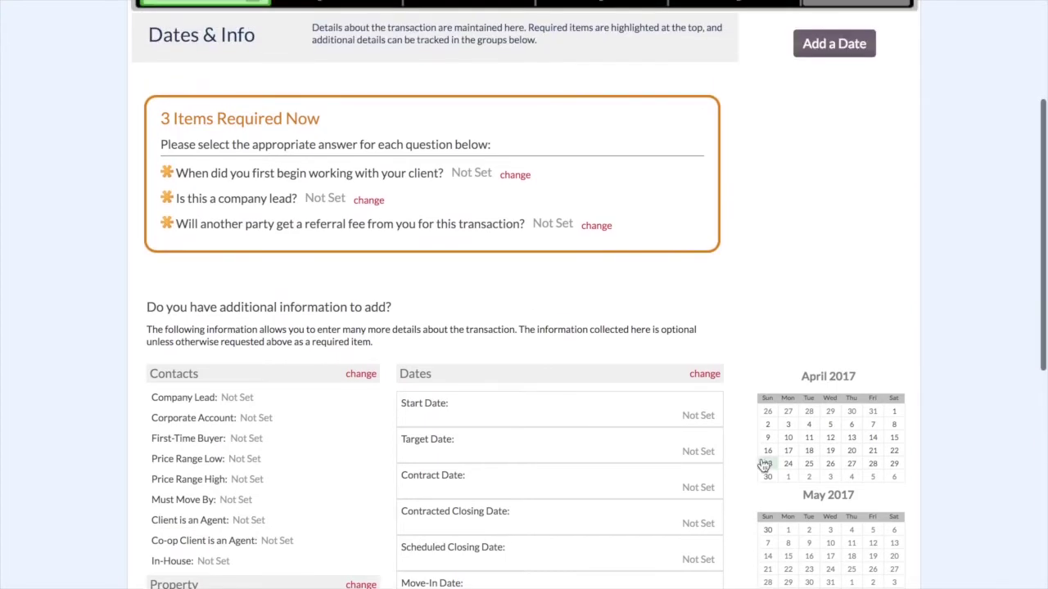
left_click(515, 175)
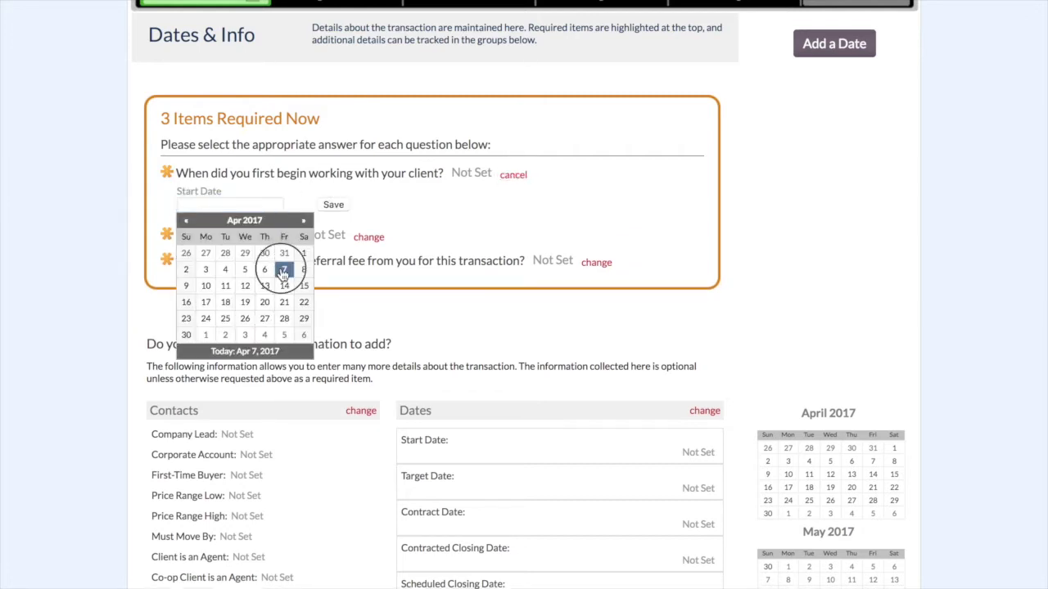
left_click(284, 271)
left_click(330, 205)
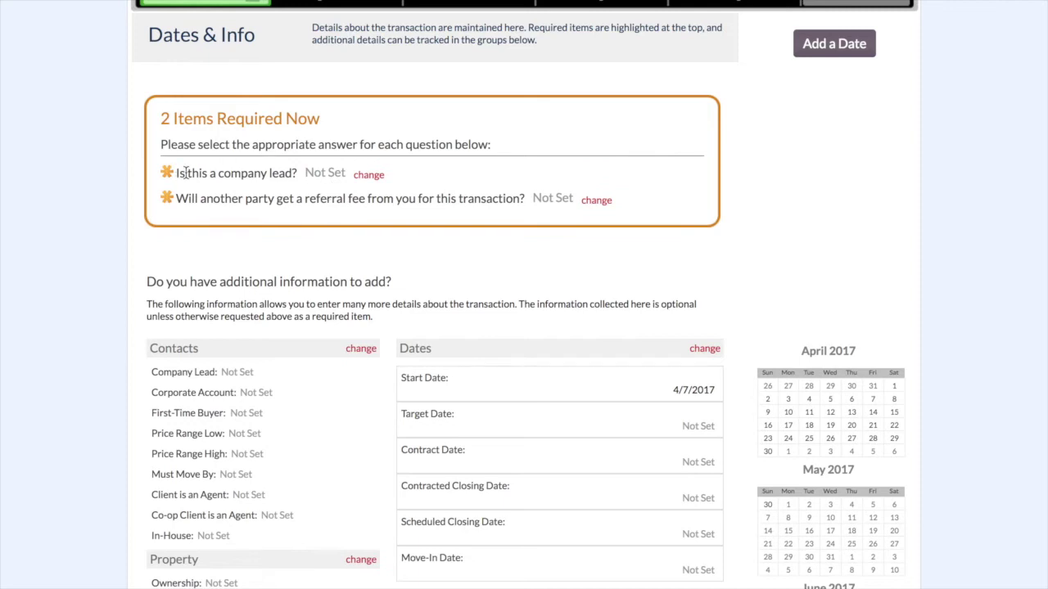
- Answer No to both the company lead and referral fee questions
left_click(368, 175)
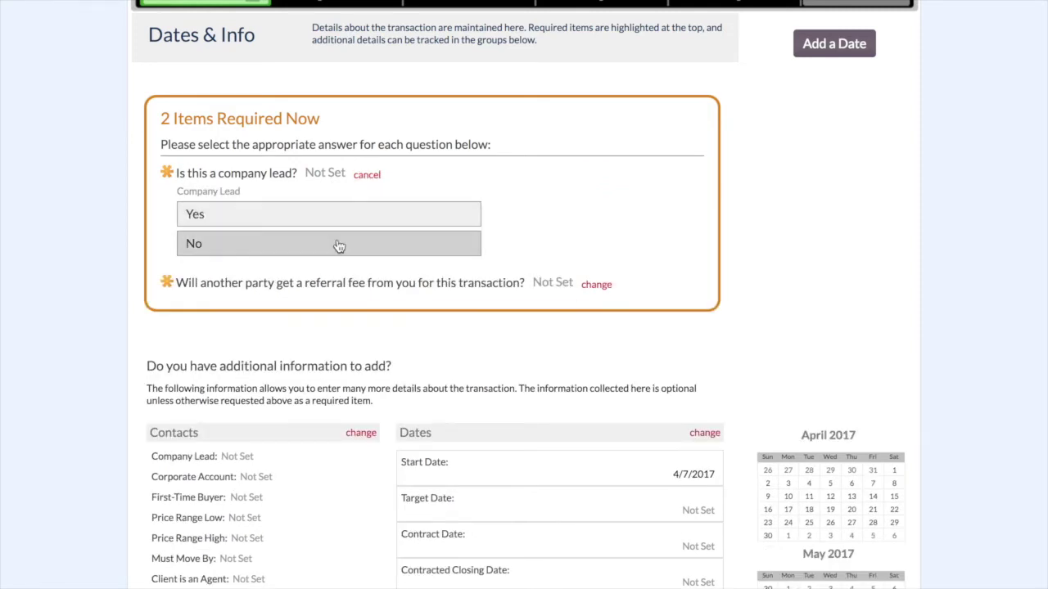
left_click(337, 243)
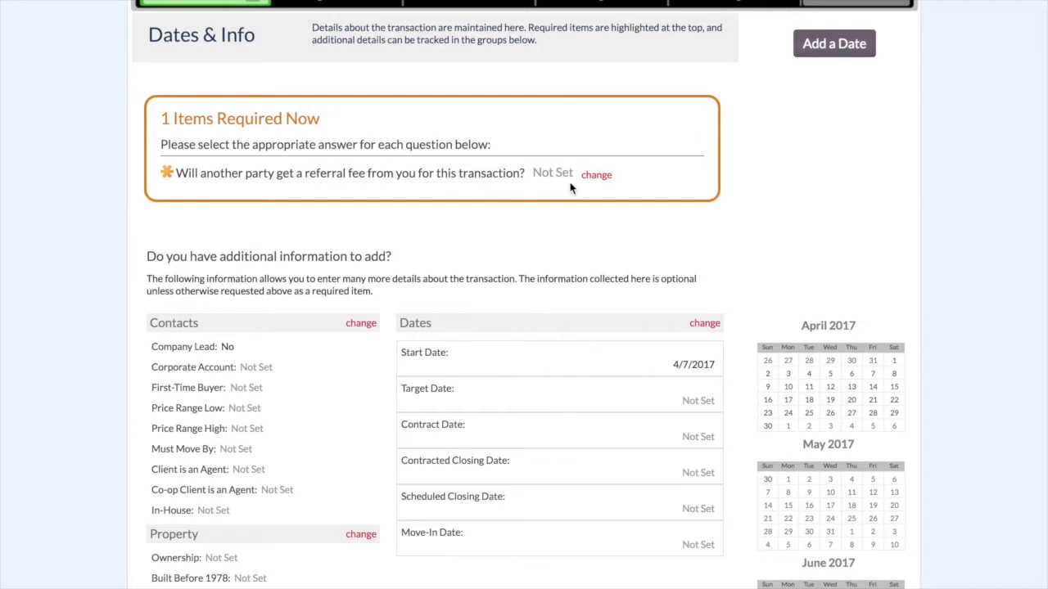
left_click(319, 242)
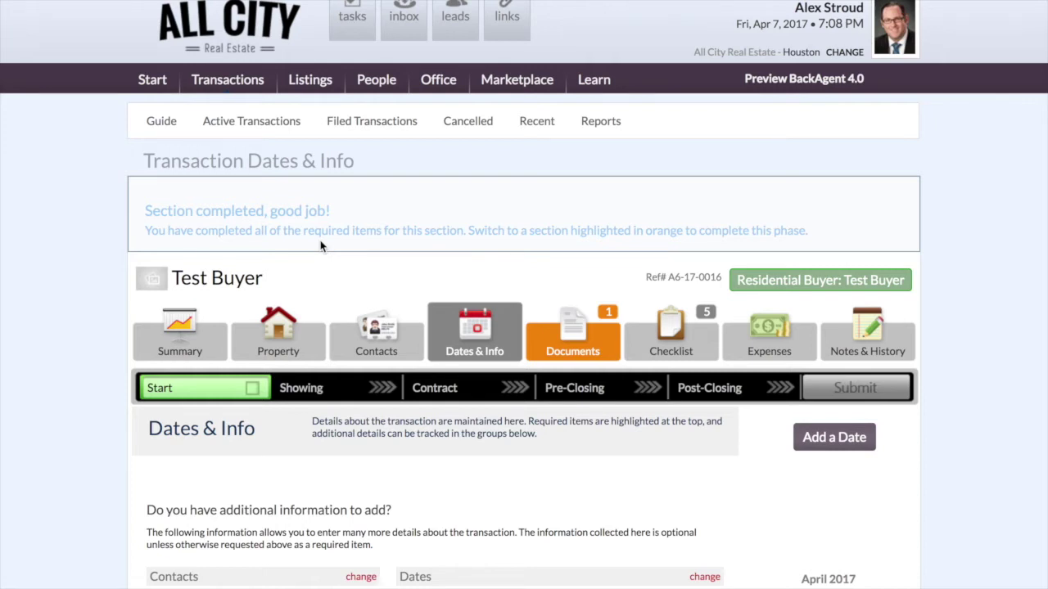
scroll(361, 258, "down", 4)
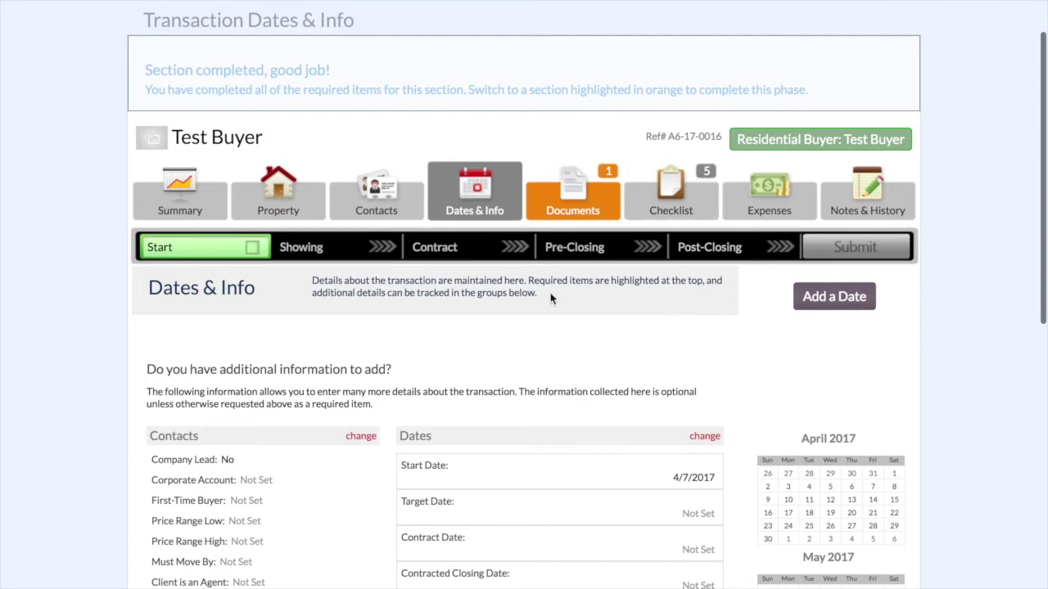
scroll(550, 299, "down", 3)
scroll(451, 346, "down", 1)
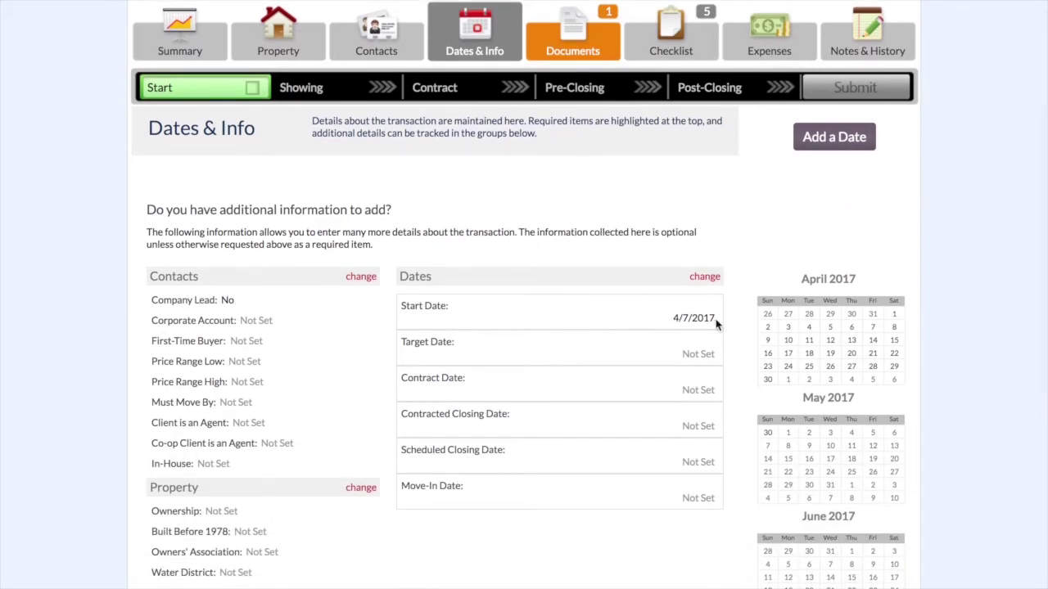
scroll(225, 320, "down", 1)
scroll(213, 393, "down", 3)
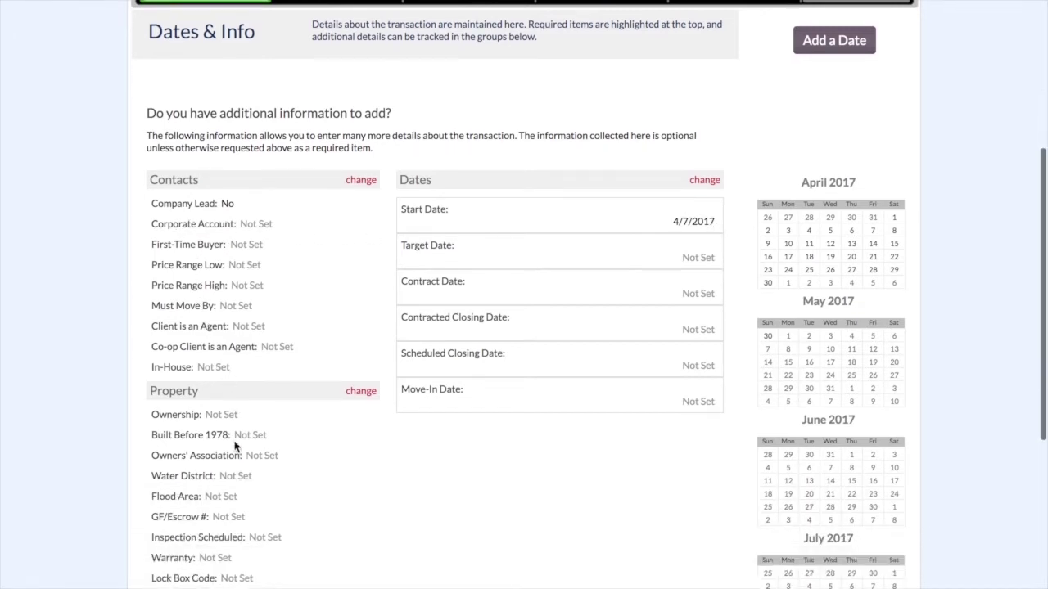
scroll(243, 371, "down", 3)
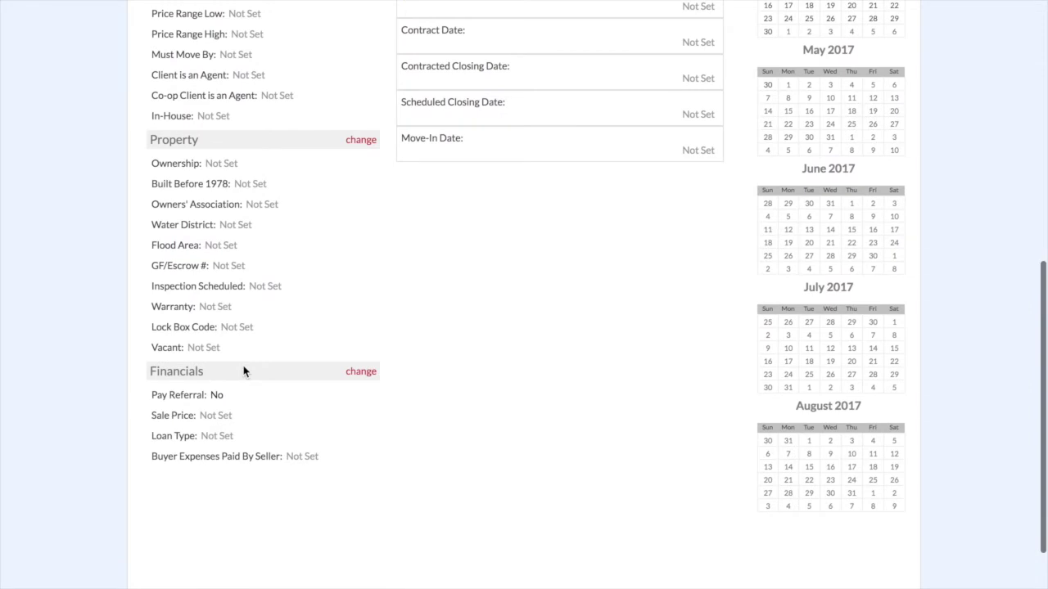
scroll(243, 370, "up", 7)
scroll(243, 370, "up", 1)
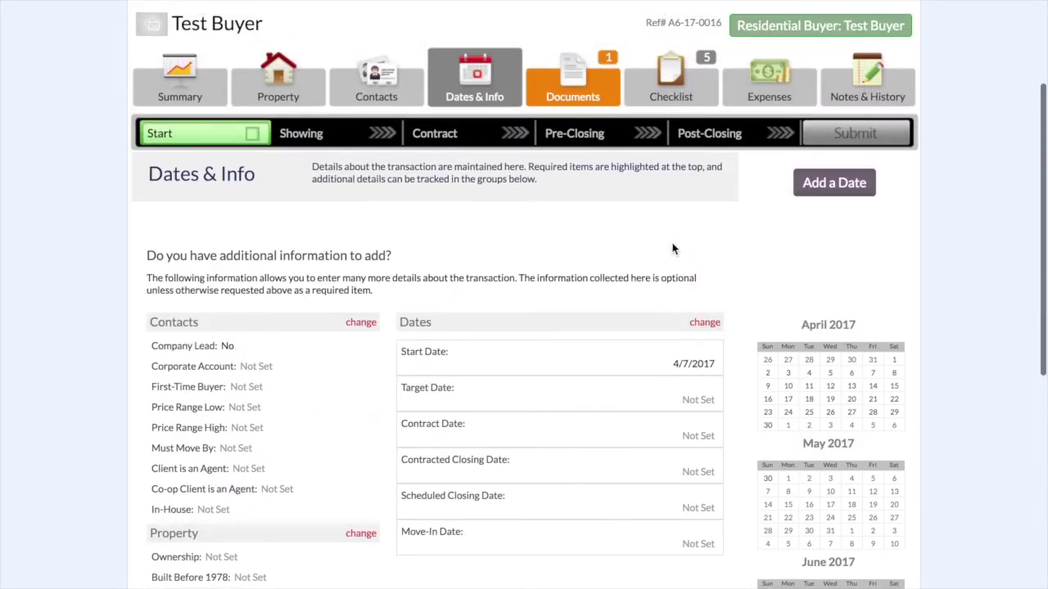
- Open the transaction's Documents tab and try Add Document, then return to the list
left_click(554, 98)
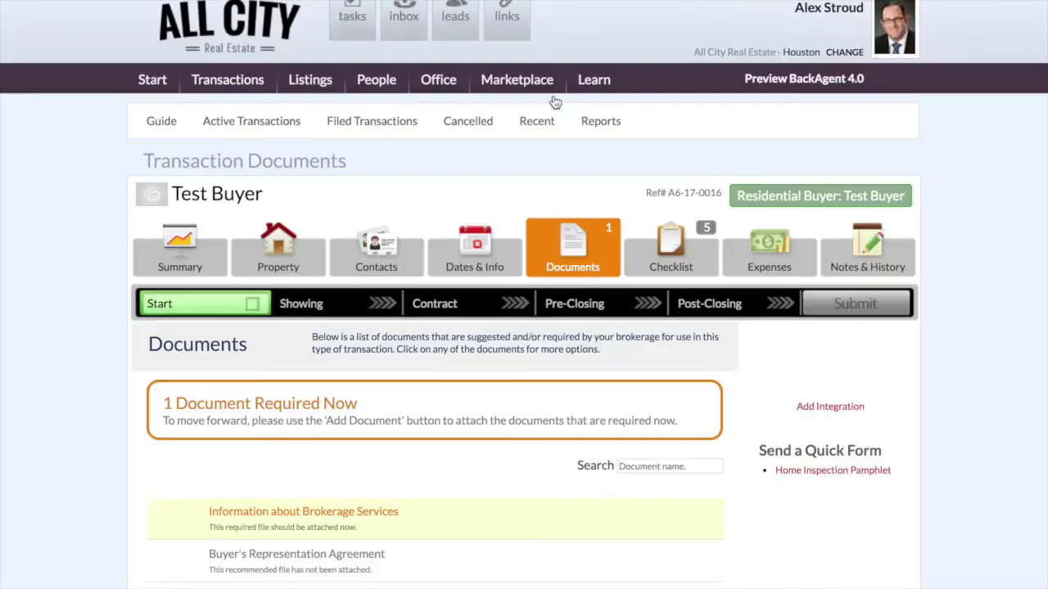
scroll(93, 311, "down", 2)
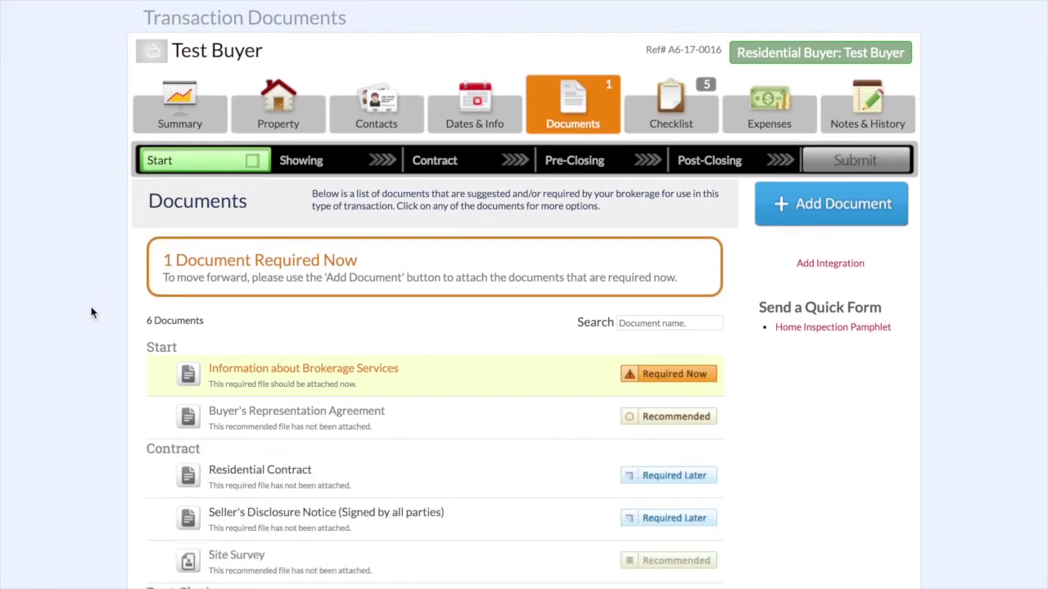
scroll(92, 313, "down", 2)
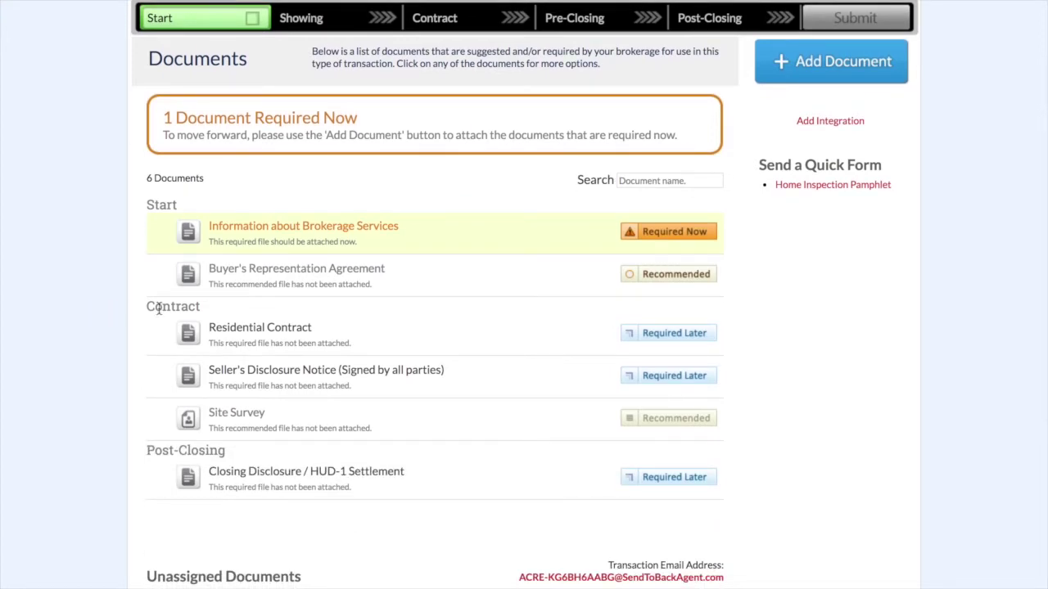
scroll(739, 246, "up", 1)
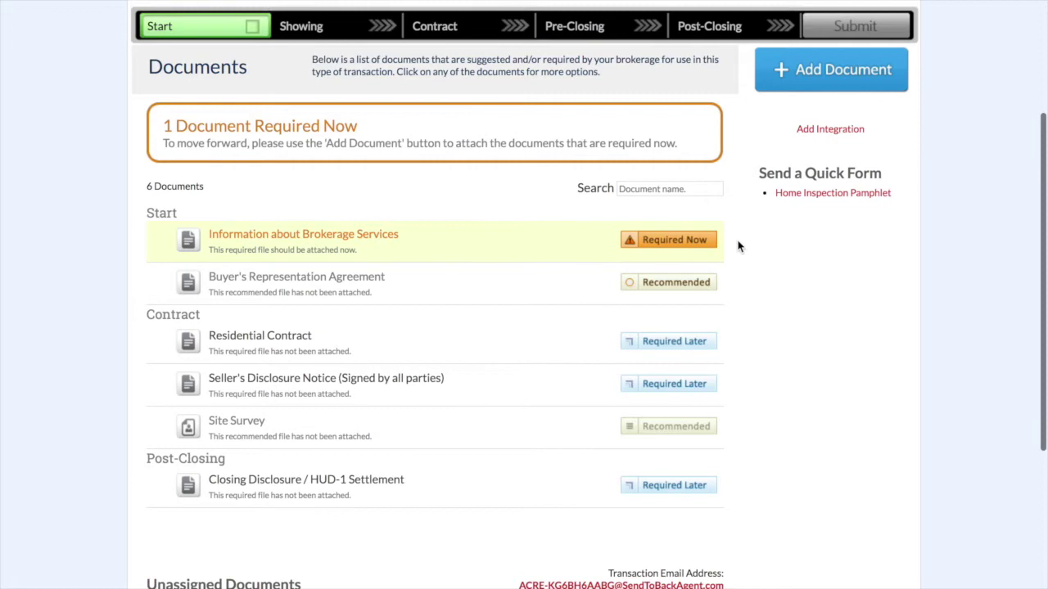
left_click(828, 72)
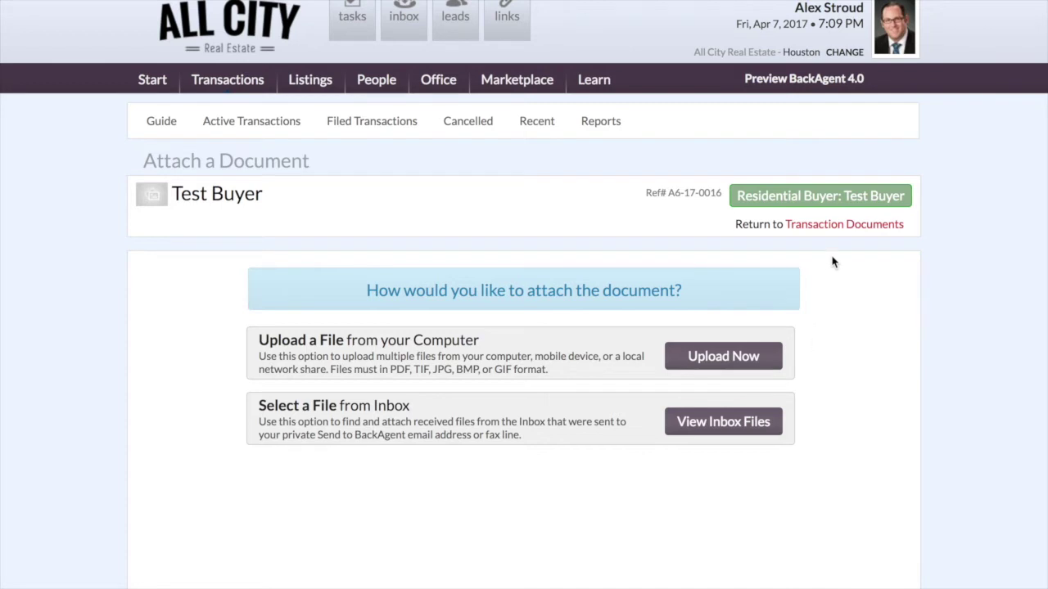
left_click(834, 233)
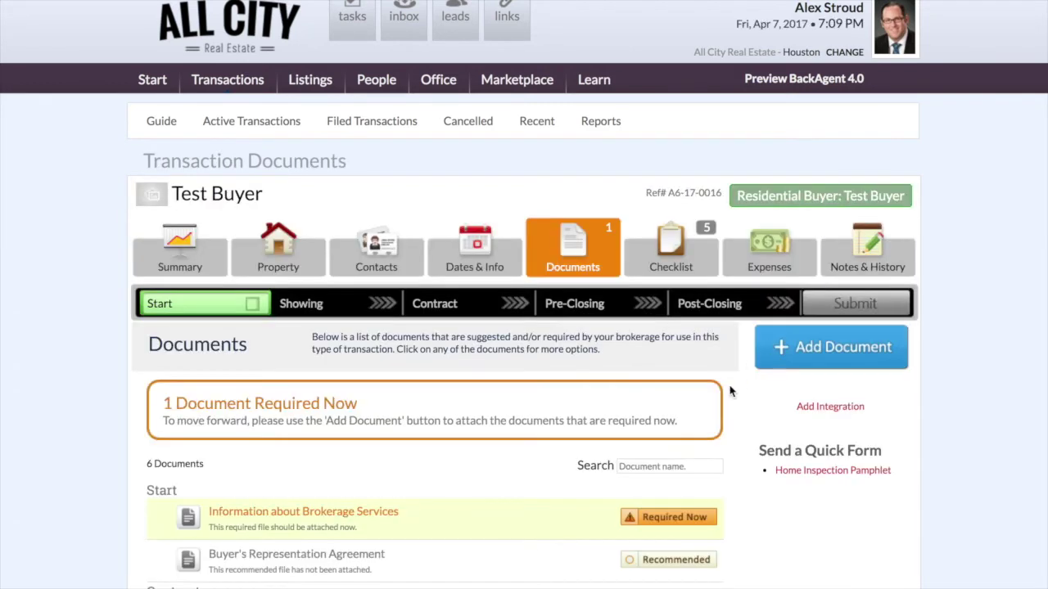
- Use the required brokerage services document's Attach option to reach Attach a Document
scroll(728, 393, "down", 2)
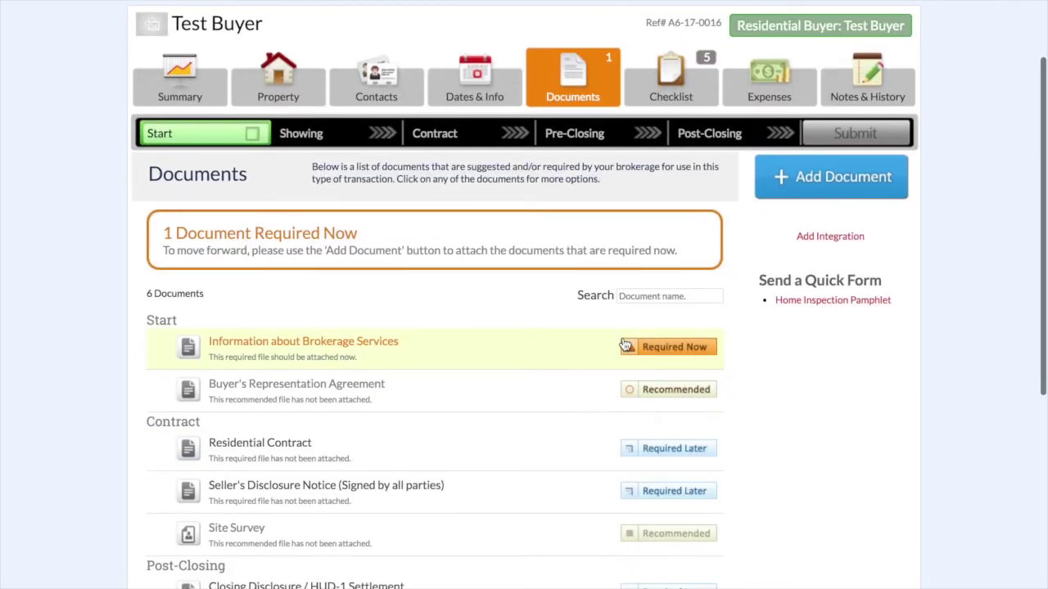
left_click(674, 351)
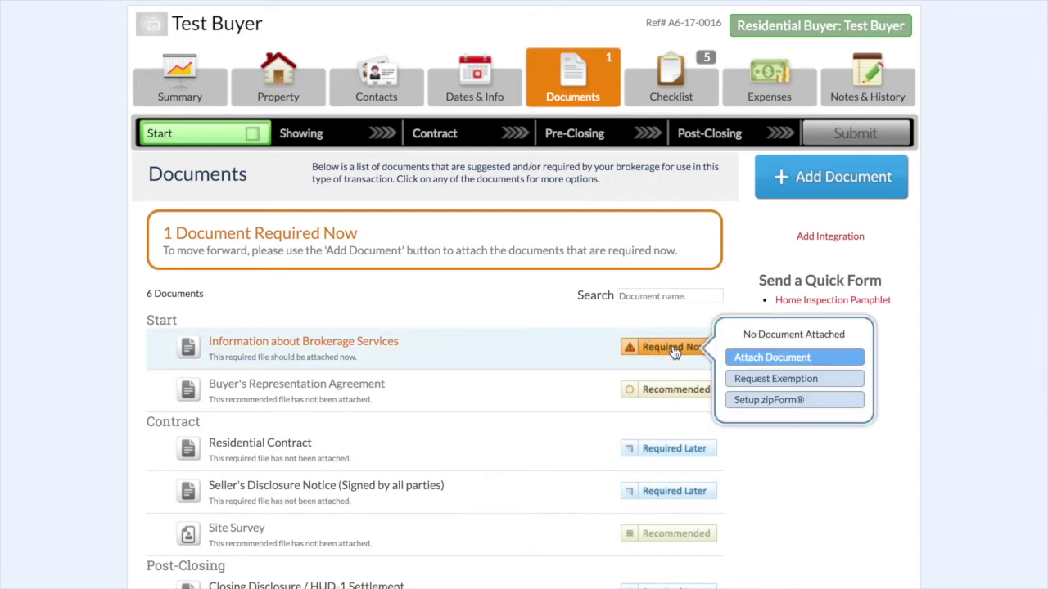
left_click(746, 357)
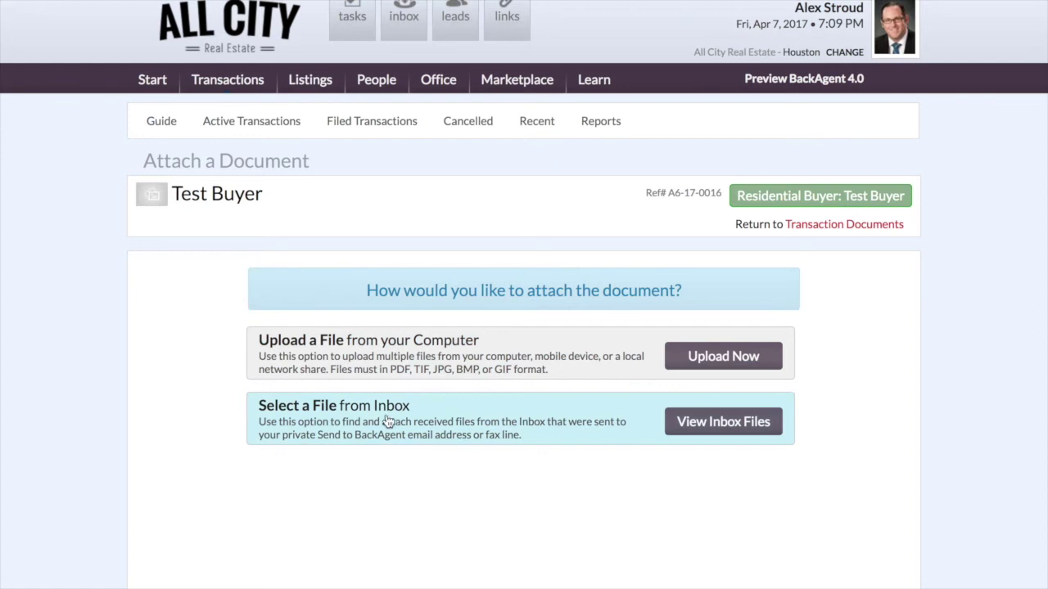
left_click(858, 226)
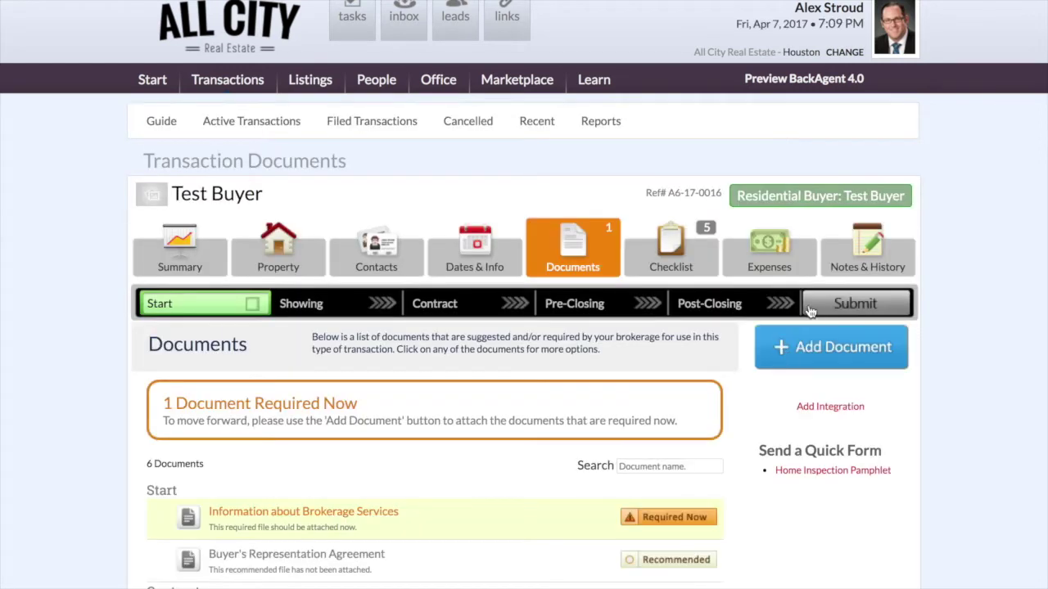
left_click(828, 347)
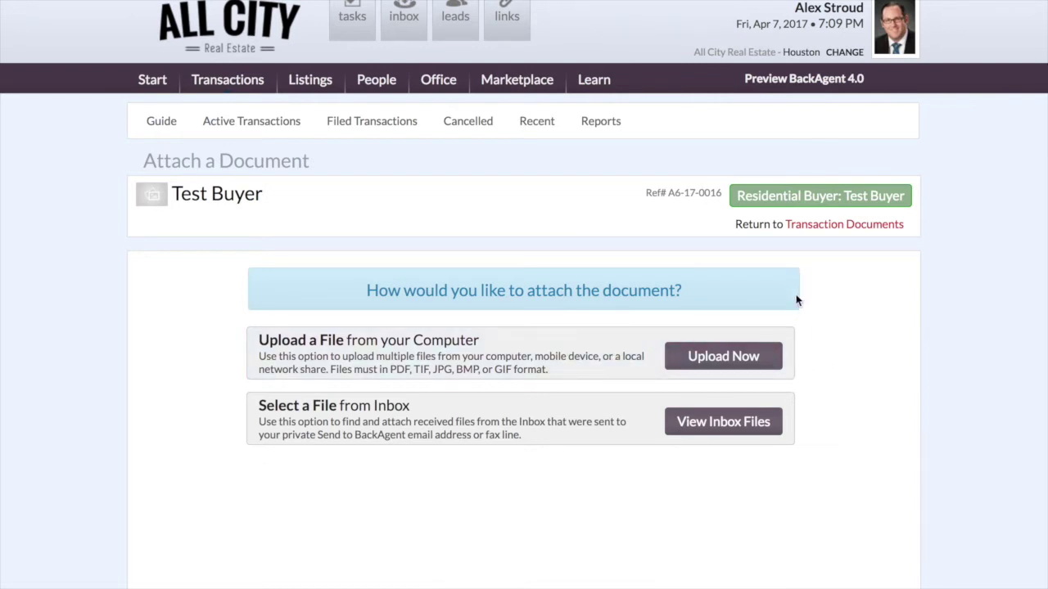
- Upload the Information About Brokerage Services and Resid BuyerTenant Rep Agreement PDFs from Desktop's Test Transaction folder
left_click(752, 358)
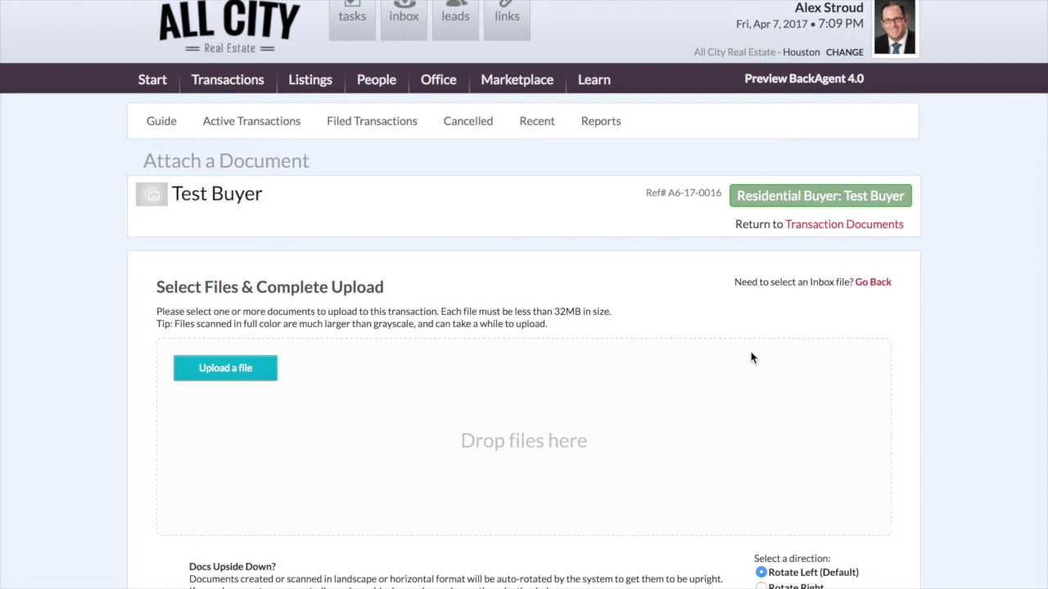
scroll(85, 354, "down", 2)
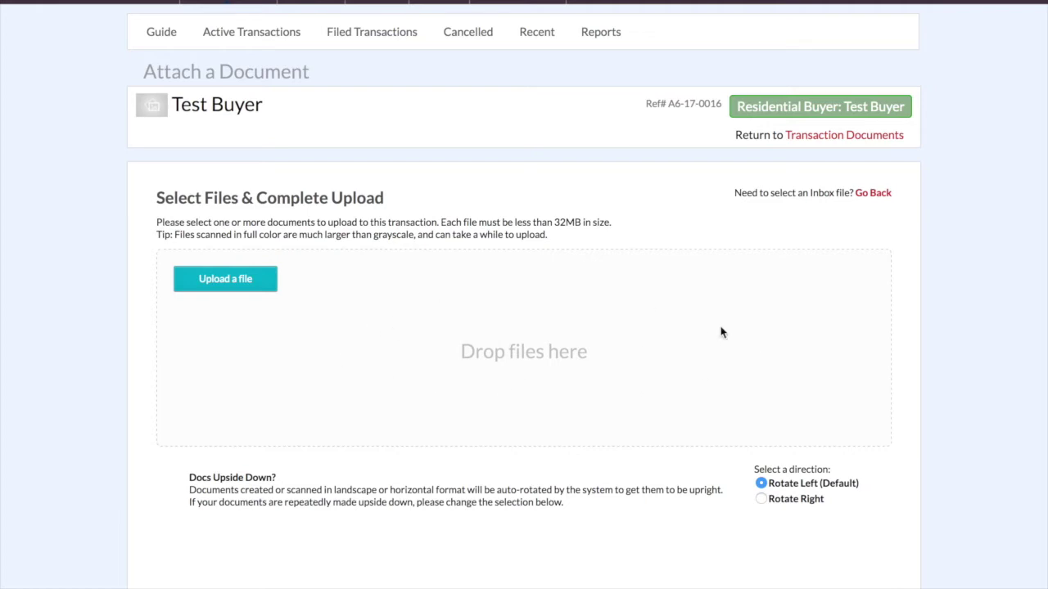
left_click(222, 287)
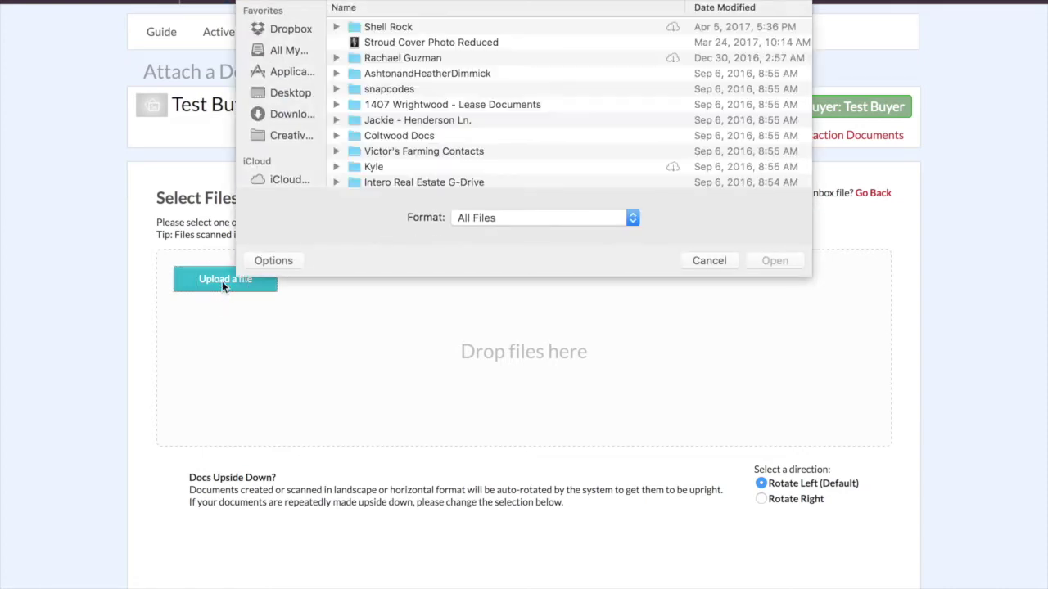
left_click(286, 94)
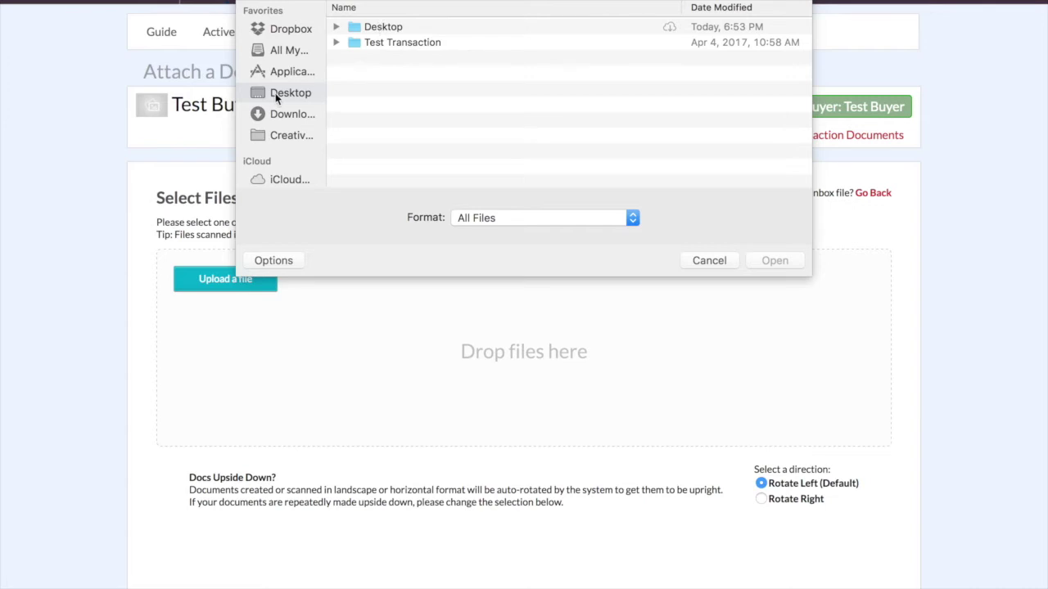
left_click(335, 43)
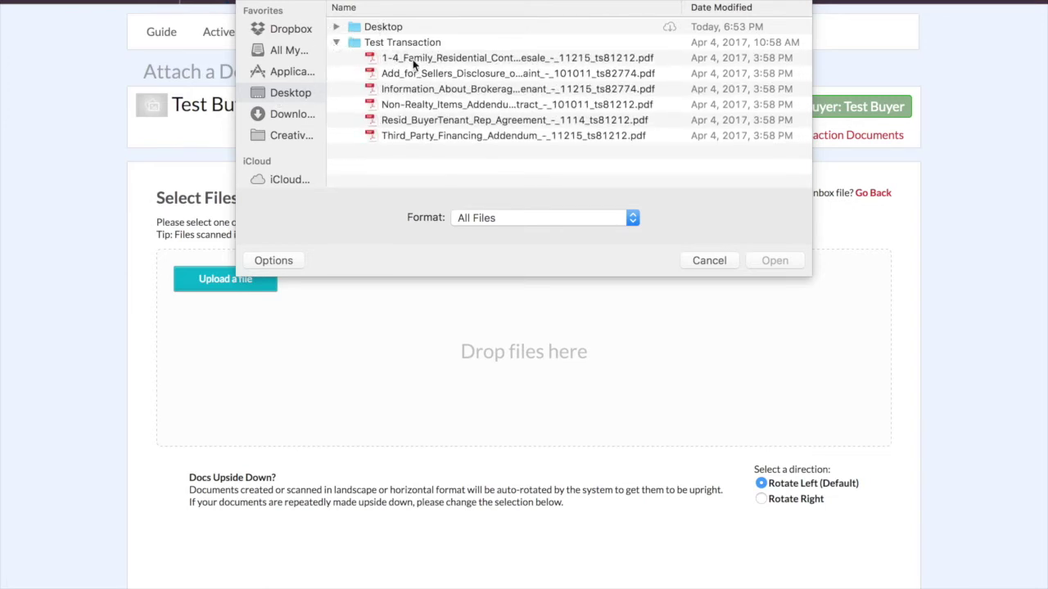
left_click(414, 59)
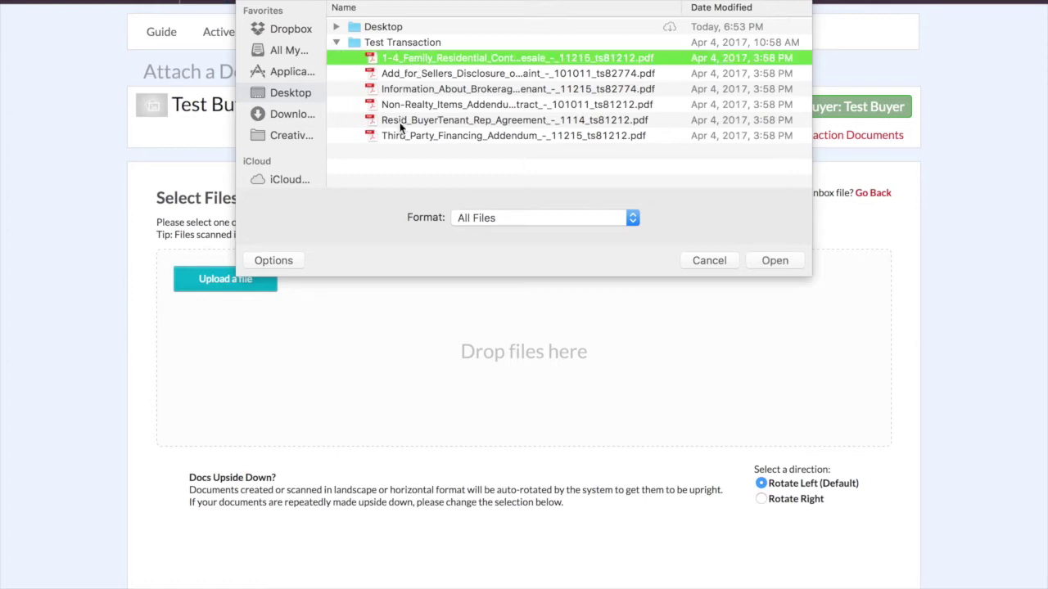
left_click(397, 90)
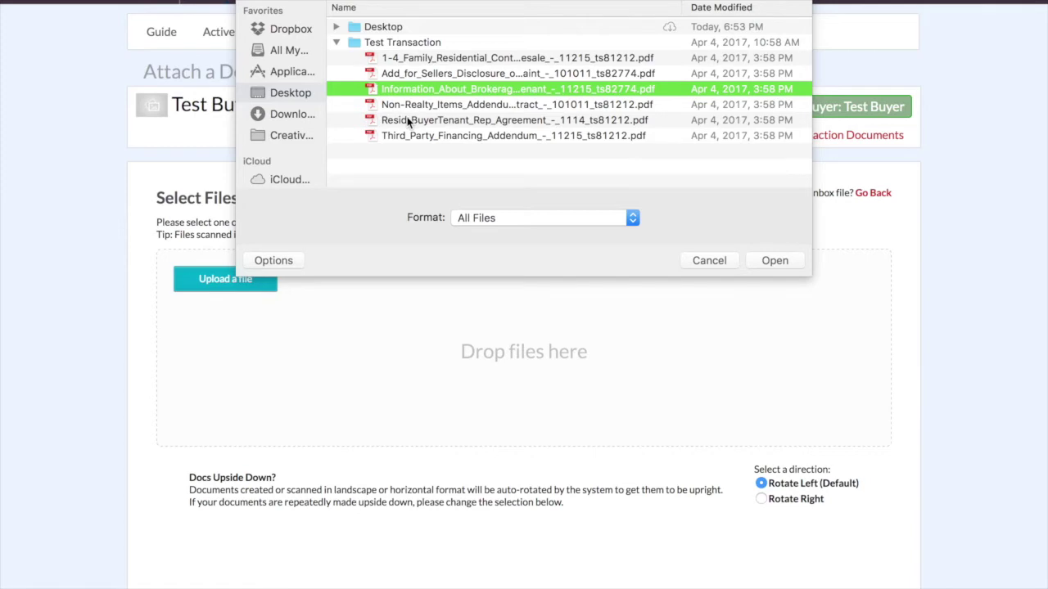
left_click(407, 120, "super")
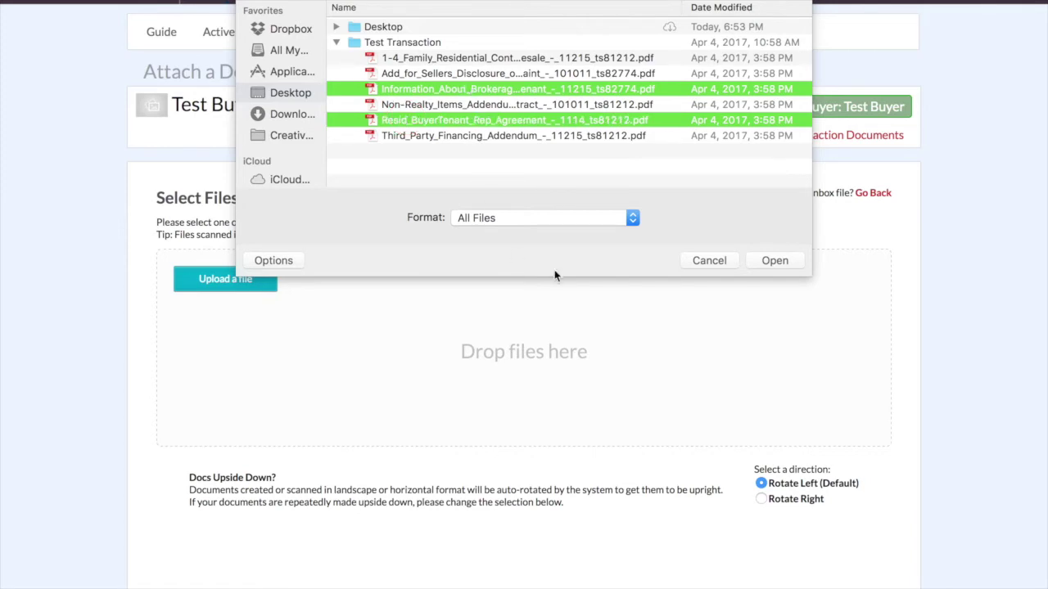
left_click(774, 260)
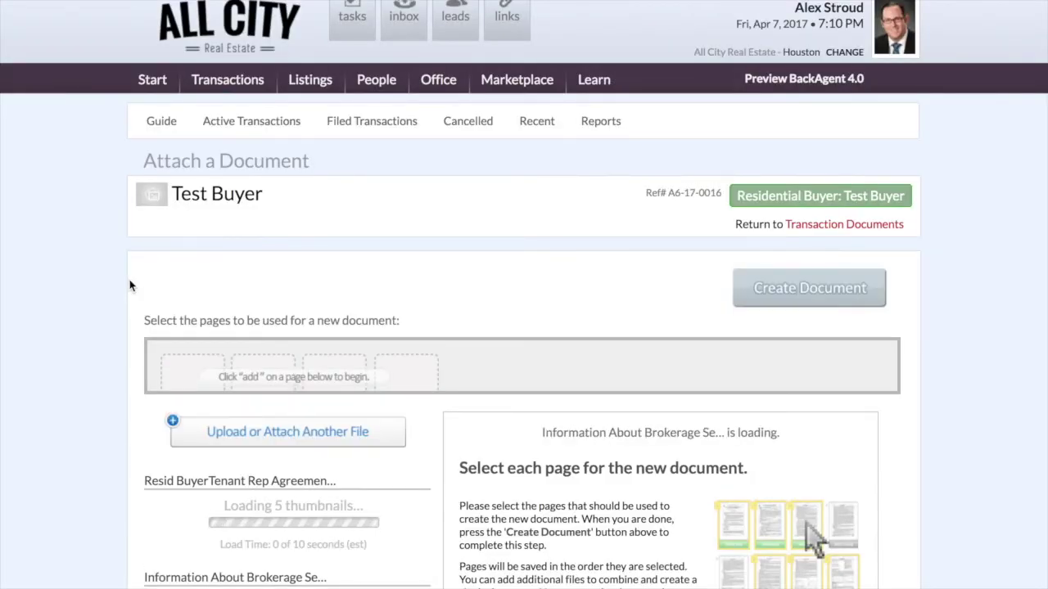
- Preview pages 1 through 5 of the Resid BuyerTenant Rep Agreement
scroll(130, 285, "down", 3)
scroll(129, 285, "down", 3)
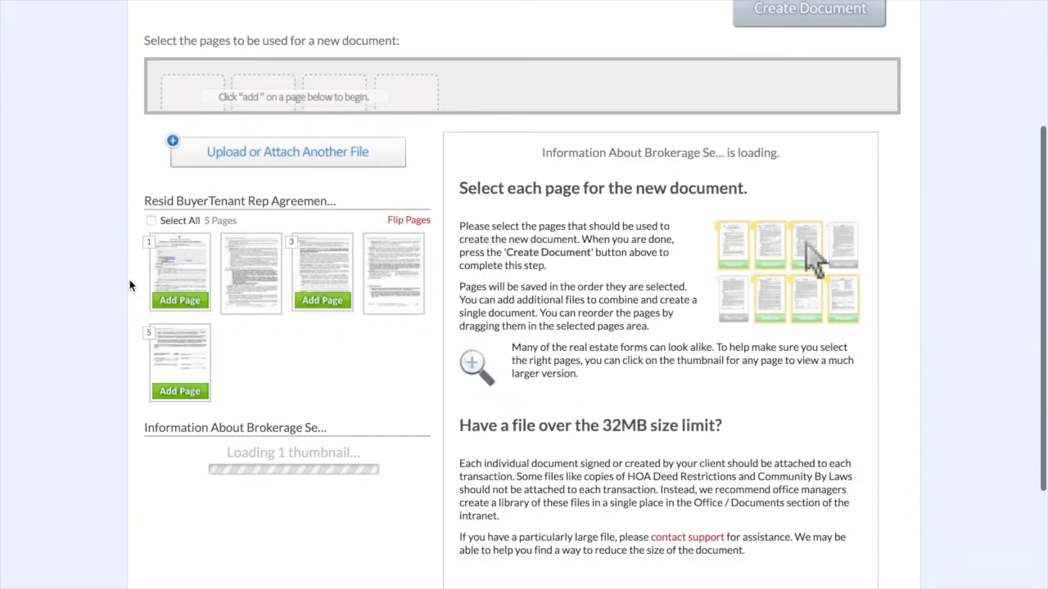
scroll(124, 287, "down", 2)
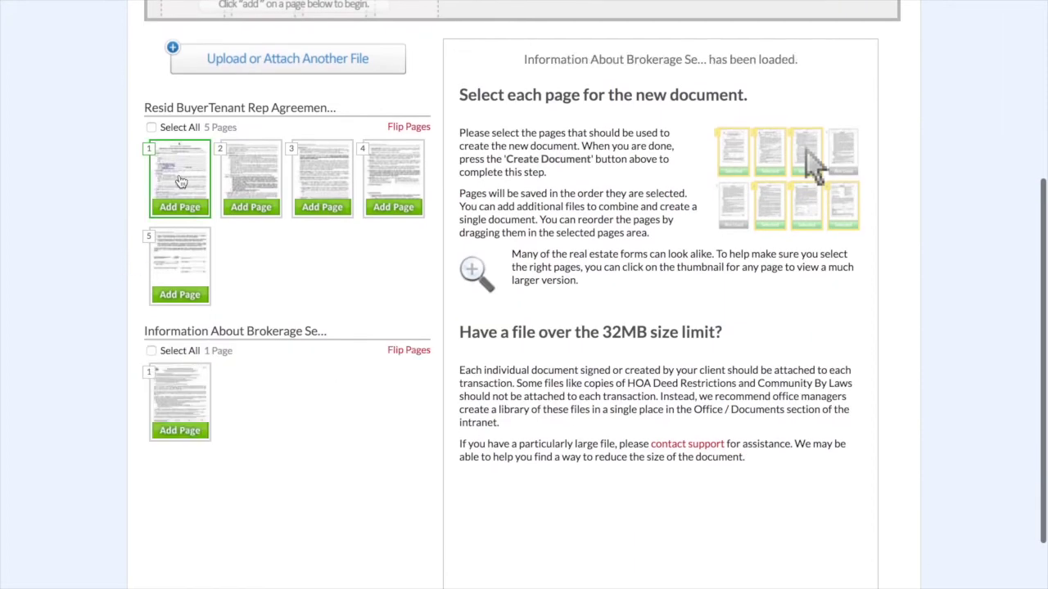
left_click(177, 180)
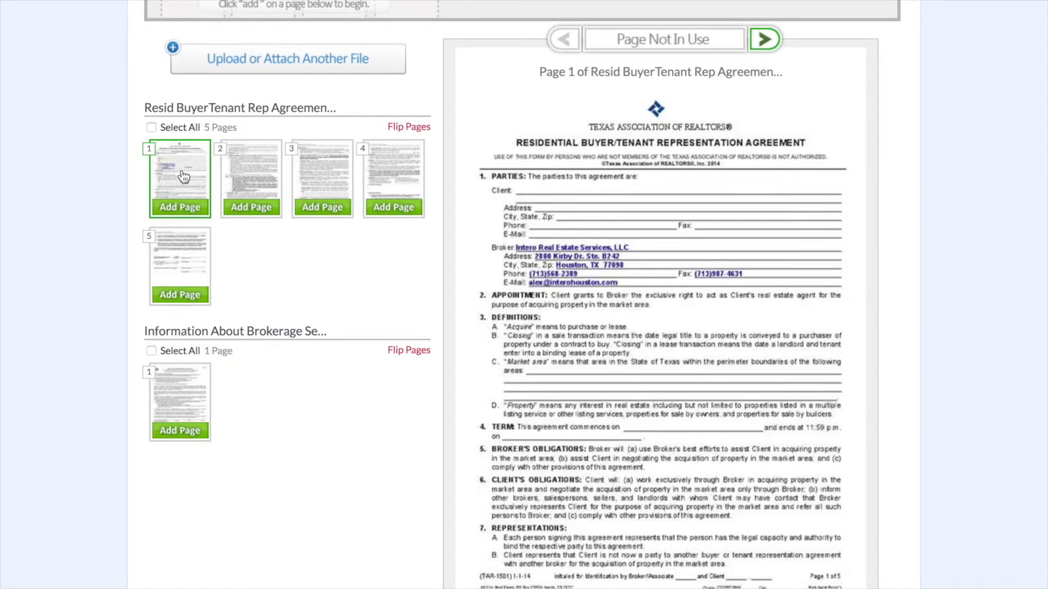
scroll(550, 260, "down", 2)
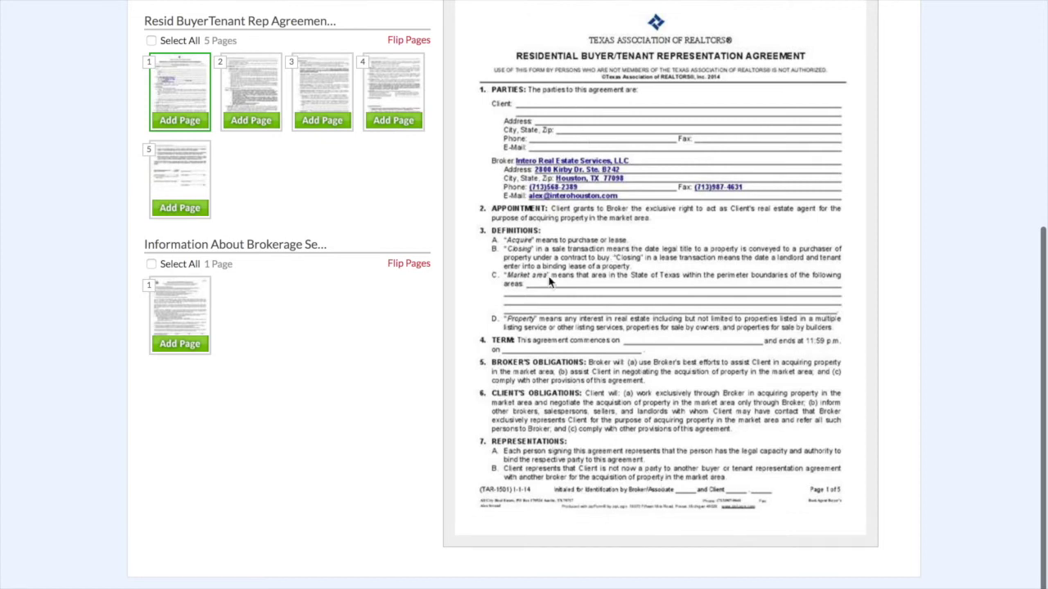
left_click(251, 90)
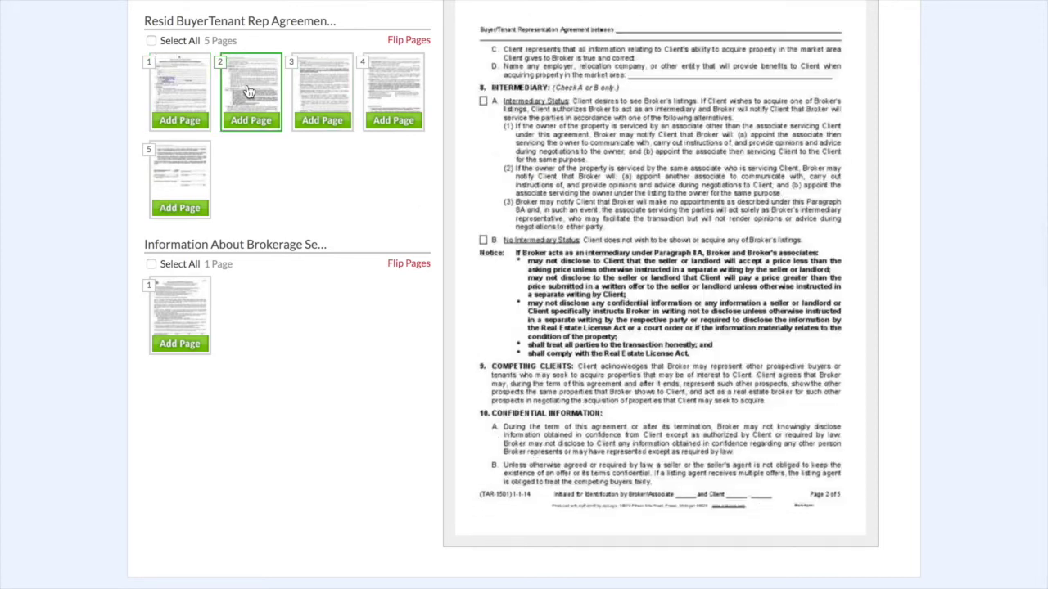
scroll(352, 164, "up", 3)
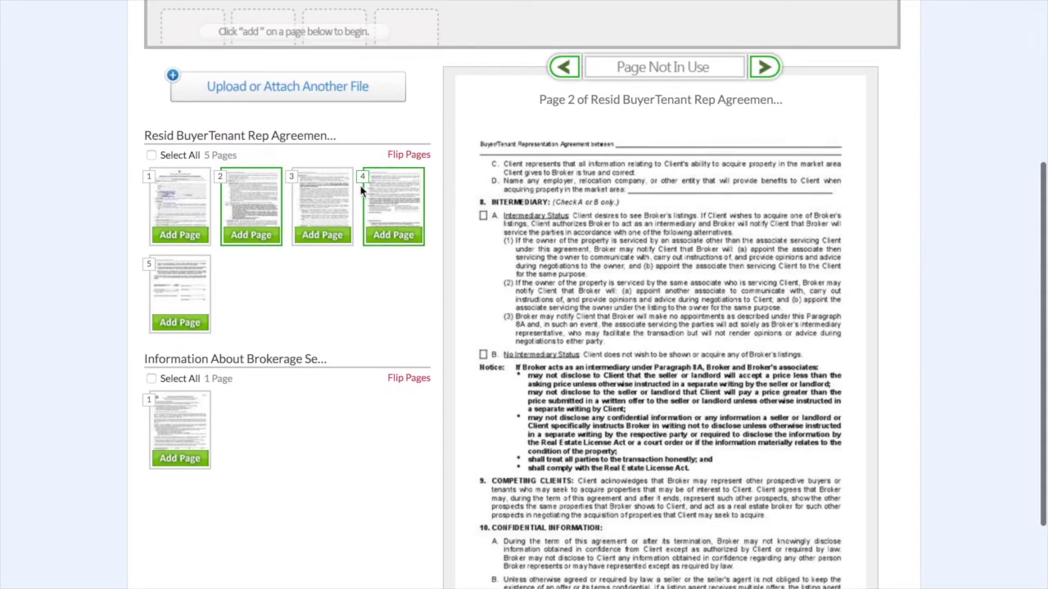
left_click(332, 200)
scroll(502, 226, "down", 2)
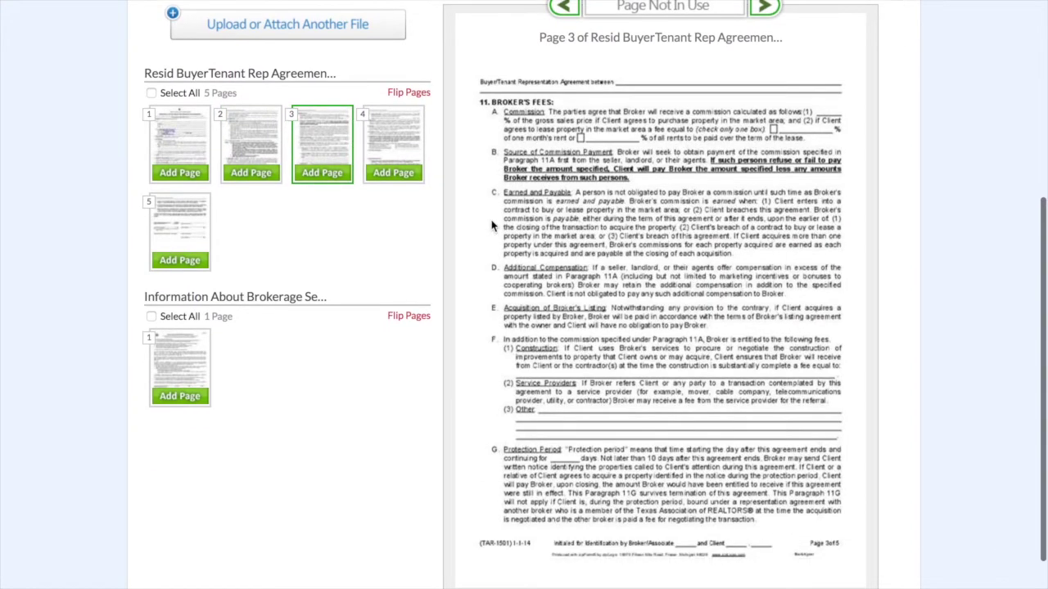
left_click(395, 136)
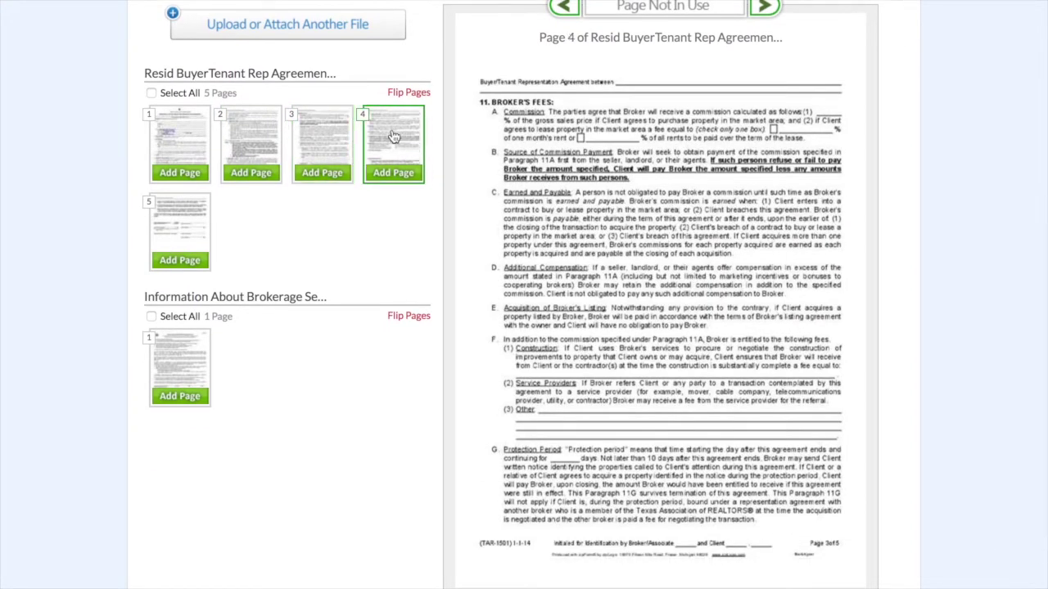
left_click(192, 222)
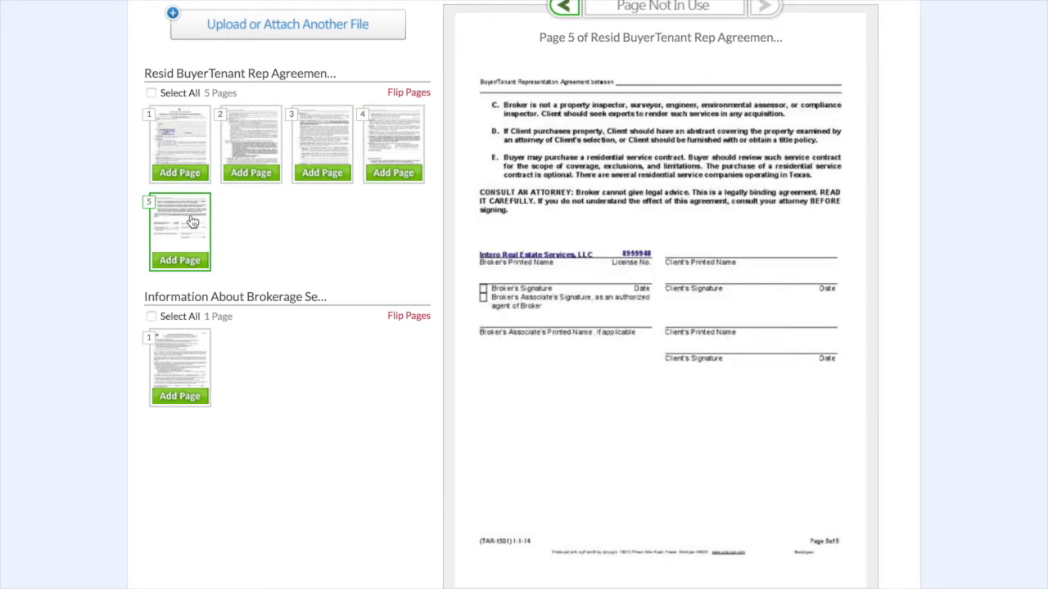
- Select all five agreement pages and create a document from them
left_click(381, 133)
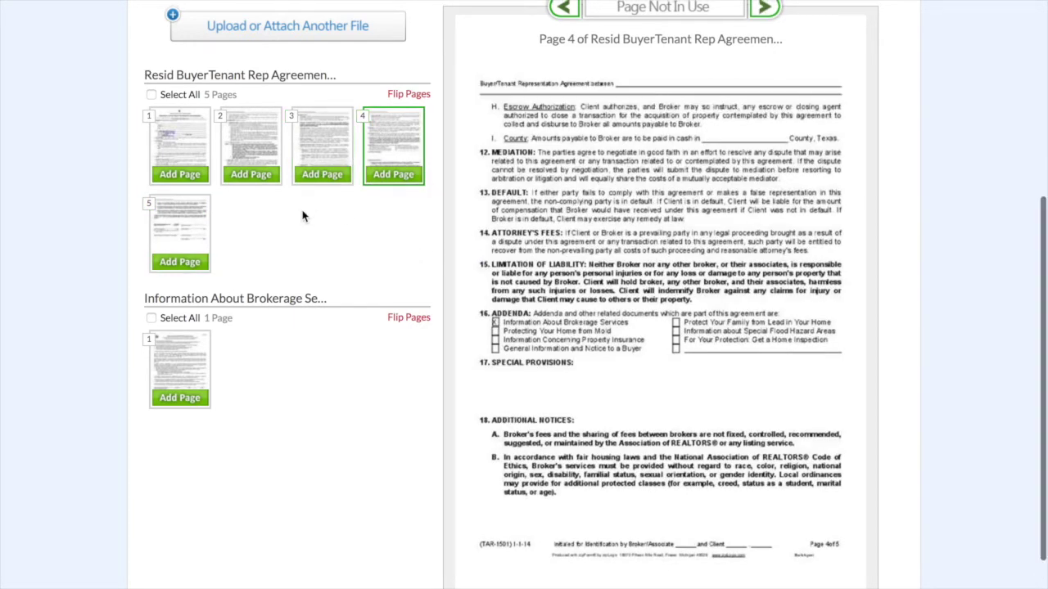
left_click(152, 95)
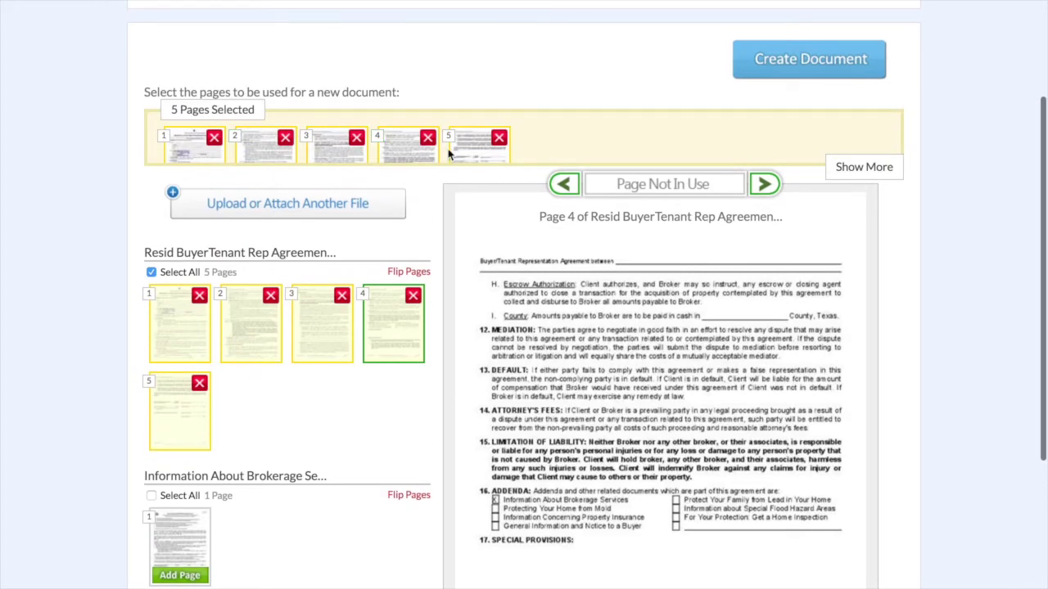
left_click(796, 69)
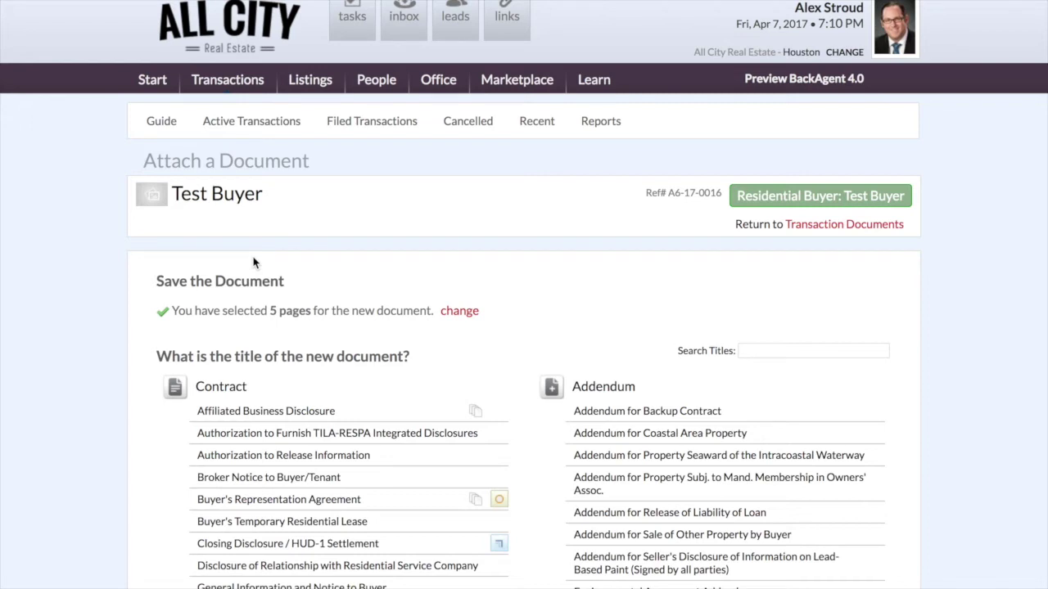
- Title the five pages 'Buyer's Representation Agreement' and save, continuing to another document
scroll(523, 303, "down", 2)
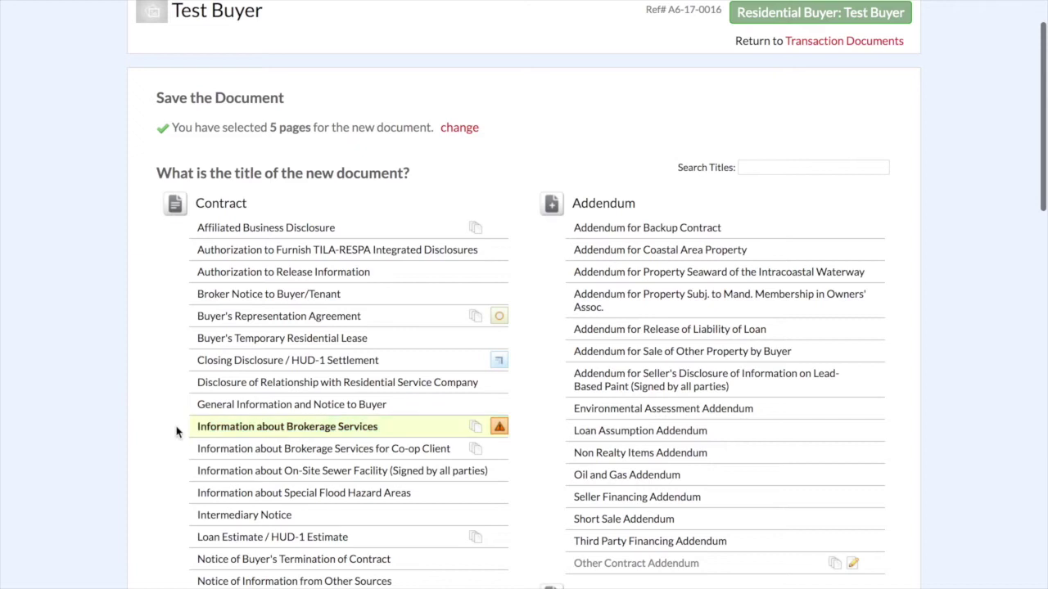
scroll(171, 431, "down", 1)
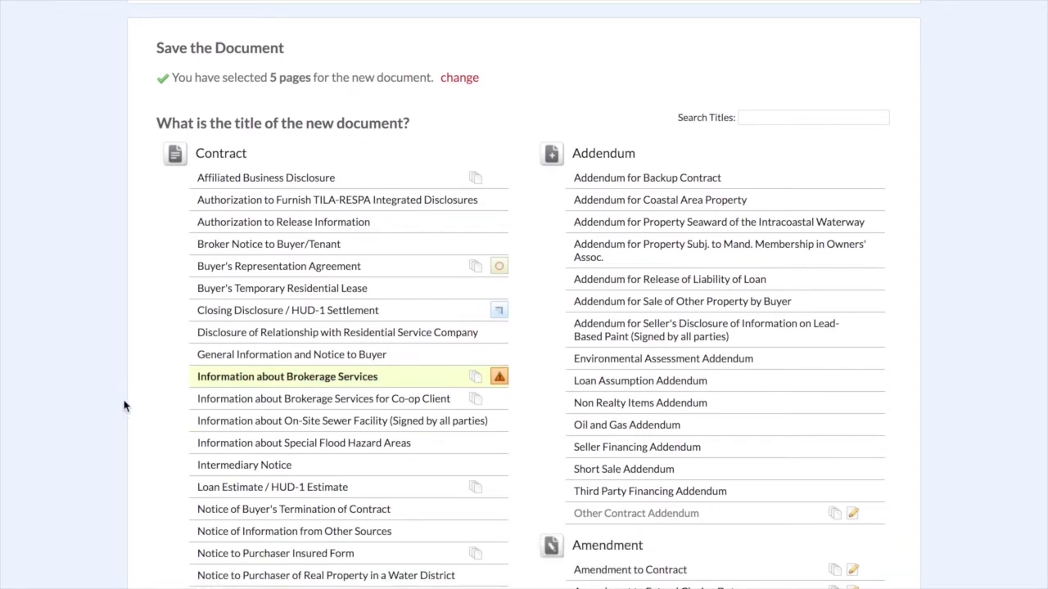
left_click(266, 268)
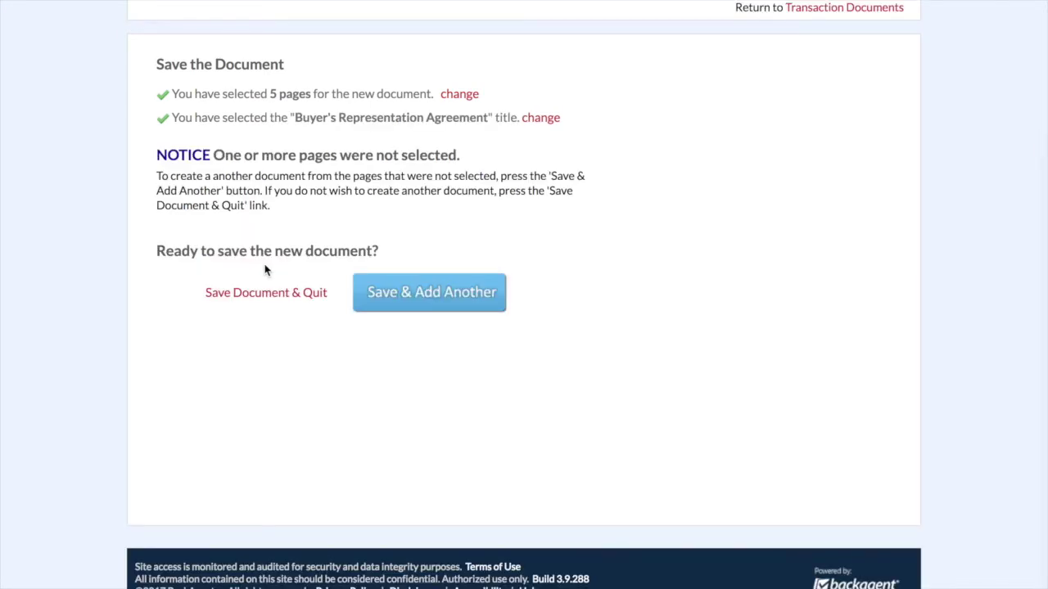
left_click(459, 302)
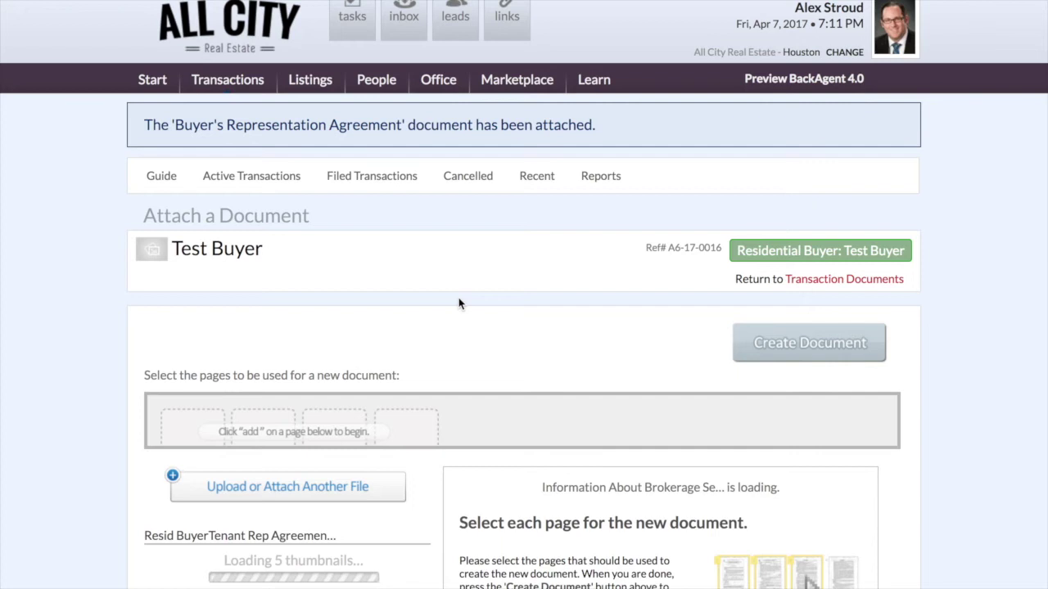
- Create and save a one-page 'Information about Brokerage Services' document from the brokerage page
scroll(459, 303, "down", 2)
scroll(459, 303, "down", 2)
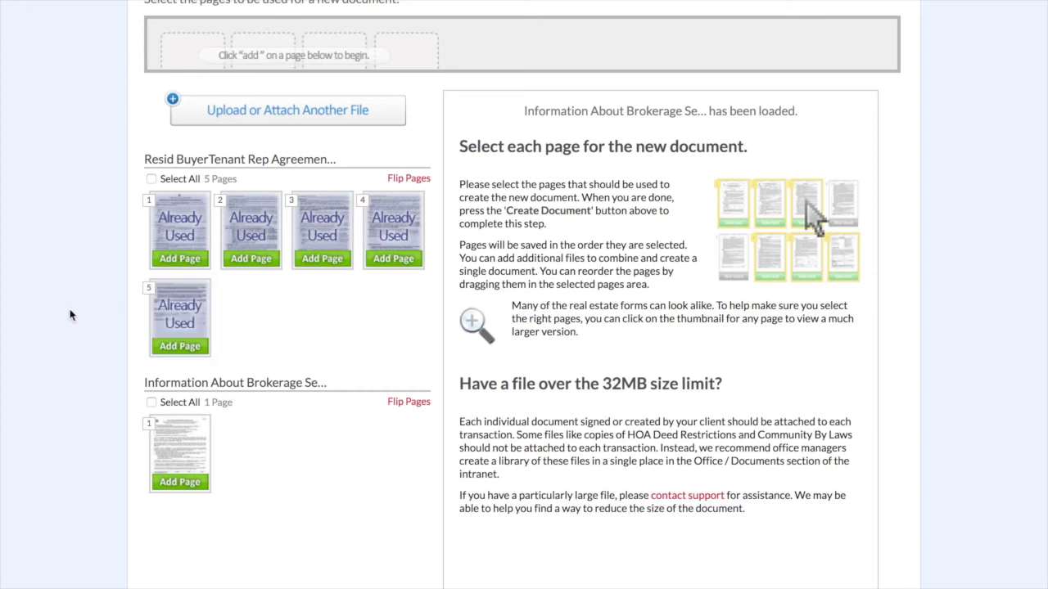
scroll(71, 315, "down", 2)
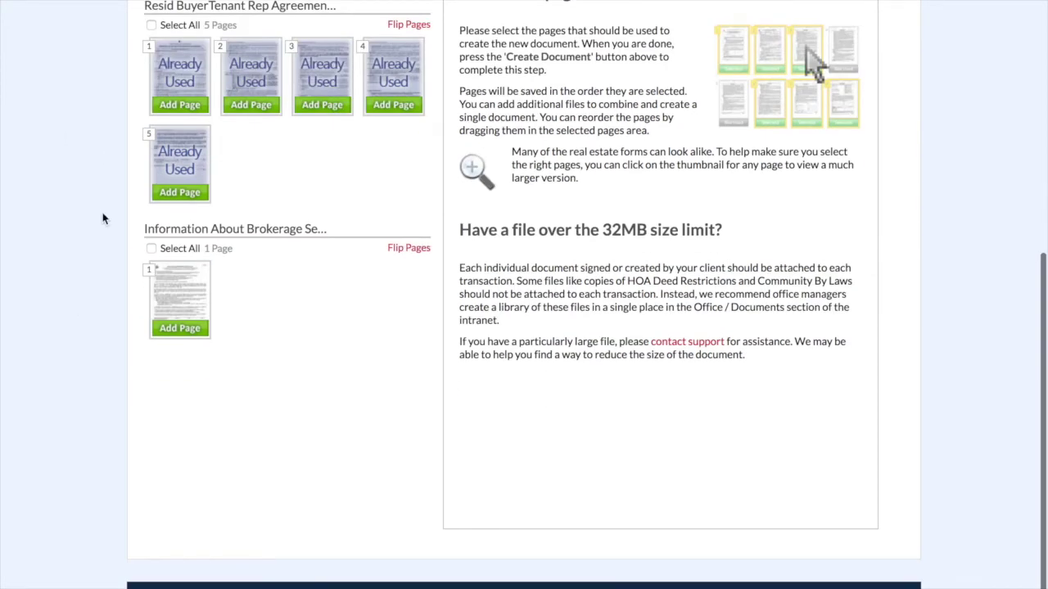
left_click(151, 249)
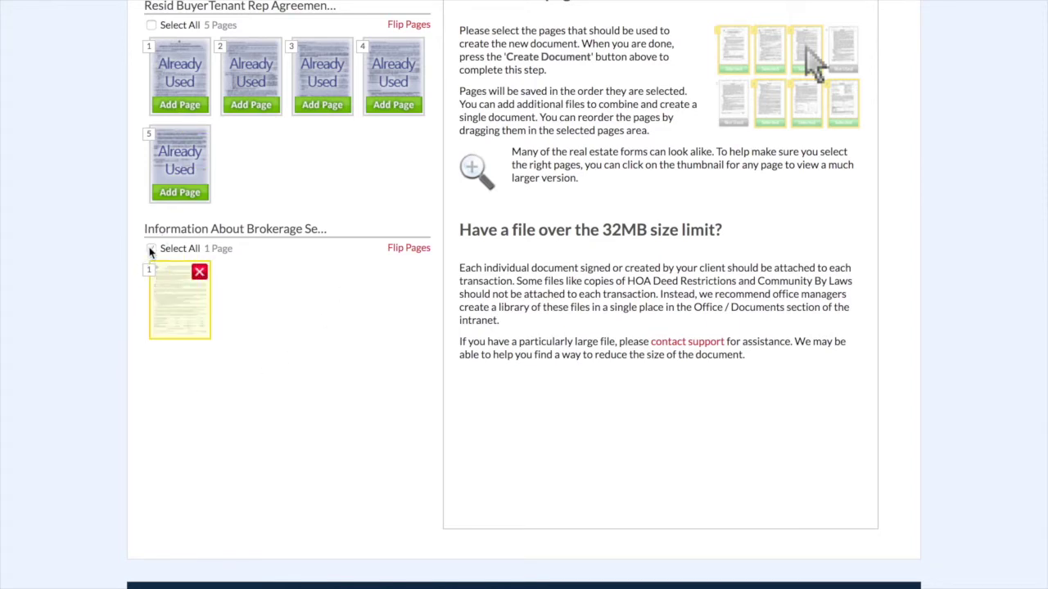
left_click(199, 272)
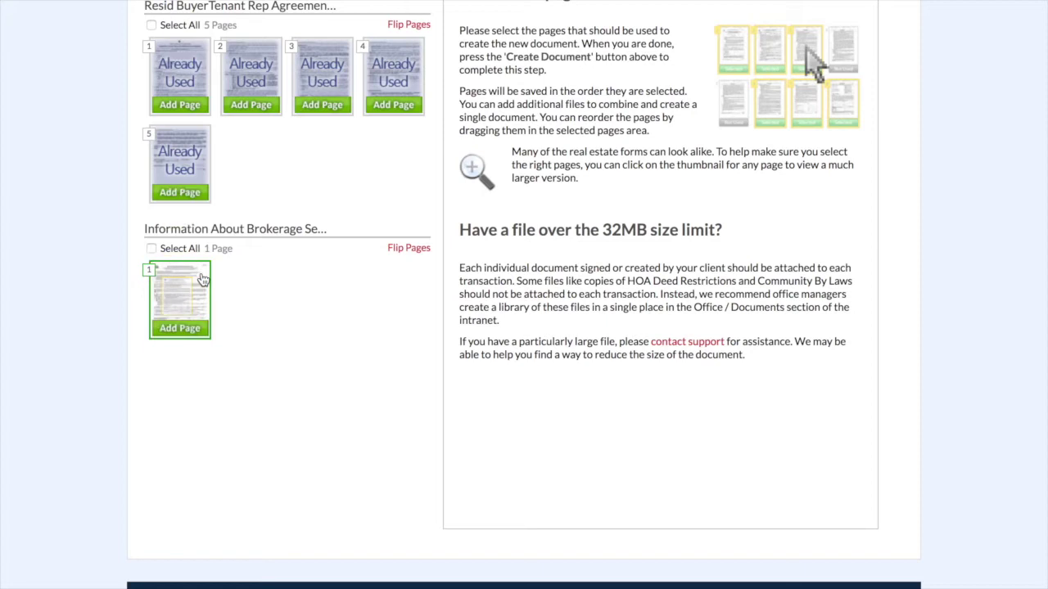
left_click(178, 329)
scroll(276, 324, "up", 4)
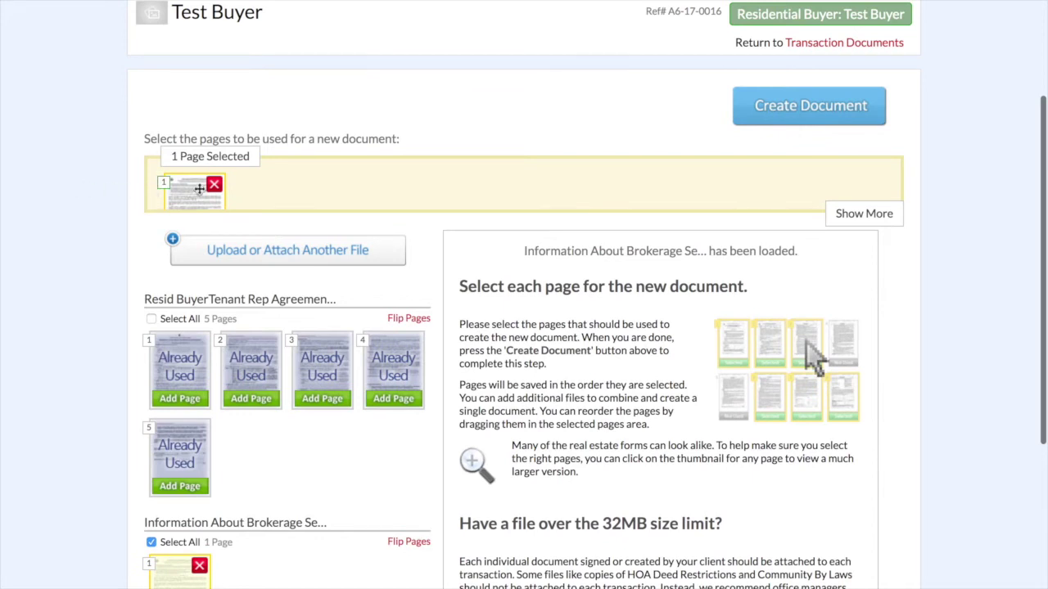
left_click(791, 115)
left_click(791, 114)
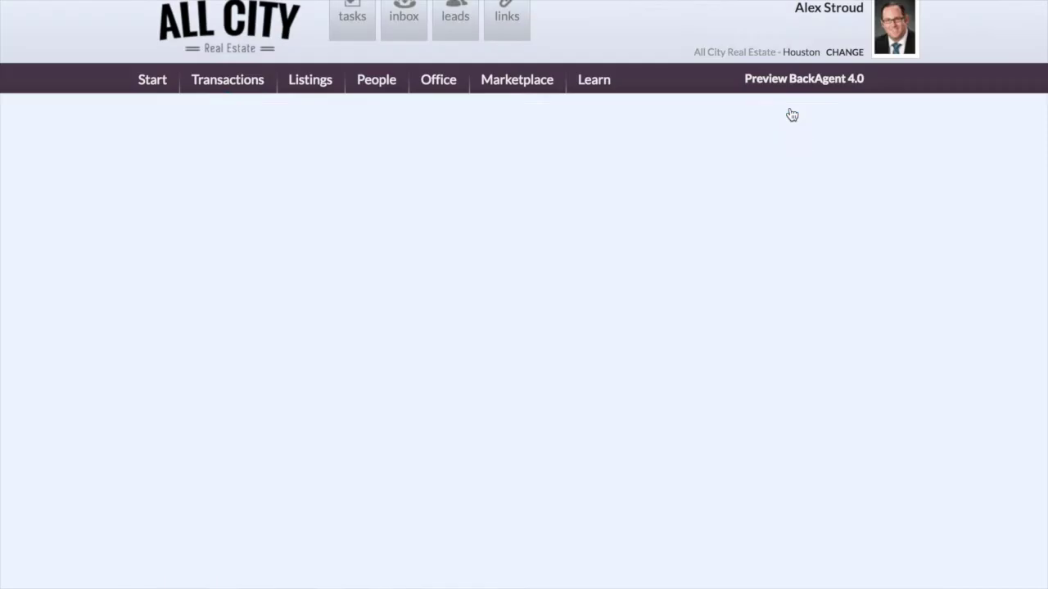
scroll(362, 456, "down", 2)
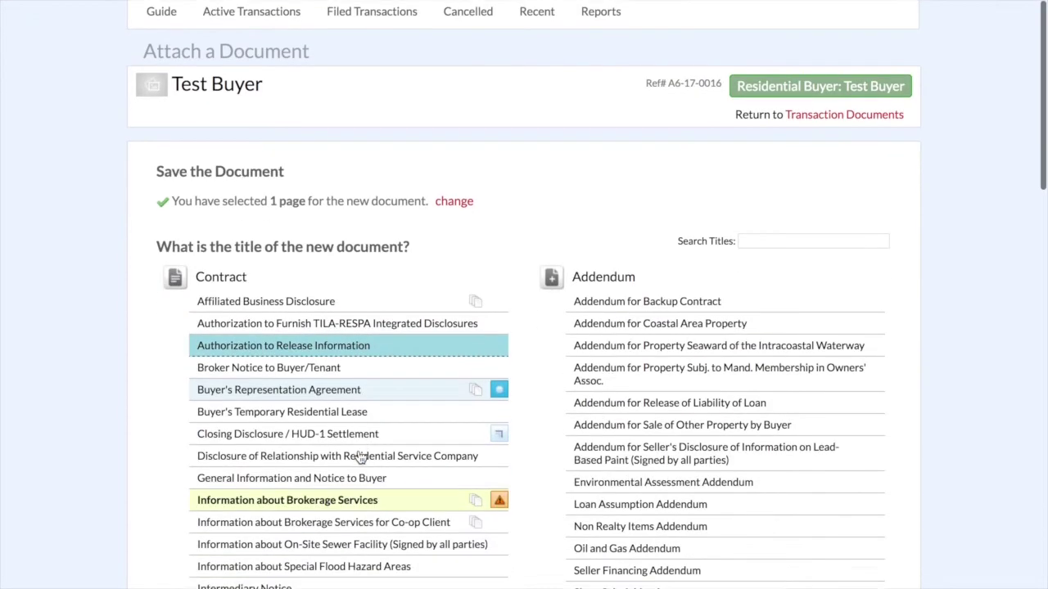
left_click(330, 508)
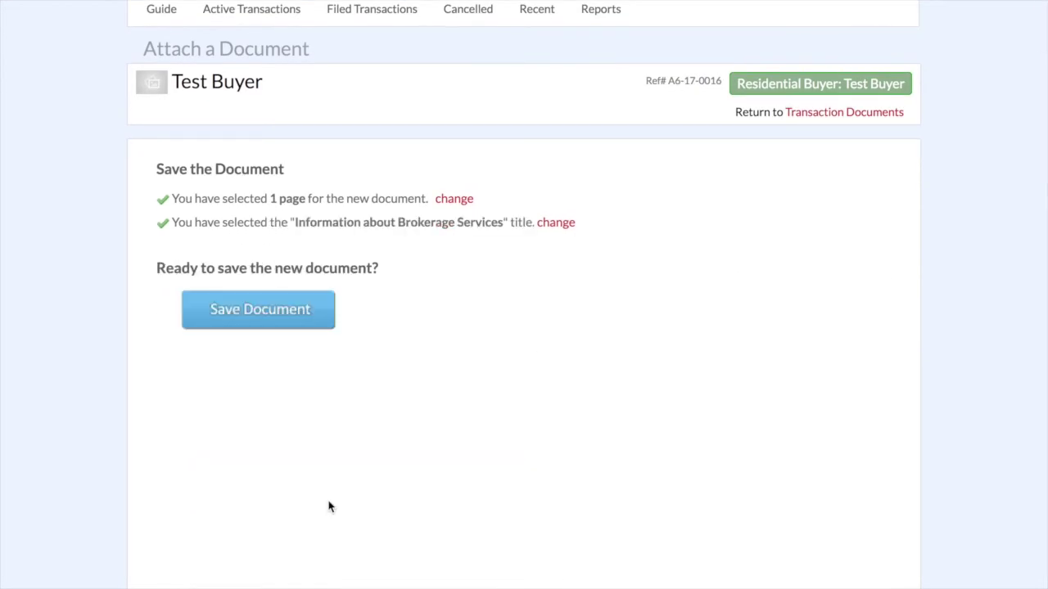
left_click(260, 319)
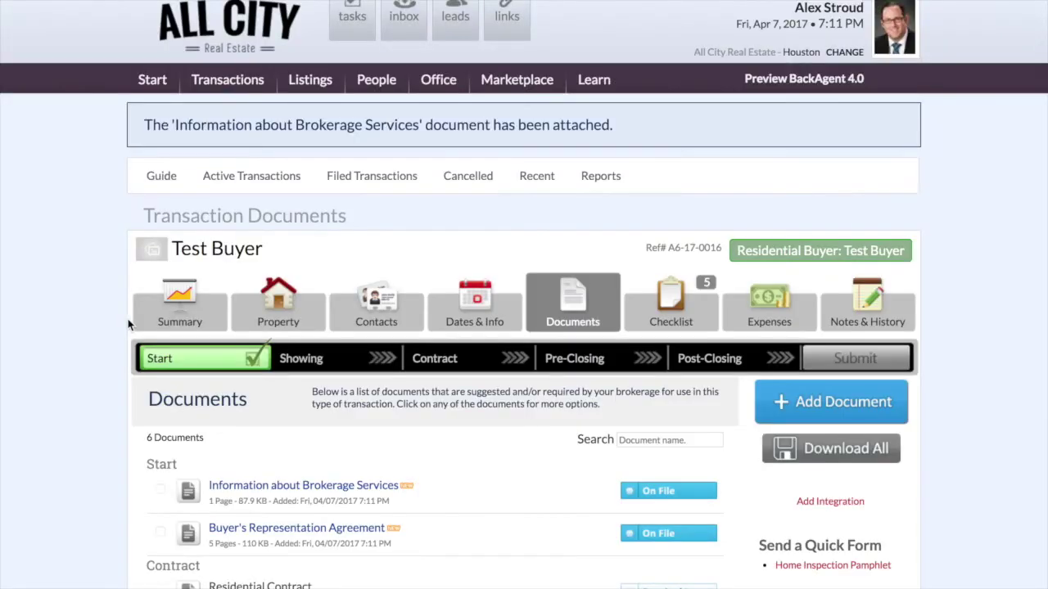
- Tick the Information about Brokerage Services and Buyer's Representation Agreement documents, then choose Send & Share
scroll(128, 325, "down", 2)
scroll(96, 328, "down", 2)
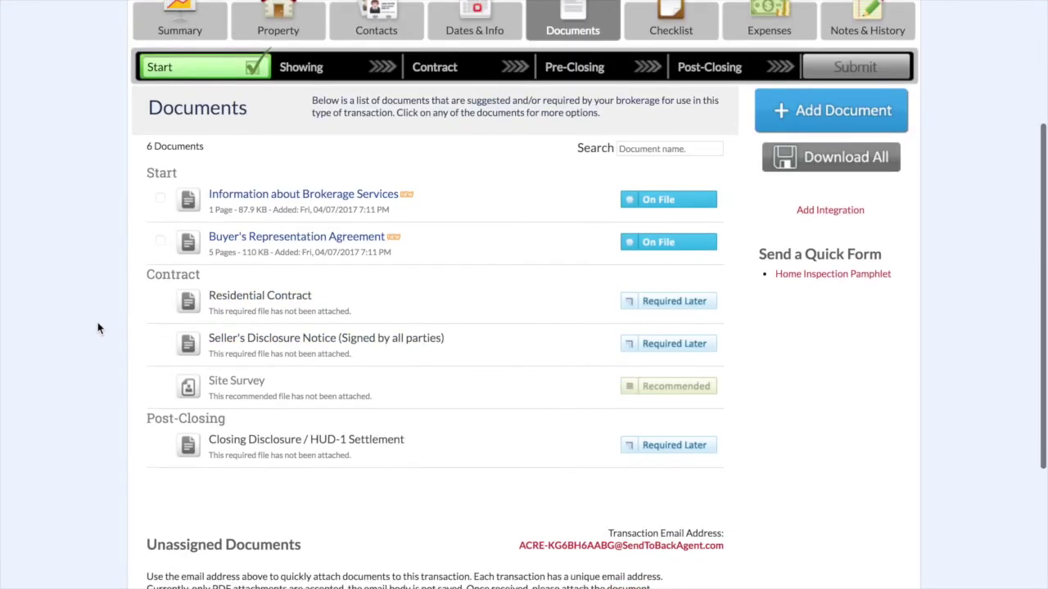
scroll(97, 329, "down", 1)
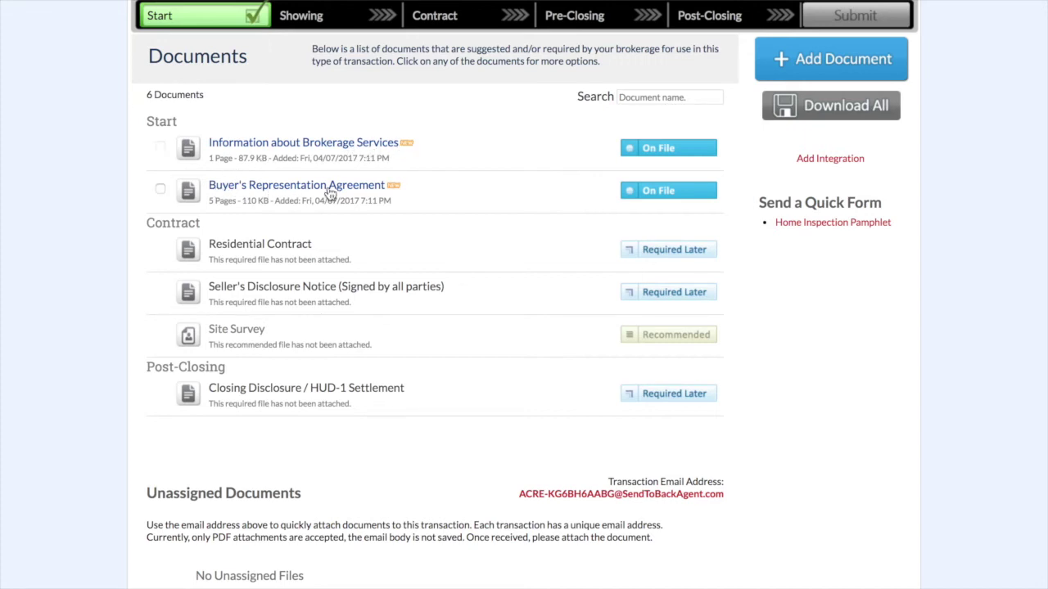
mouse_move(397, 192)
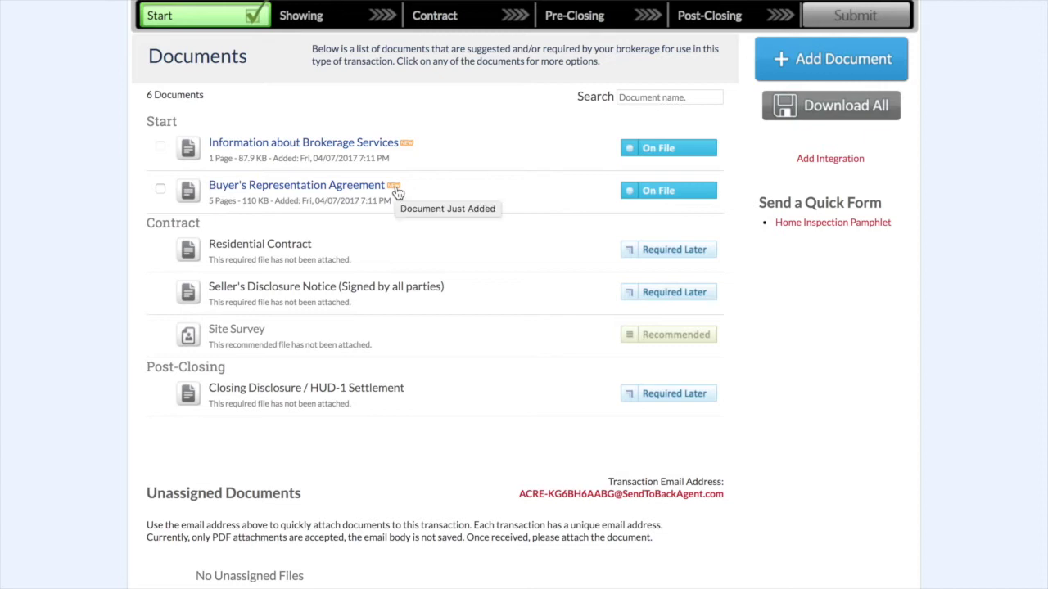
left_click(160, 145)
left_click(160, 189)
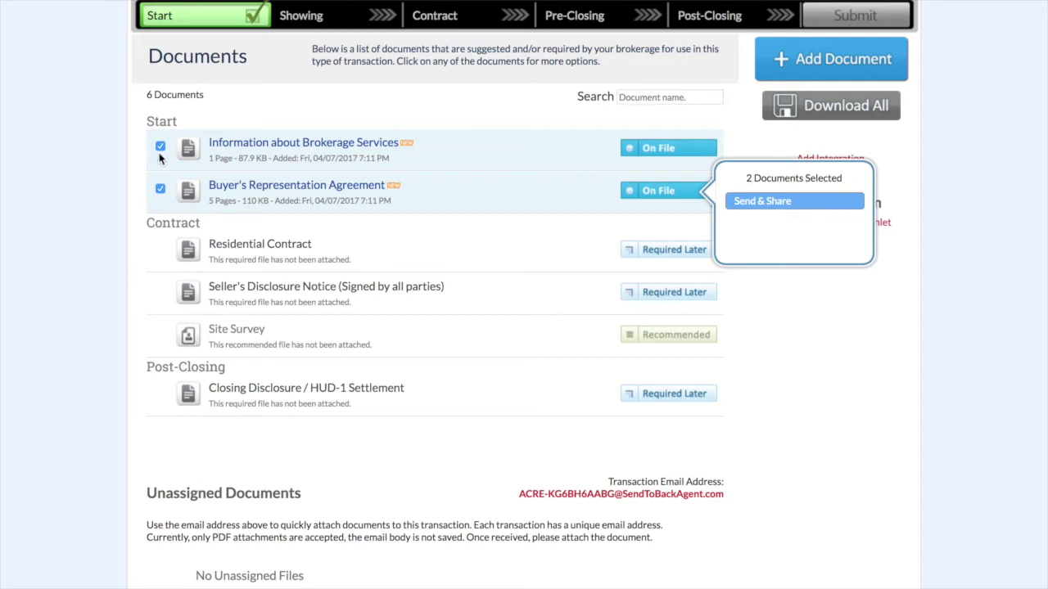
left_click(765, 202)
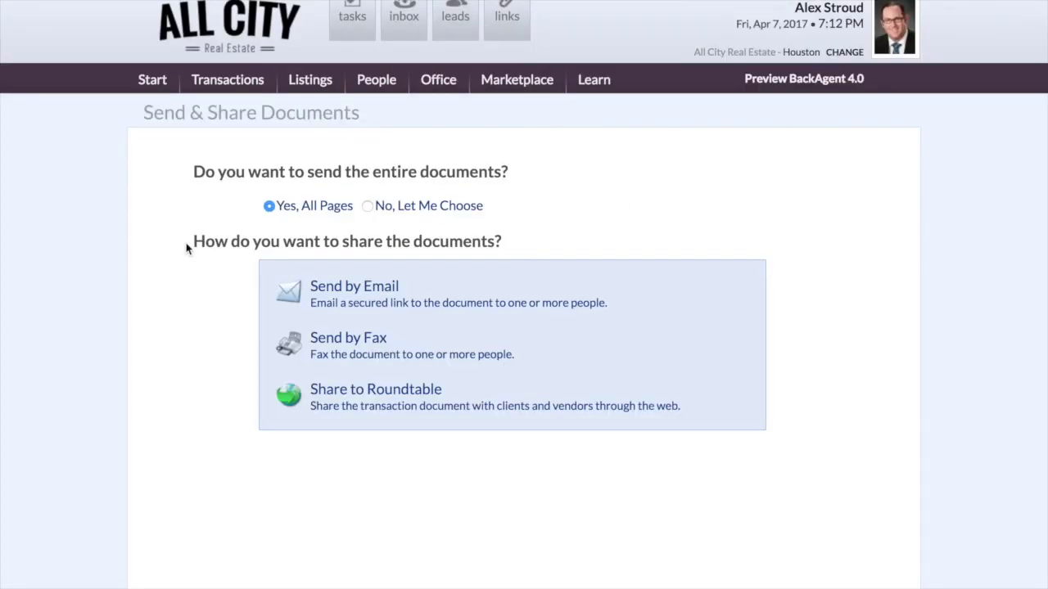
- Keep 'Yes, All Pages' on the Send & Share Documents page and review the Email, Fax and Roundtable options
scroll(187, 246, "down", 1)
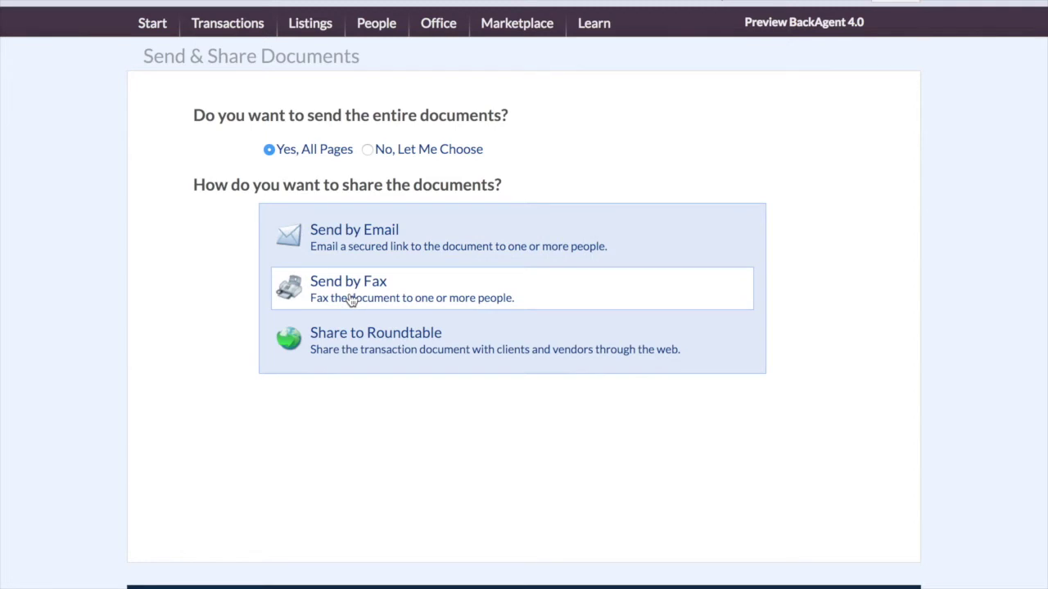
left_click(350, 350)
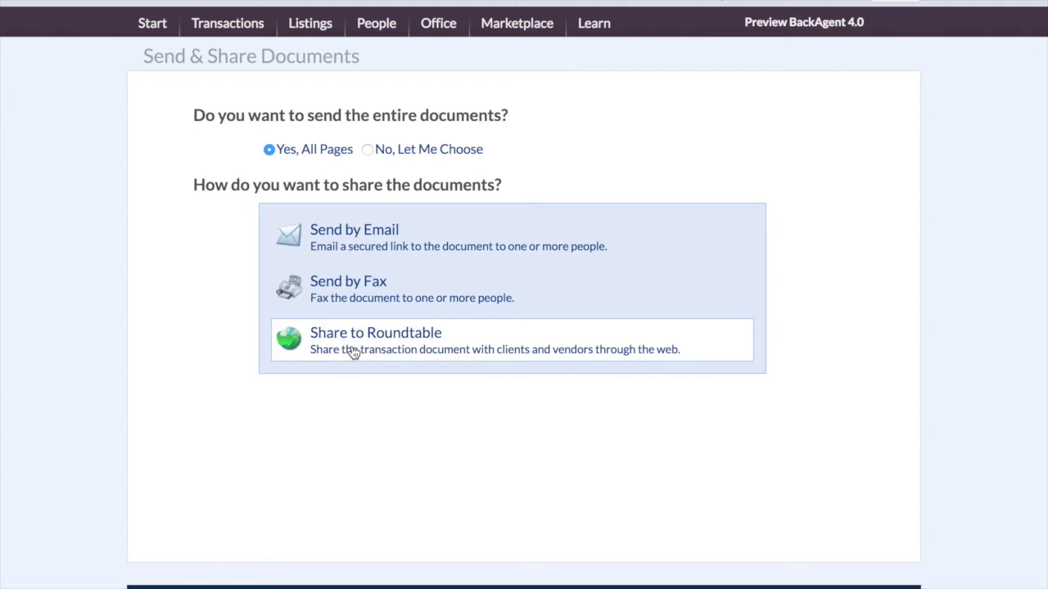
- Choose Send by Email and add the buyer from Transaction Contacts as recipient
left_click(350, 236)
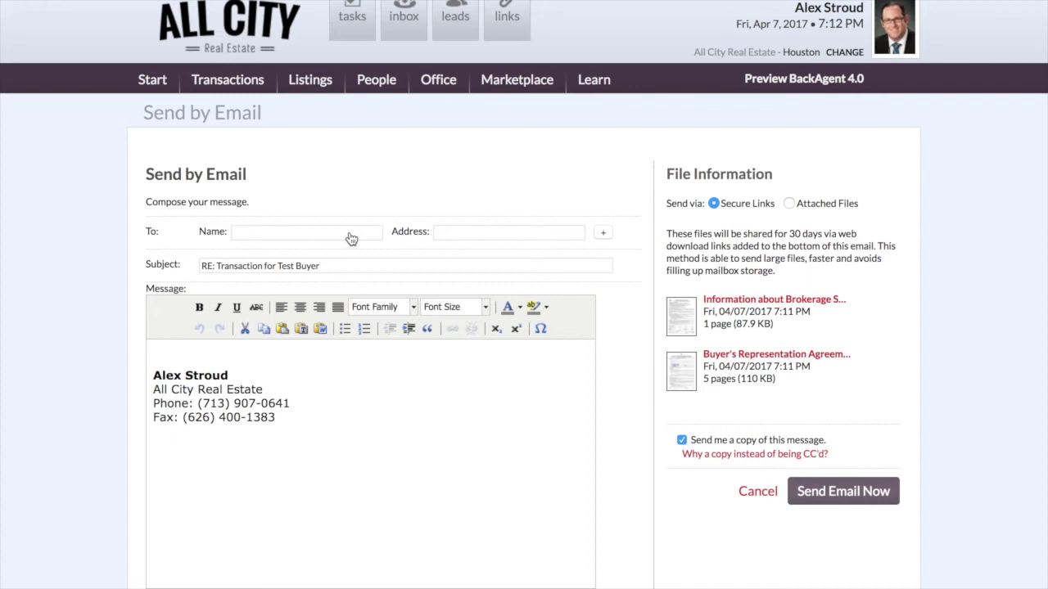
left_click(350, 233)
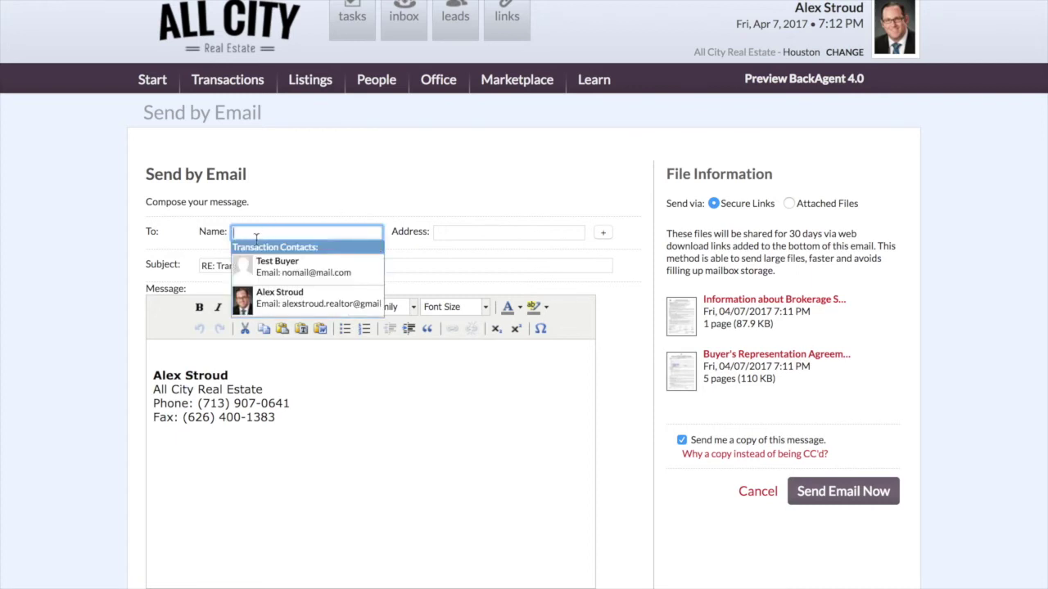
left_click(339, 270)
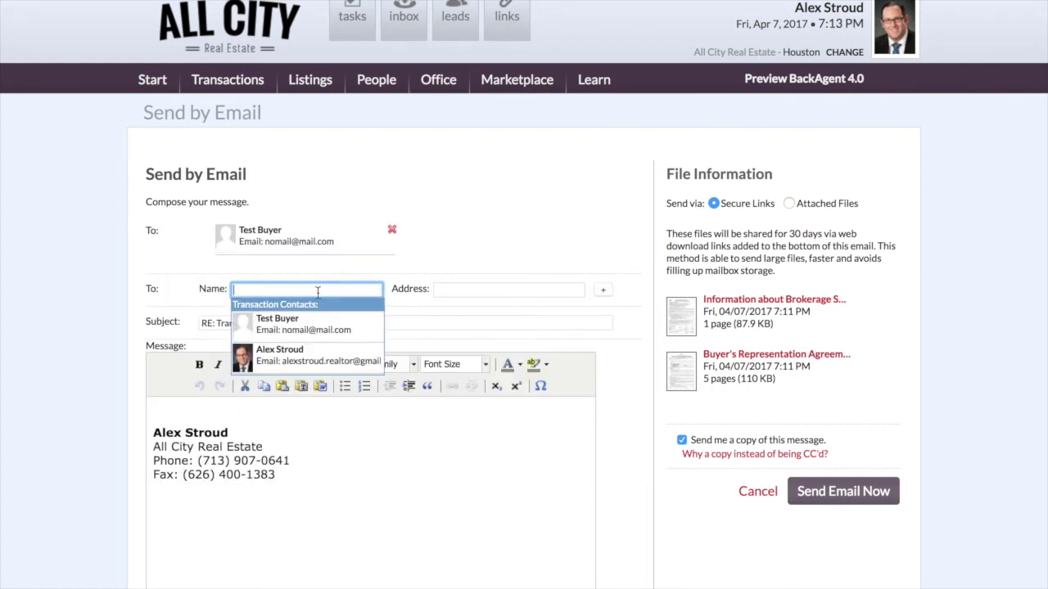
left_click(207, 380)
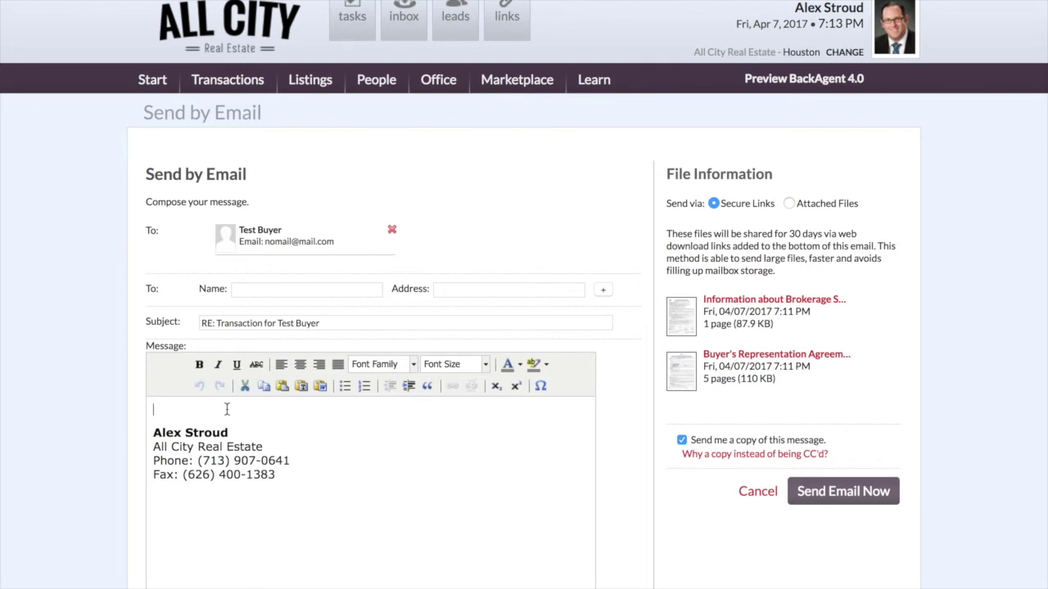
- Write the note about the Brokerage Services and Buyer/Tenant Agreement, ending 'Thank you!', and send it
type("Attached you ")
type("will find the ")
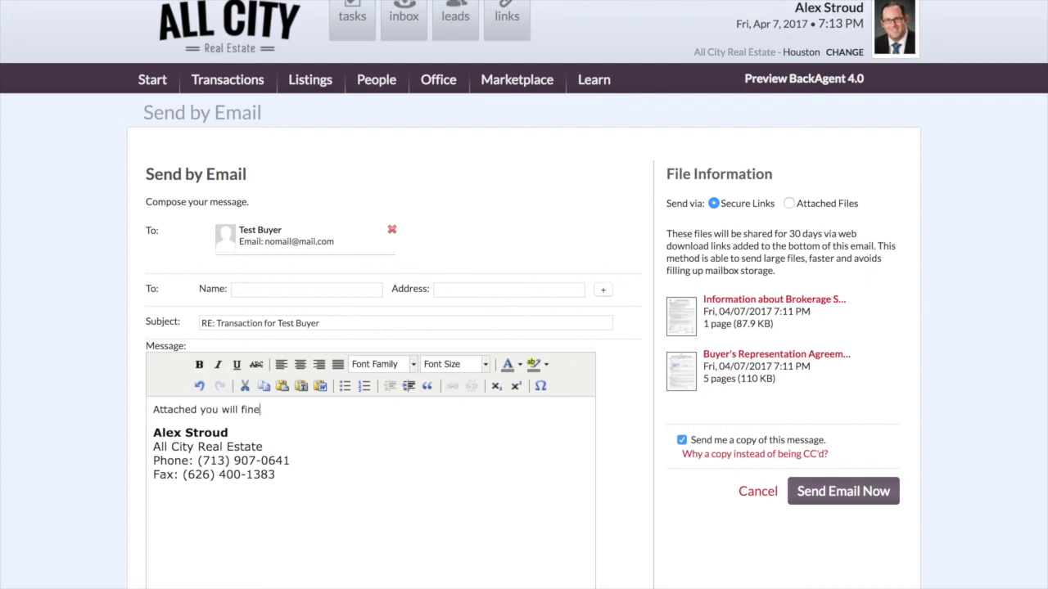
type("Information About B")
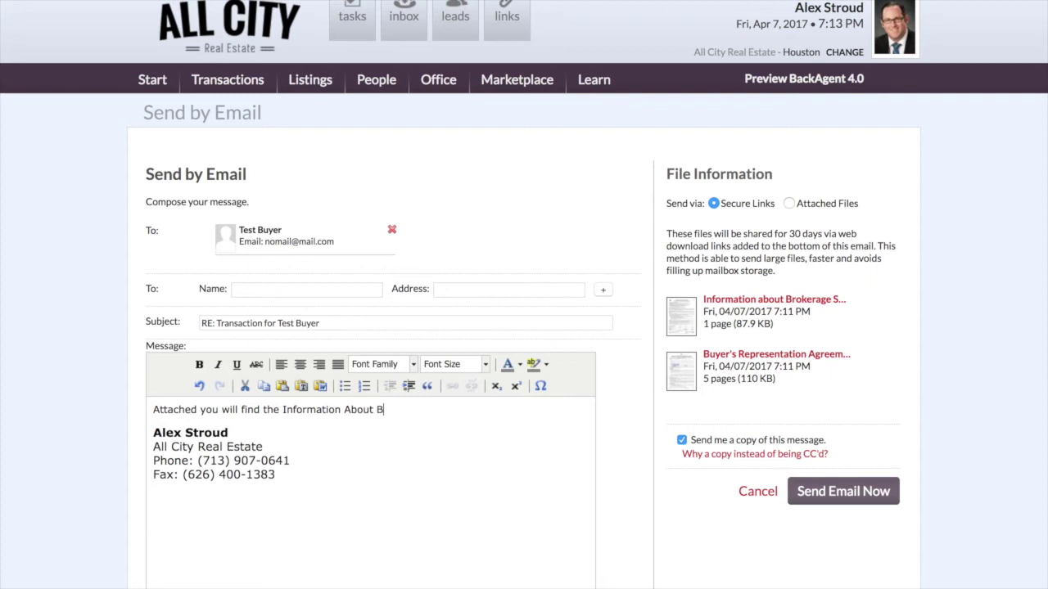
type("rokerage Services and")
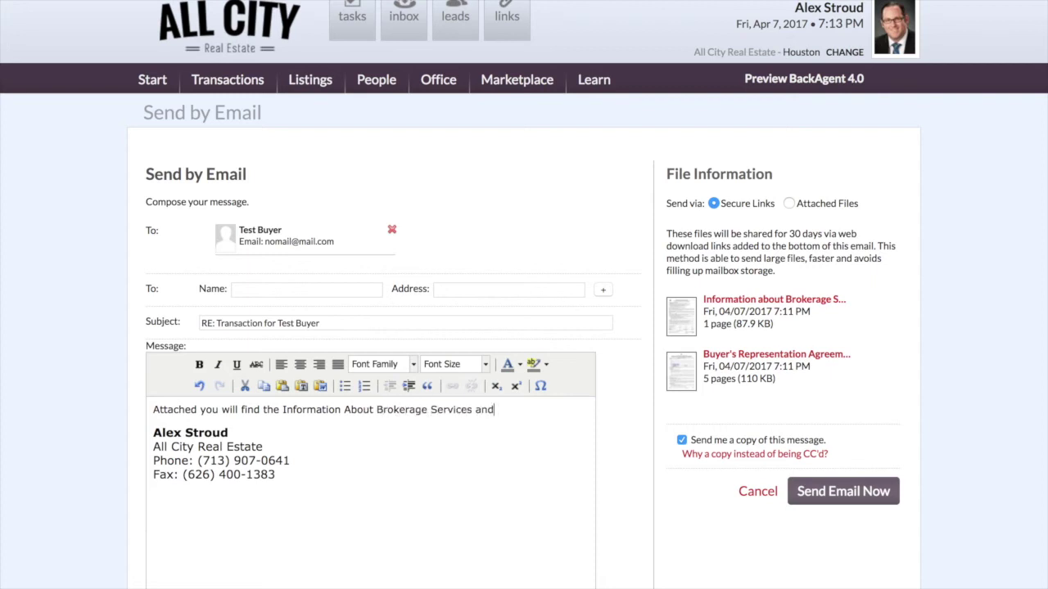
type(" the Buyer/Tenant Repres")
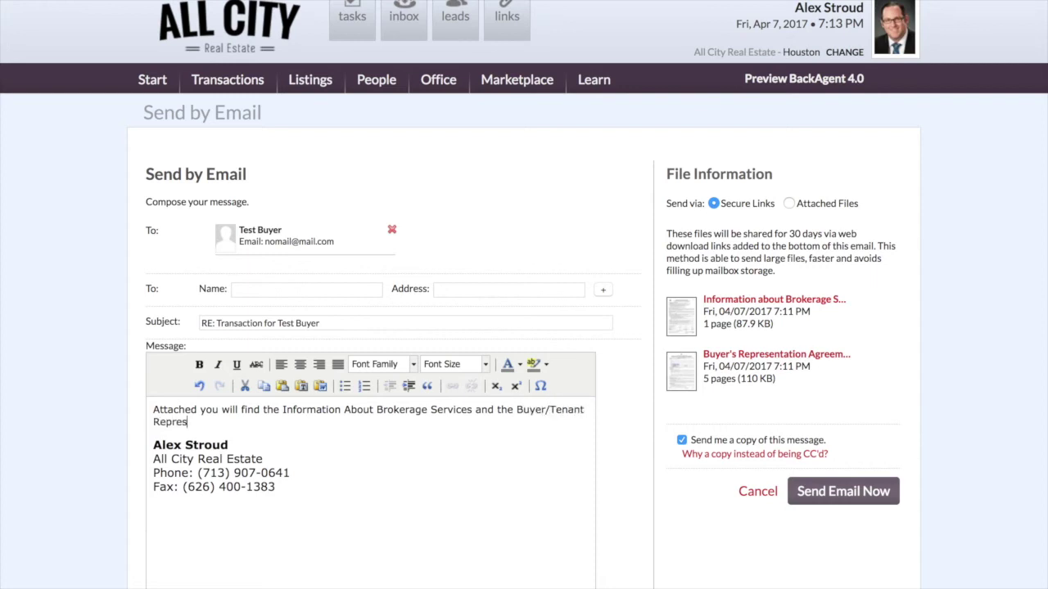
type("entation AGREEM")
key("BackSpace")
key("BackSpace")
key("BackSpace")
key("BackSpace")
key("BackSpace")
key("BackSpace")
type("Agreement.")
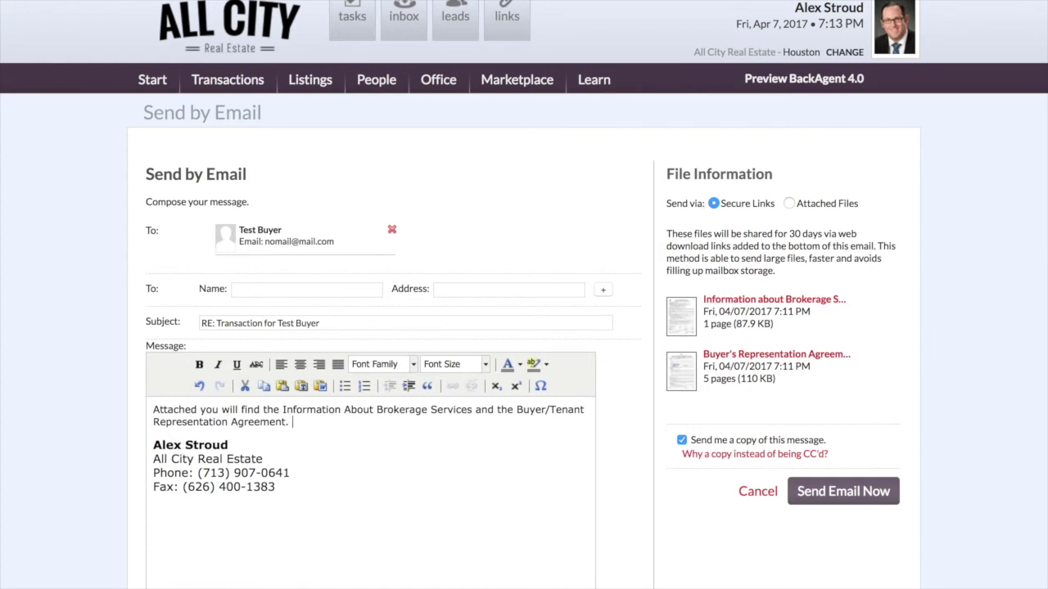
type(" If you have any questions, p")
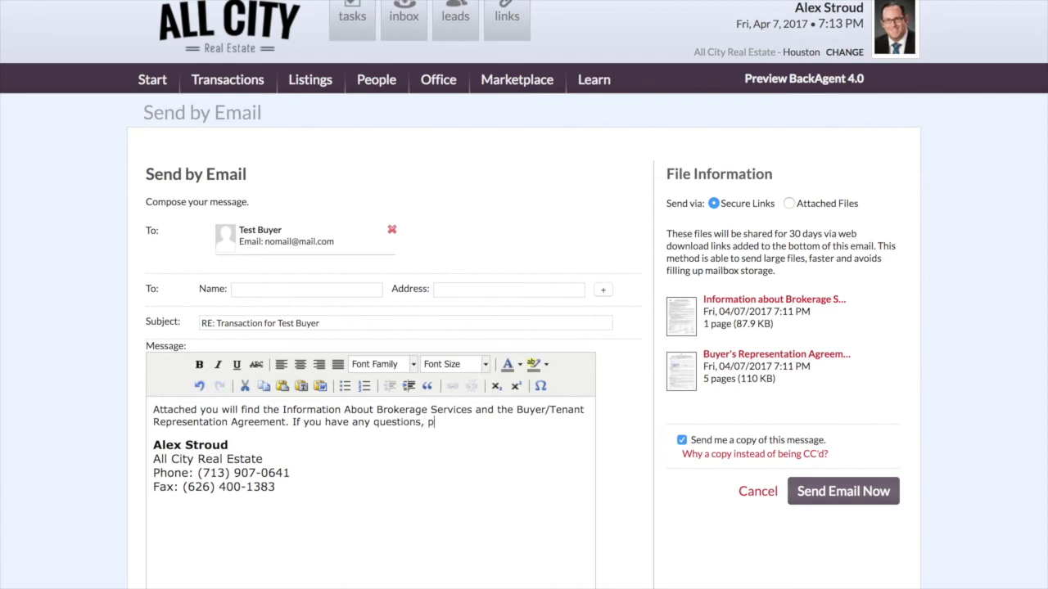
type("lease don't hesitate to contact me.")
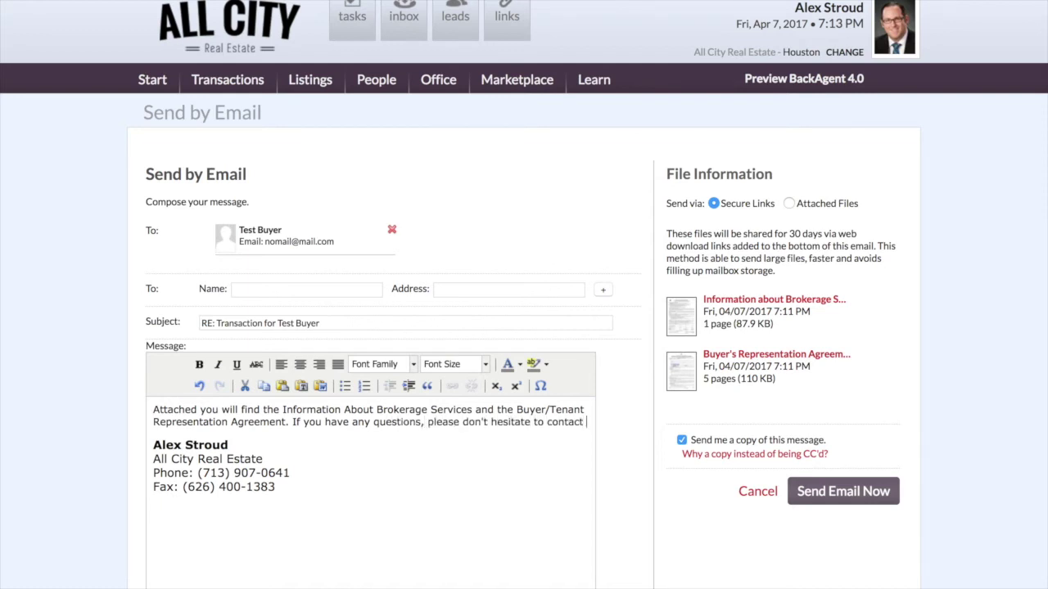
key("Return")
key("Return")
type("Thanksyou")
key("BackSpace")
key("BackSpace")
key("BackSpace")
key("BackSpace")
type("you!")
key("Return")
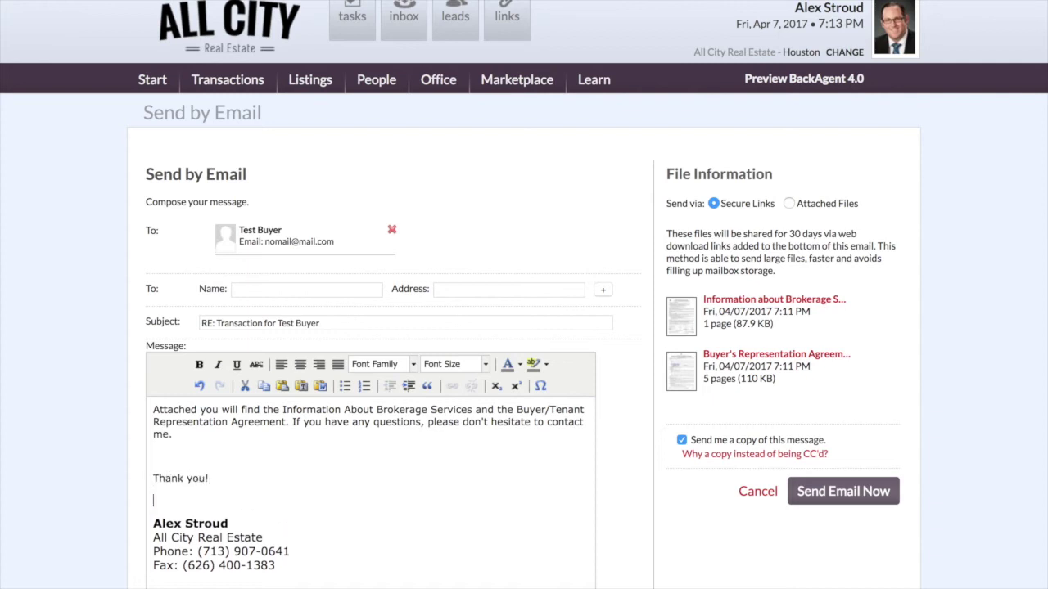
key("BackSpace")
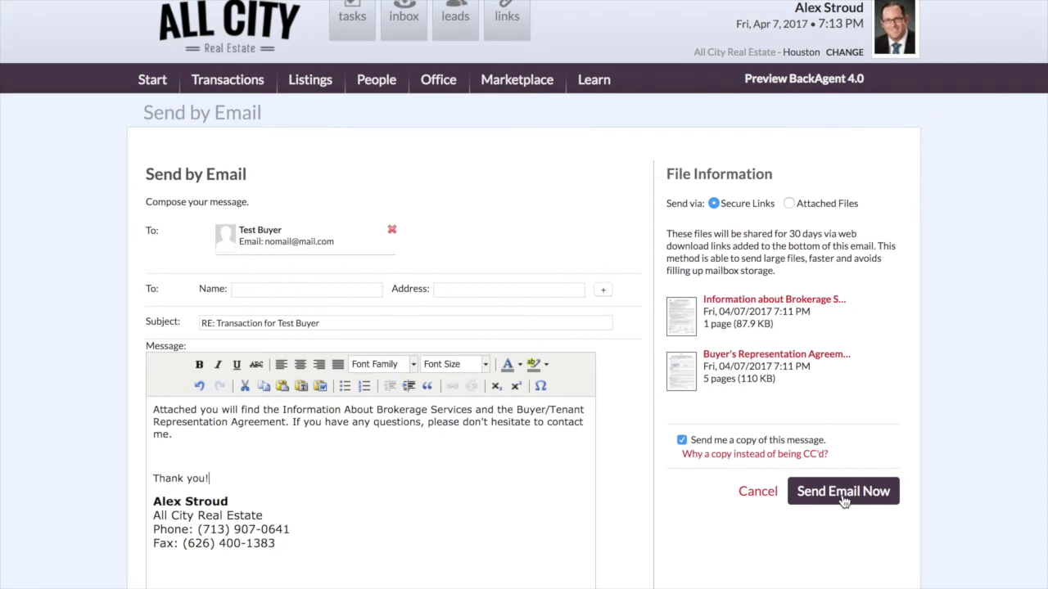
left_click(842, 496)
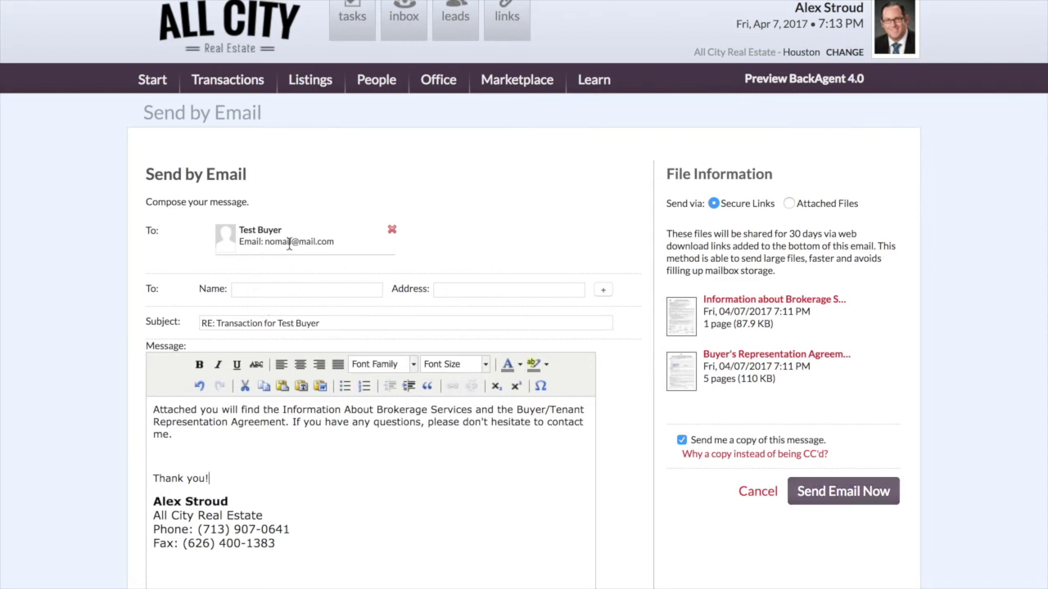
left_click(840, 491)
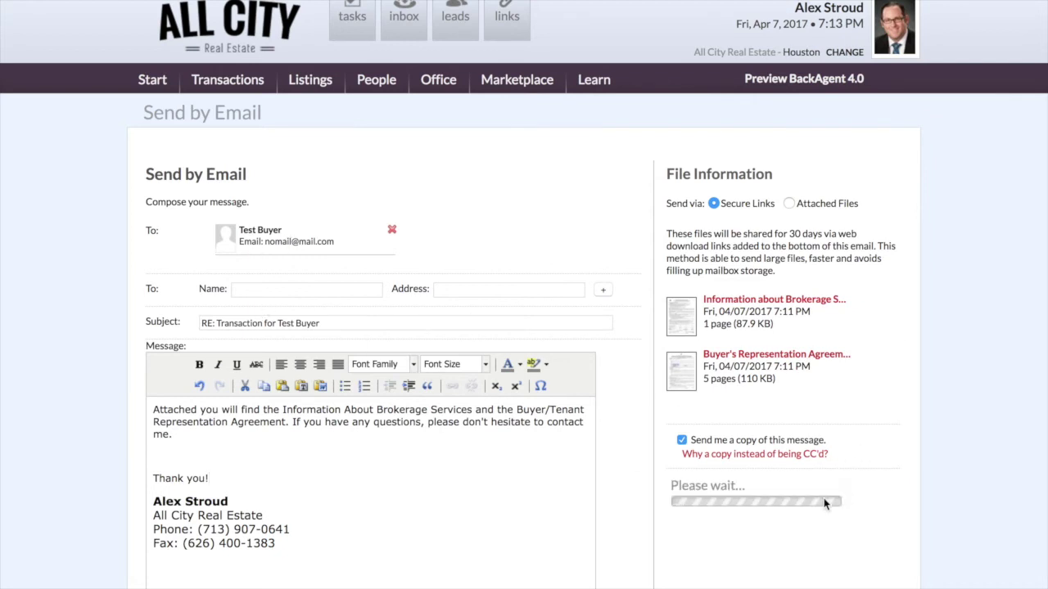
scroll(959, 522, "down", 2)
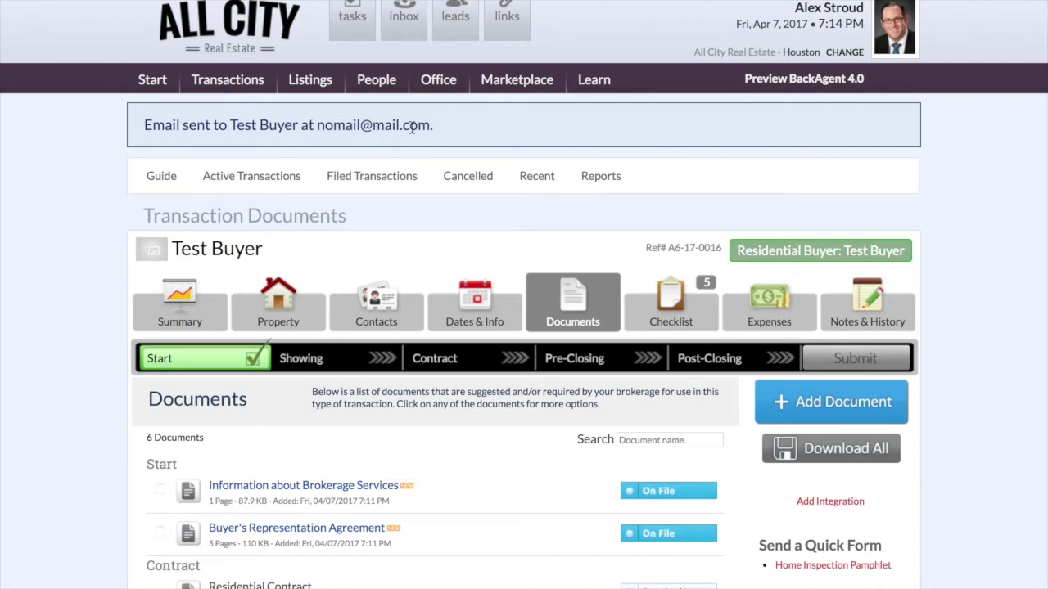
mouse_move(260, 3)
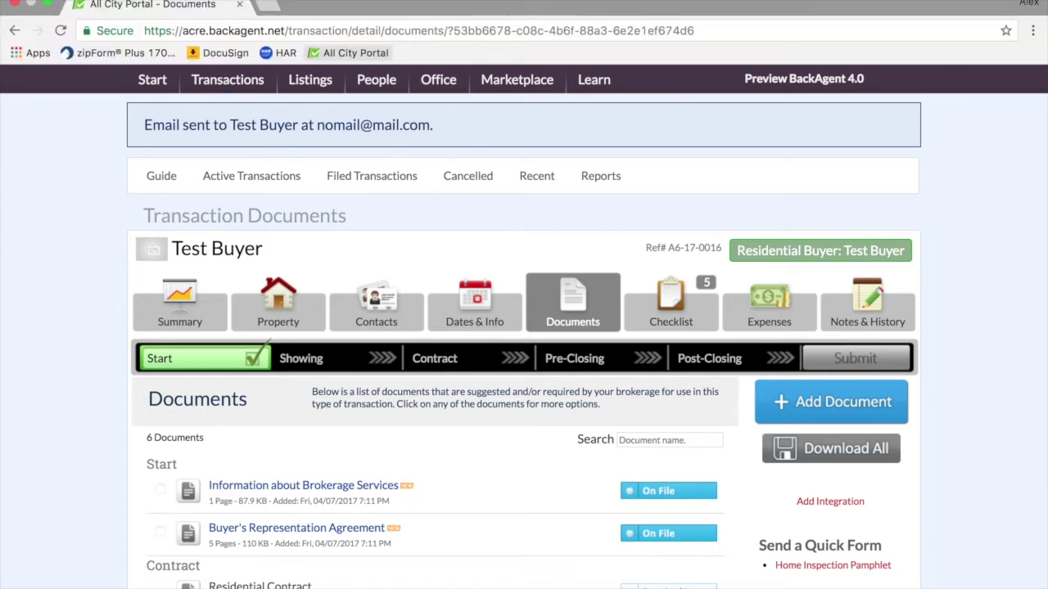
left_click(260, 6)
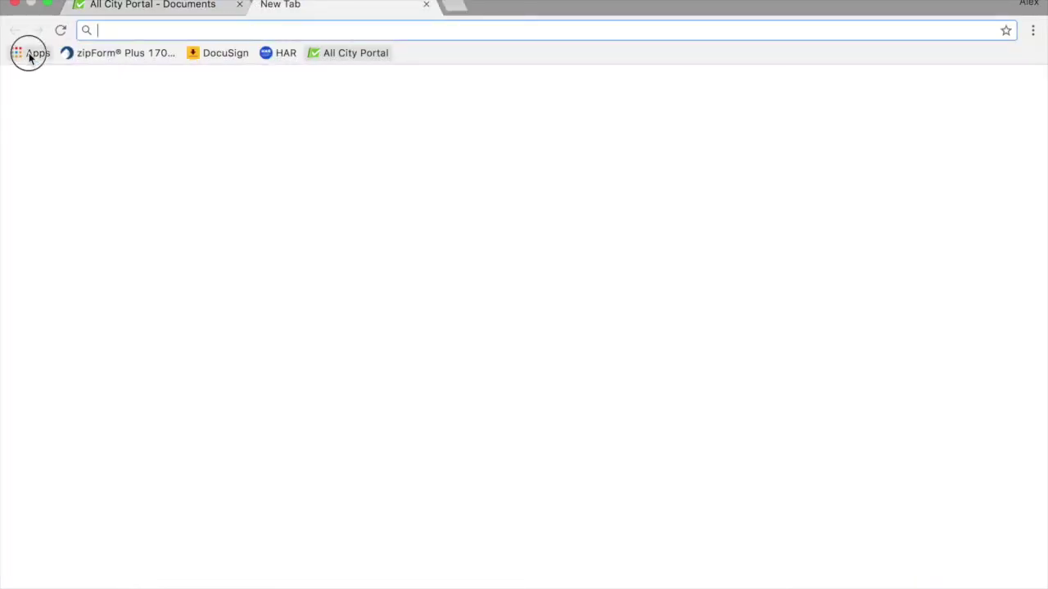
left_click(29, 52)
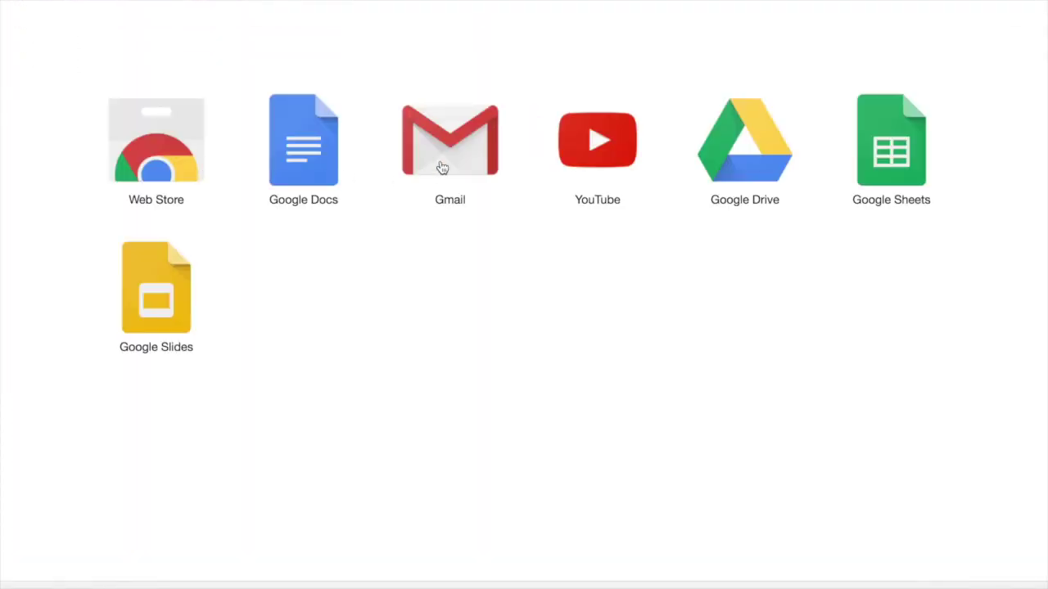
left_click(435, 166)
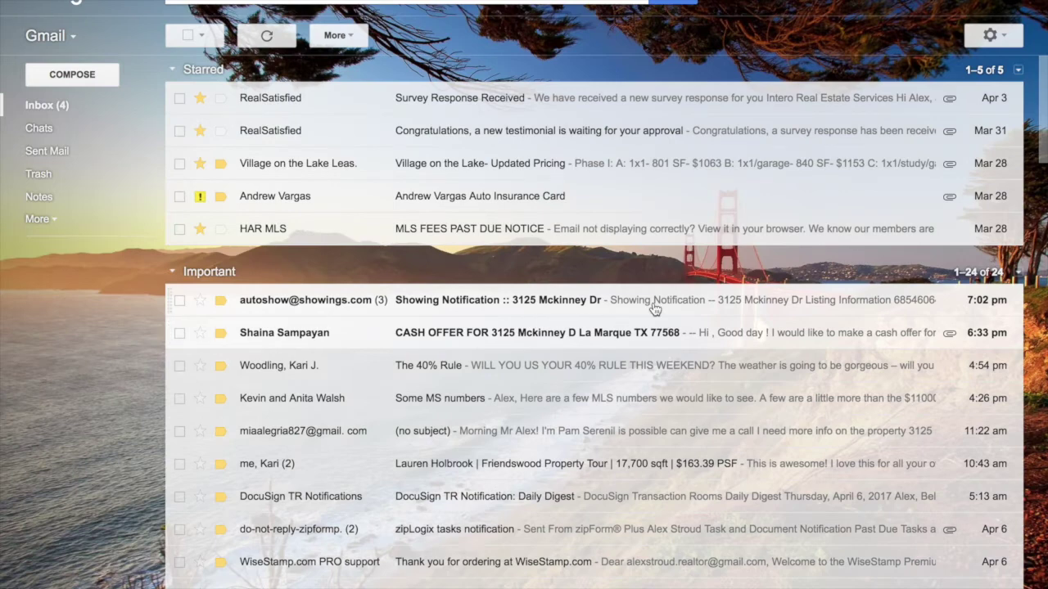
scroll(654, 321, "down", 10)
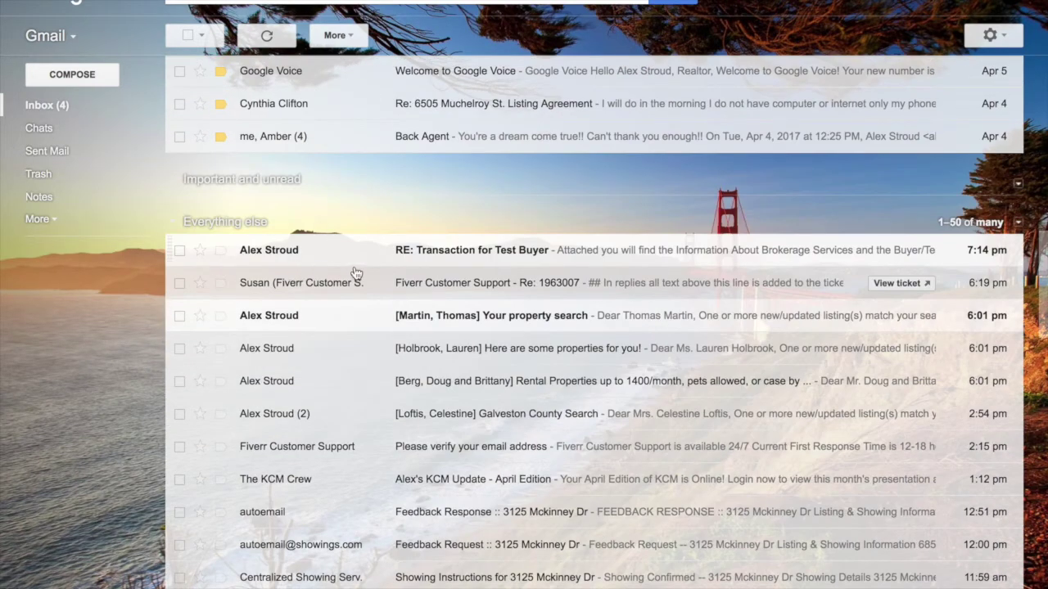
left_click(634, 253)
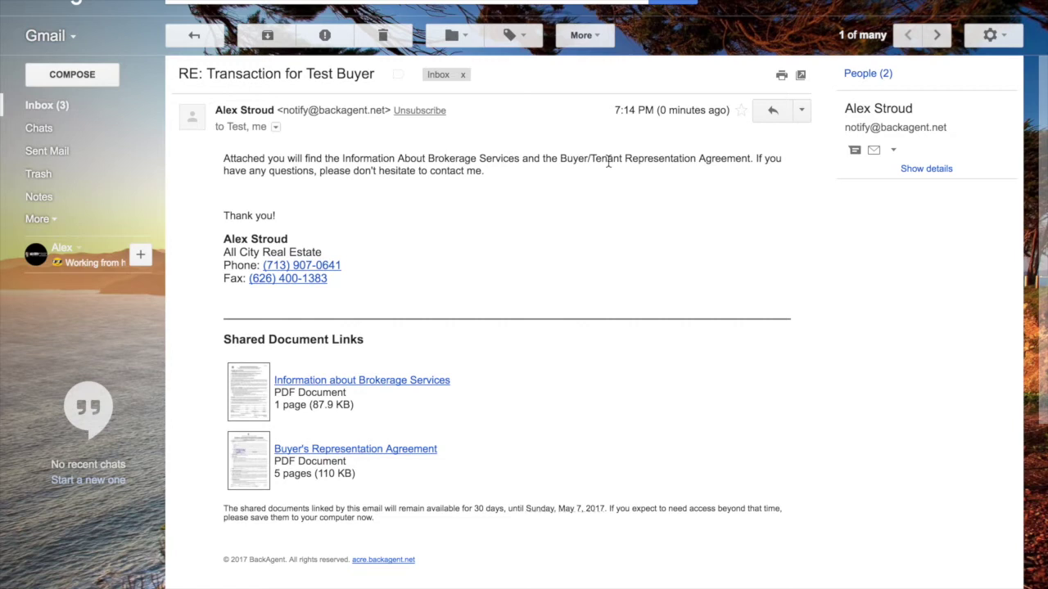
scroll(233, 328, "down", 3)
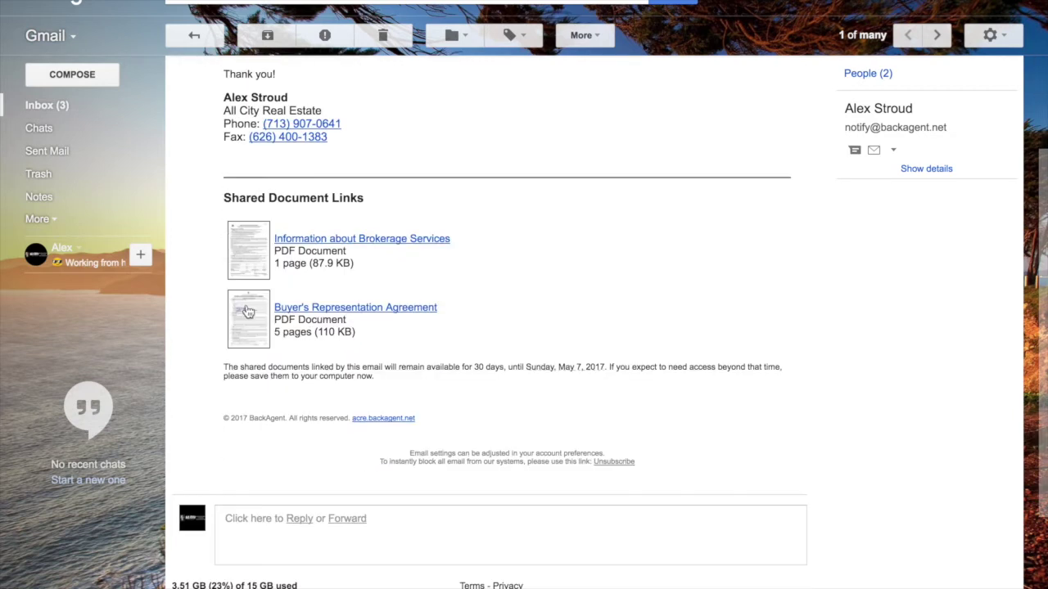
left_click(244, 260)
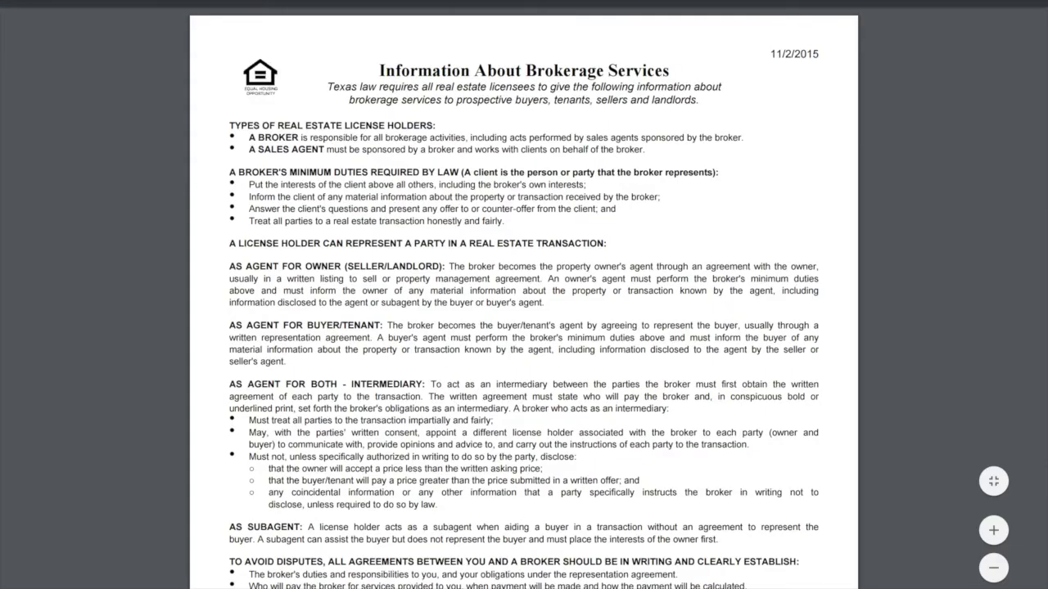
mouse_move(361, 31)
left_click(620, 5)
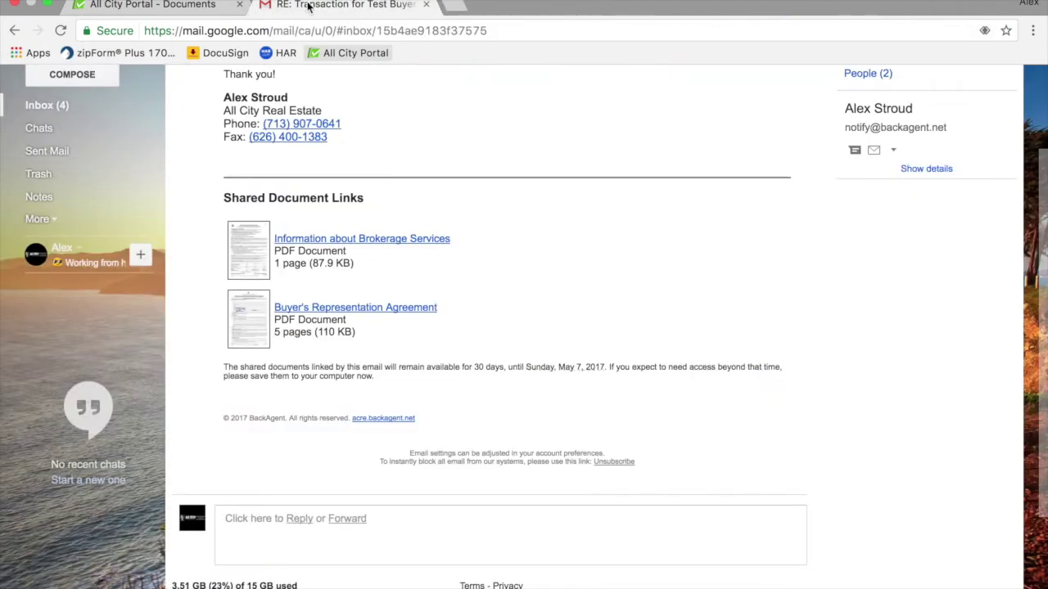
left_click(426, 5)
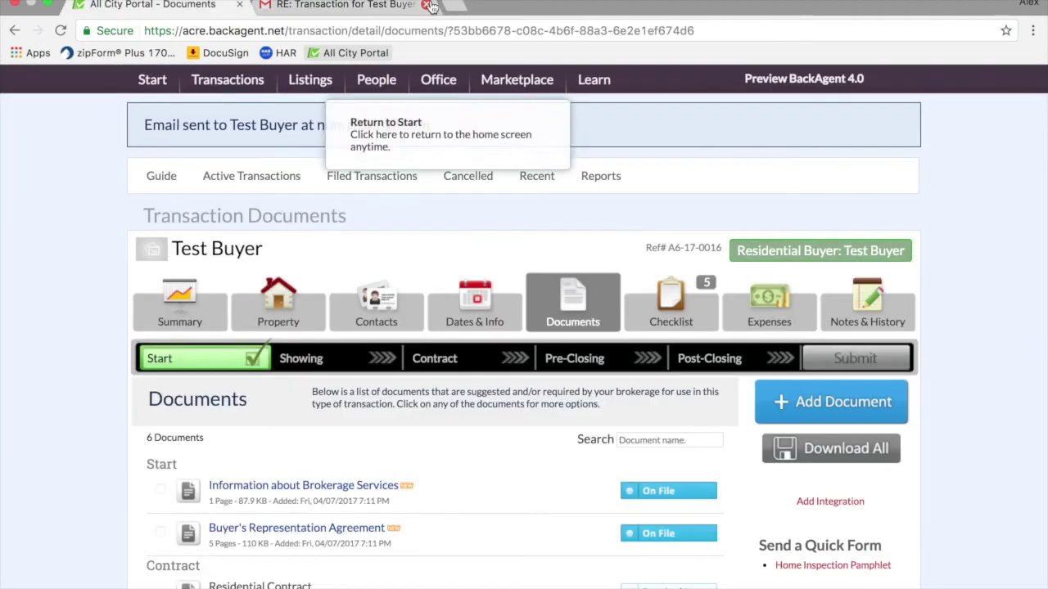
- From the Summary tab, set the Test Buyer transaction to the Showing phase
scroll(88, 337, "down", 2)
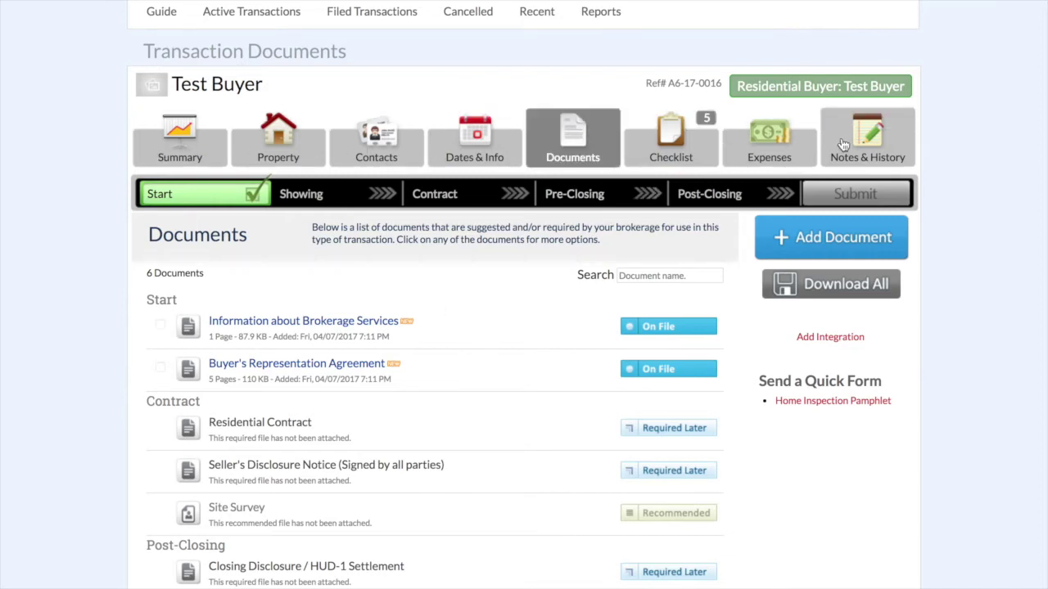
left_click(168, 153)
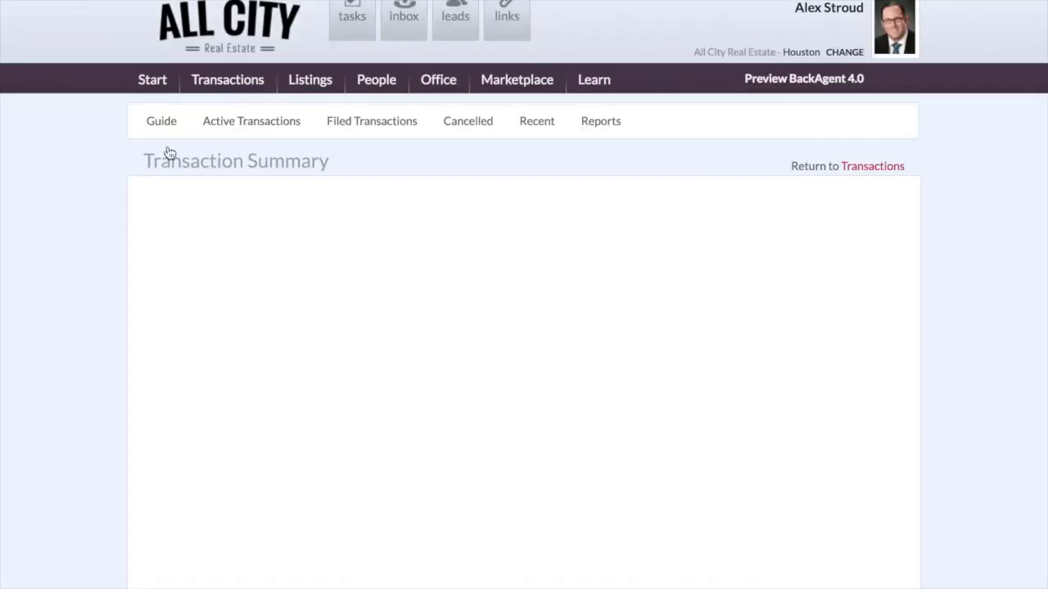
scroll(96, 297, "down", 2)
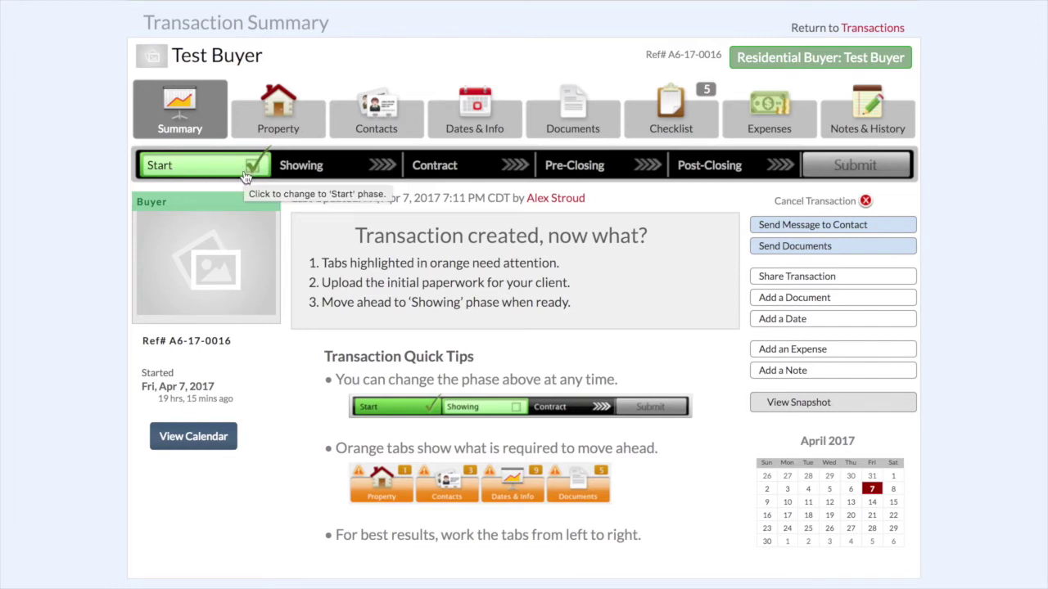
left_click(317, 171)
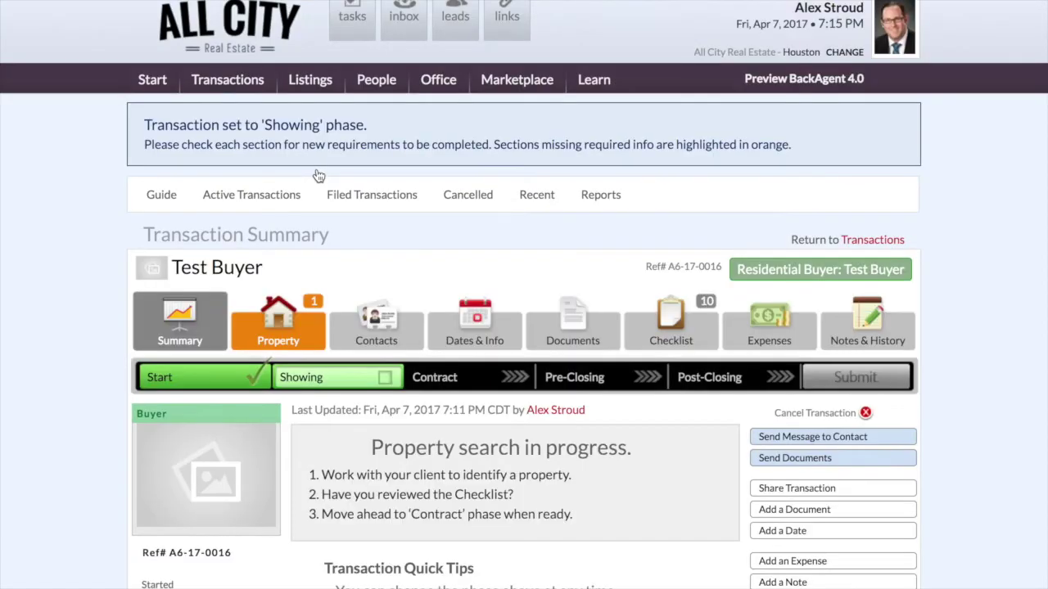
scroll(407, 219, "down", 3)
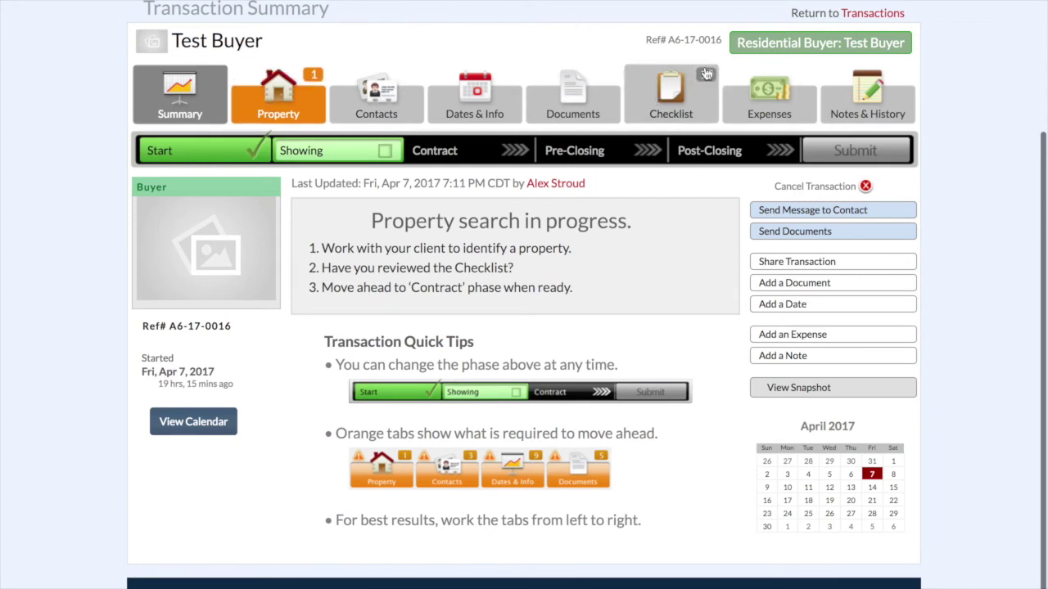
- In the Checklist tab, check off 'Get any agency disclosures signed by the client'
left_click(669, 90)
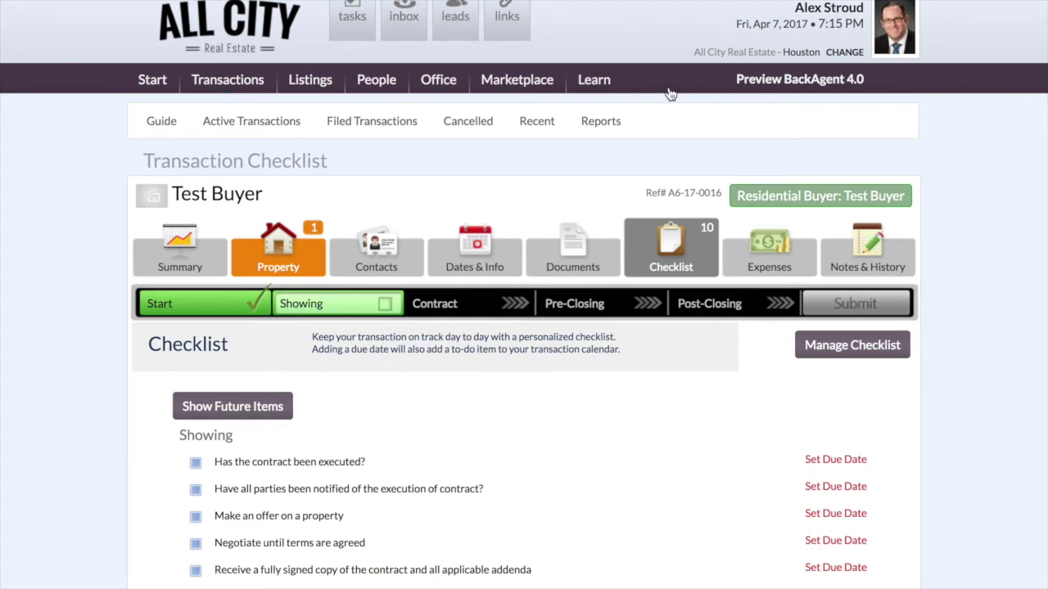
scroll(103, 378, "down", 3)
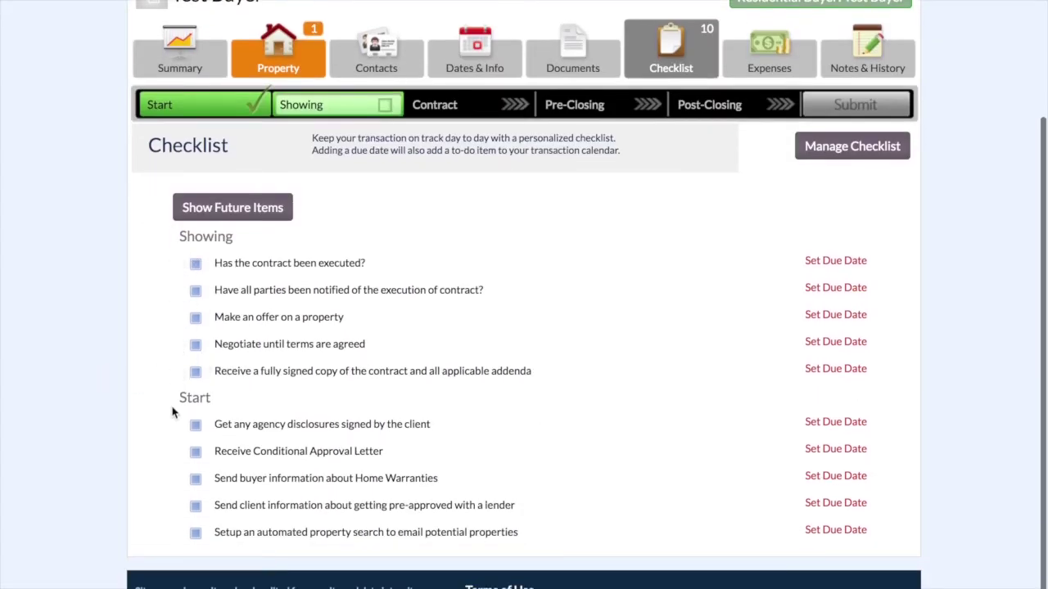
scroll(106, 472, "down", 1)
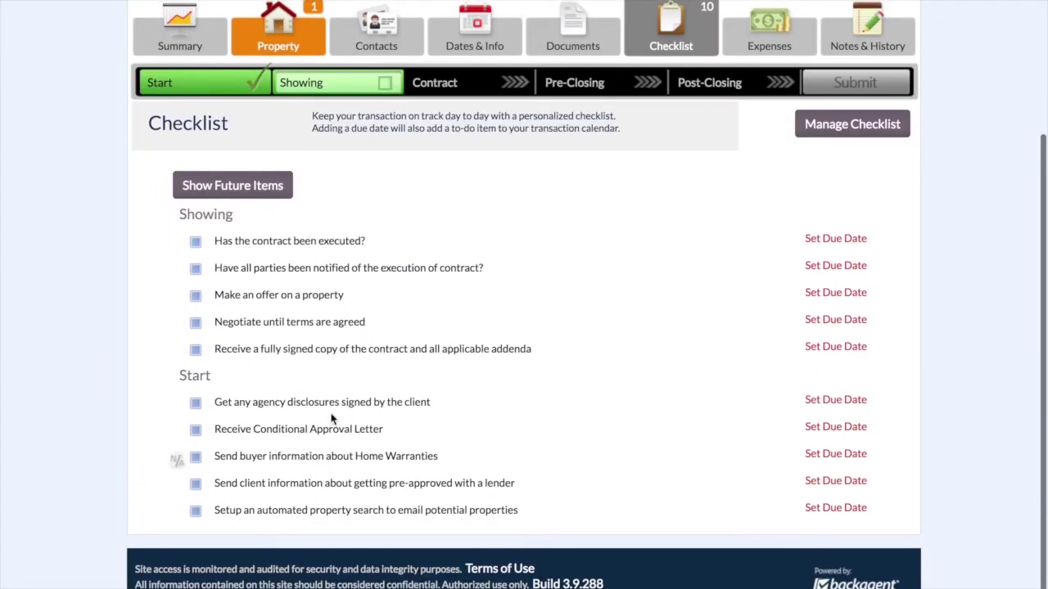
left_click(196, 405)
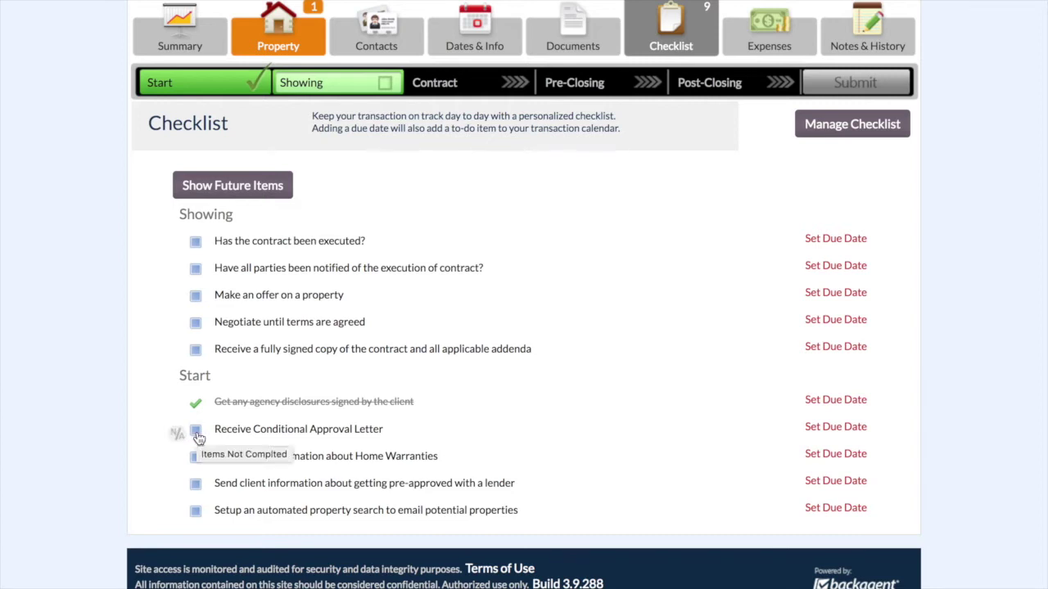
- Set the Conditional Approval Letter and Home Warranties items due 04/10/2017
left_click(848, 428)
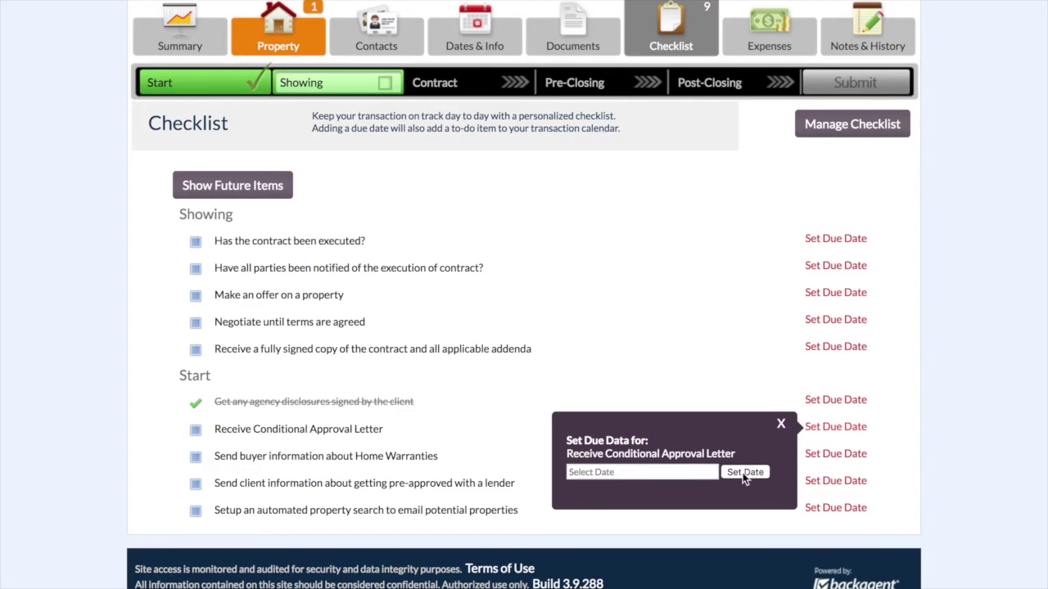
left_click(669, 470)
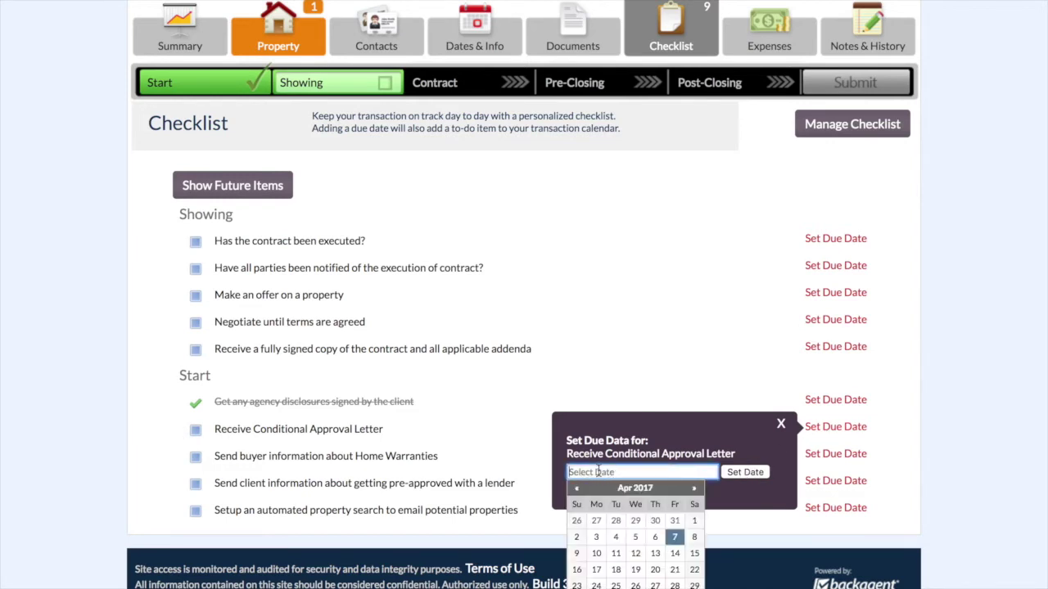
left_click(596, 553)
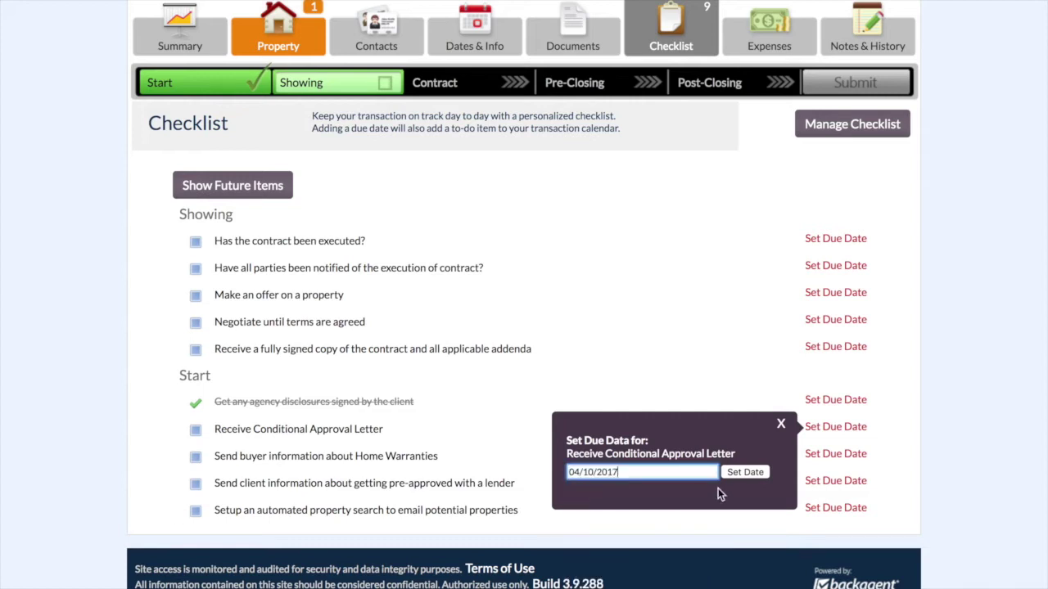
left_click(743, 473)
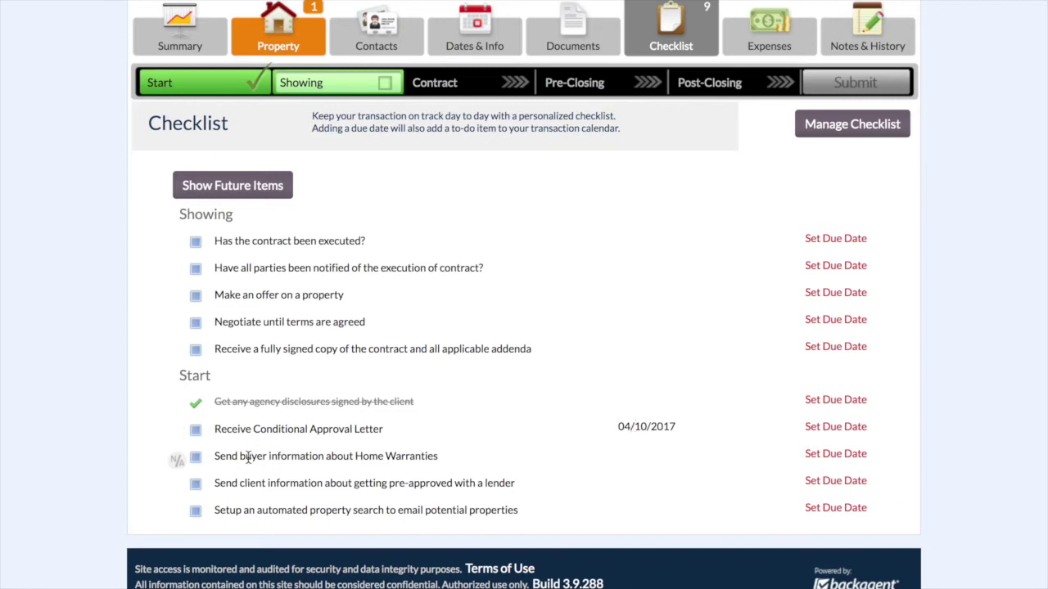
left_click(847, 457)
left_click(676, 512)
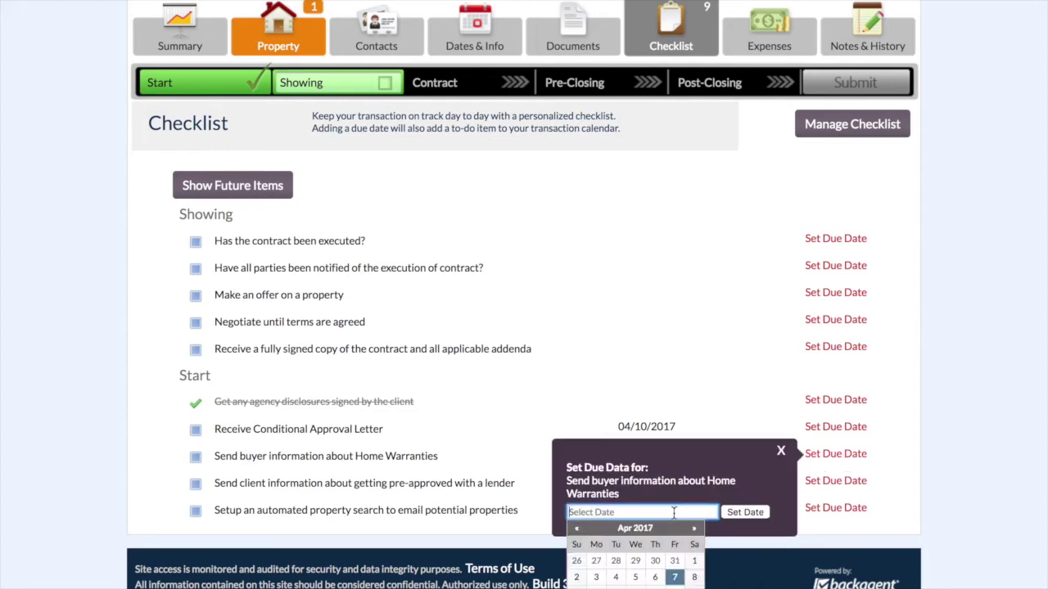
left_click(610, 586)
left_click(736, 513)
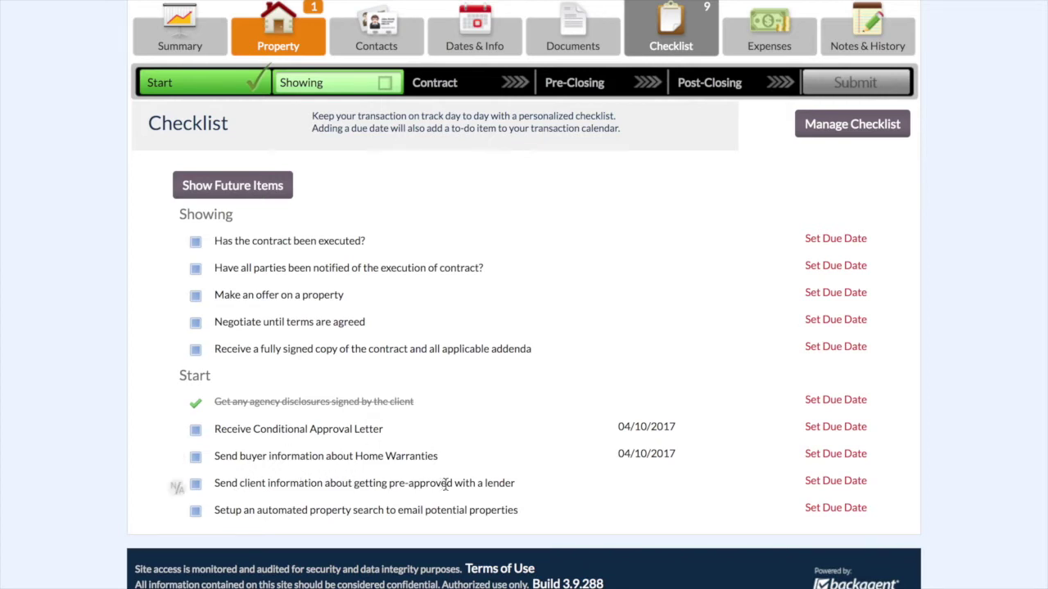
- Set the lender pre-approval item due 04/07/2017
left_click(816, 482)
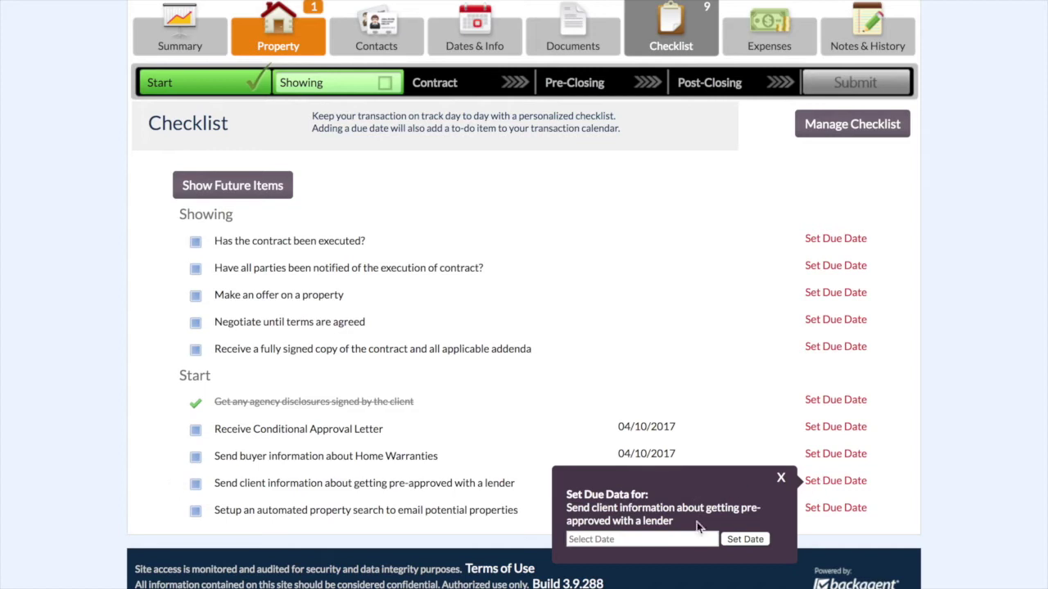
left_click(699, 537)
left_click(731, 586)
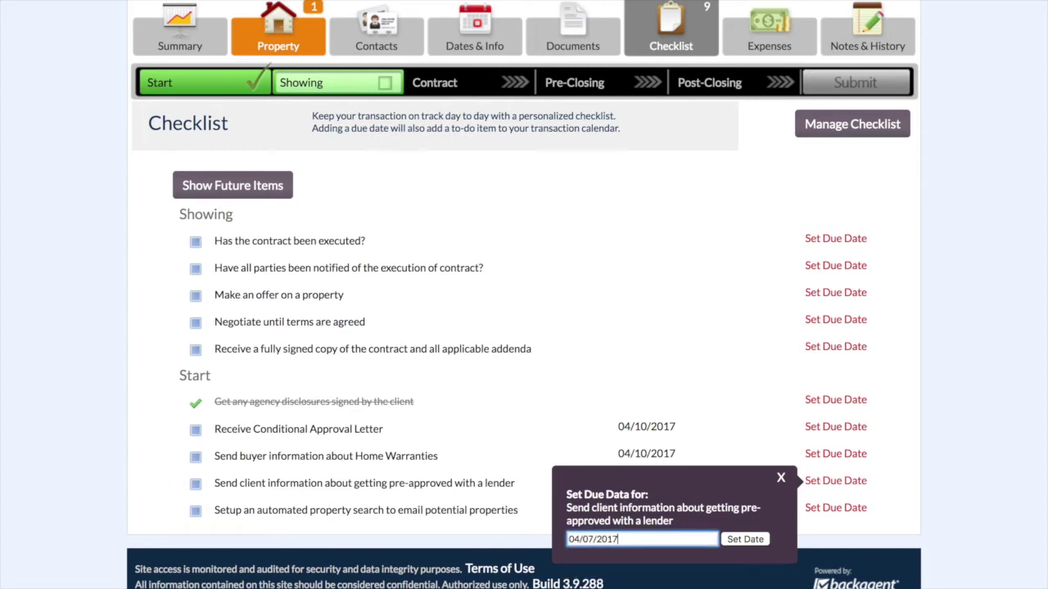
left_click(737, 540)
mouse_move(636, 480)
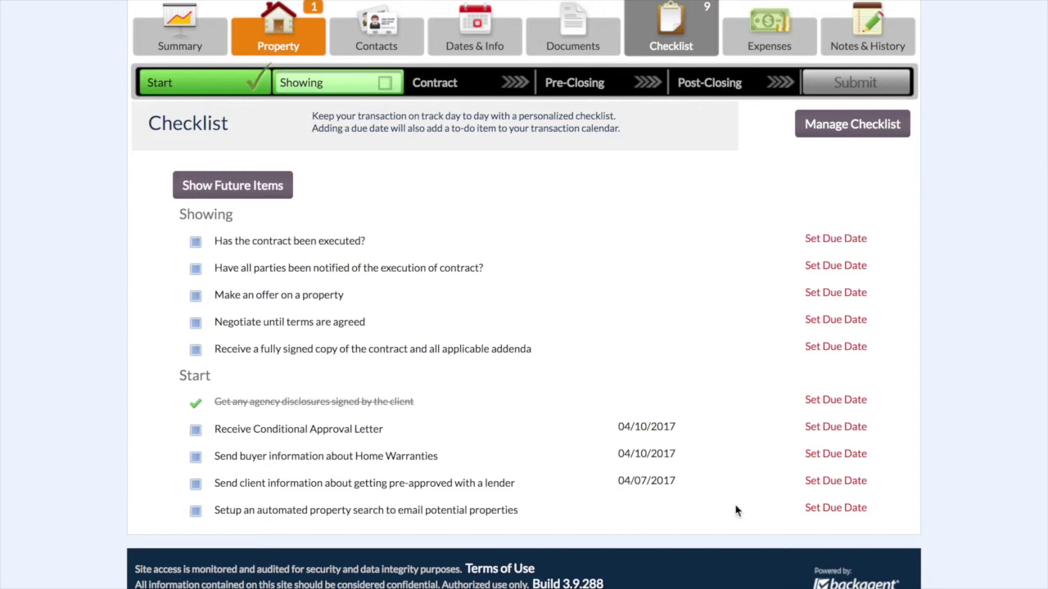
- Set the automated property search item due 04/07/2017
left_click(831, 510)
left_click(628, 565)
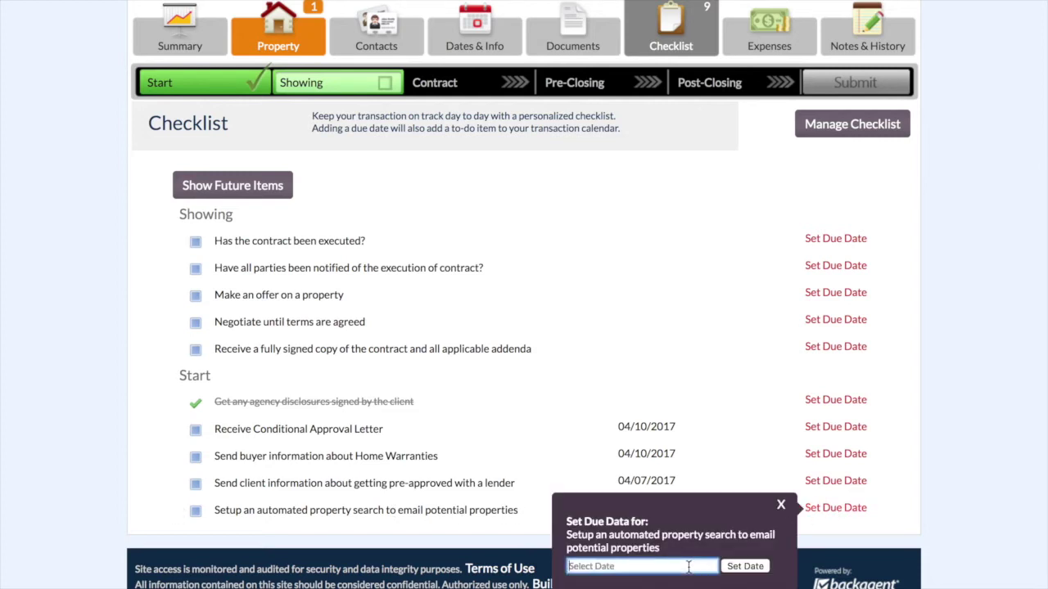
scroll(627, 533, "down", 1)
scroll(628, 533, "down", 2)
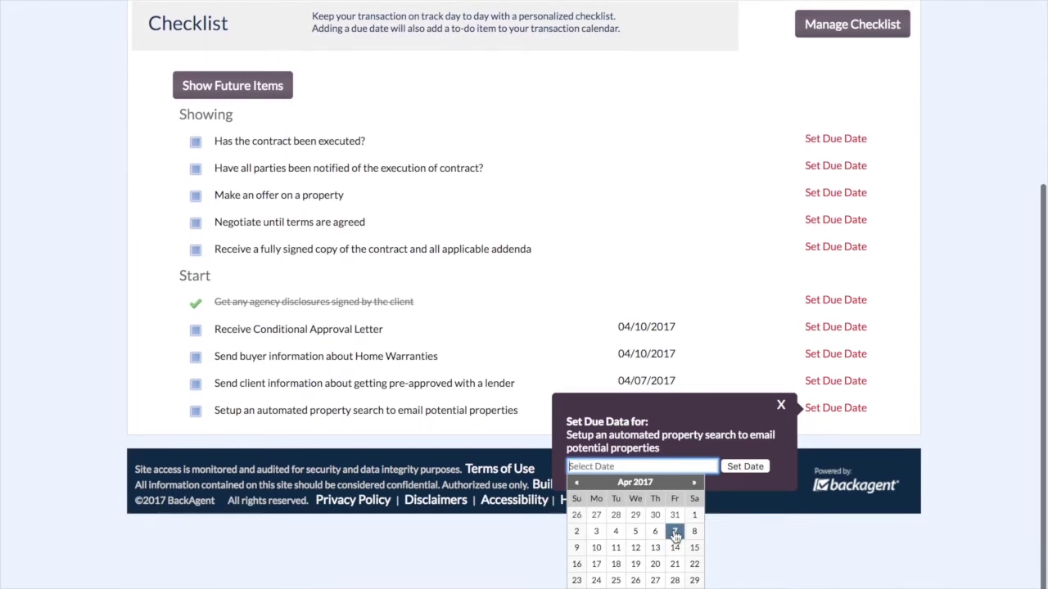
left_click(672, 530)
left_click(753, 565)
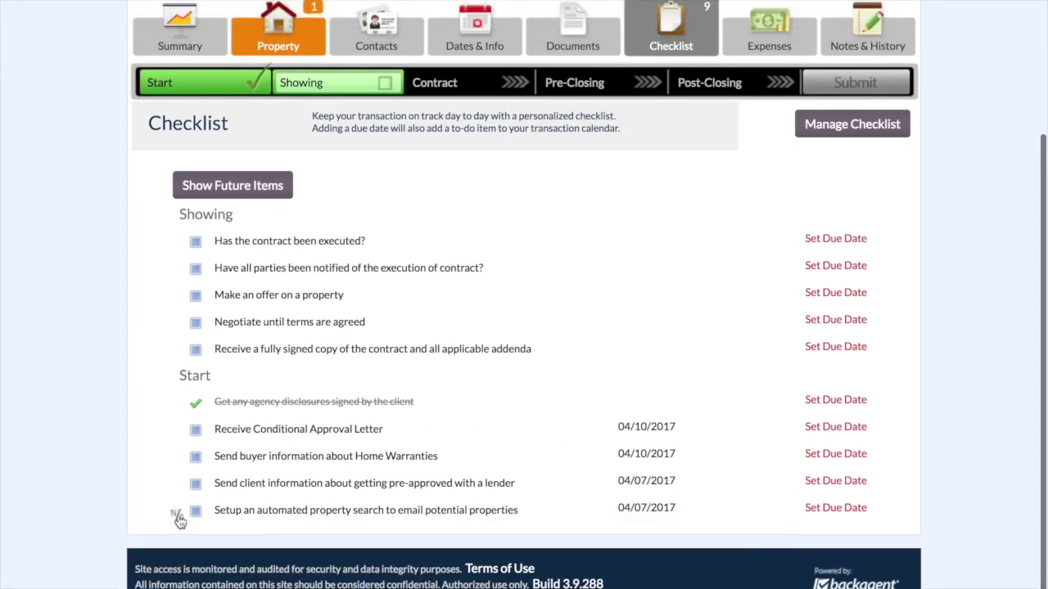
- Mark the automated property search and lender pre-approval items complete
left_click(196, 512)
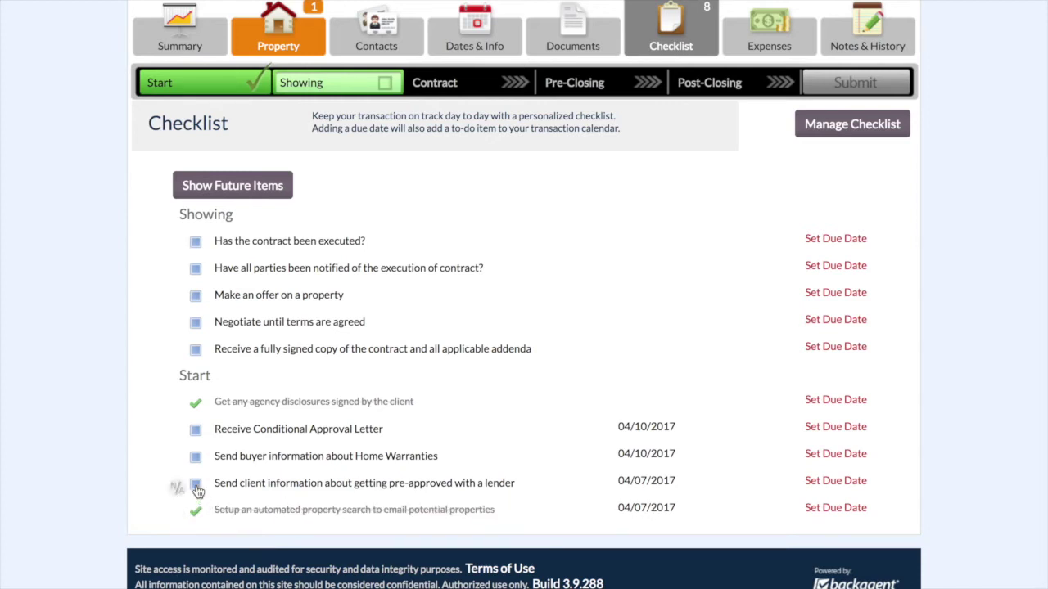
left_click(196, 484)
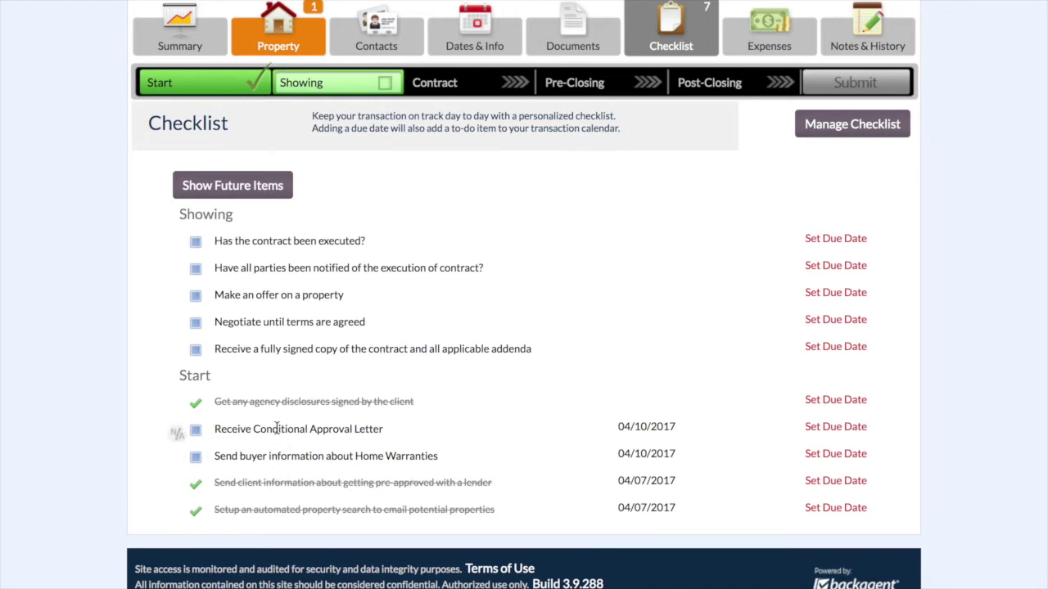
scroll(391, 452, "up", 1)
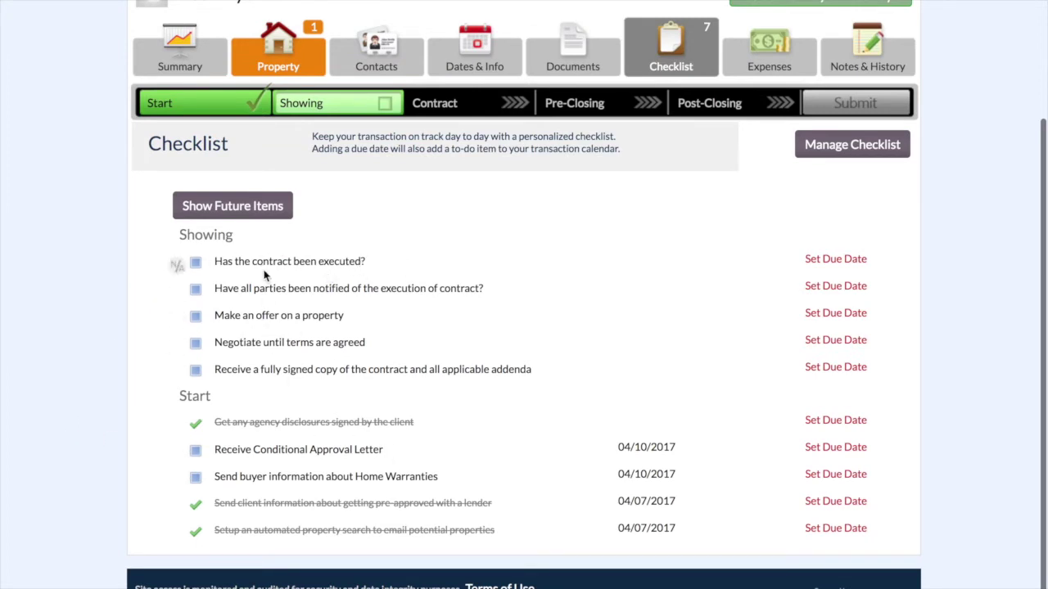
- Open the Select Property page from the Property tab's + Set Property button
left_click(265, 53)
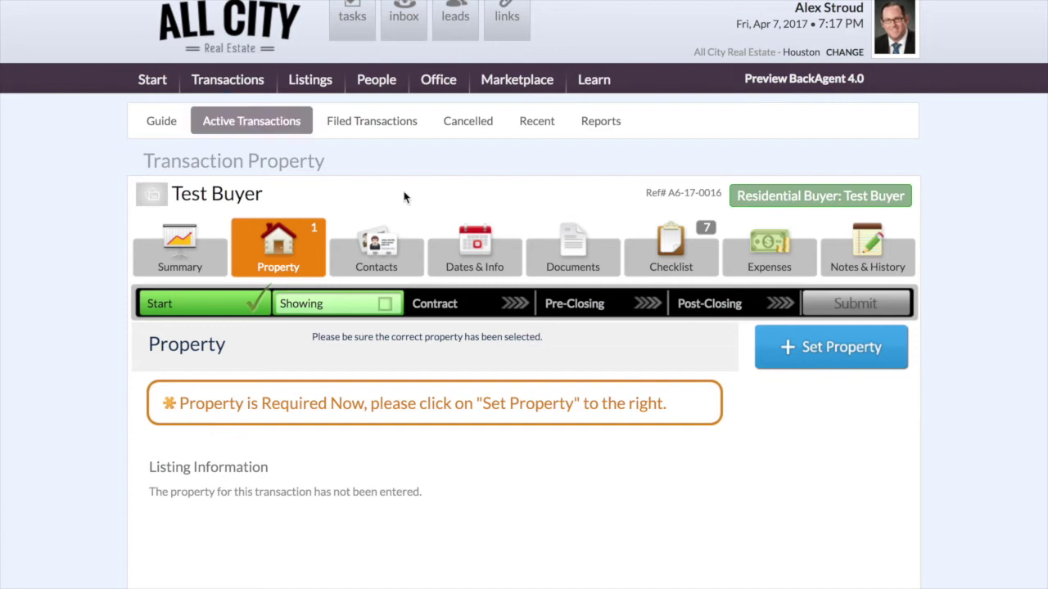
scroll(868, 409, "down", 2)
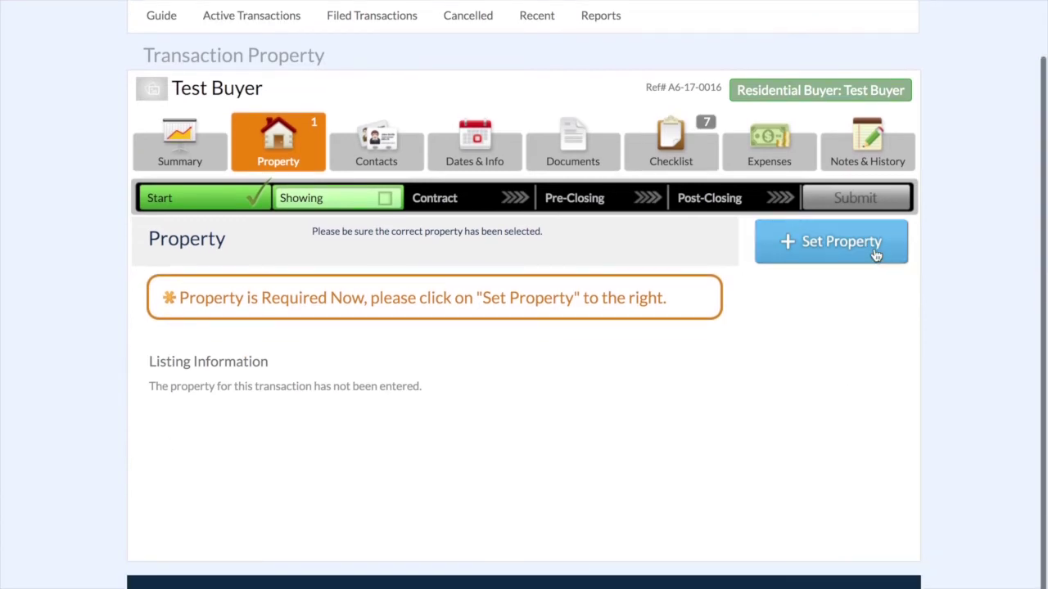
left_click(814, 250)
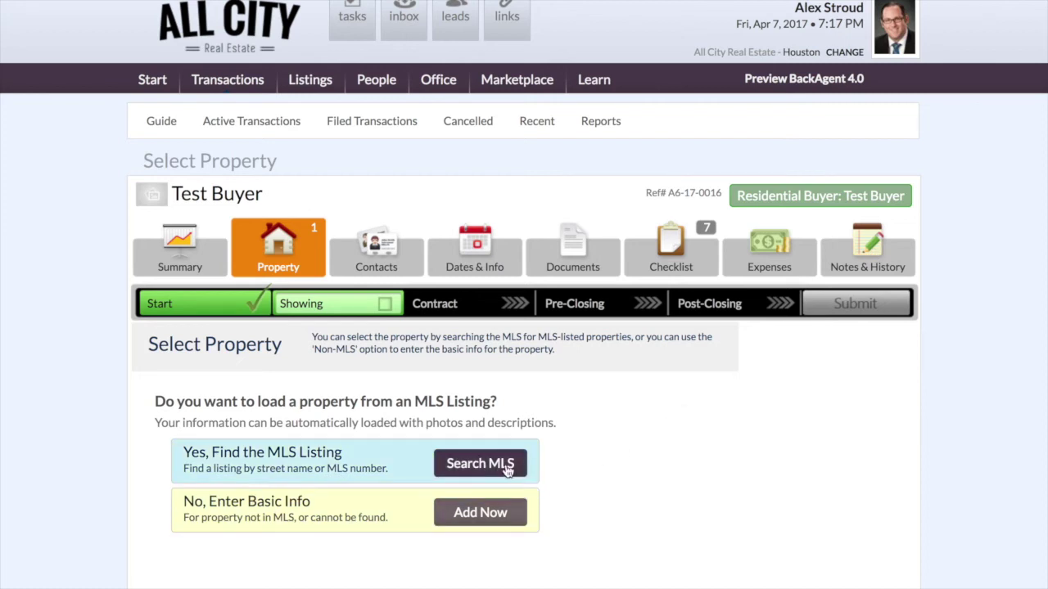
left_click(278, 259)
scroll(785, 456, "down", 2)
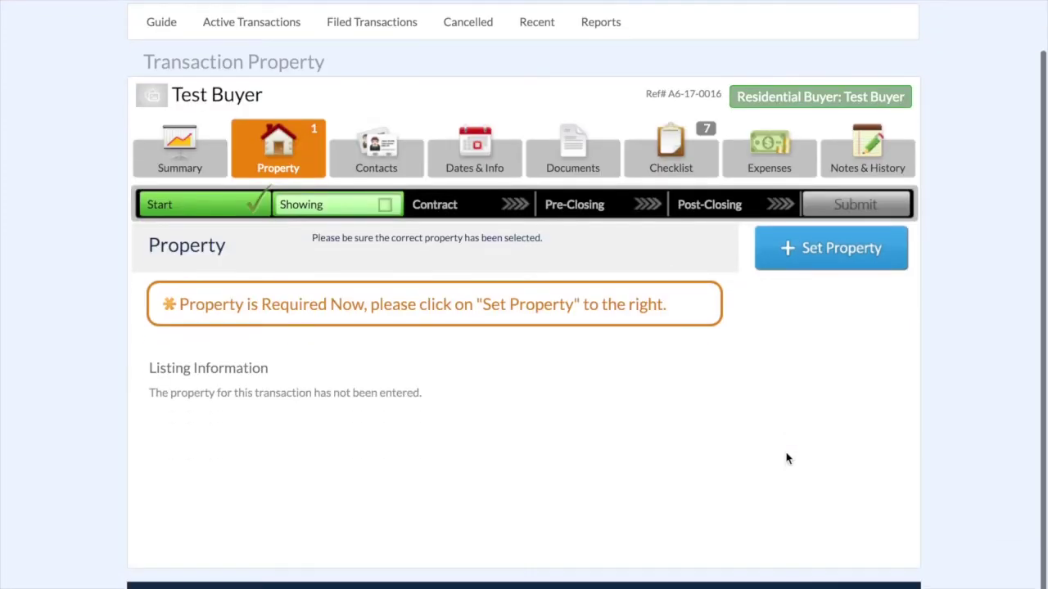
left_click(840, 251)
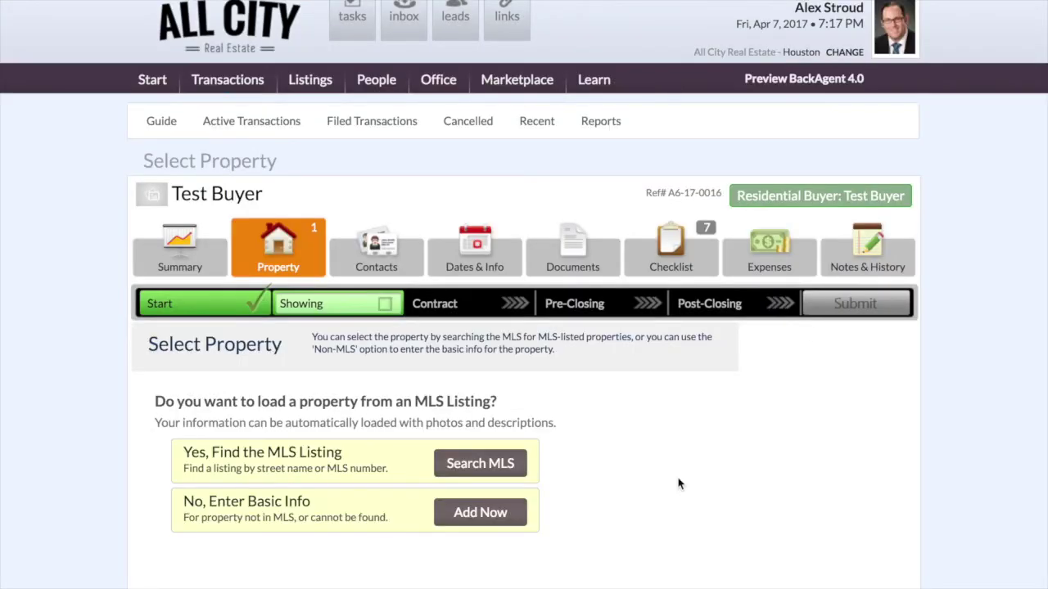
scroll(651, 500, "down", 2)
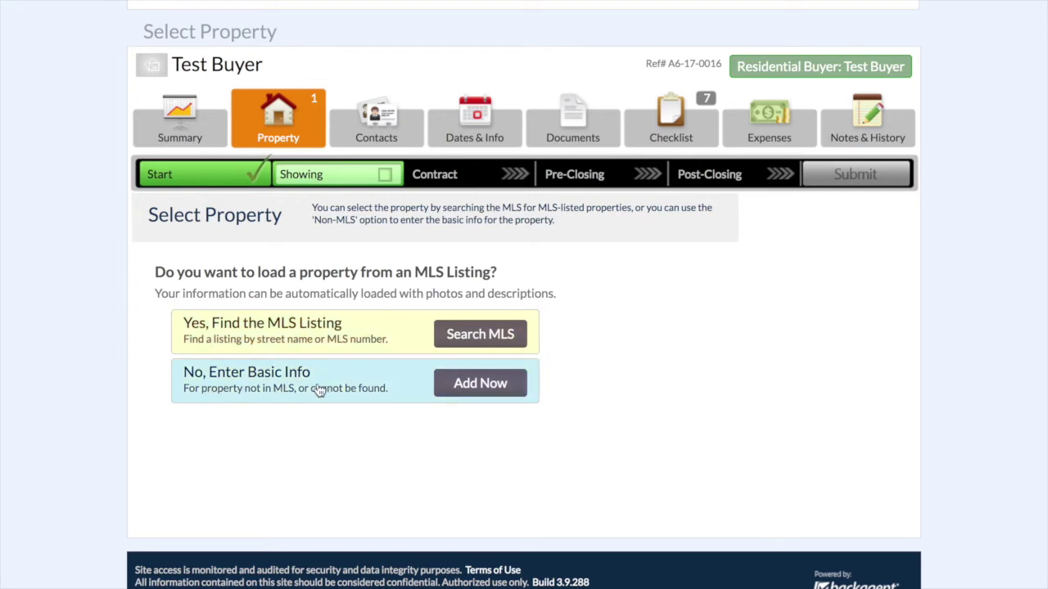
left_click(480, 335)
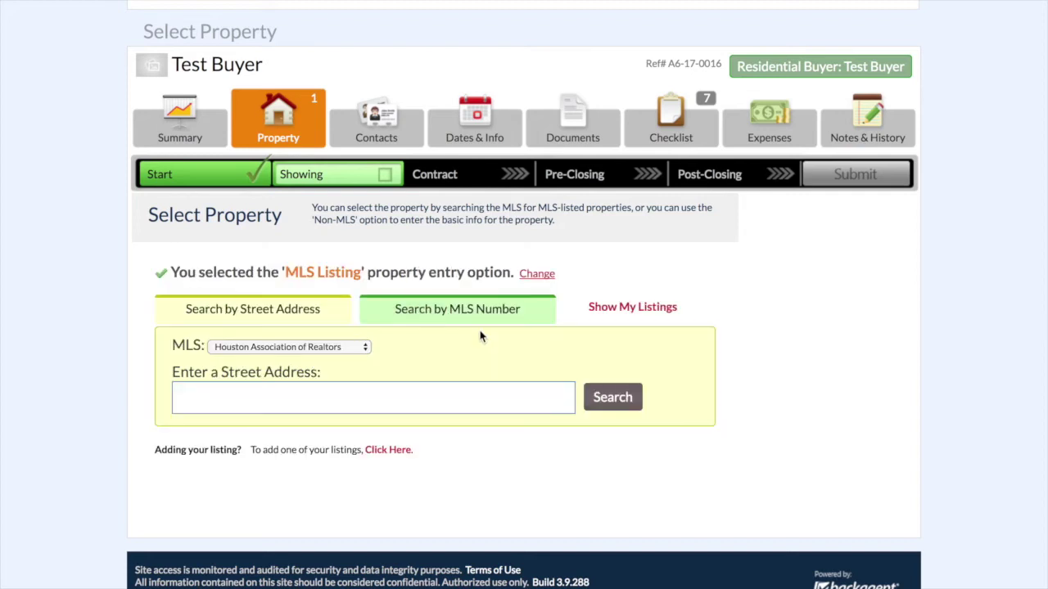
left_click(265, 348)
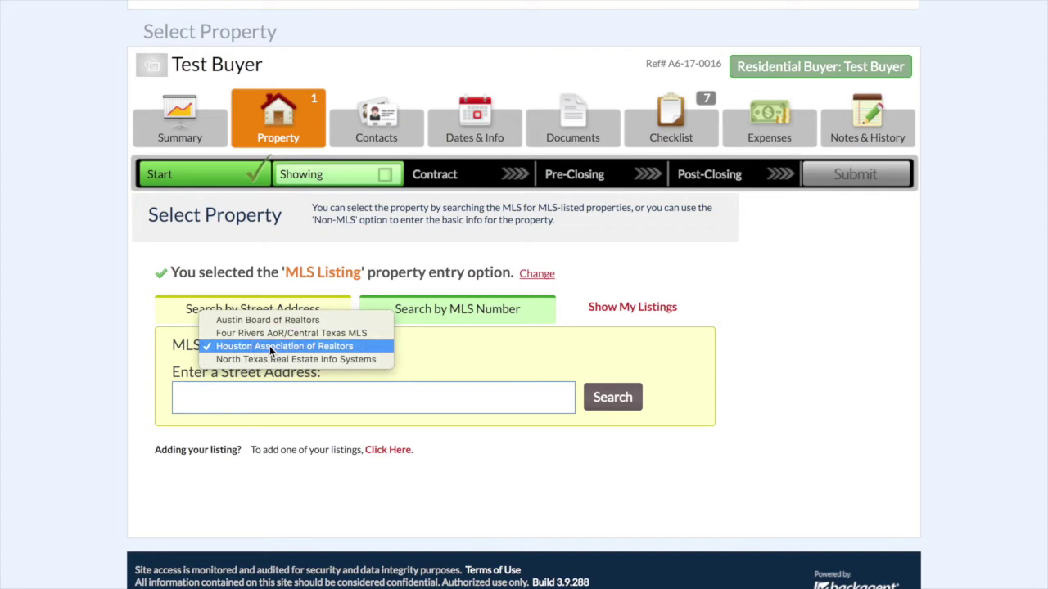
left_click(270, 346)
left_click(287, 396)
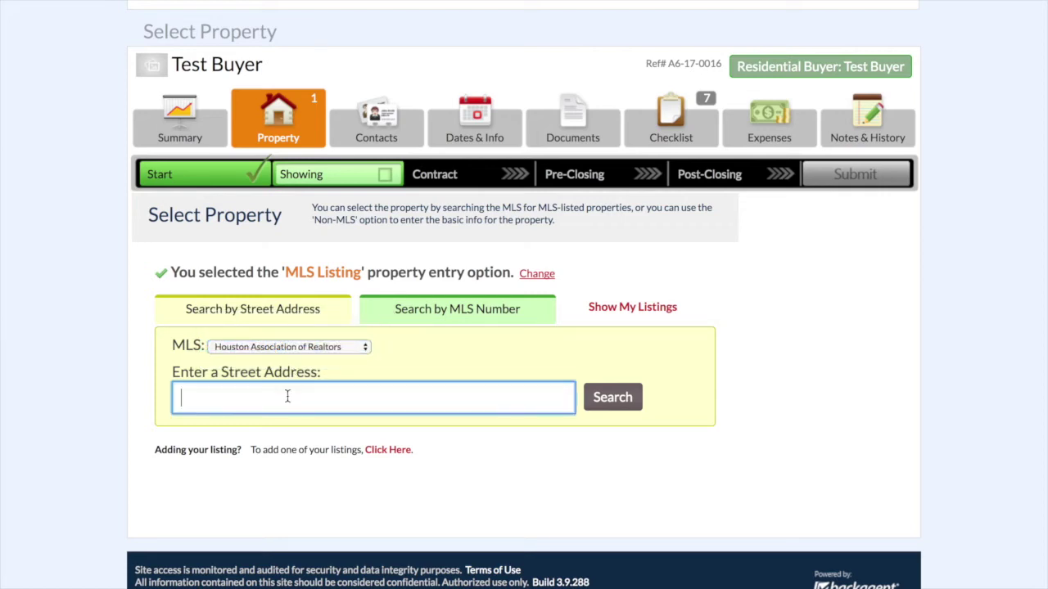
type("3125")
left_click(612, 398)
scroll(612, 401, "down", 3)
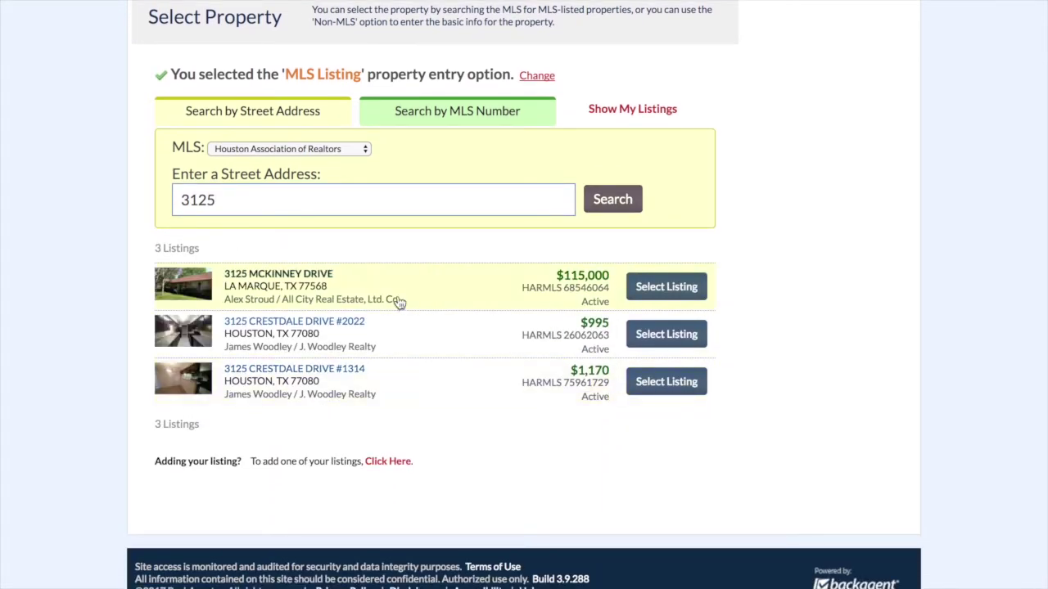
left_click(667, 288)
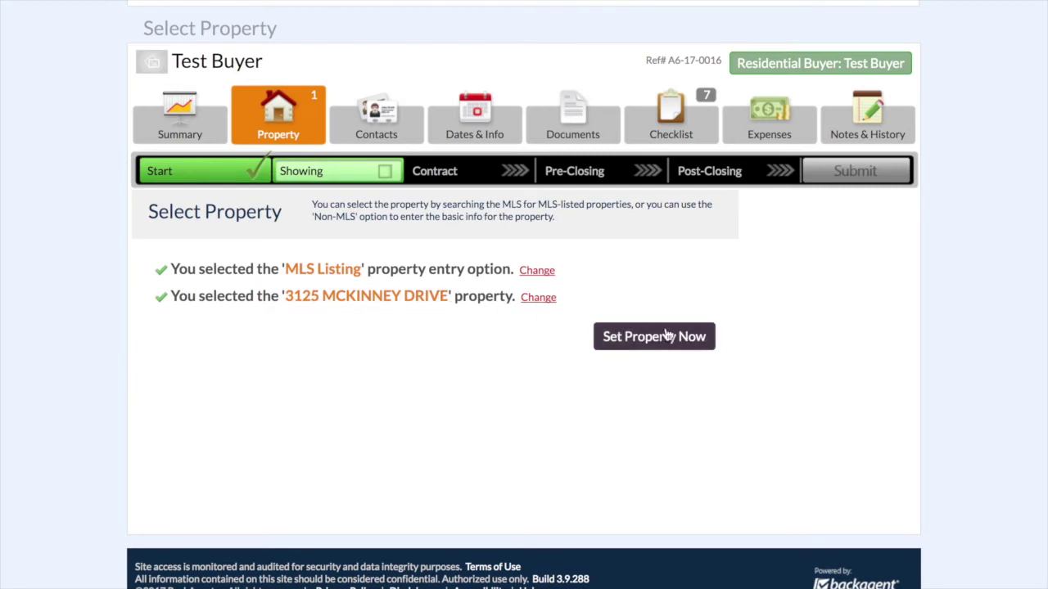
left_click(667, 336)
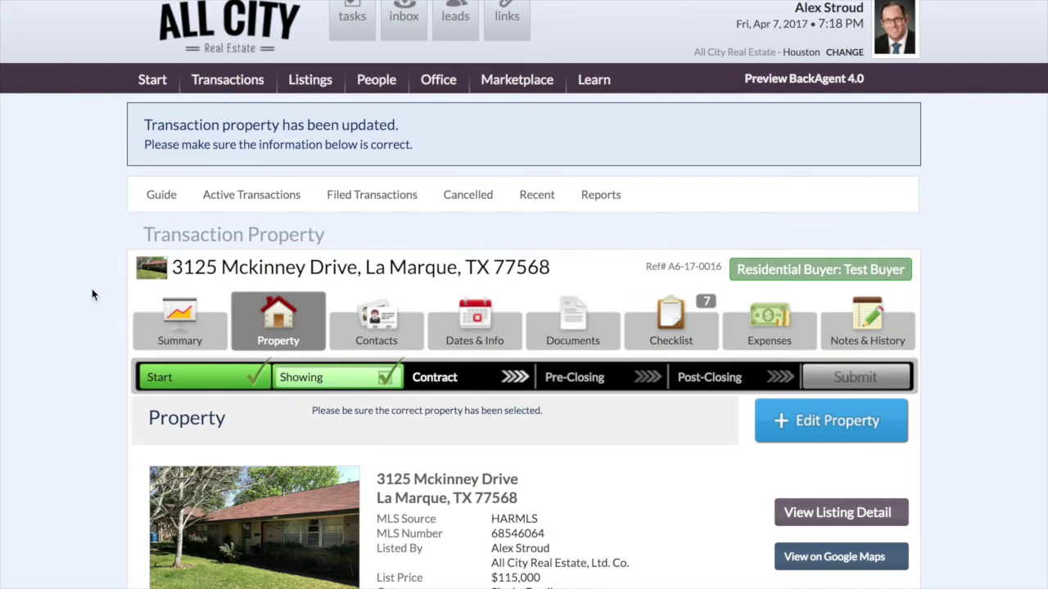
scroll(115, 284, "down", 3)
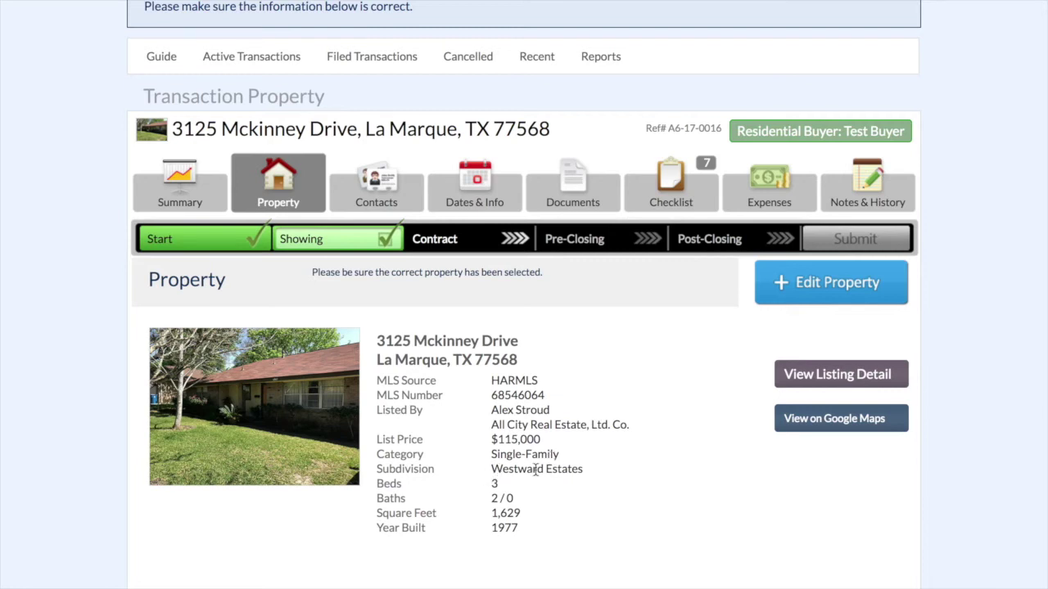
scroll(570, 468, "down", 2)
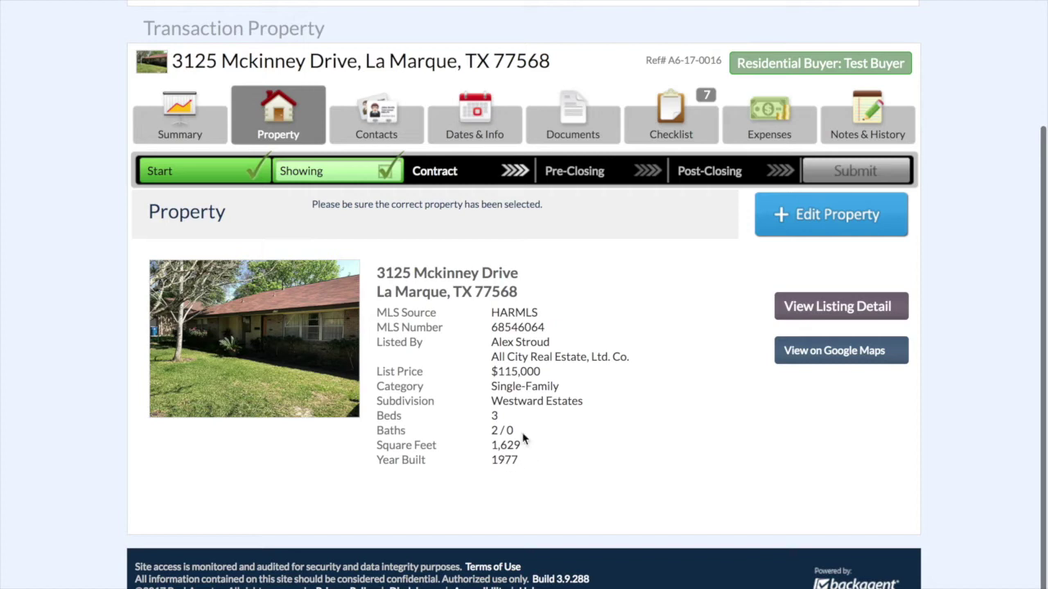
scroll(349, 462, "up", 2)
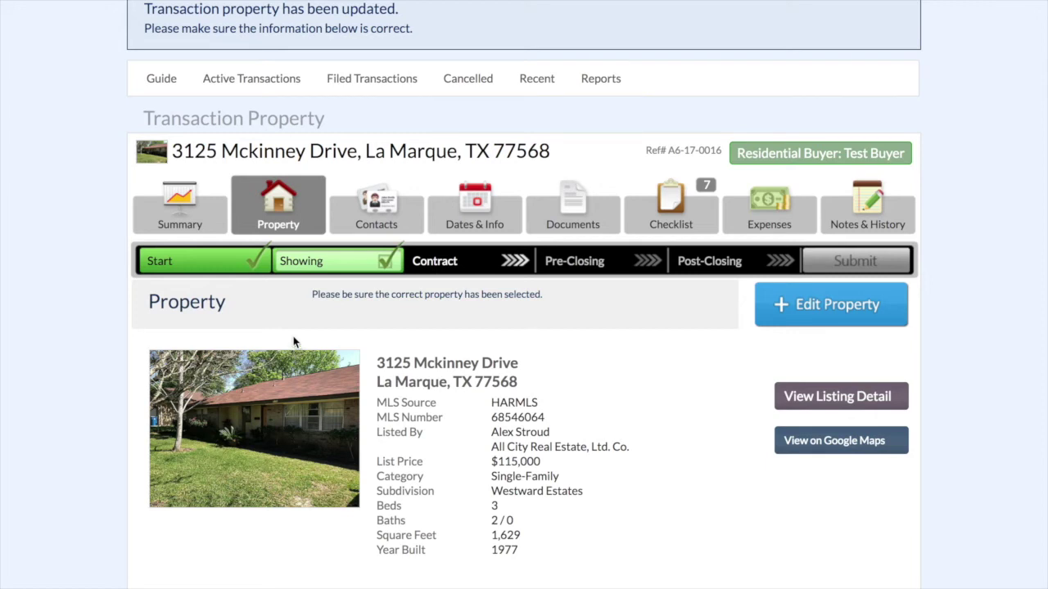
left_click(187, 216)
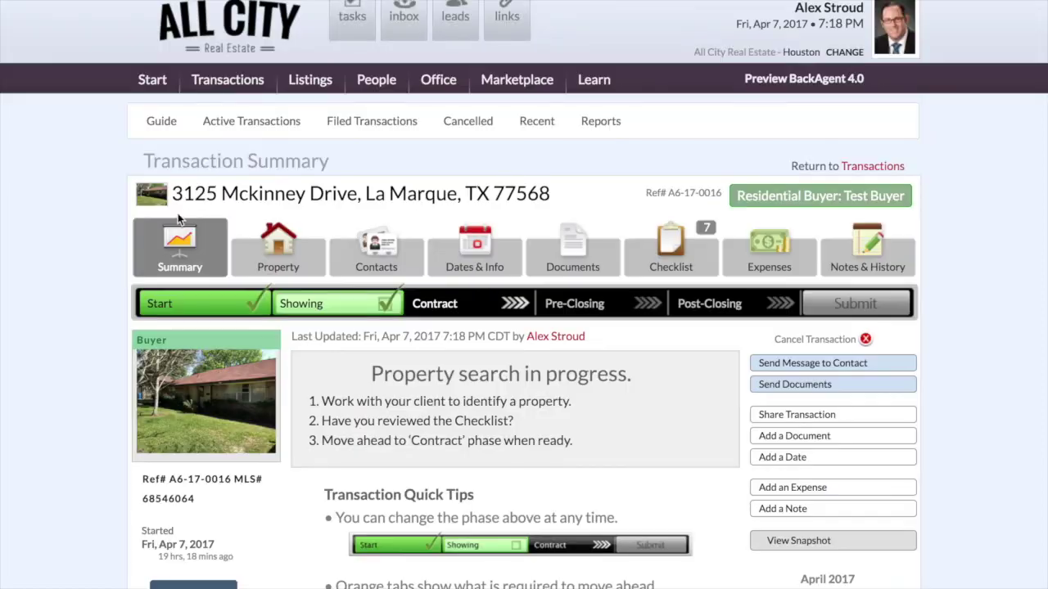
scroll(93, 264, "down", 3)
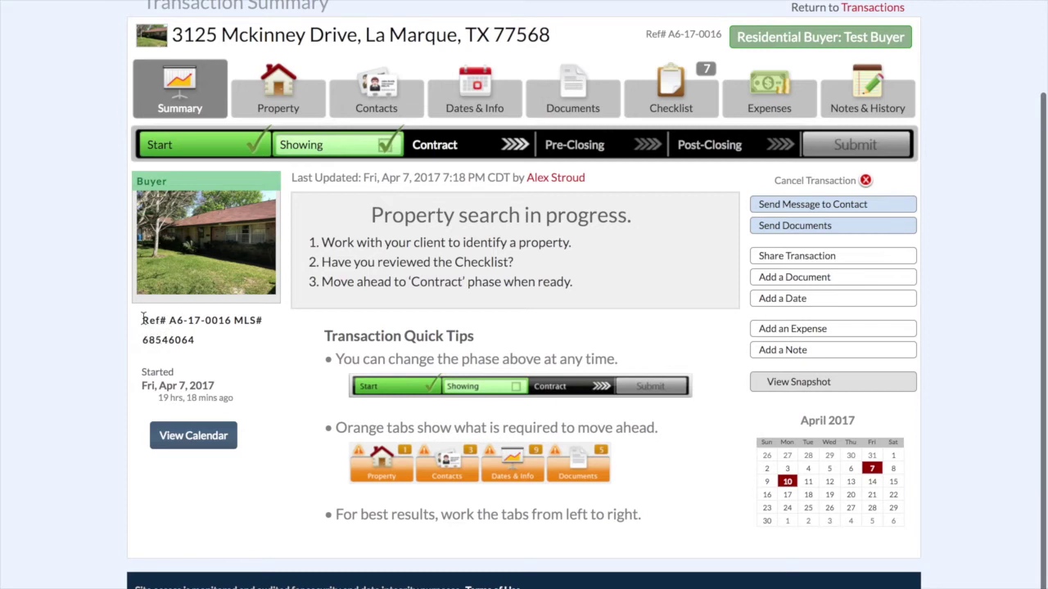
left_click_drag(141, 321, 259, 324)
left_click(260, 343)
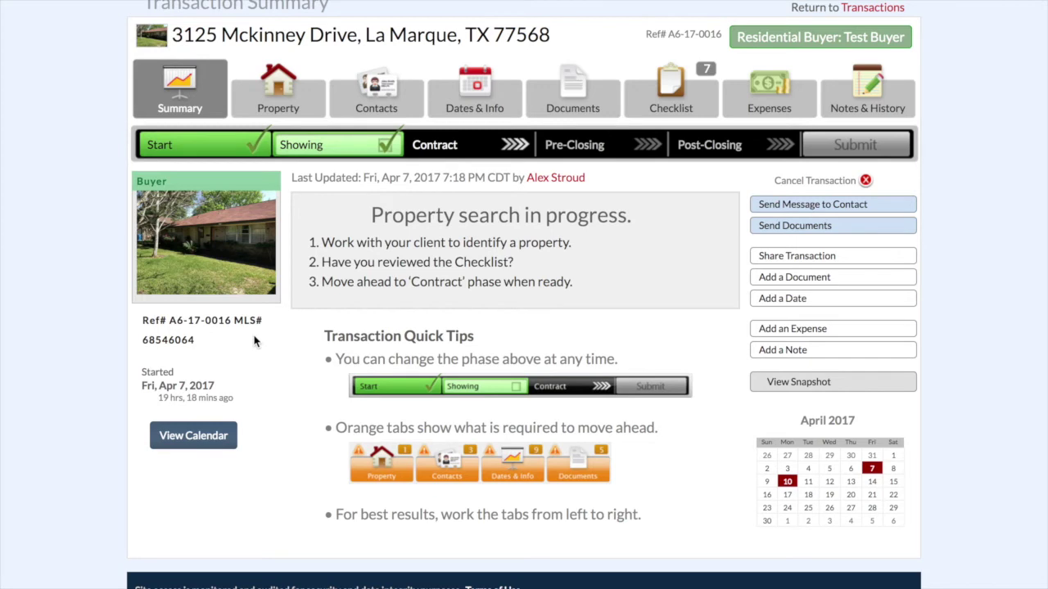
left_click_drag(169, 321, 235, 324)
left_click(271, 366)
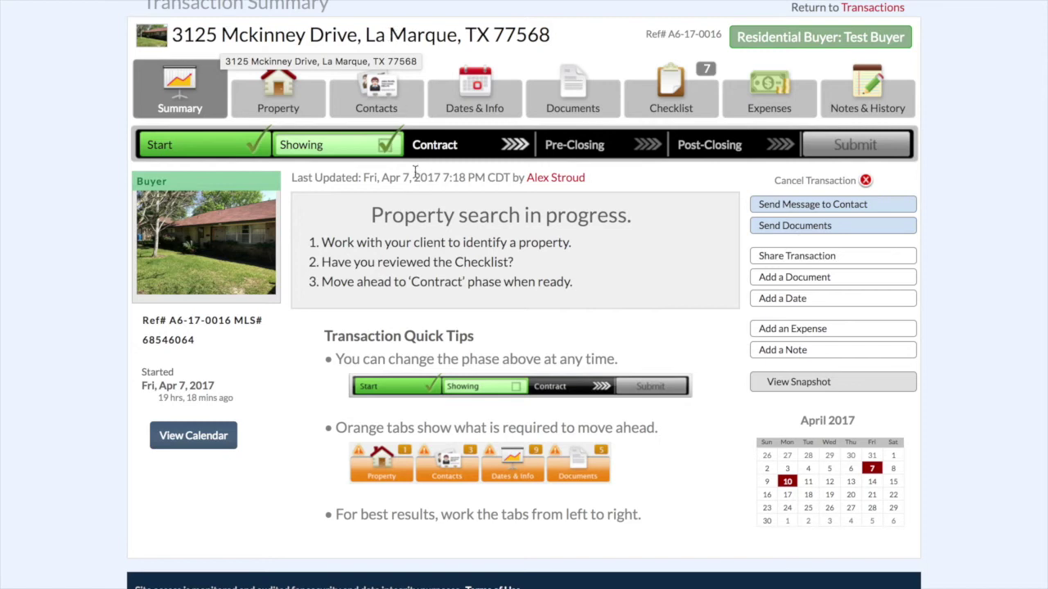
scroll(516, 221, "up", 3)
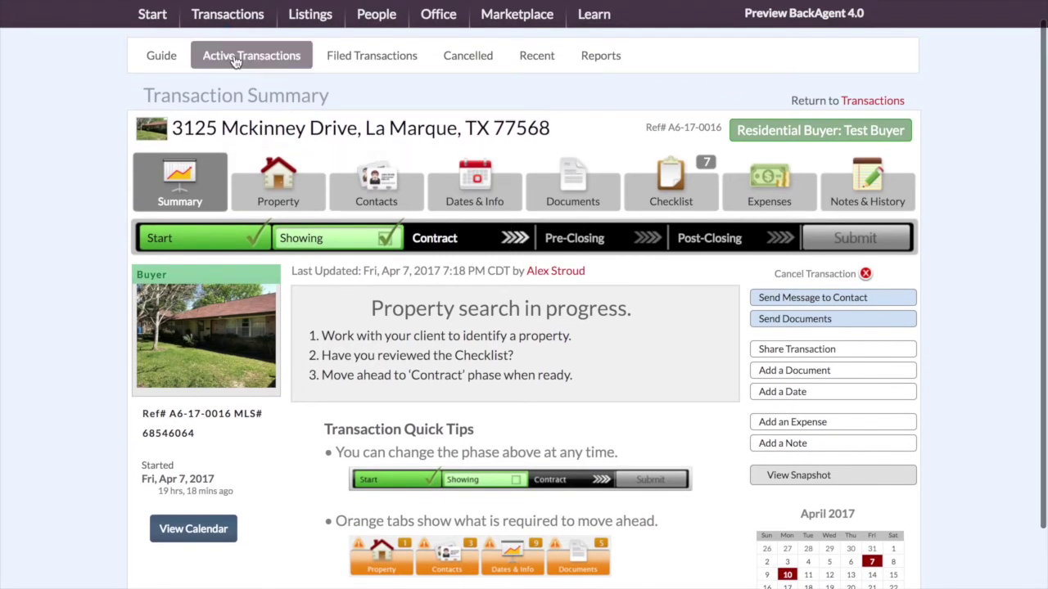
left_click(235, 62)
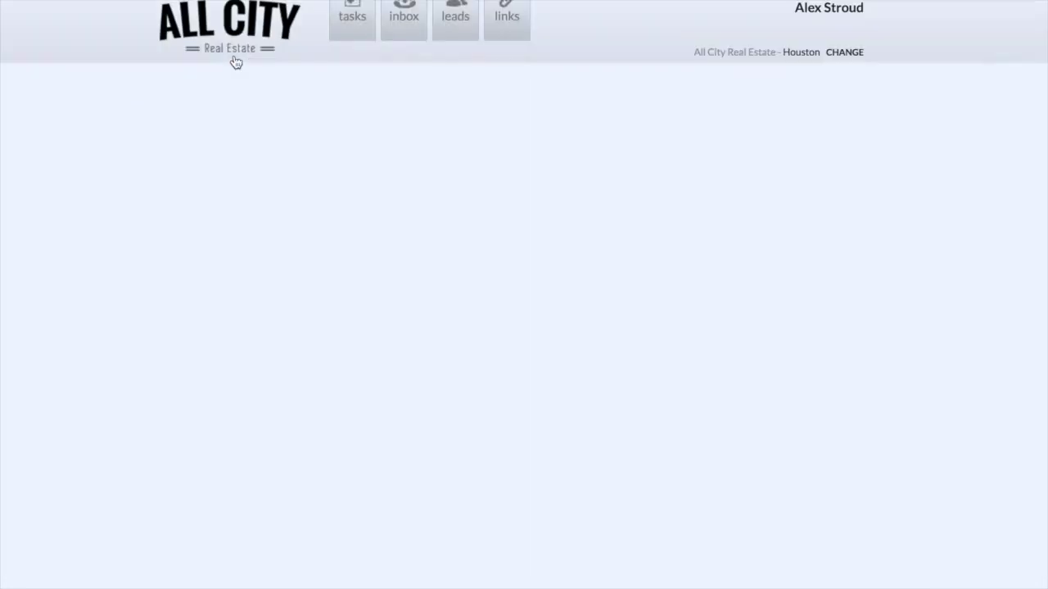
scroll(115, 226, "down", 2)
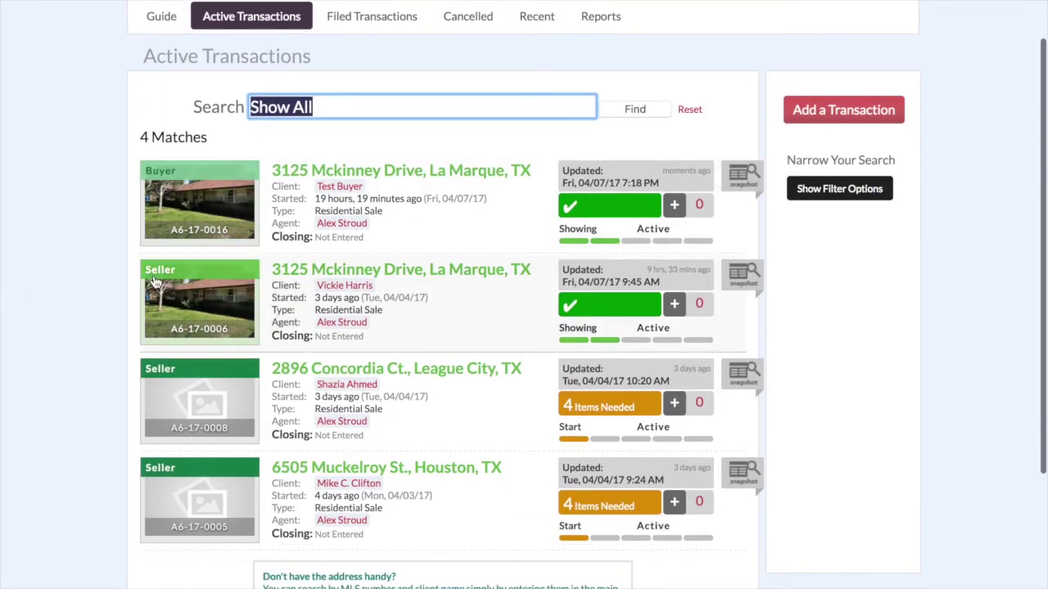
left_click(305, 170)
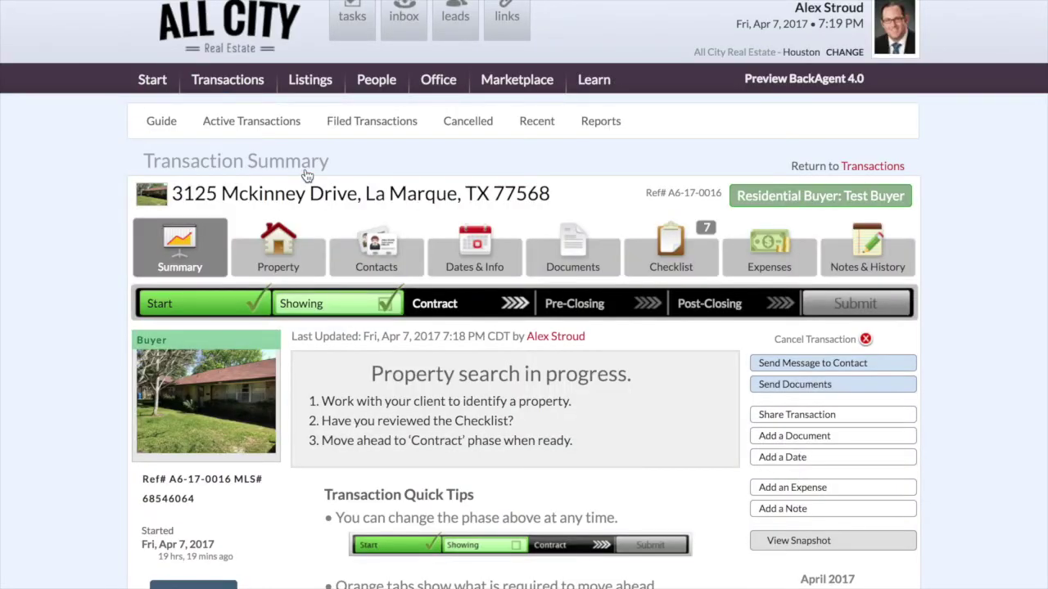
scroll(304, 174, "down", 3)
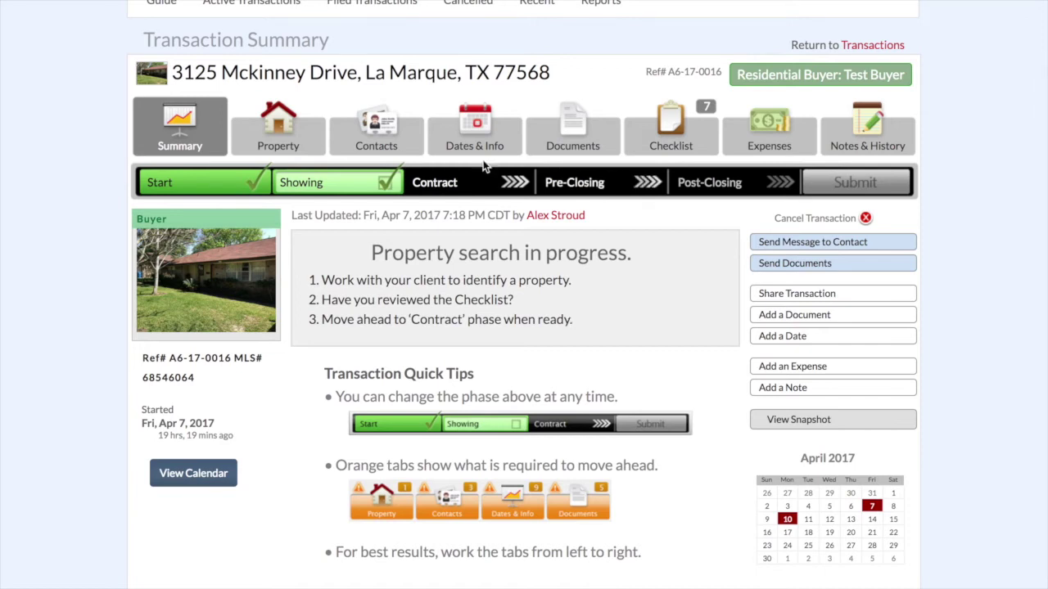
scroll(426, 248, "down", 1)
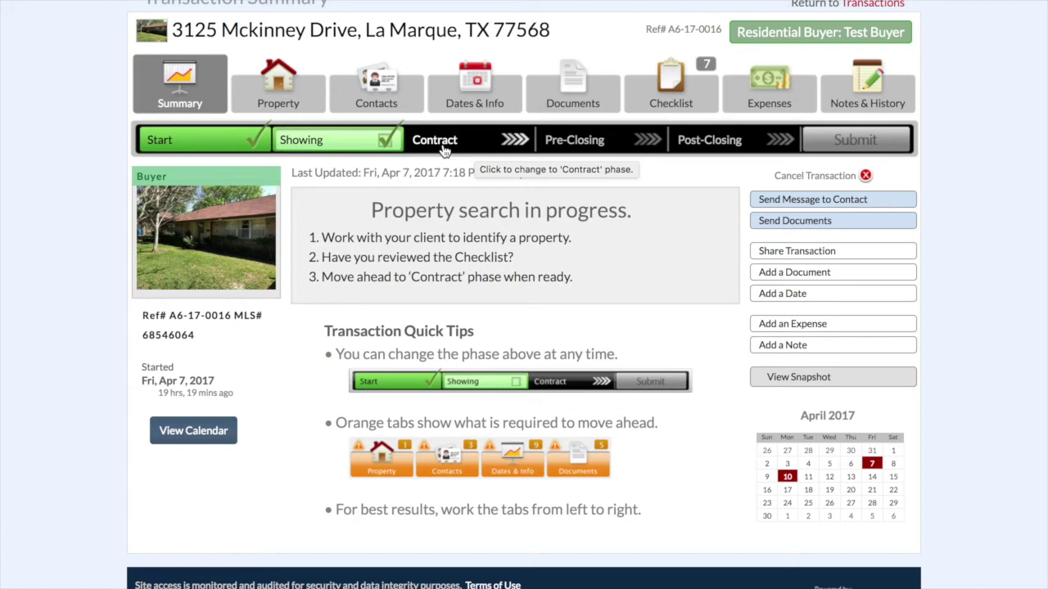
left_click(442, 151)
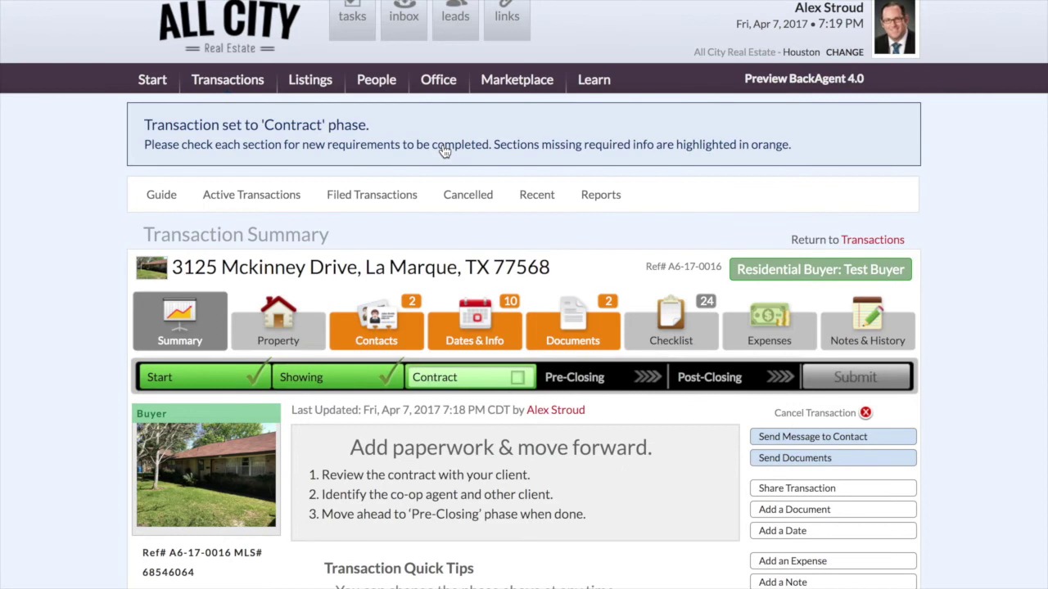
scroll(442, 151, "down", 2)
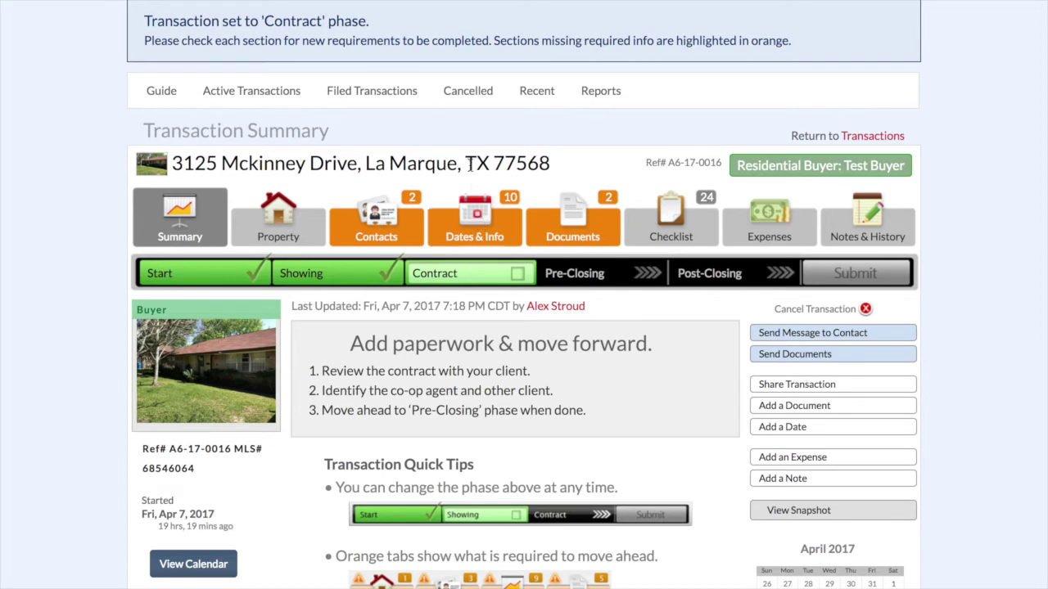
- Open Dates & Info and set the contract execution date to April 7
left_click(471, 228)
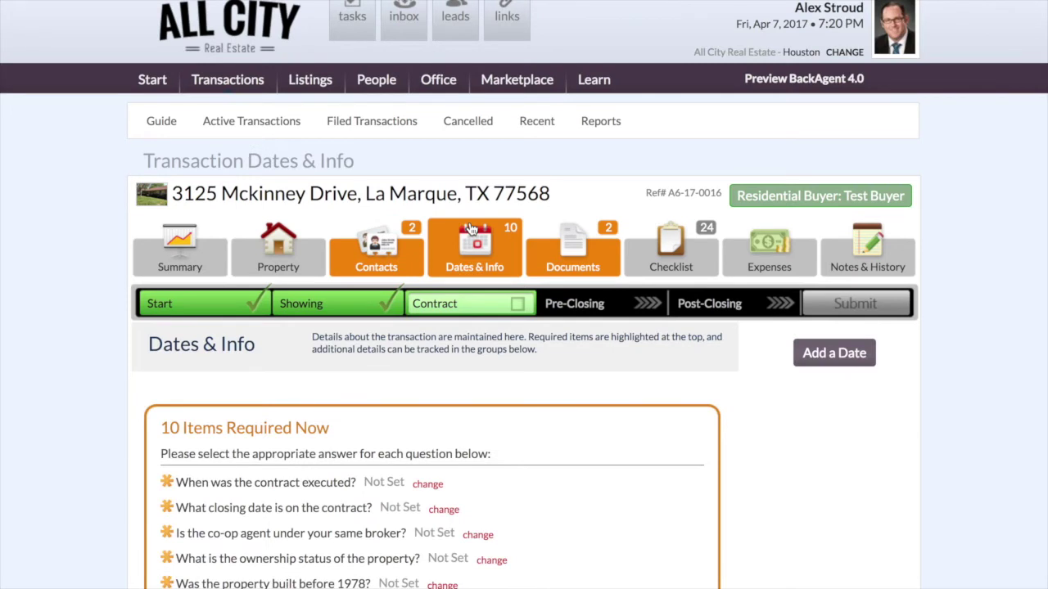
scroll(472, 229, "down", 4)
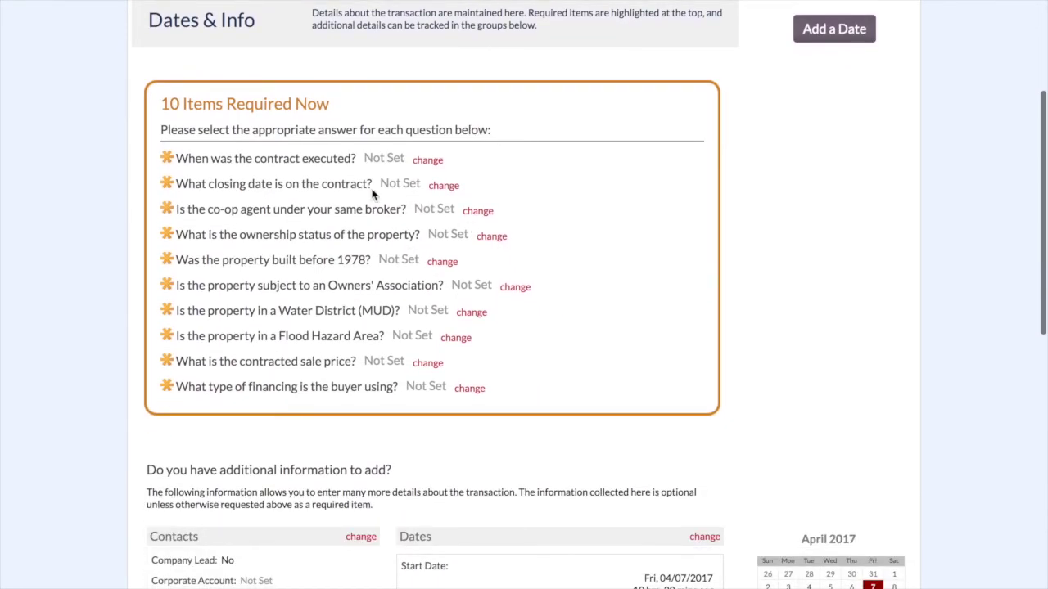
left_click(436, 164)
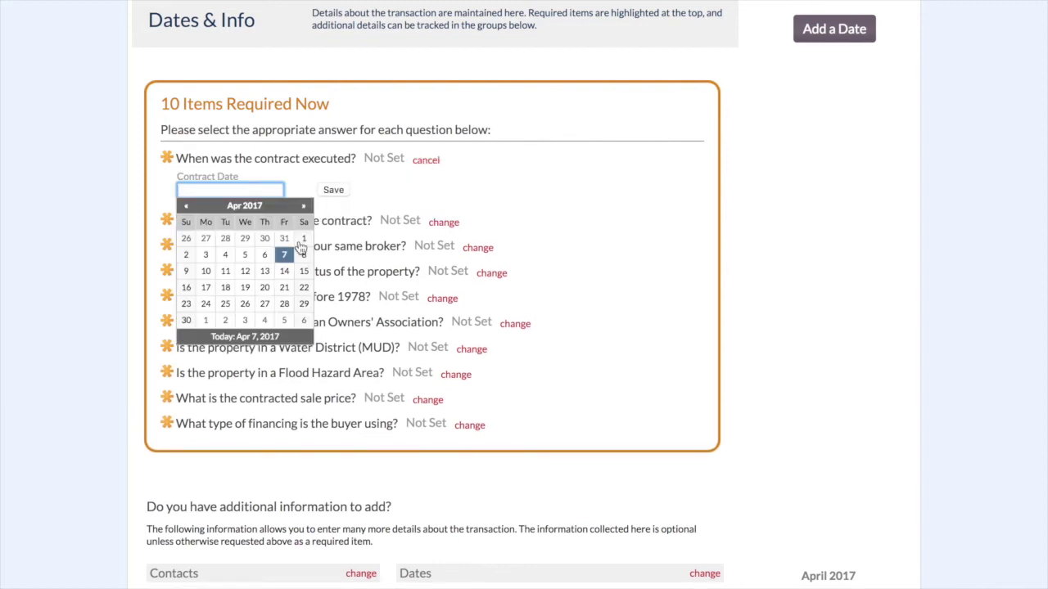
left_click(283, 256)
left_click(331, 191)
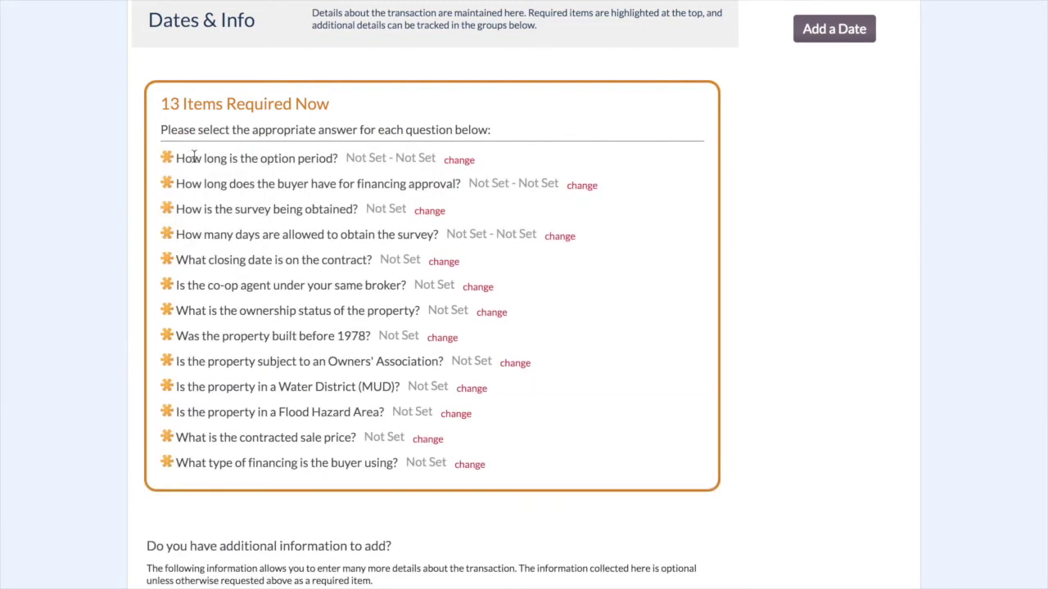
- Set a 10-day option period and a 21-day financing approval period
left_click(457, 160)
left_click(252, 188)
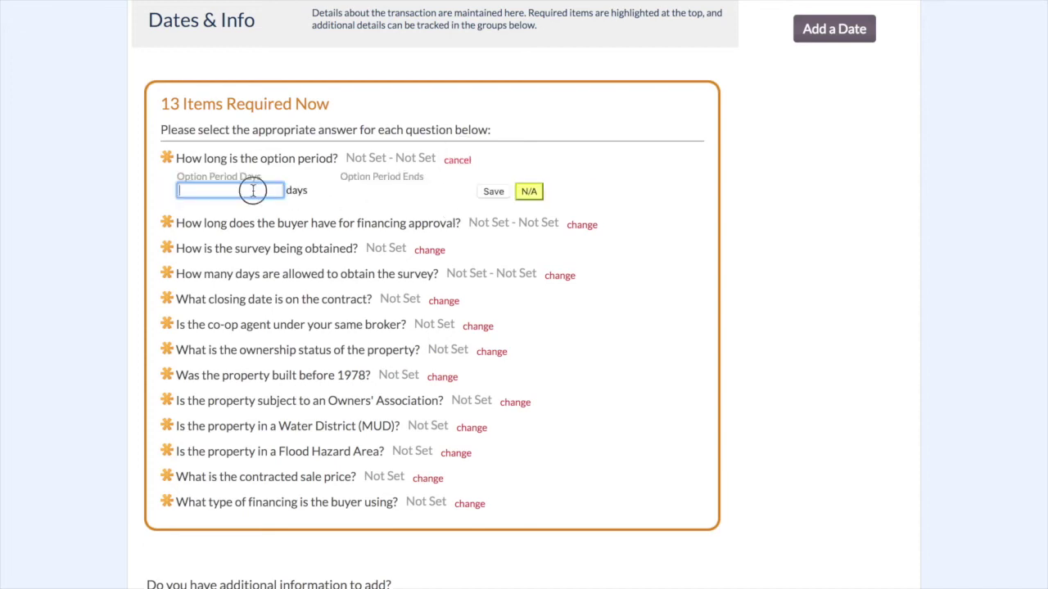
type("10")
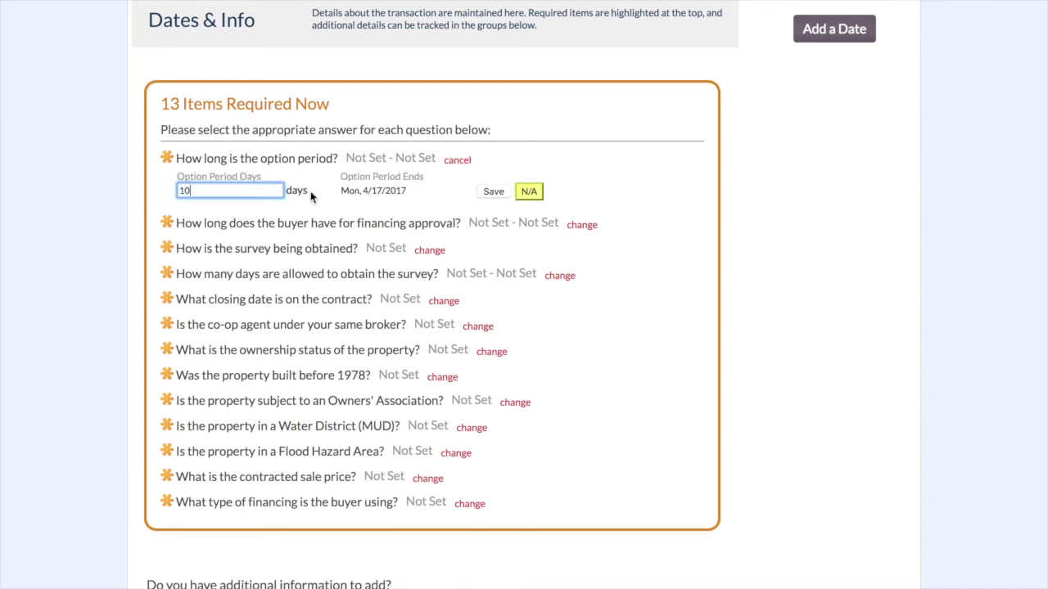
left_click(490, 192)
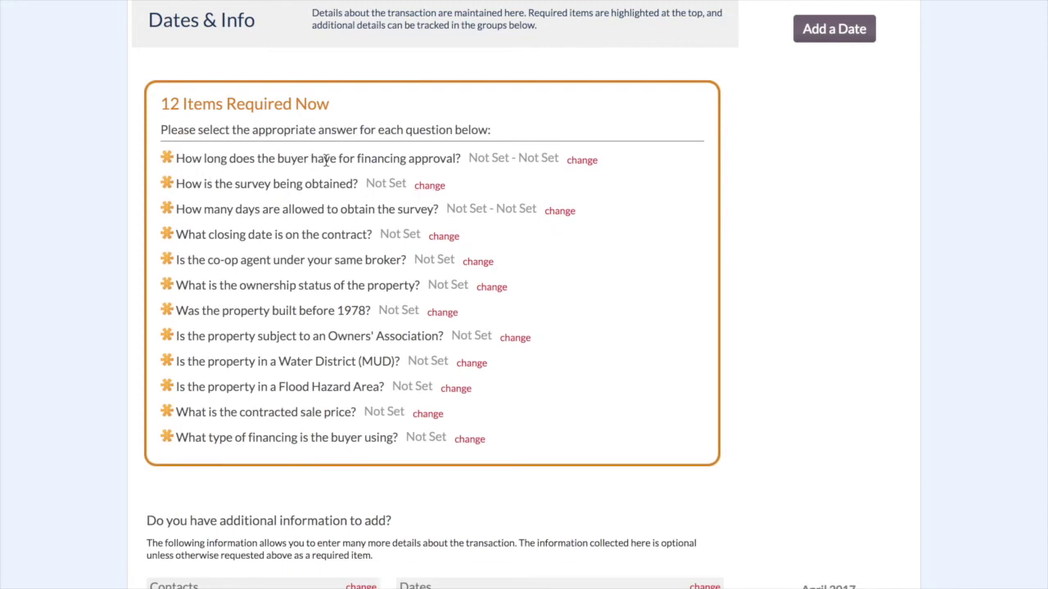
left_click(581, 160)
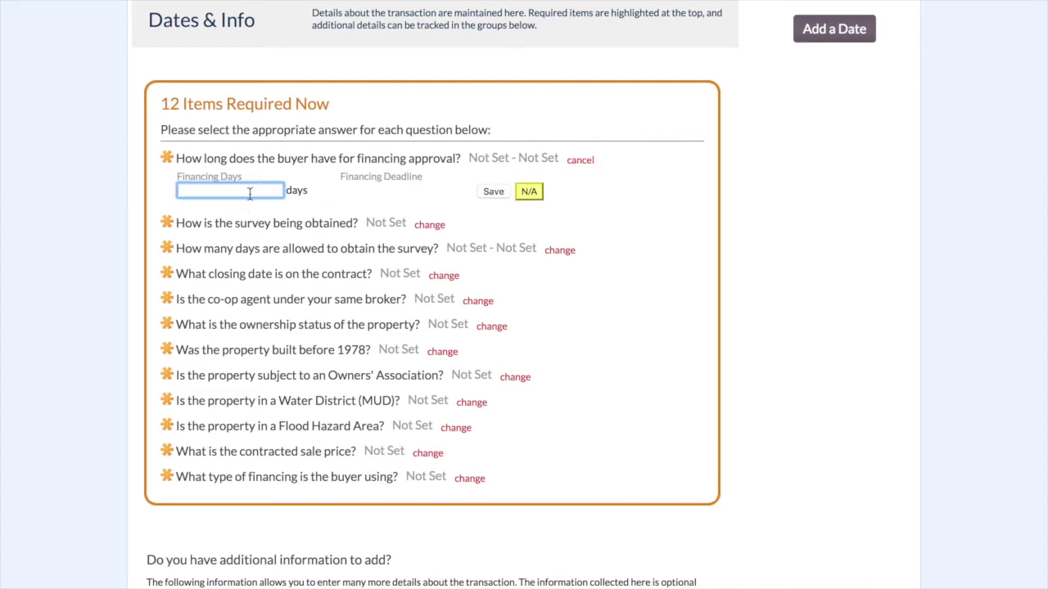
type("21")
left_click(493, 191)
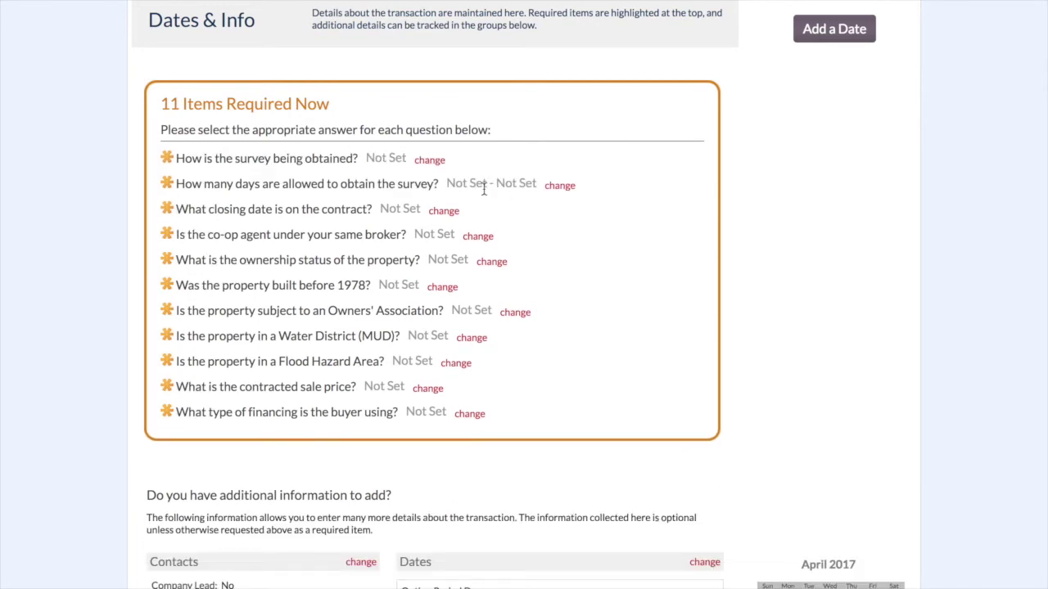
- Answer the survey as Buyer Purchasing New with 7 survey days
left_click(427, 161)
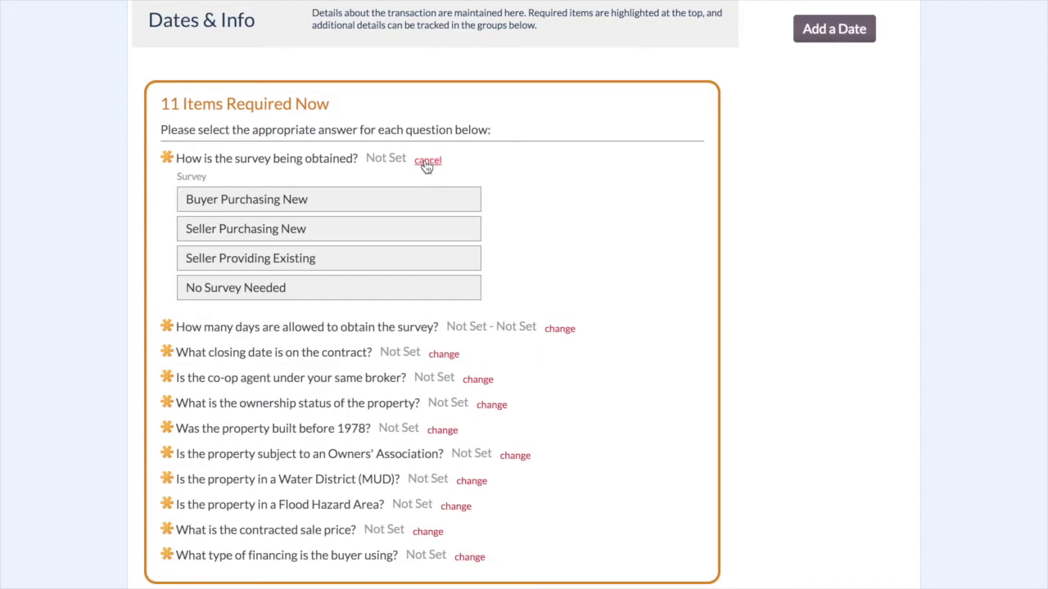
left_click(274, 204)
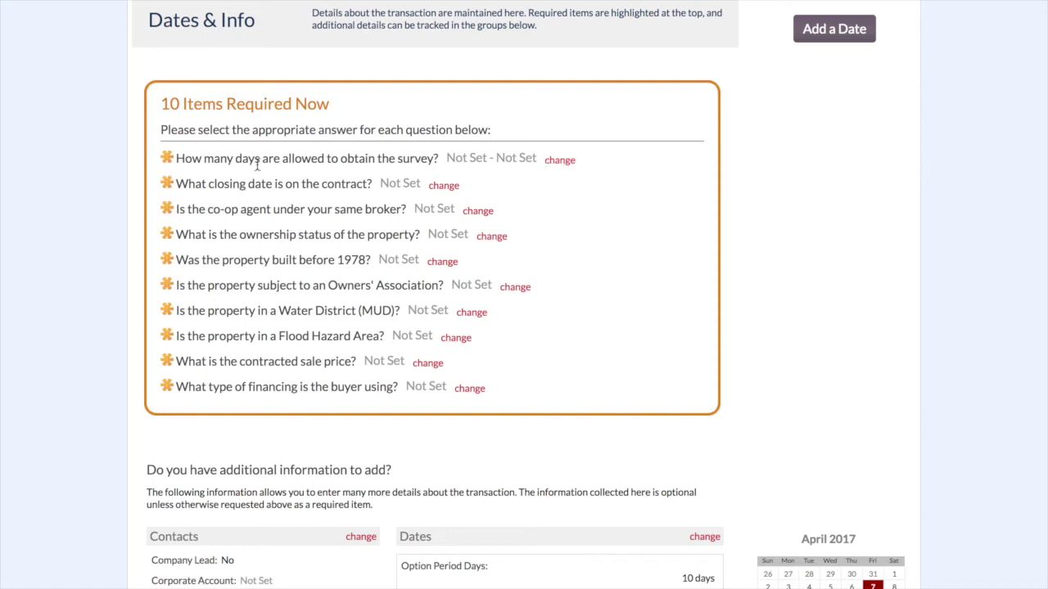
left_click(560, 161)
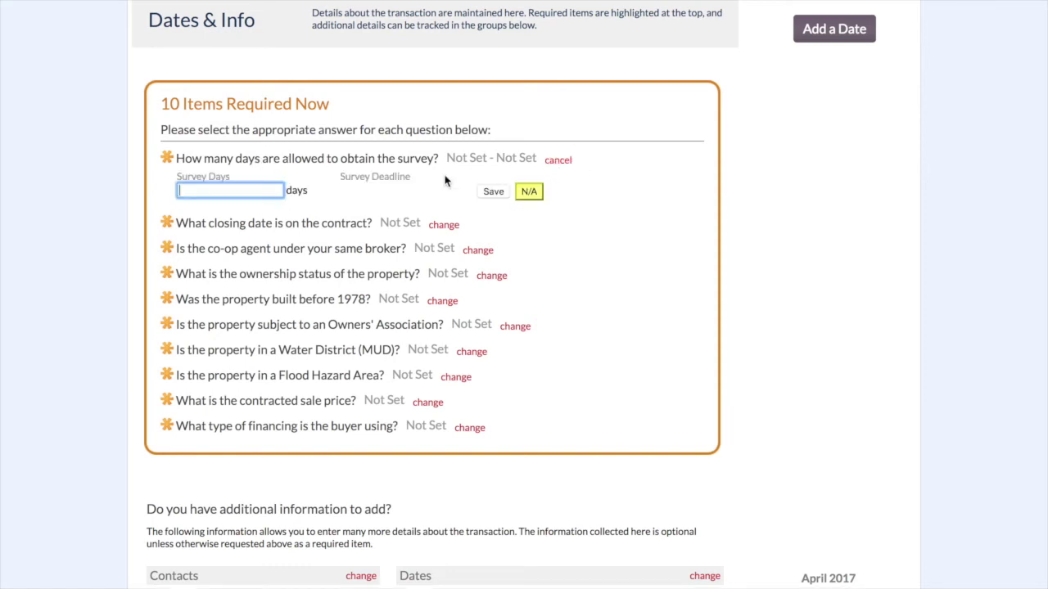
left_click(263, 190)
type("7")
left_click(493, 191)
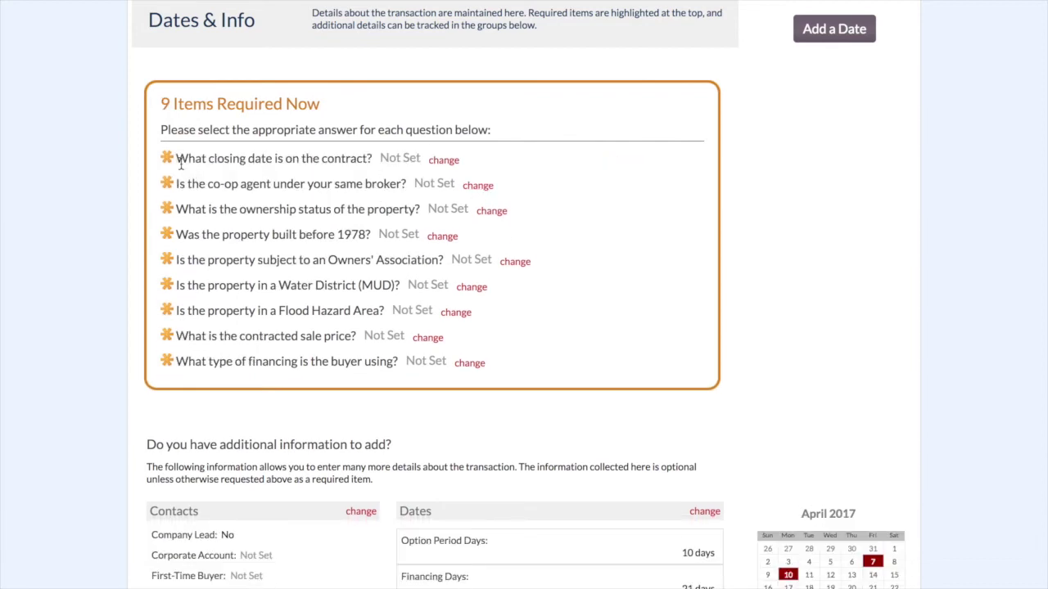
- Set the contract closing date to 5/26/2017
left_click(443, 160)
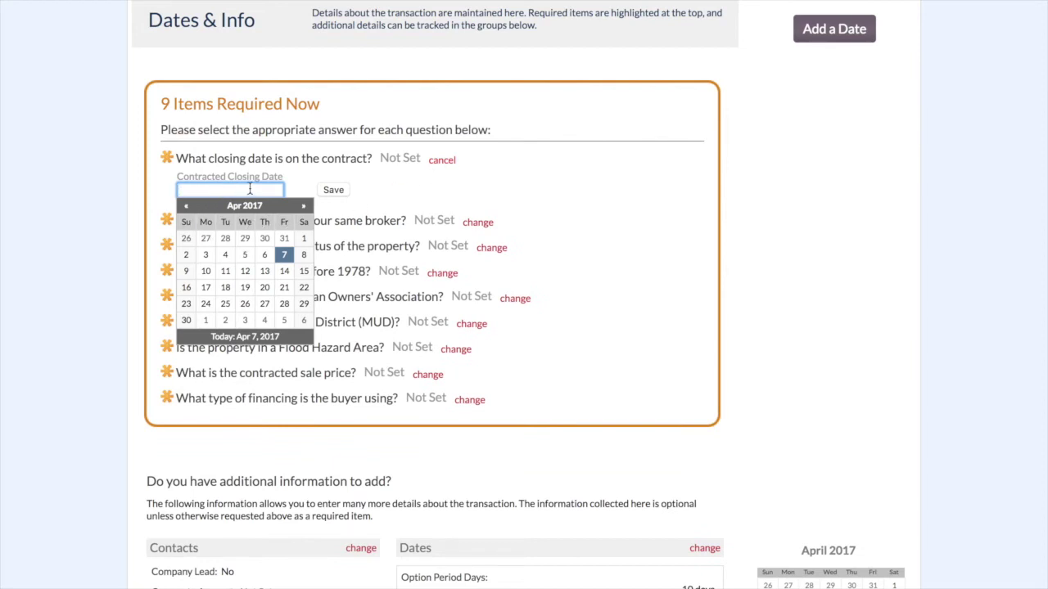
left_click(303, 206)
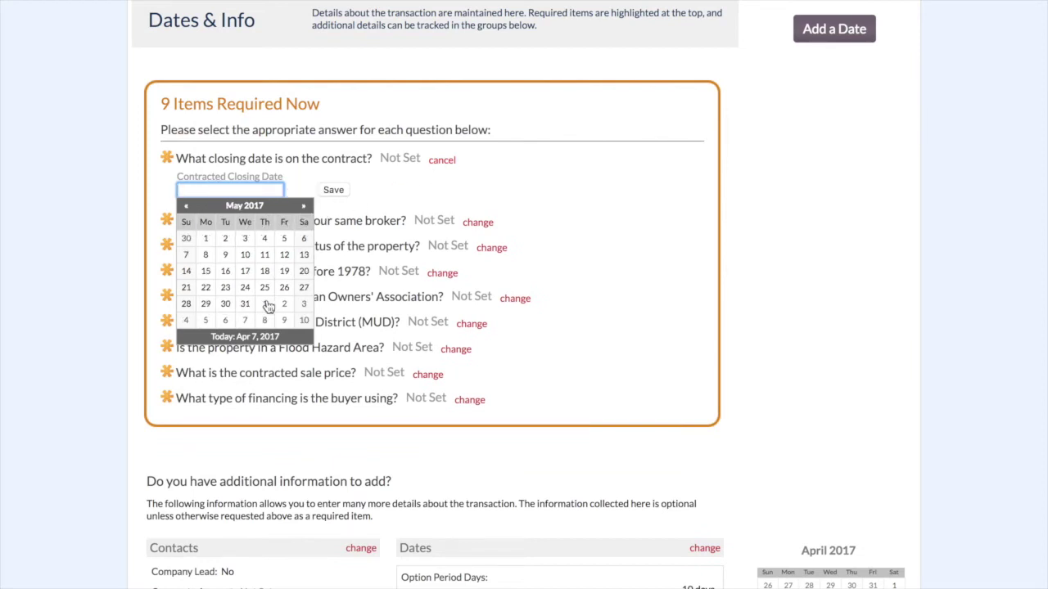
left_click(282, 290)
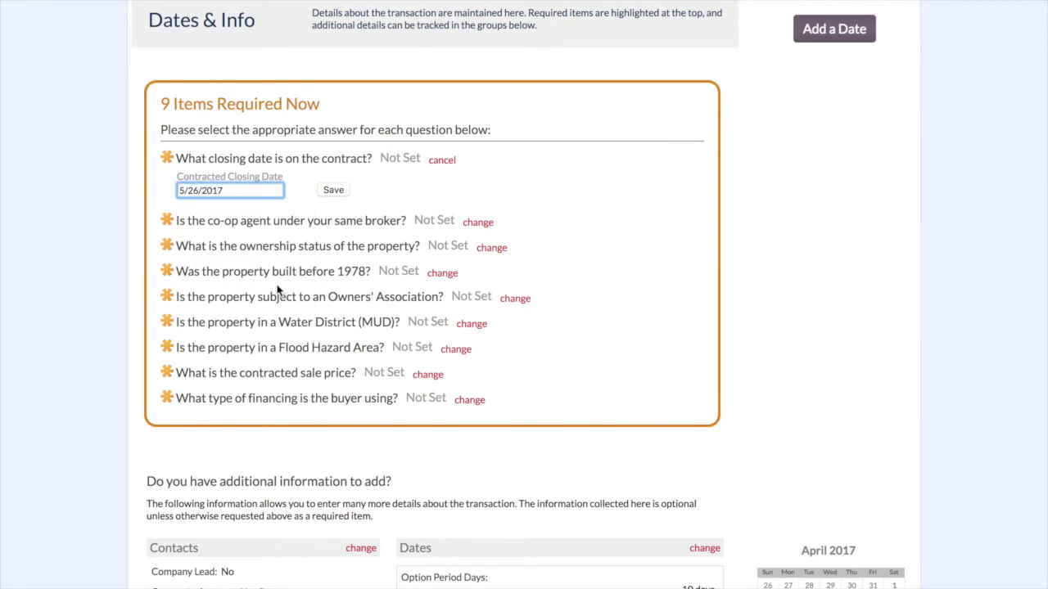
left_click(334, 190)
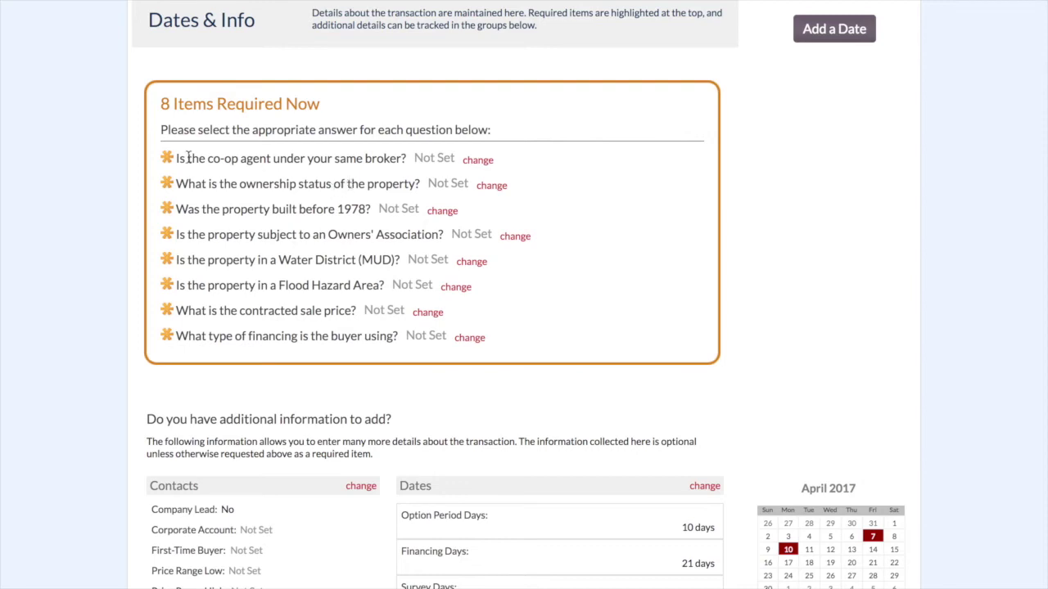
- Answer the co-op broker question as Yes, Same Broker
left_click_drag(175, 159, 409, 159)
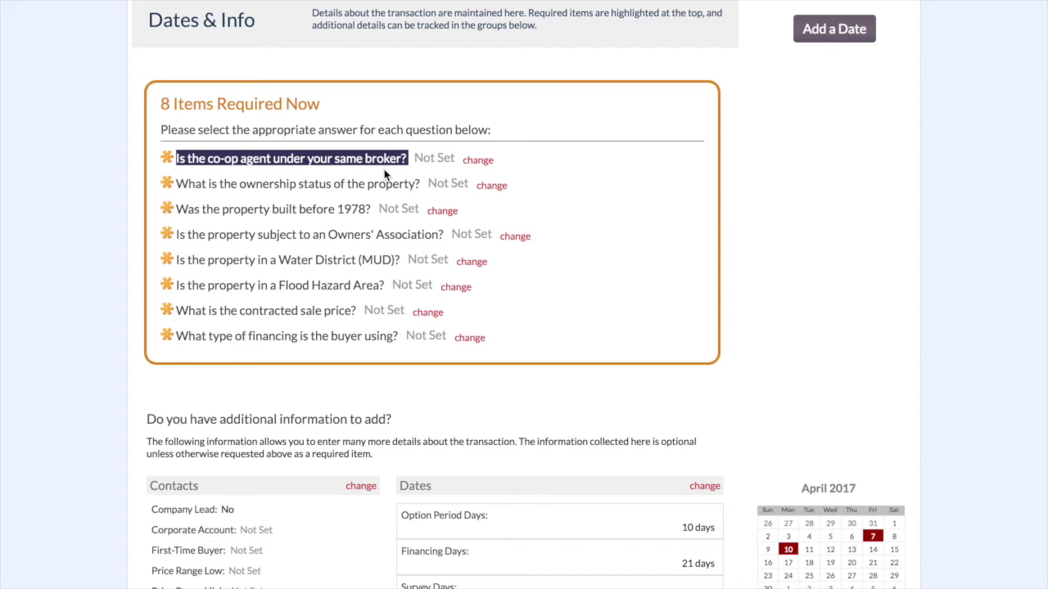
left_click(478, 160)
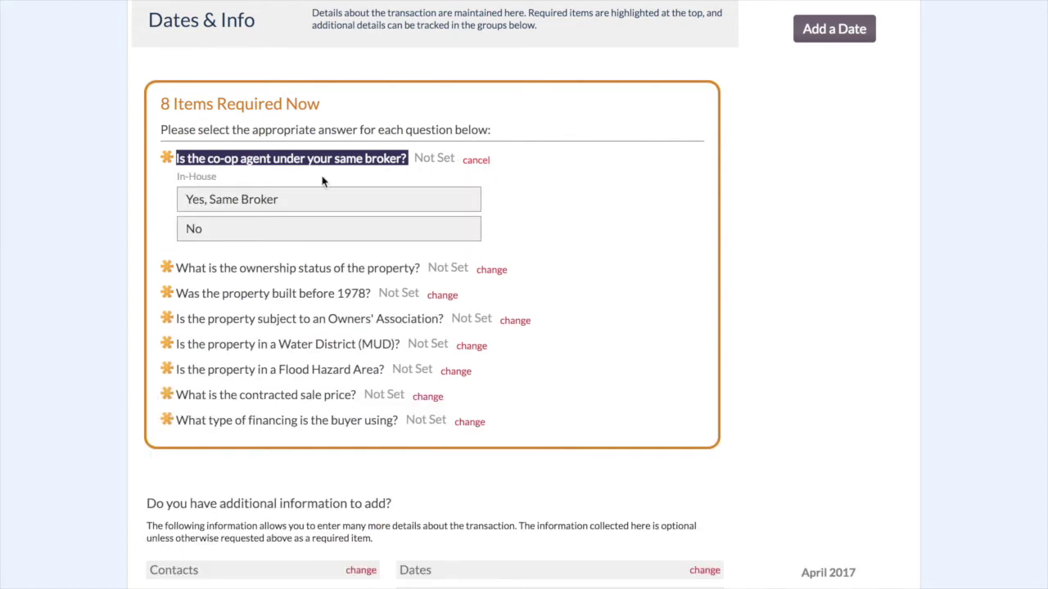
left_click(205, 207)
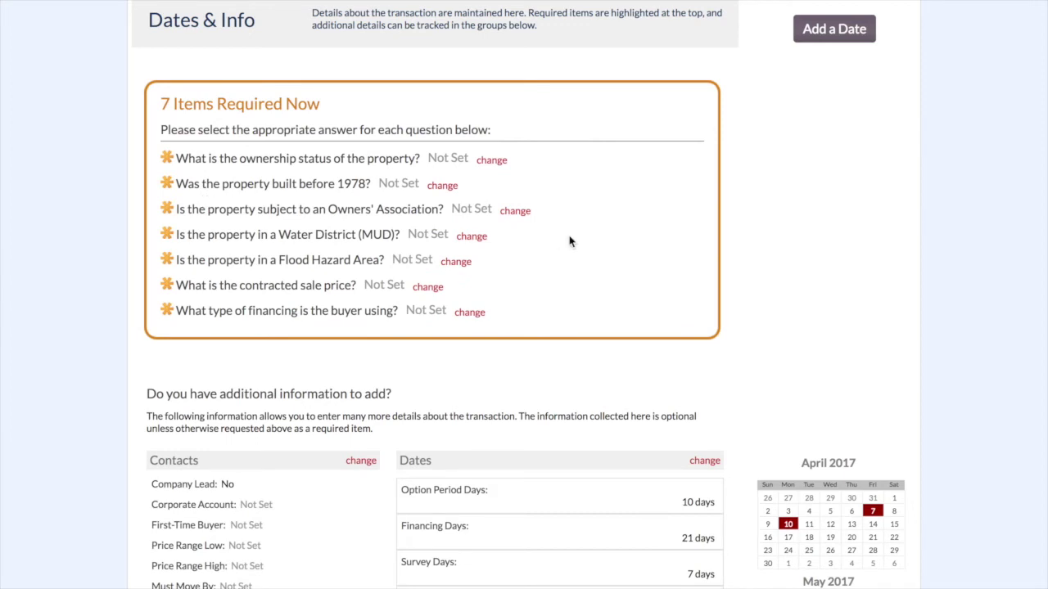
scroll(571, 240, "down", 1)
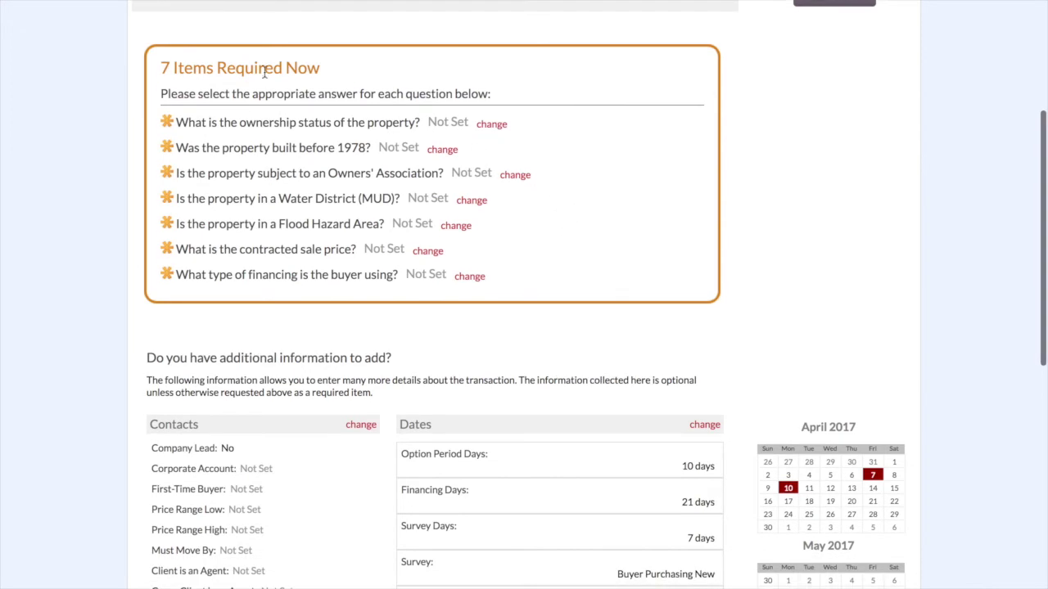
left_click(491, 123)
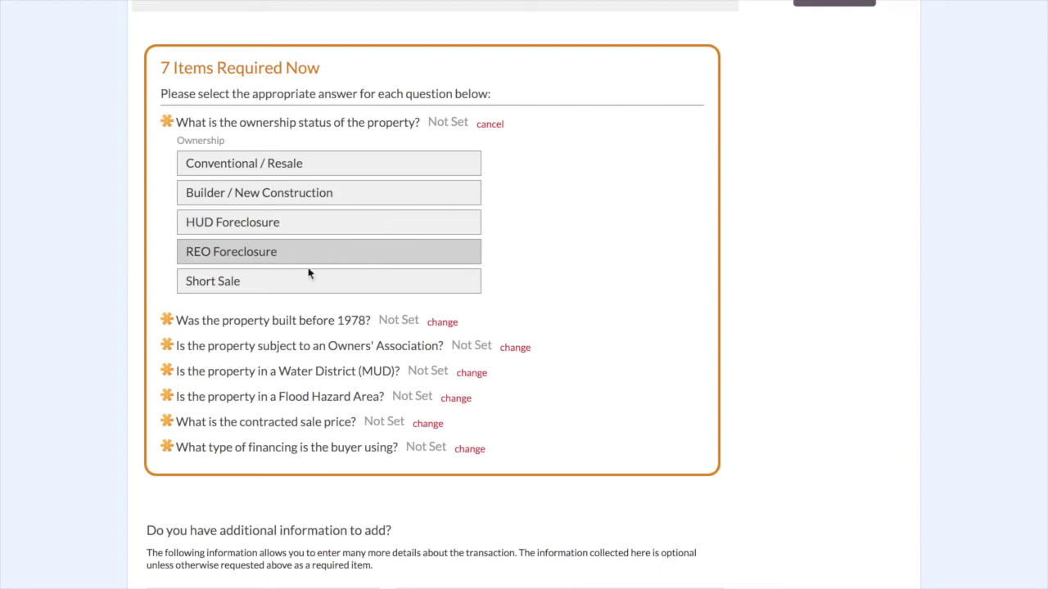
- Answer Conventional / Resale, built before 1978 Yes, and No for owners' association, water district, flood hazard area
left_click(331, 167)
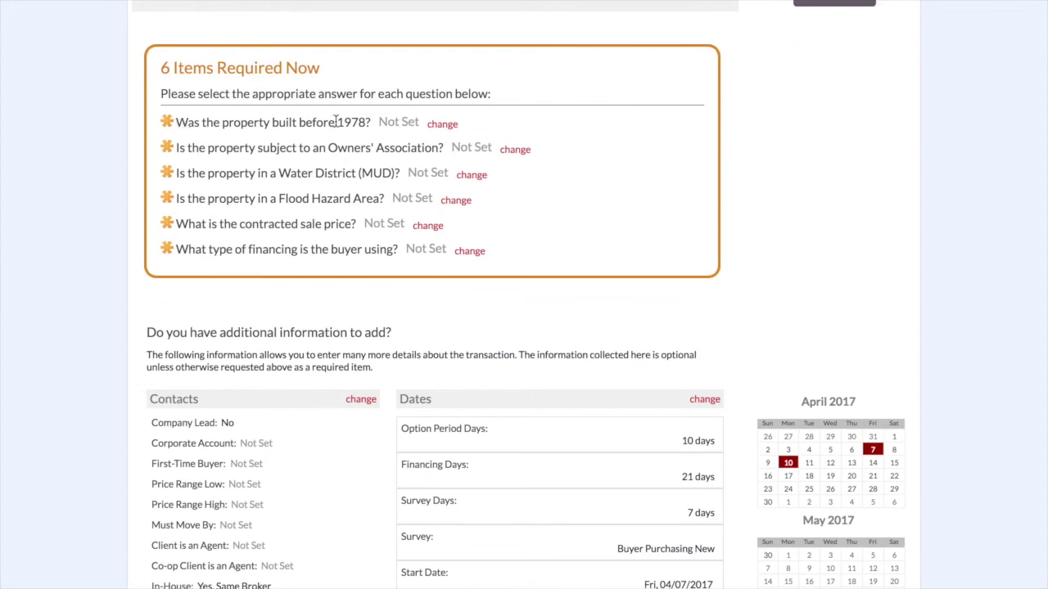
left_click(443, 128)
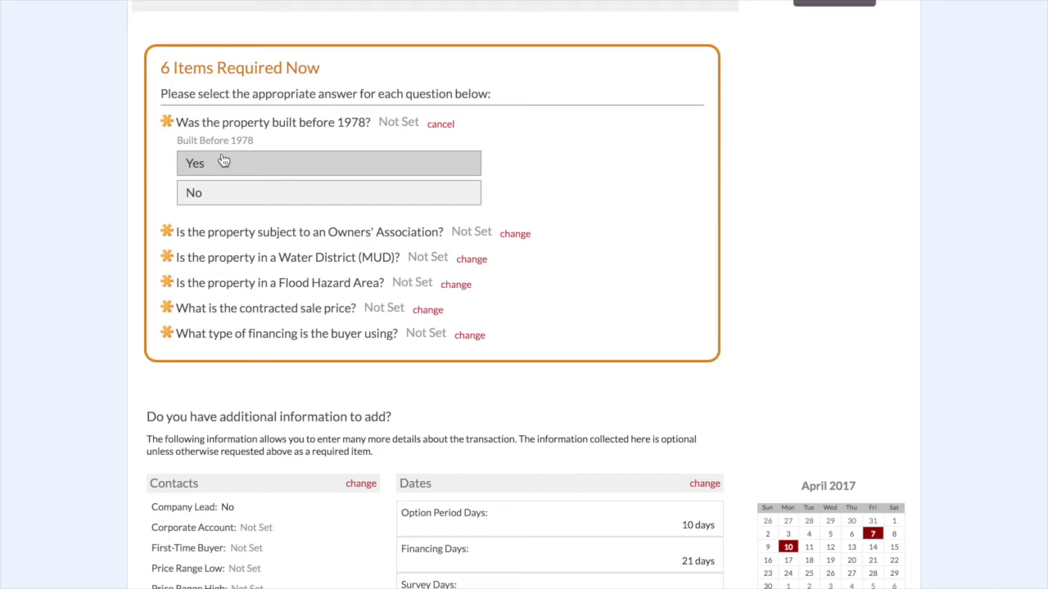
left_click(197, 163)
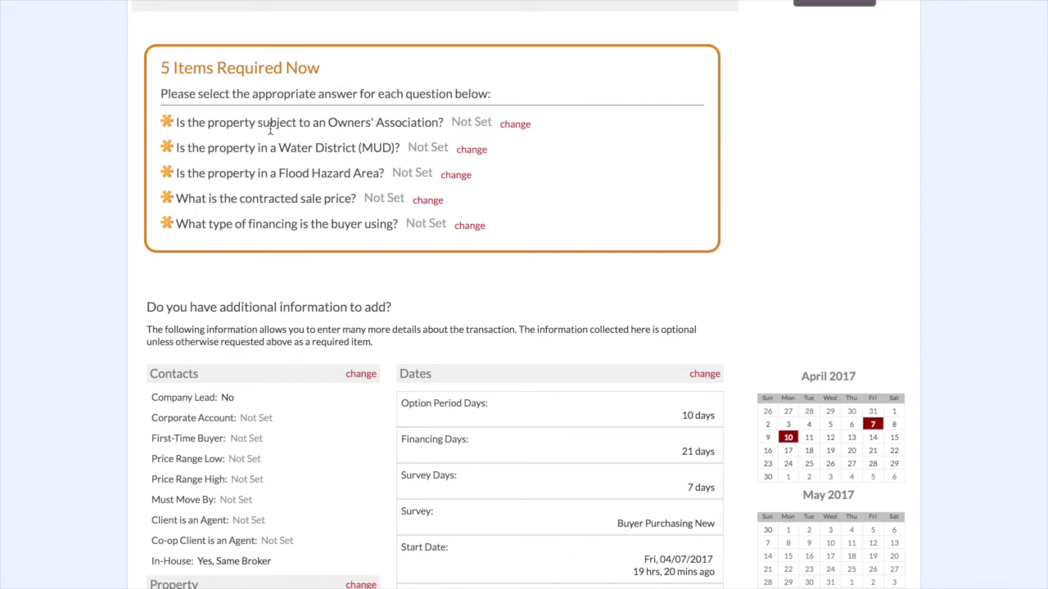
left_click(515, 124)
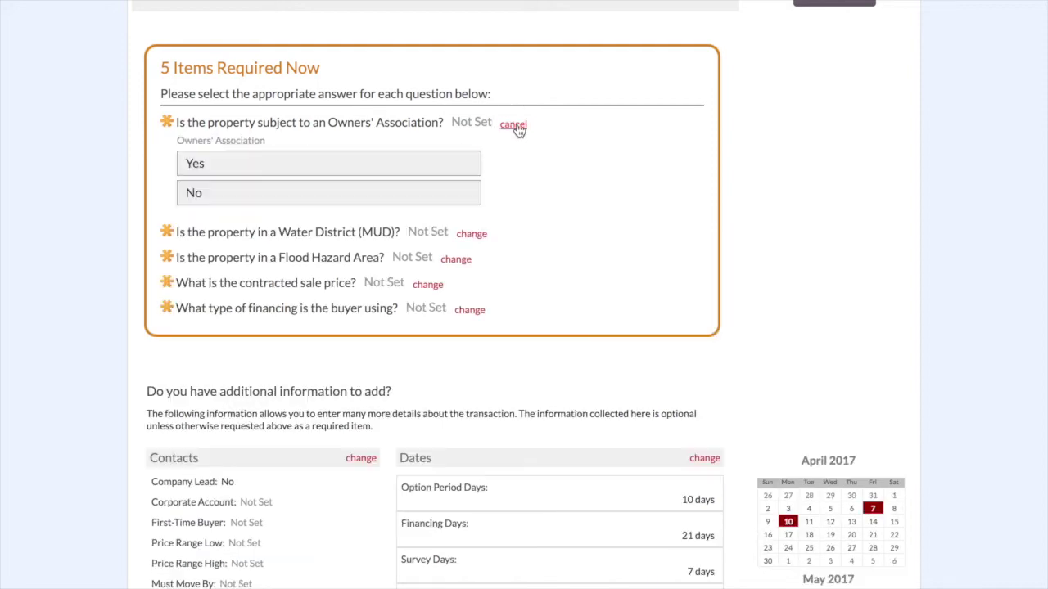
left_click(238, 194)
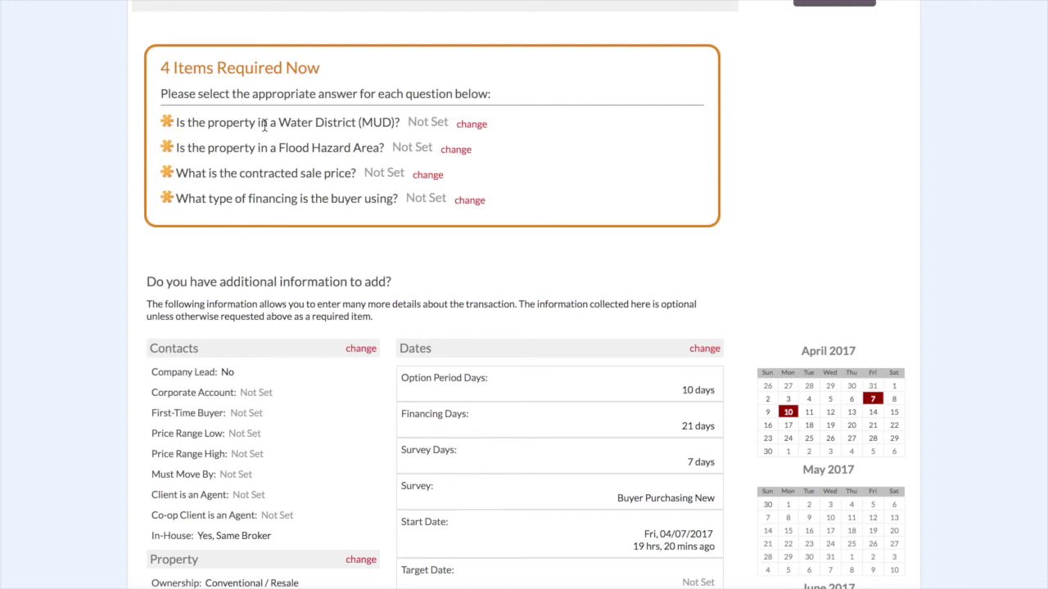
left_click(470, 125)
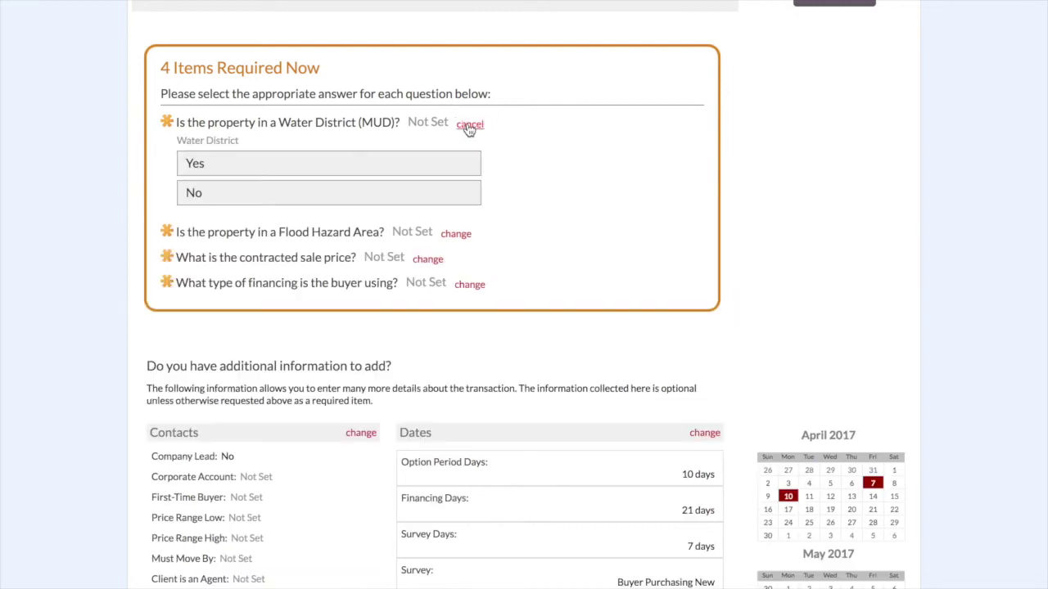
left_click(295, 195)
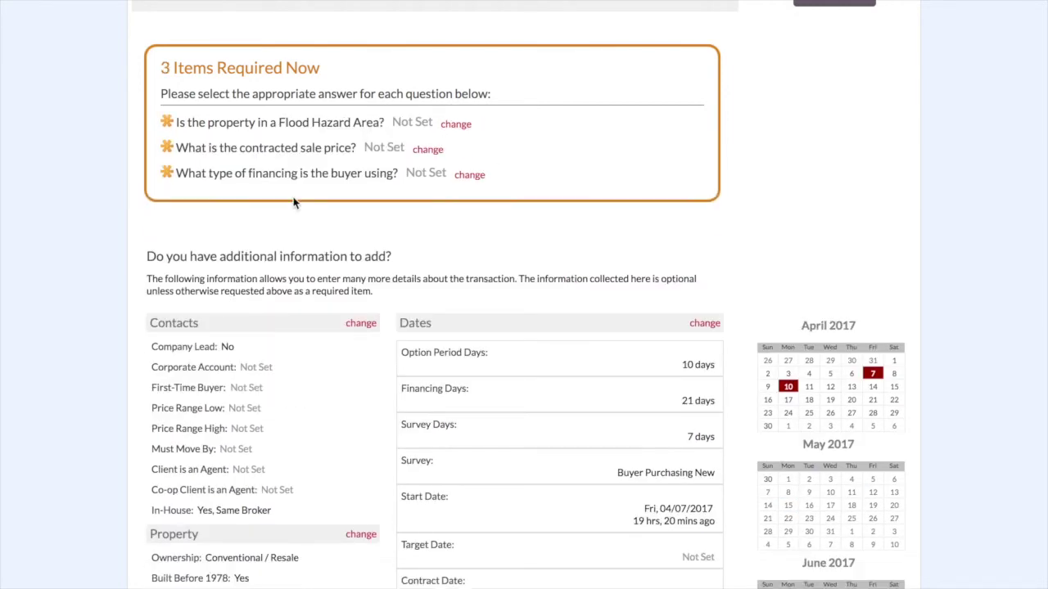
left_click(456, 125)
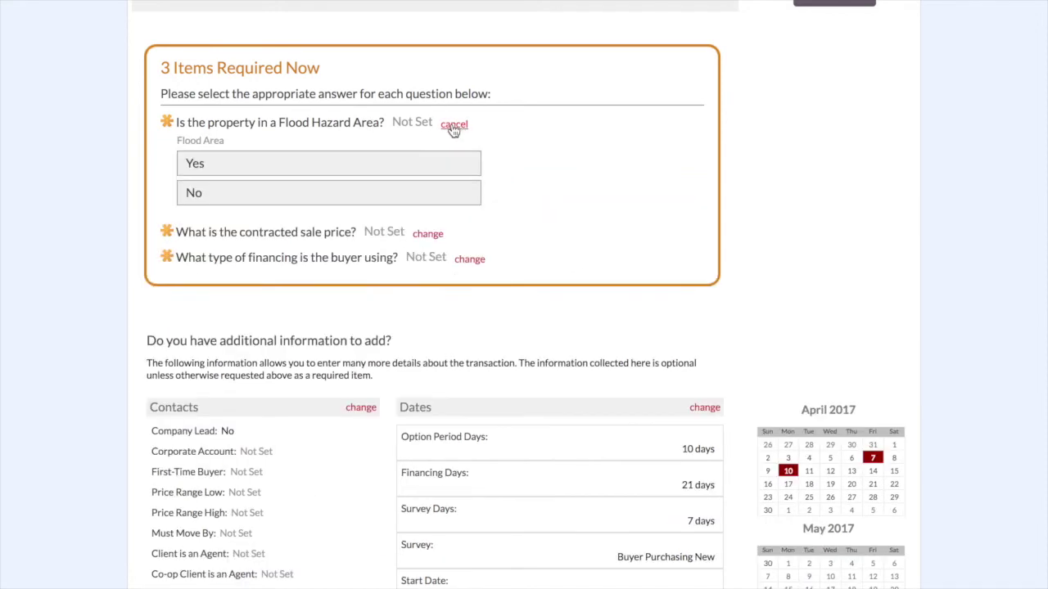
left_click(224, 197)
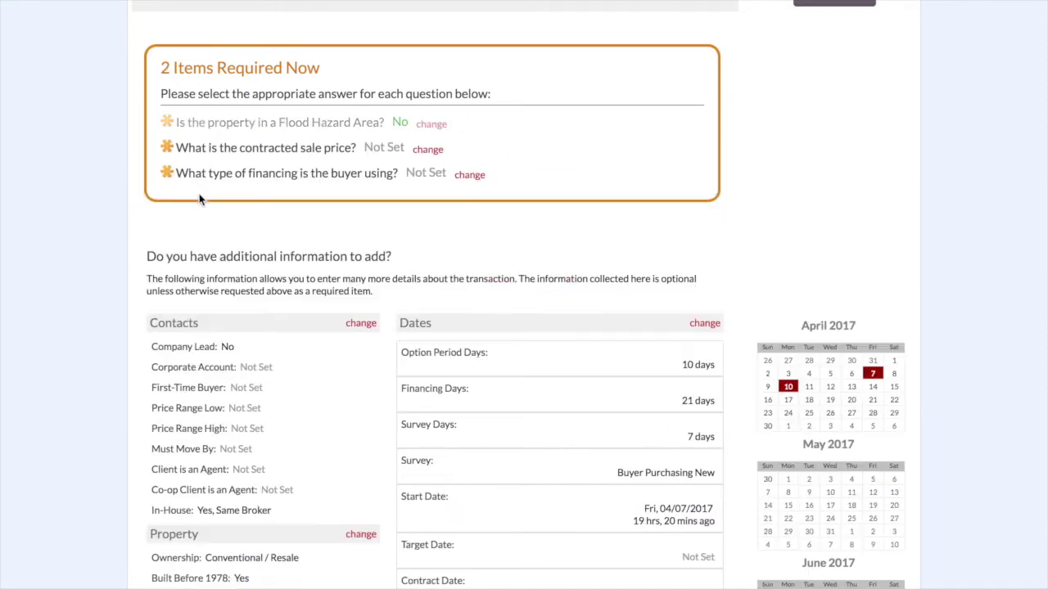
- Enter 115000 as the contracted sale price
left_click(422, 123)
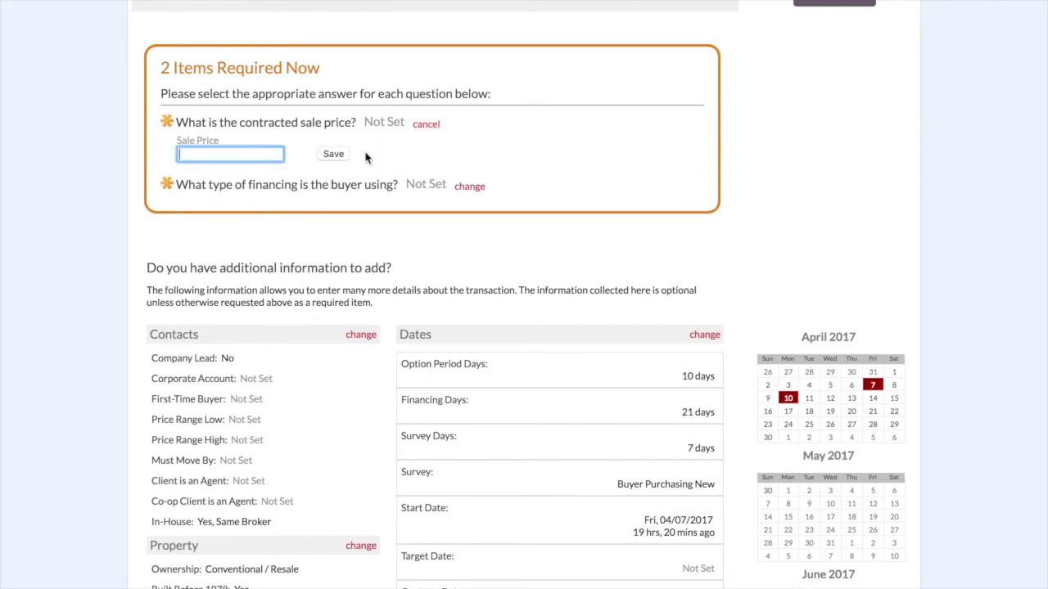
type("115000")
scroll(332, 137, "down", 1)
left_click(333, 137)
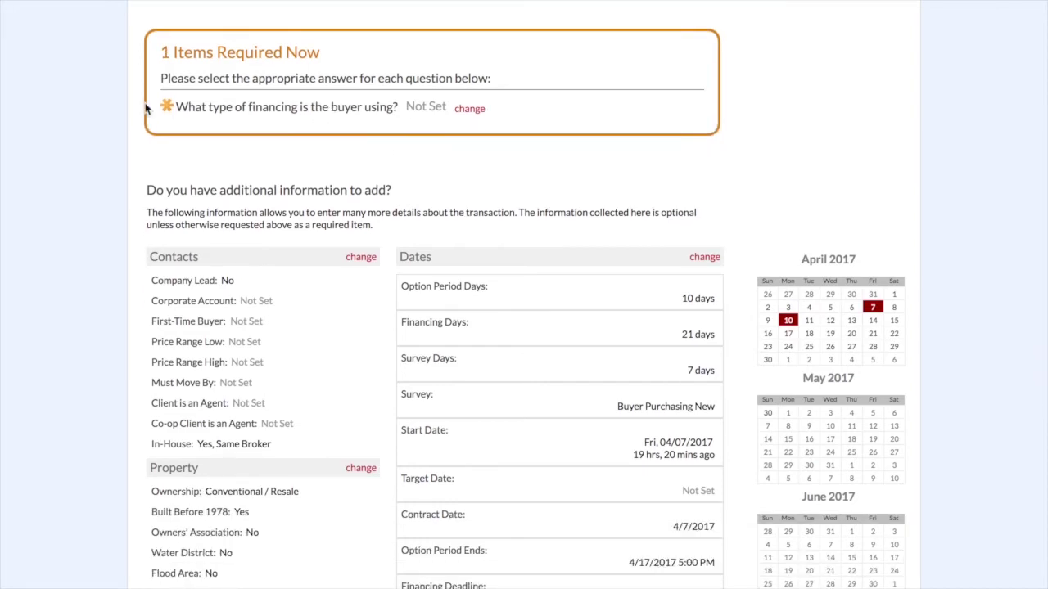
- Set the buyer's financing type to FHA Mortgage
left_click(479, 111)
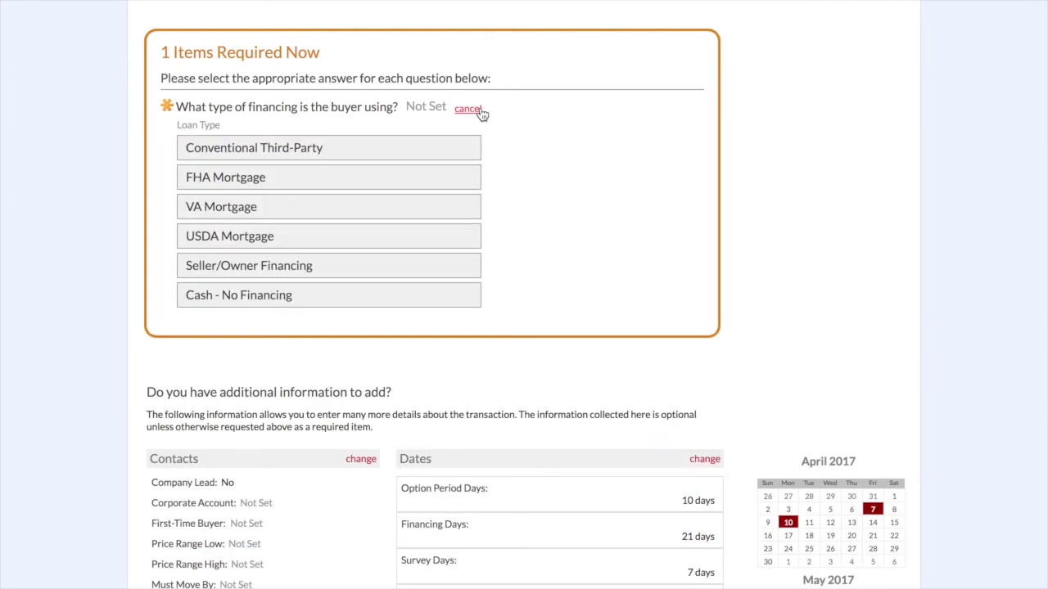
left_click(252, 182)
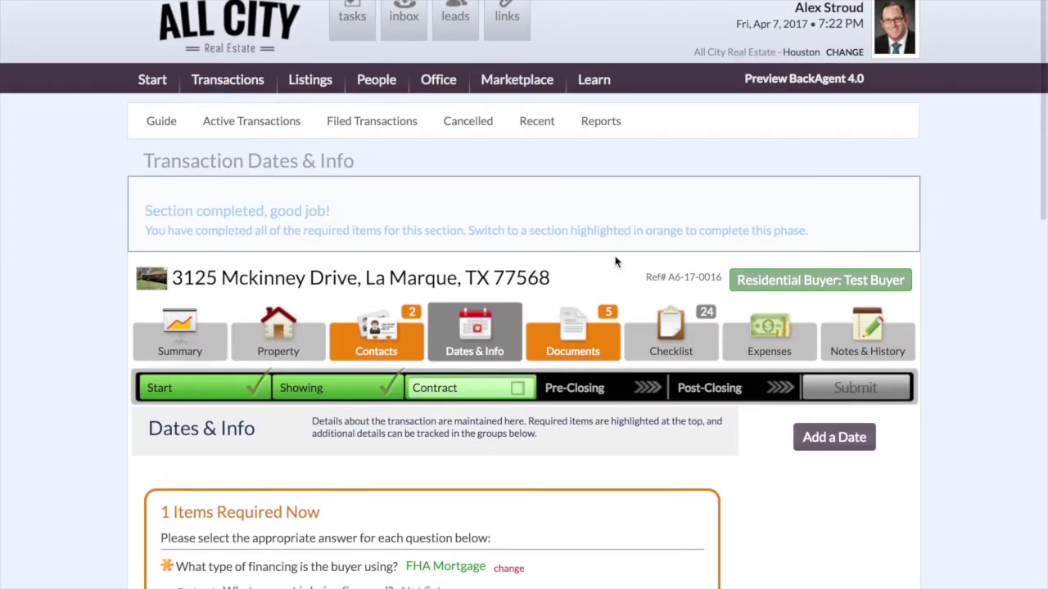
scroll(614, 262, "down", 1)
scroll(612, 262, "down", 1)
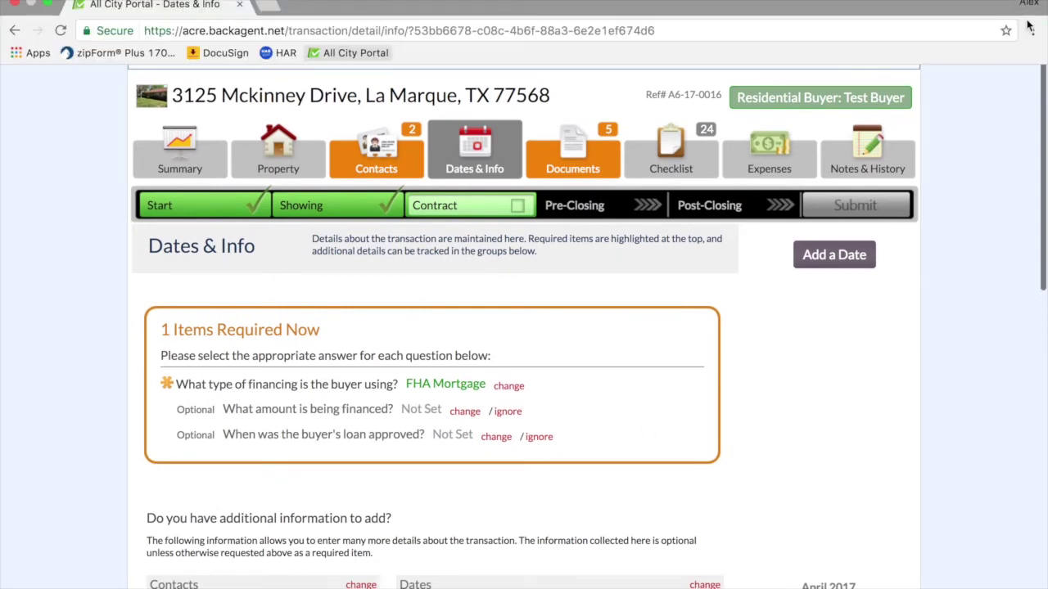
- In the Notification Center calculator, compute 3.5% of 115,000, giving 4,025
left_click(1035, 8)
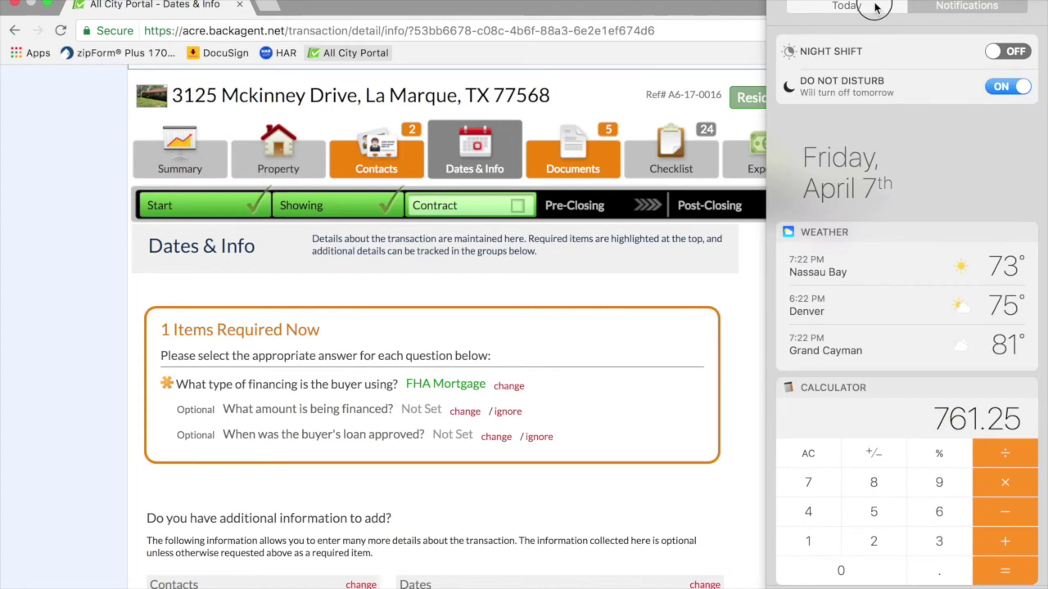
scroll(819, 327, "down", 5)
left_click(809, 301)
left_click(809, 259)
double_click(808, 334)
left_click(872, 305)
double_click(850, 366)
left_click(850, 367)
left_click(950, 362)
left_click(876, 368)
left_click(938, 340)
left_click(818, 288)
left_click(939, 401)
left_click(848, 402)
left_click(938, 371)
key("5")
left_click(996, 398)
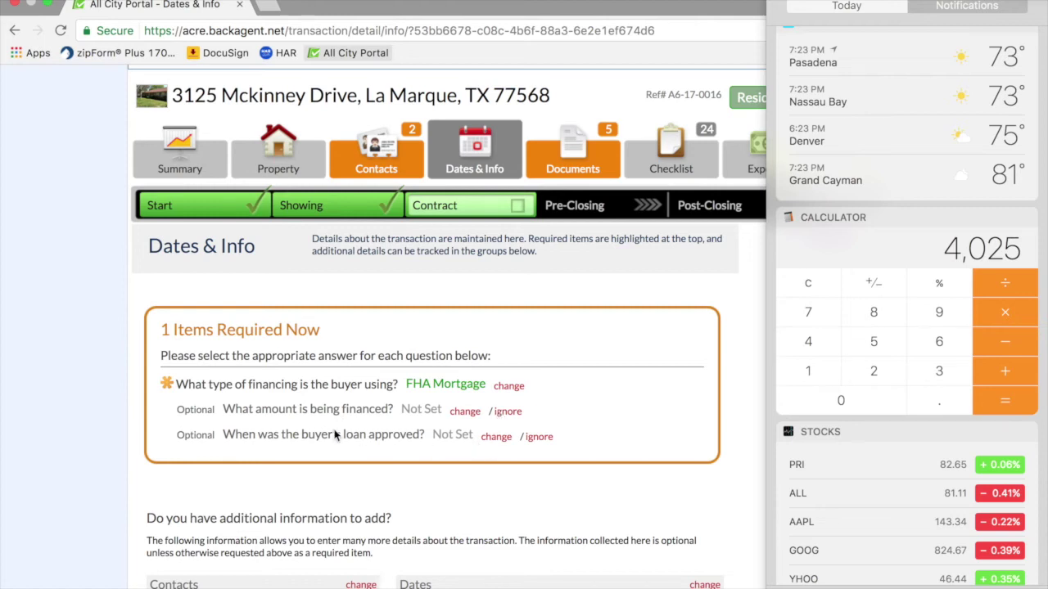
- Subtract 4,025 from 115,000 to get 110,975, then dismiss the calculator
left_click(810, 284)
double_click(814, 369)
key("5")
left_click(848, 403)
double_click(848, 404)
left_click(1021, 349)
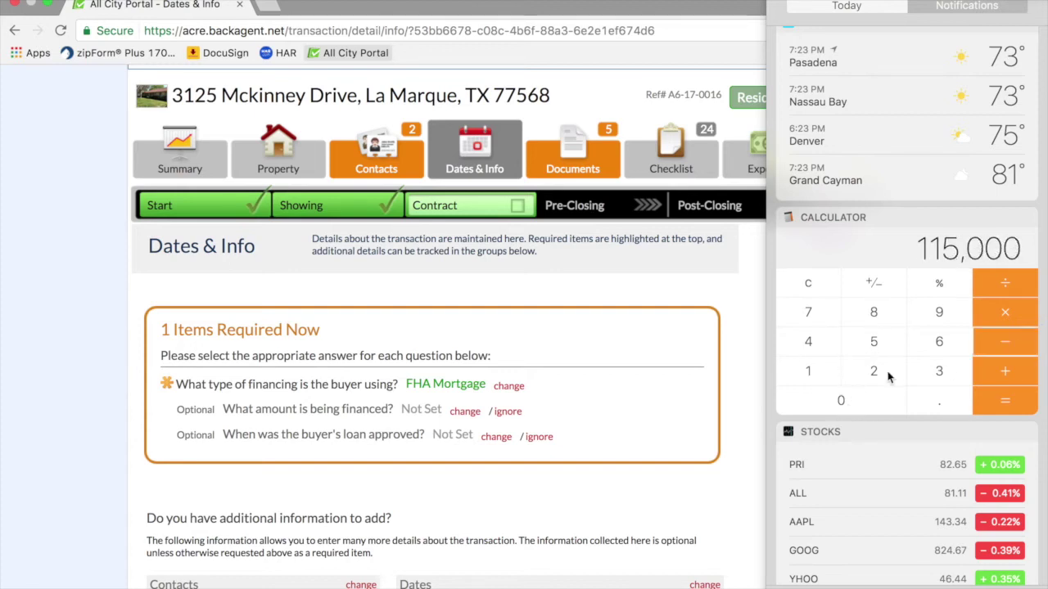
left_click(824, 348)
left_click(838, 404)
left_click(869, 376)
left_click(871, 342)
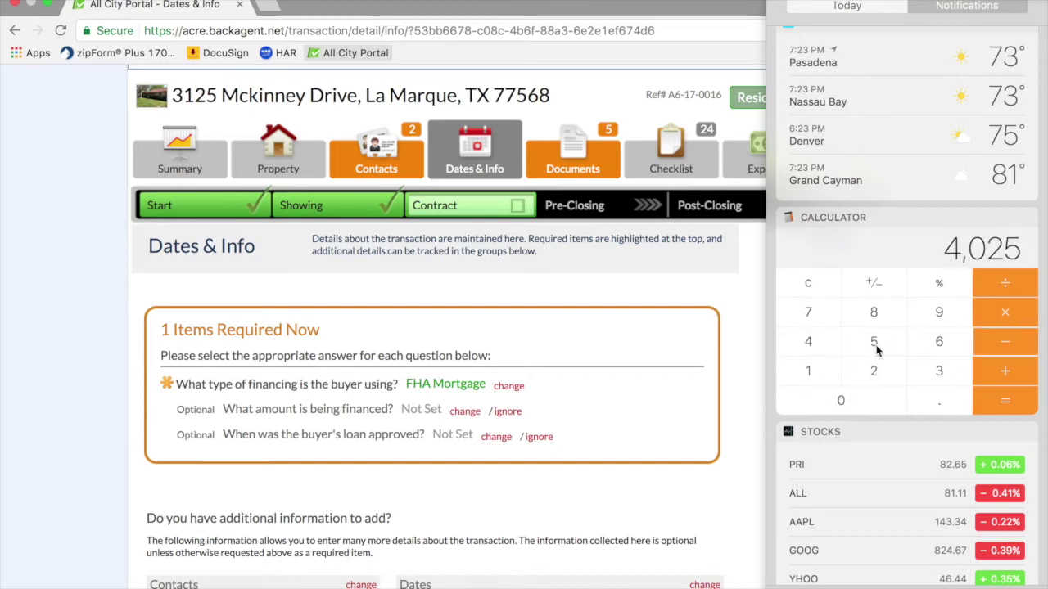
left_click(1005, 400)
left_click(999, 248)
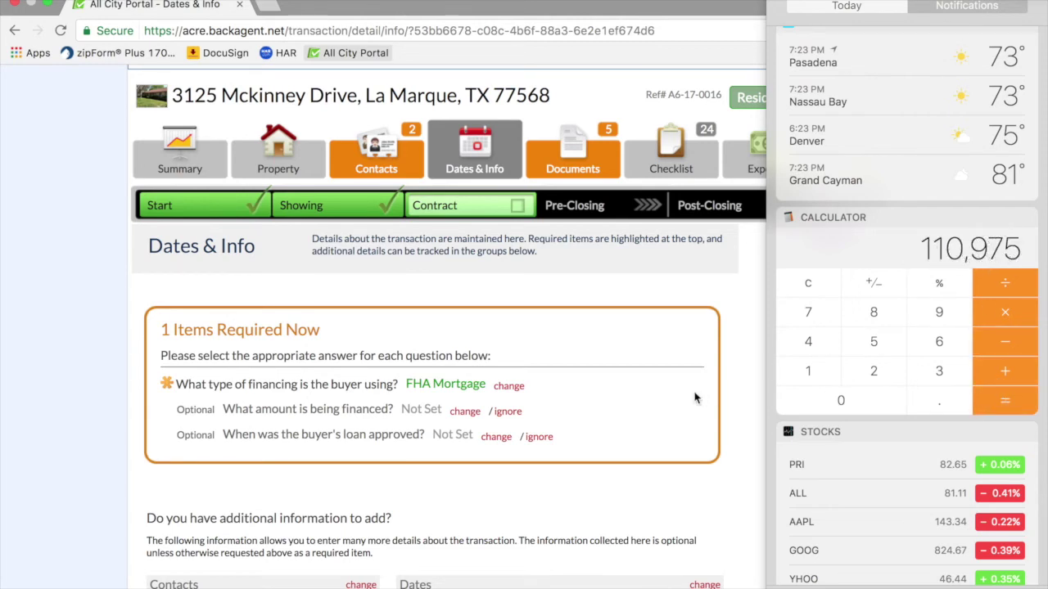
left_click(474, 415)
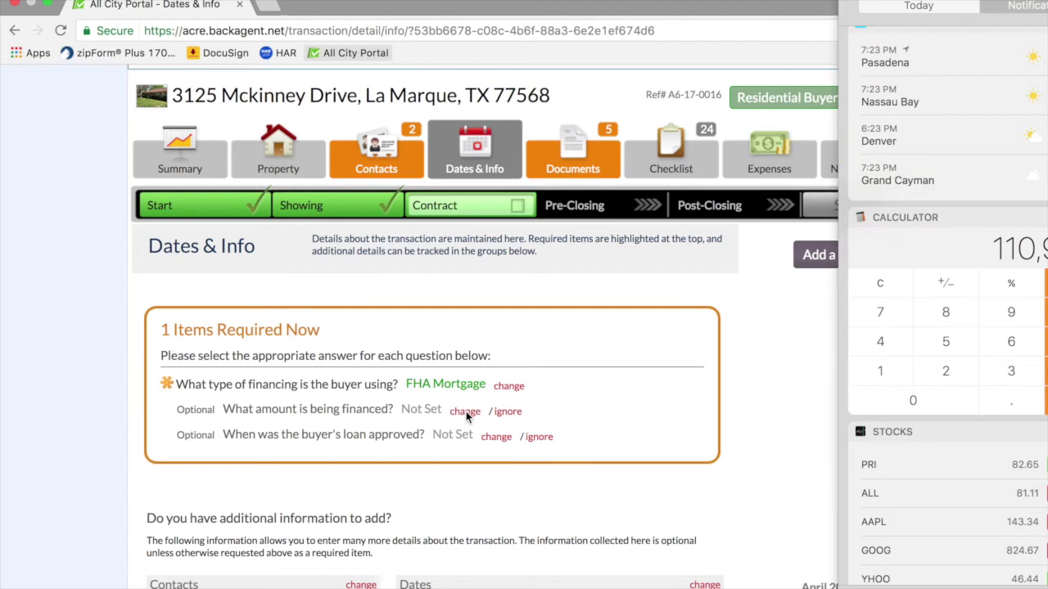
- Enter 110975 as the amount being financed
left_click(465, 413)
left_click(255, 441)
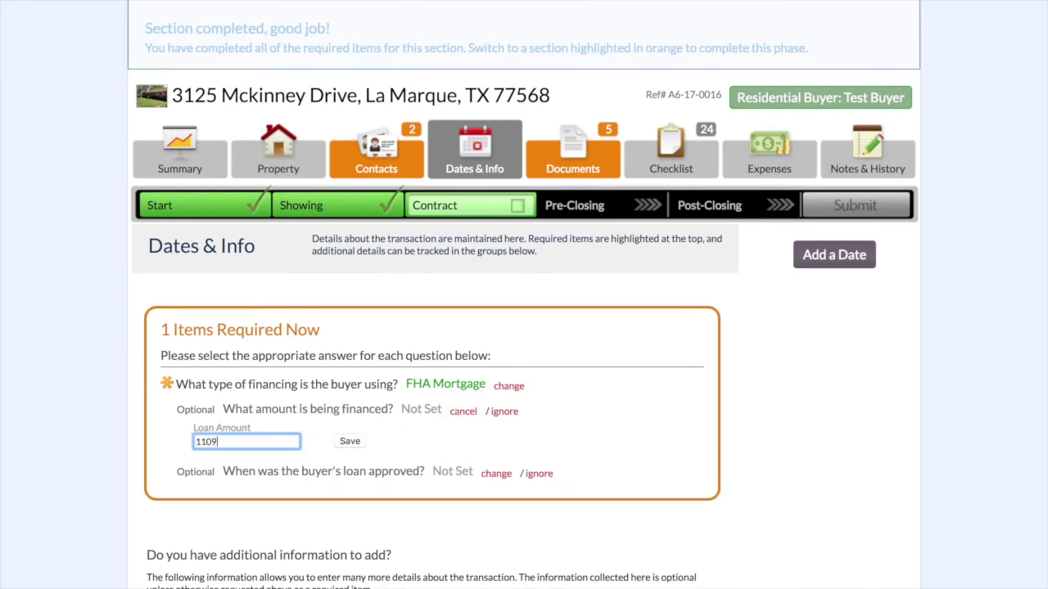
left_click(355, 446)
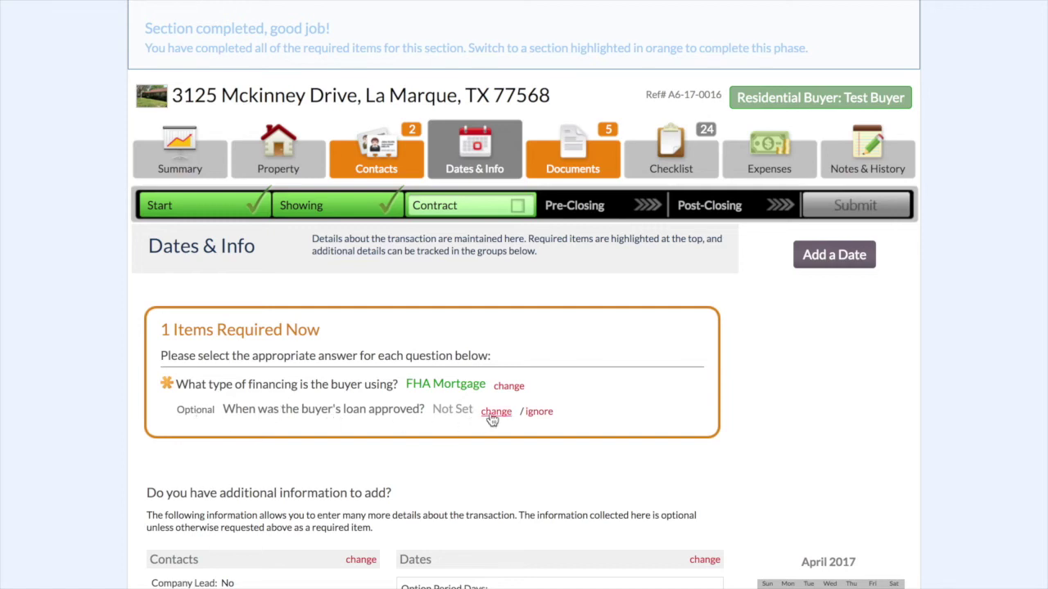
- Ignore the optional loan-approval question and scroll through the remaining items
left_click(538, 416)
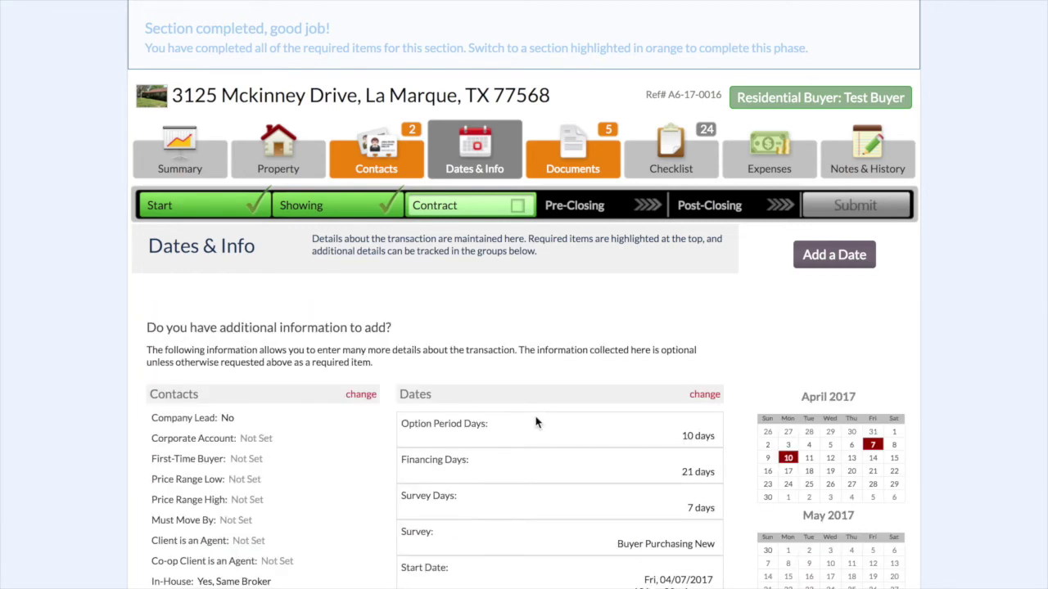
scroll(536, 421, "down", 2)
scroll(338, 450, "down", 1)
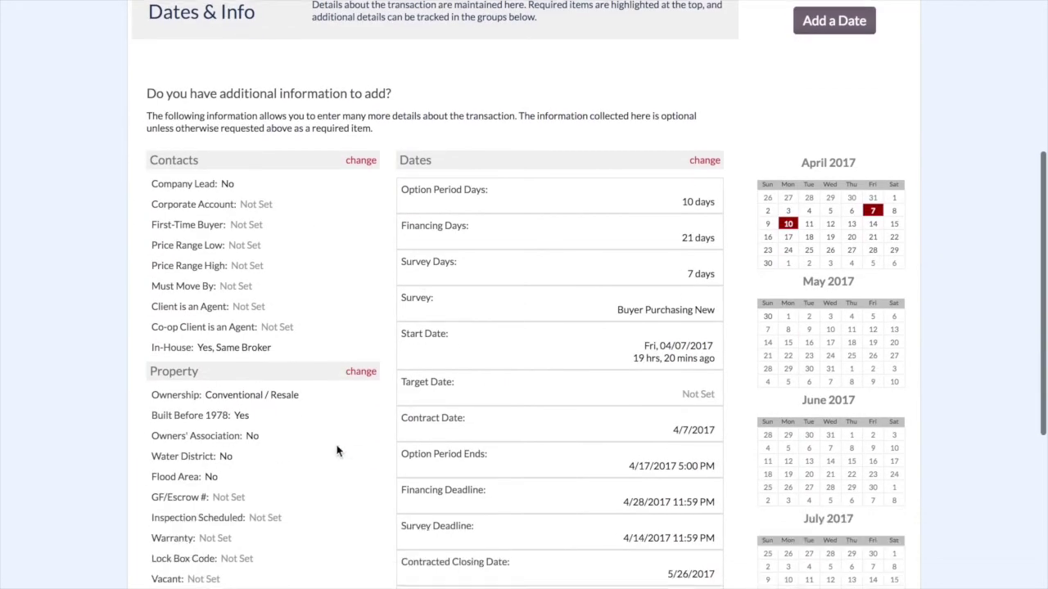
scroll(219, 282, "down", 1)
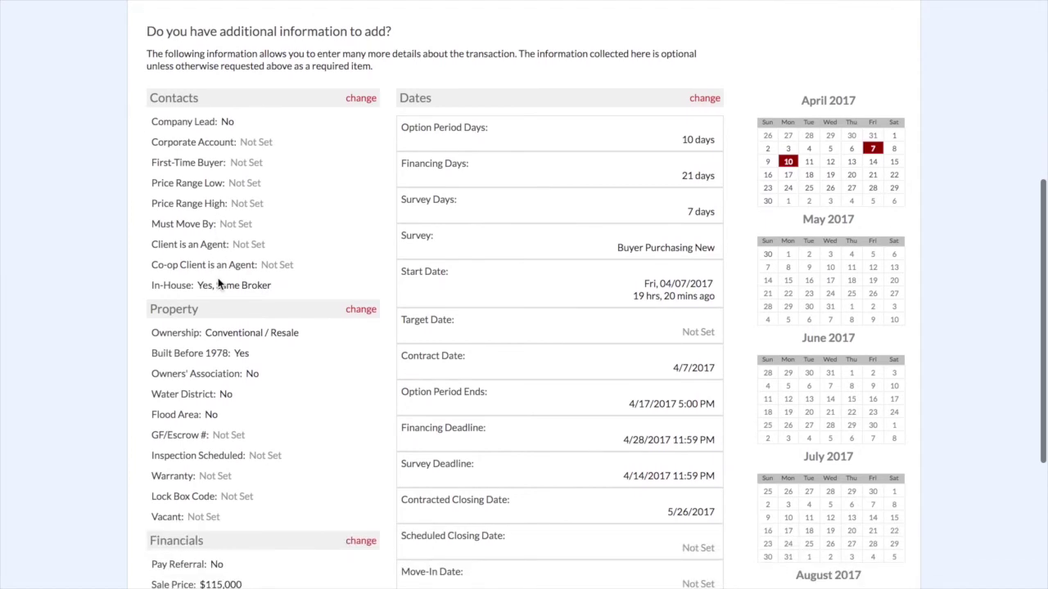
scroll(274, 270, "down", 4)
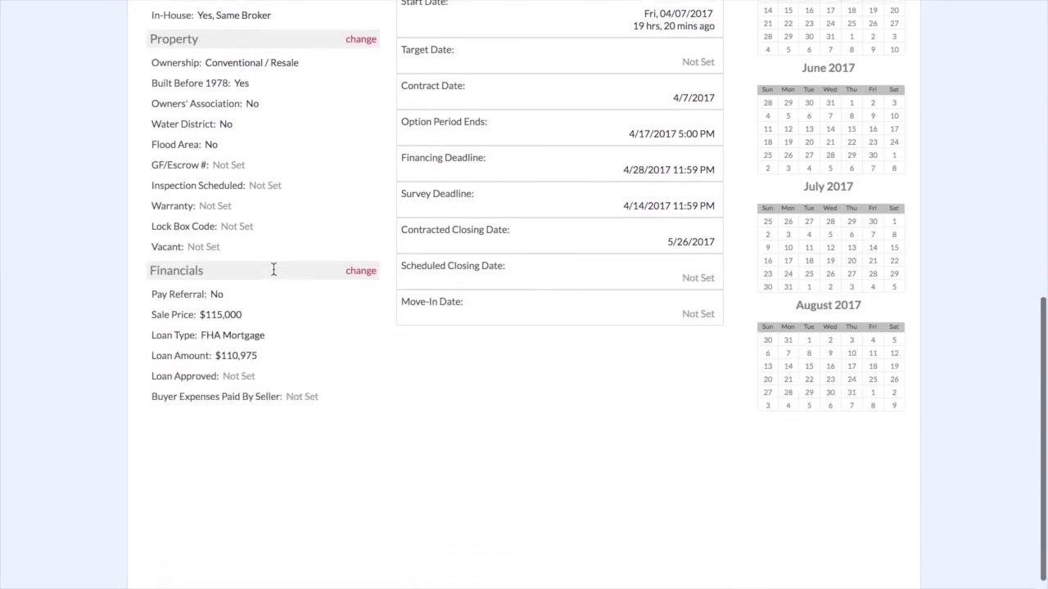
scroll(274, 270, "up", 4)
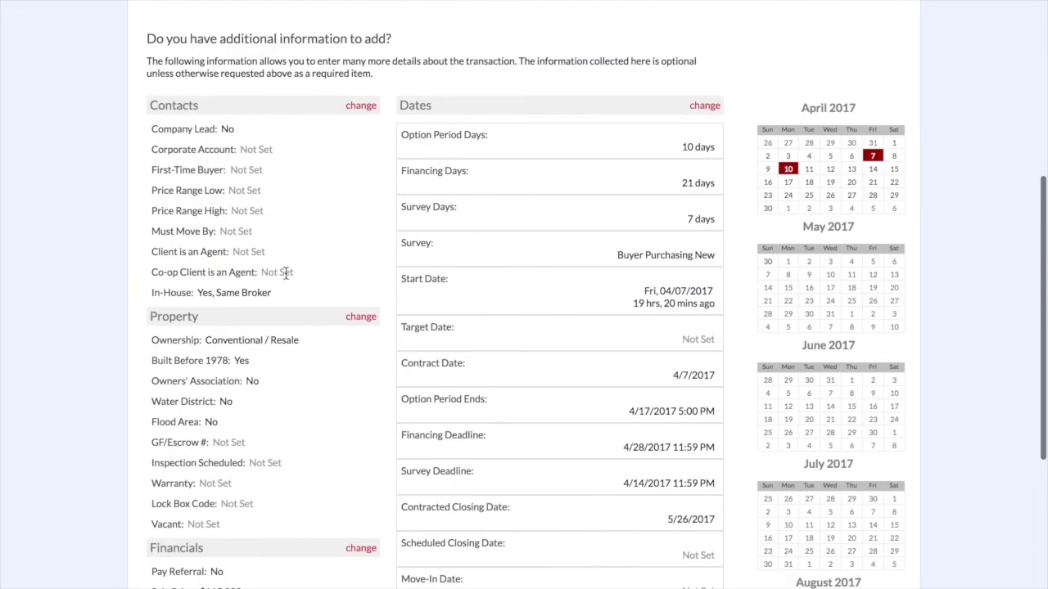
- Mark the client as not a corporate account and as a first-time buyer
left_click(360, 105)
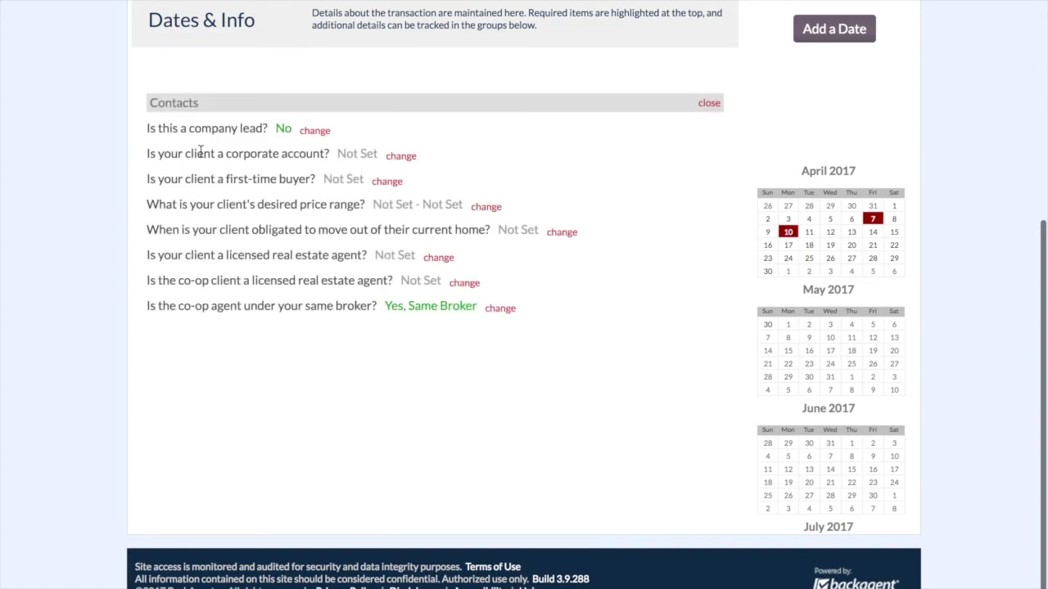
left_click(401, 156)
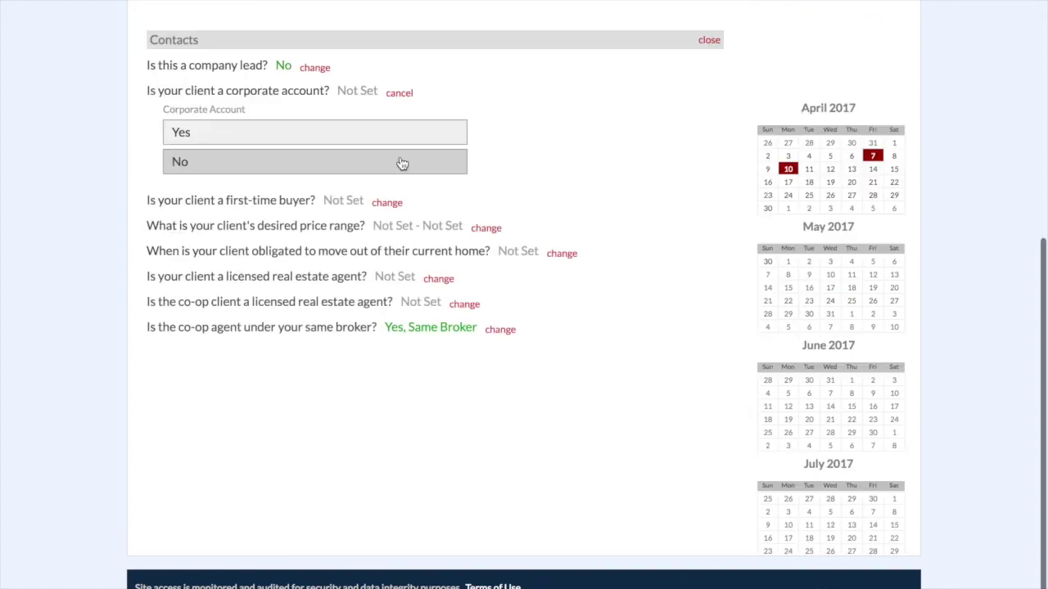
left_click(402, 163)
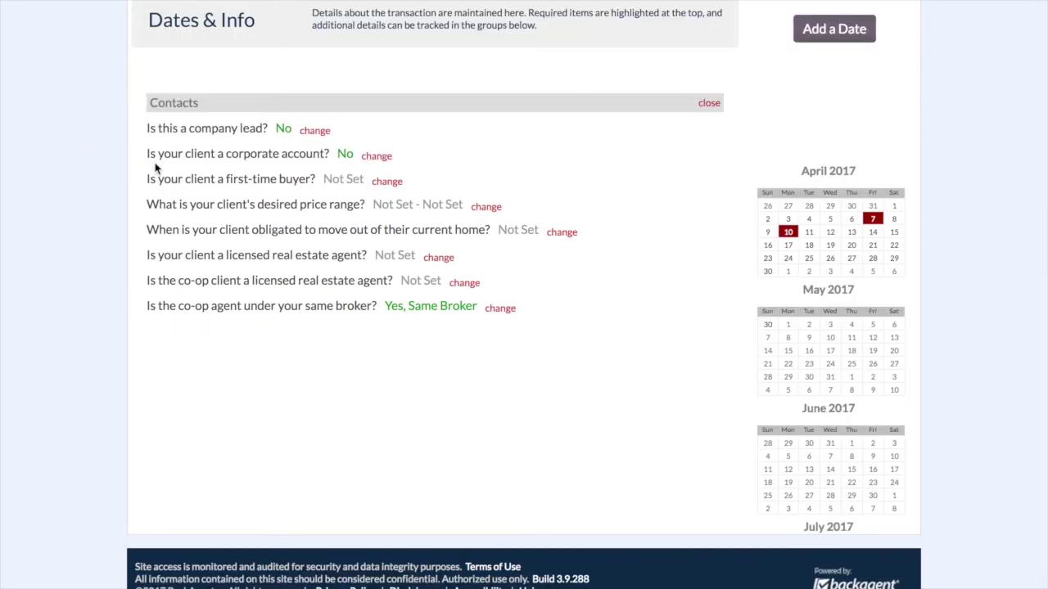
left_click(385, 181)
left_click(300, 166)
- Set the price range to $100,000–$125,000 and the move-by date to 6/1/2017
left_click(485, 207)
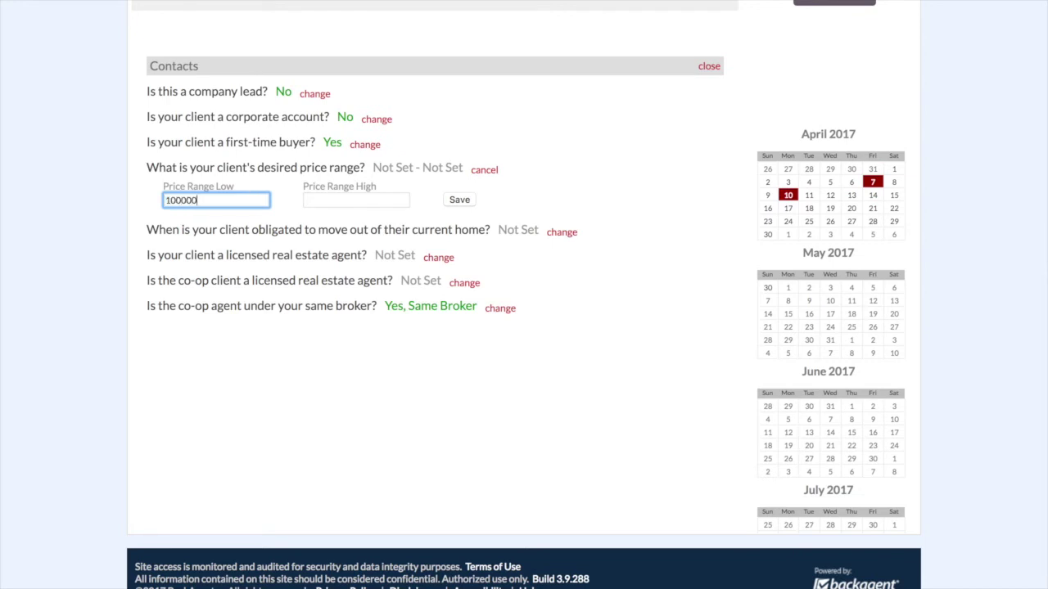
left_click(356, 200)
type("125,000")
left_click(458, 202)
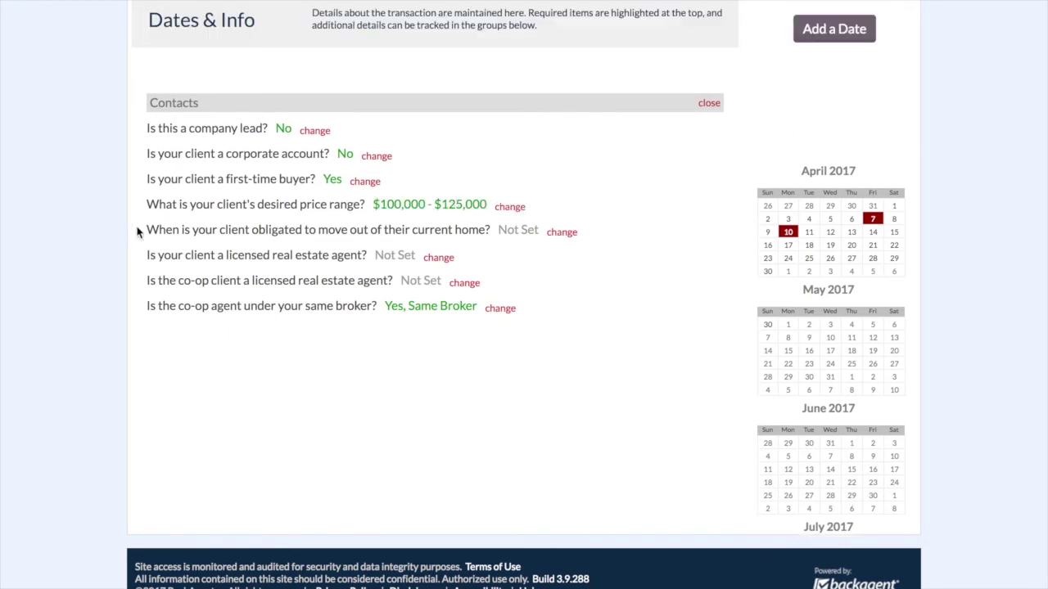
left_click(562, 231)
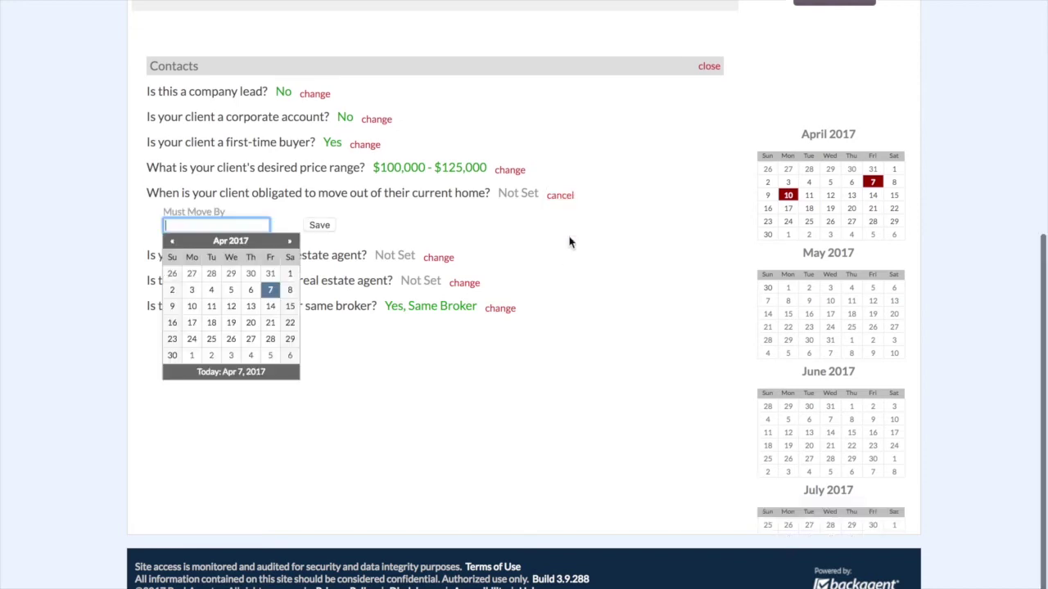
left_click(291, 242)
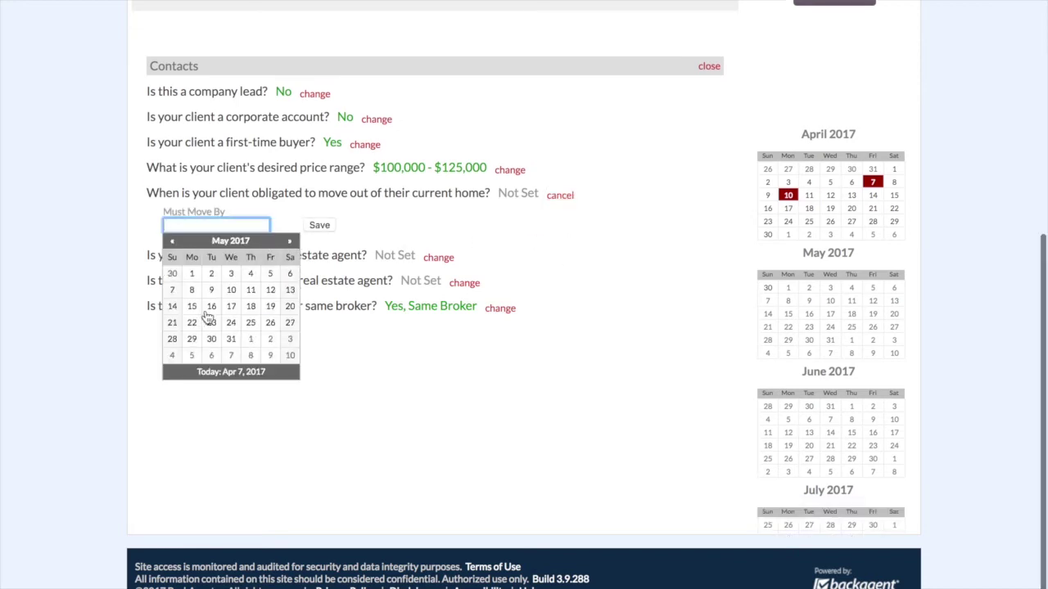
left_click(252, 340)
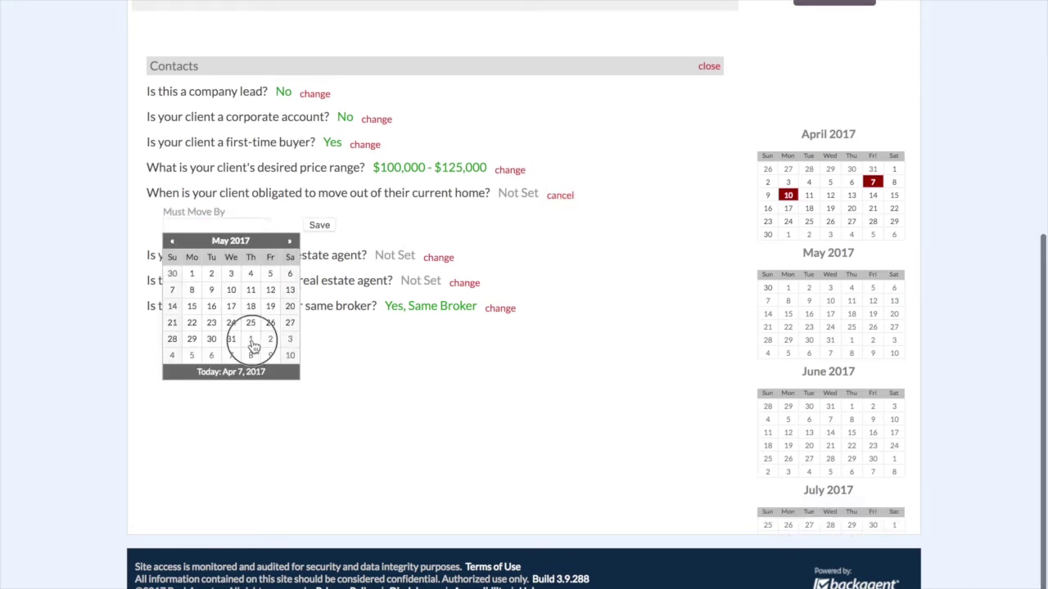
left_click(319, 225)
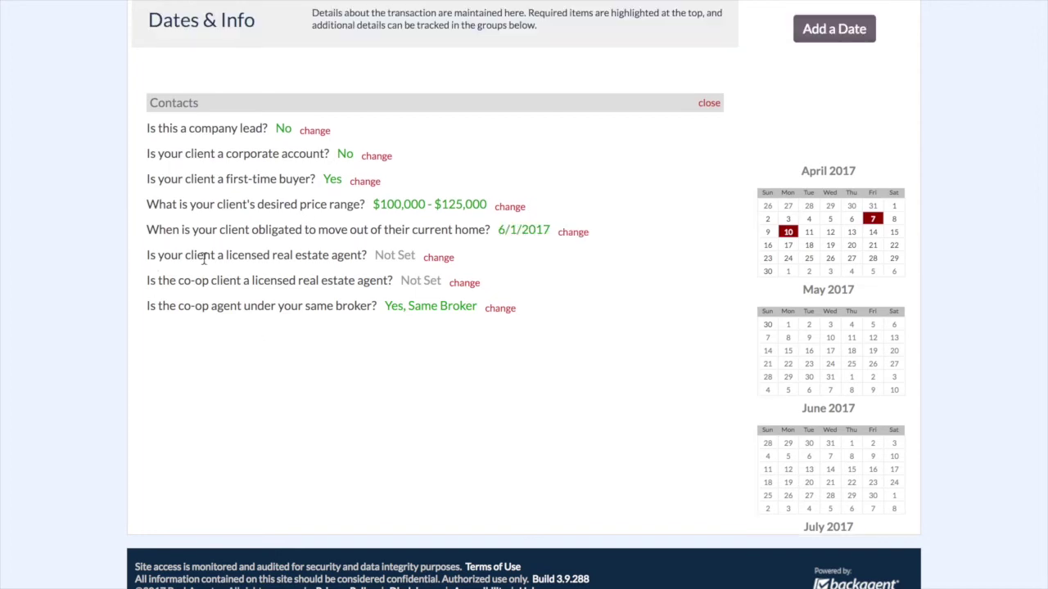
- Record the client as not an agent and the co-op client as an agent, then close
left_click(442, 260)
scroll(445, 265, "down", 1)
left_click(344, 269)
left_click(457, 286)
left_click(348, 262)
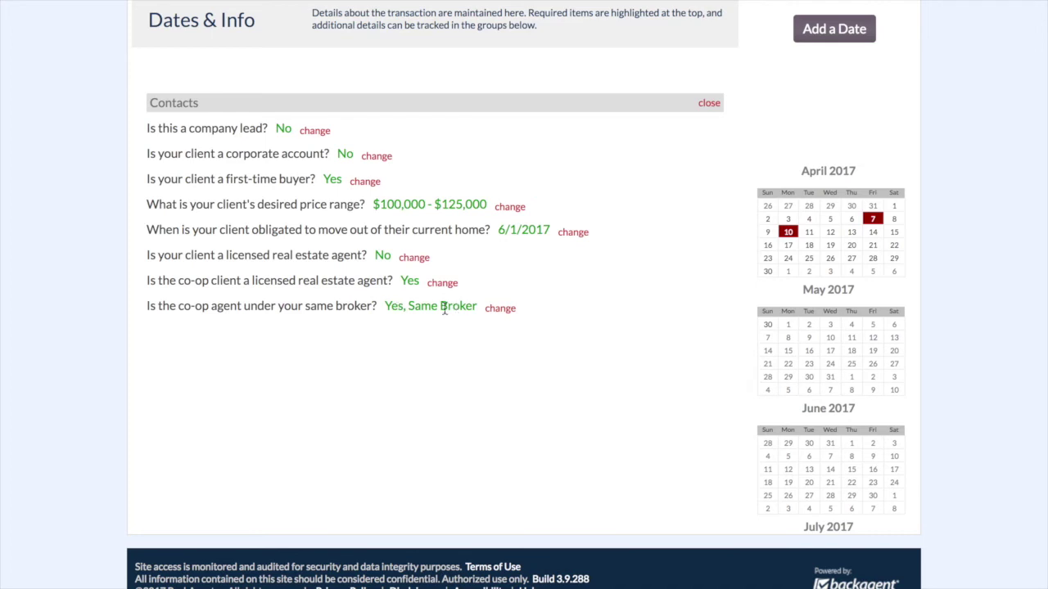
left_click(710, 104)
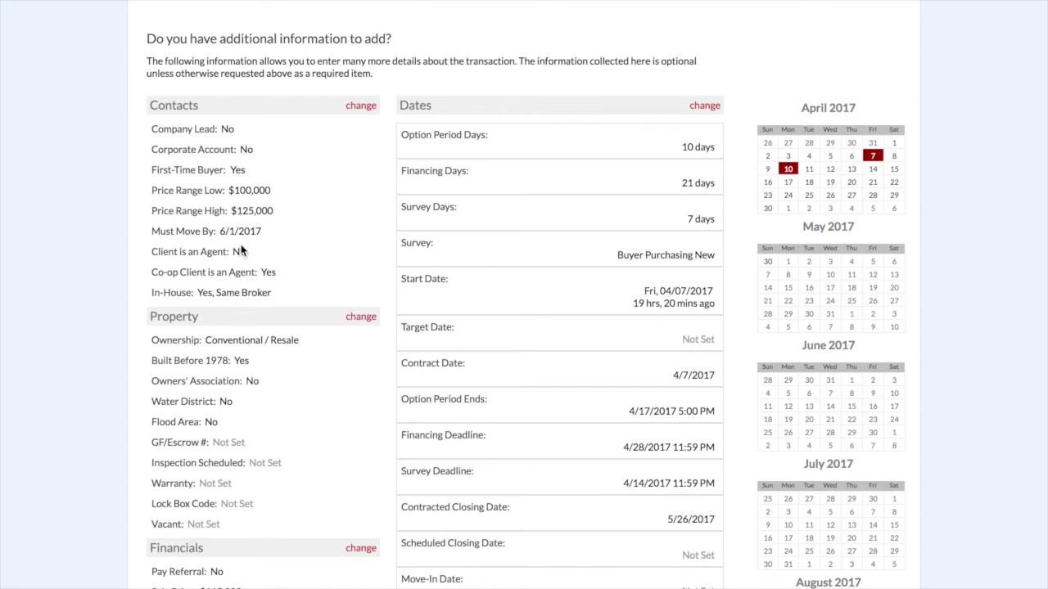
- Answer No to 'Has a home inspection been scheduled?' in the Property questions
scroll(241, 252, "down", 3)
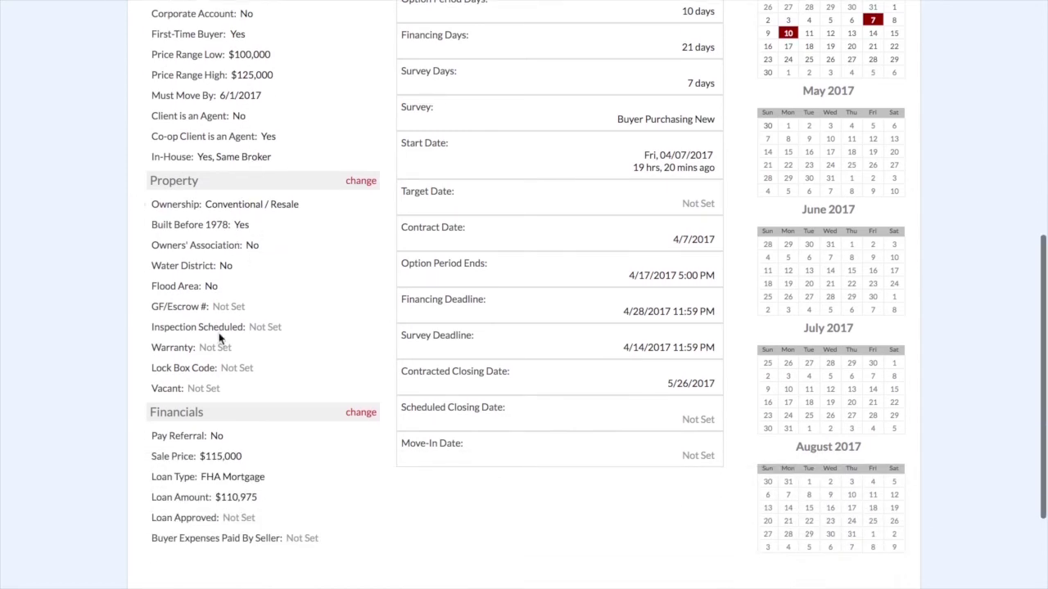
left_click(368, 185)
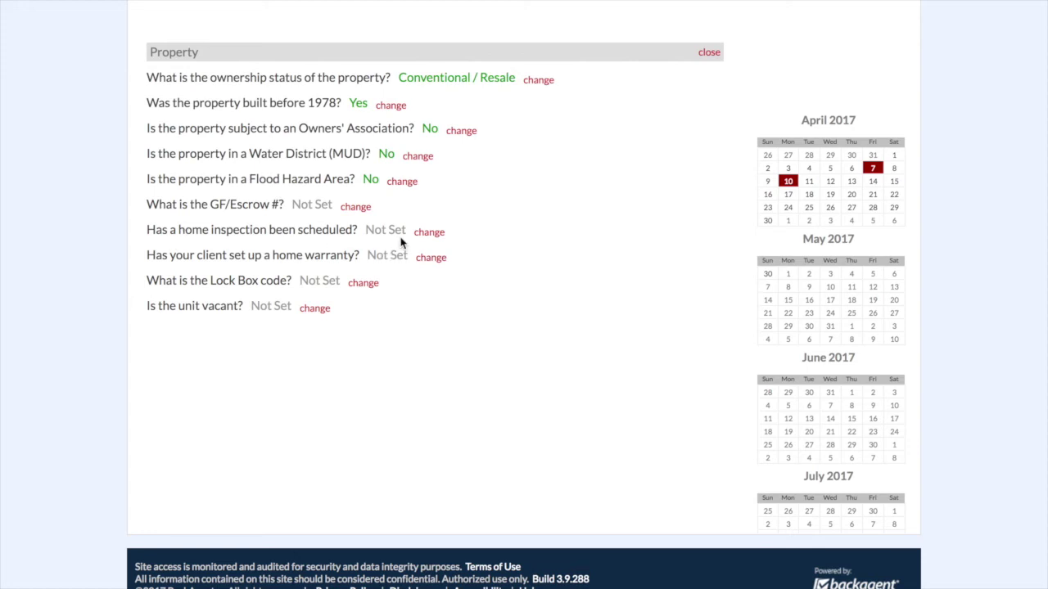
left_click(428, 234)
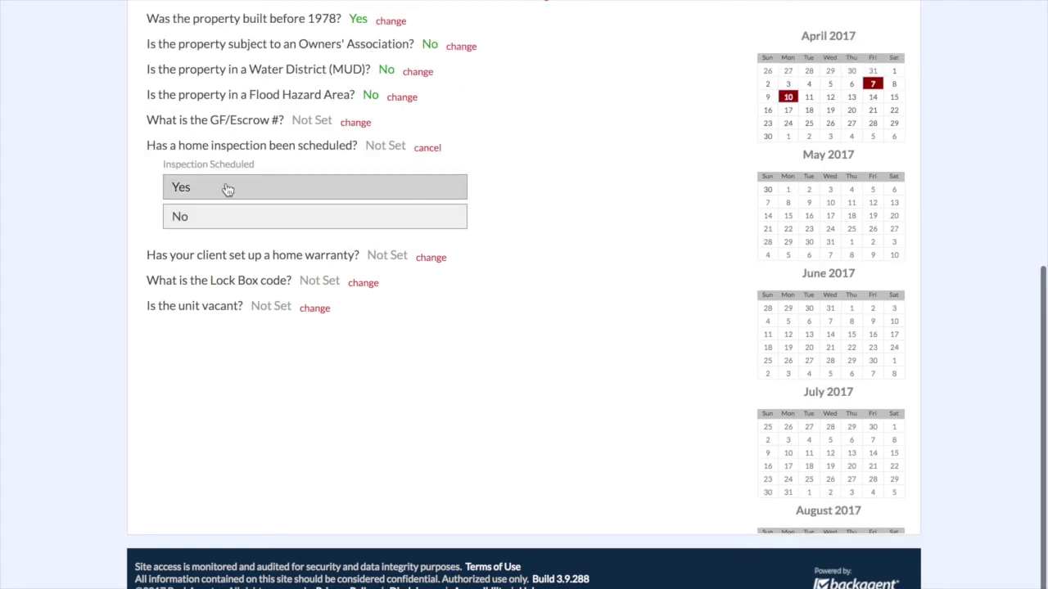
left_click(182, 217)
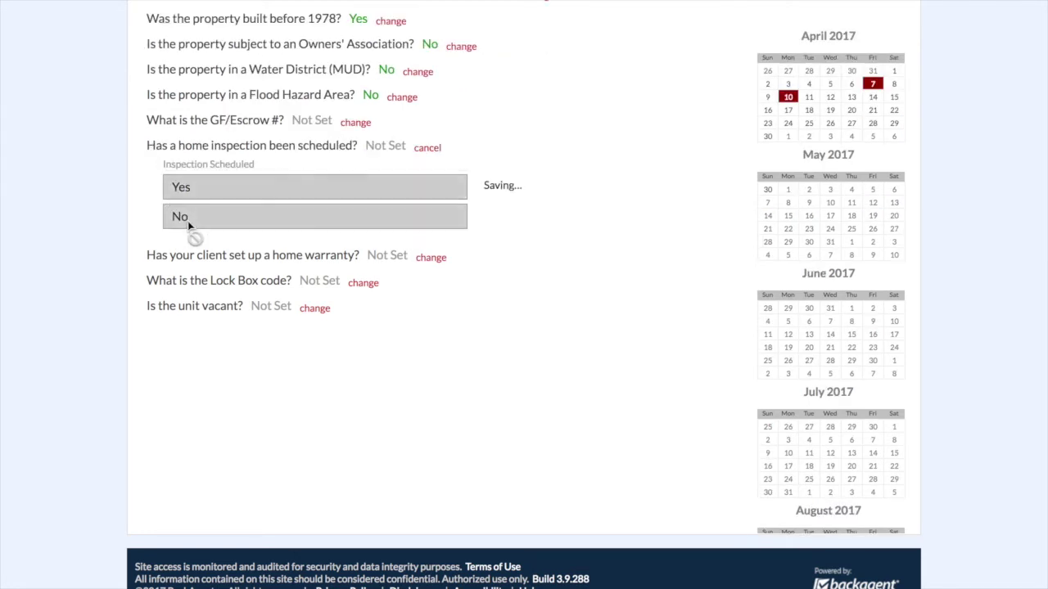
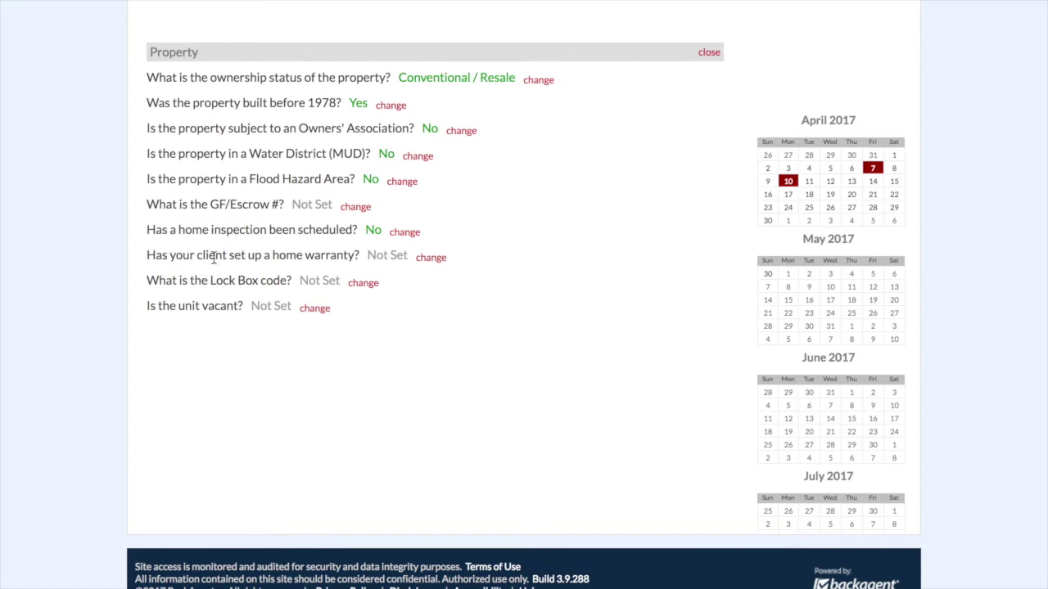
- Answer No to home warranty, save lock box code SUPRA, and mark the unit vacant
left_click(431, 258)
left_click(243, 240)
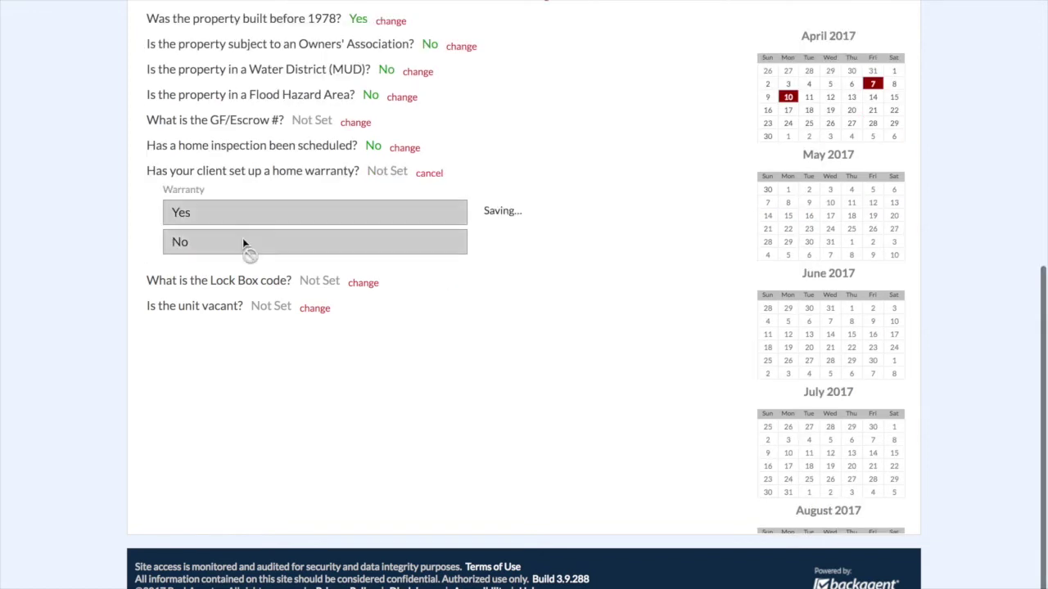
left_click(363, 282)
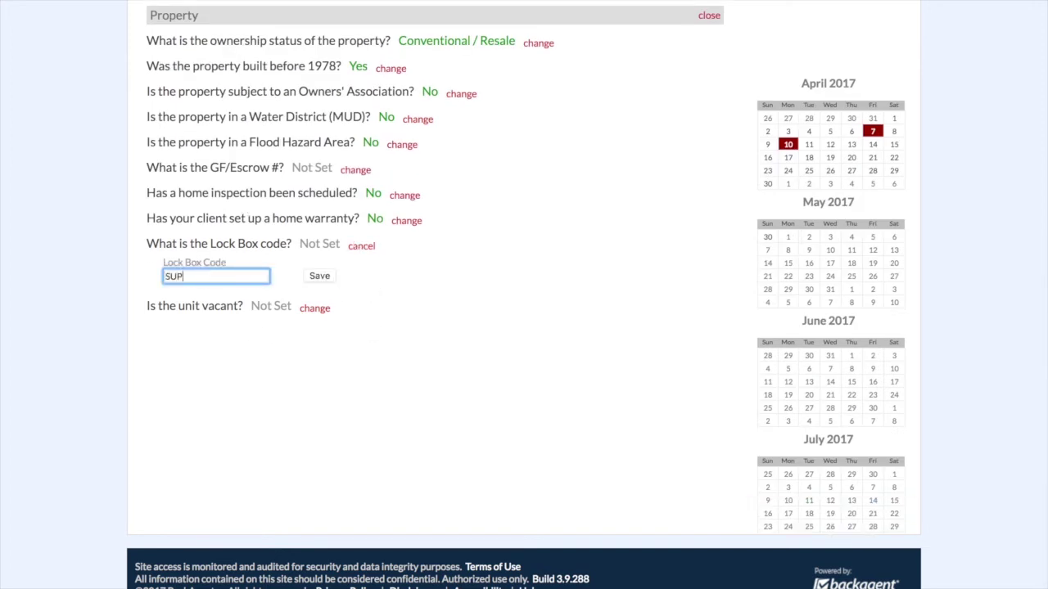
left_click(319, 276)
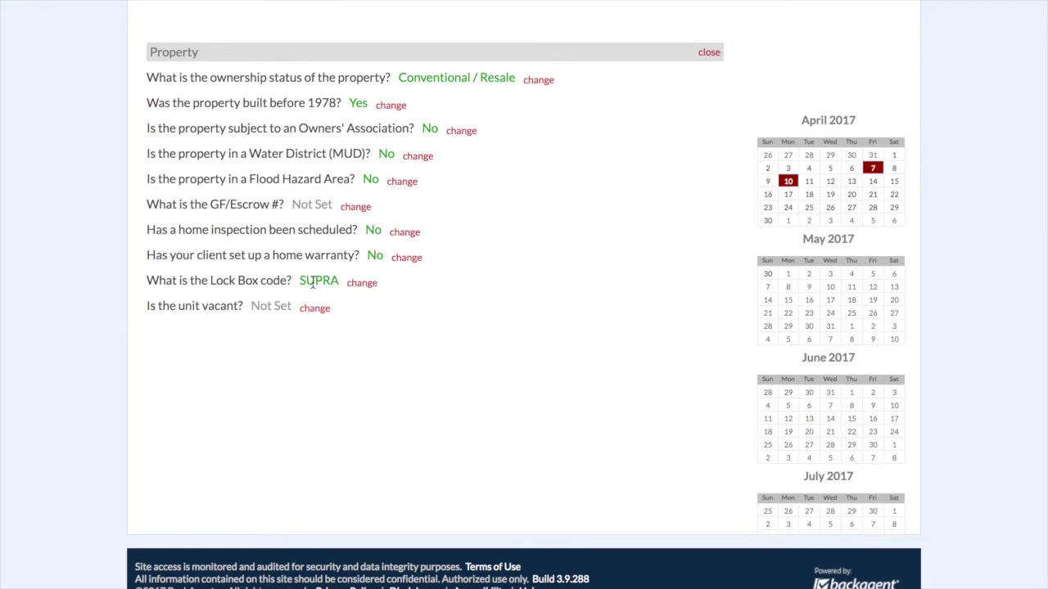
left_click(313, 309)
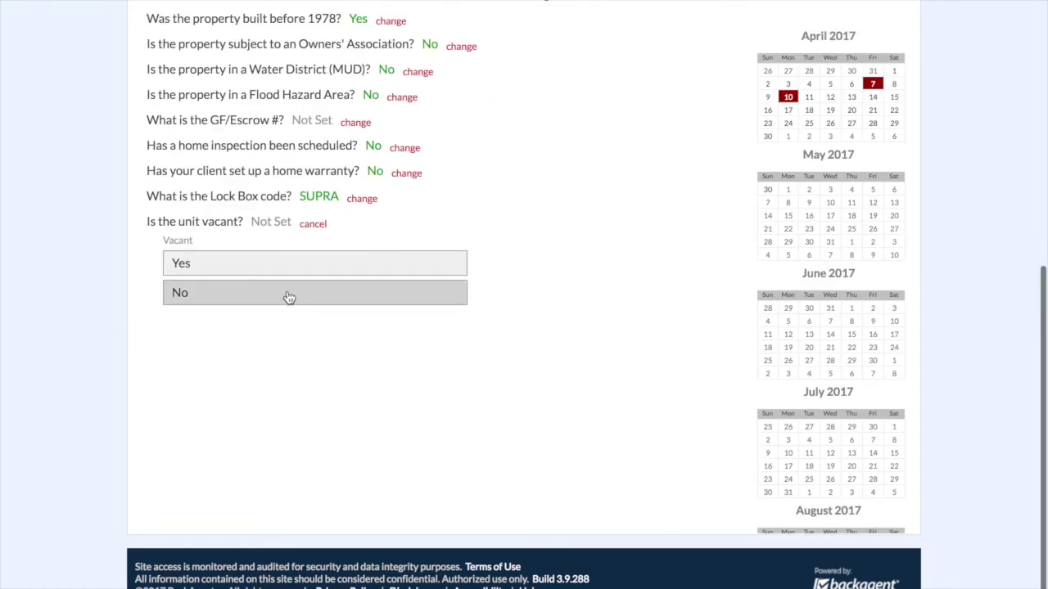
left_click(274, 264)
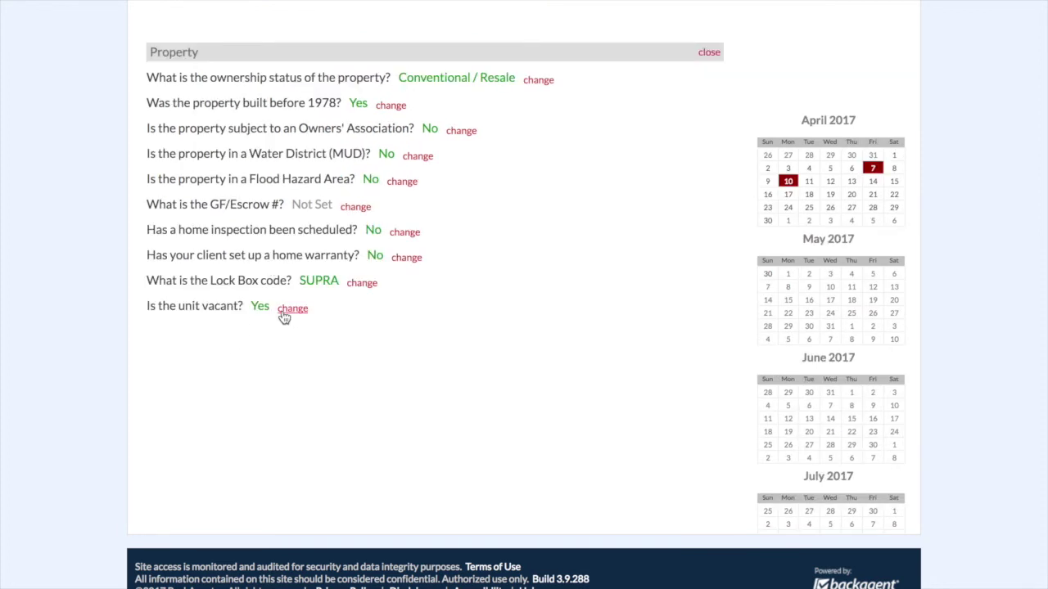
left_click(703, 53)
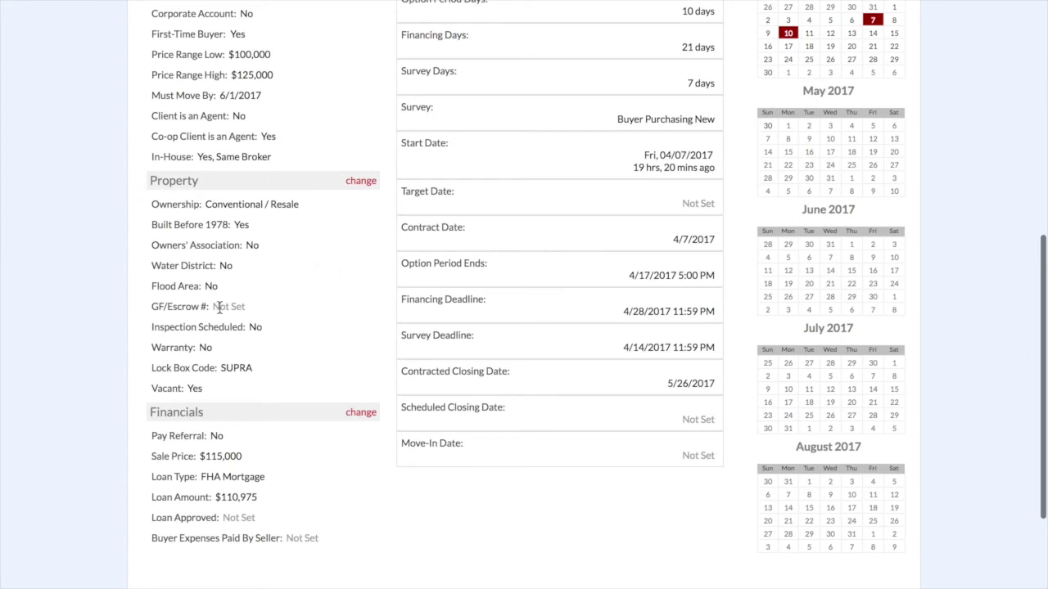
- Return to the top of Dates & Info and go to the transaction's Contacts page
scroll(231, 392, "down", 1)
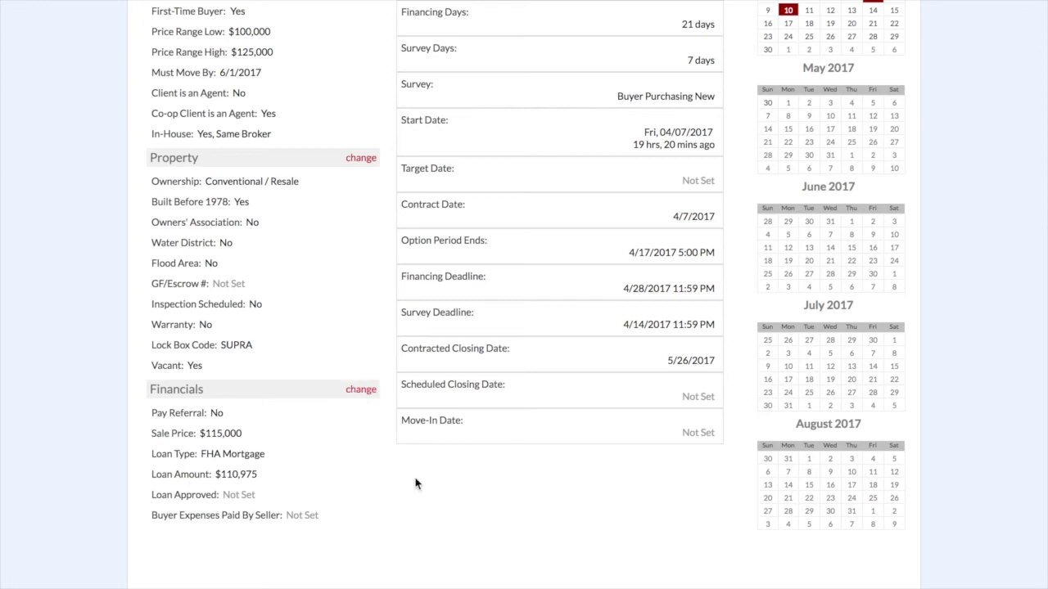
scroll(415, 484, "up", 5)
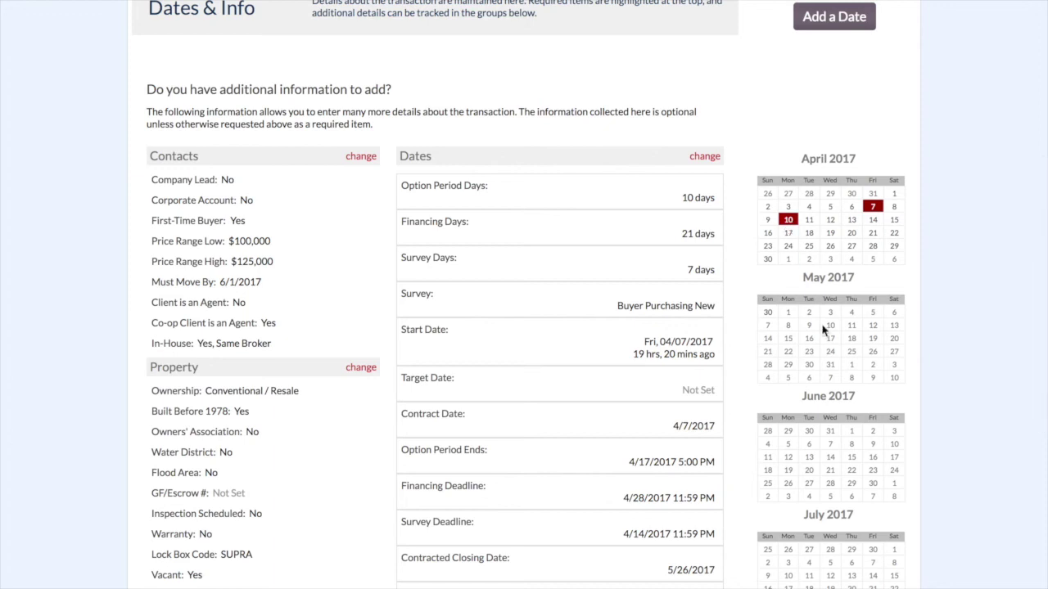
scroll(829, 458, "down", 2)
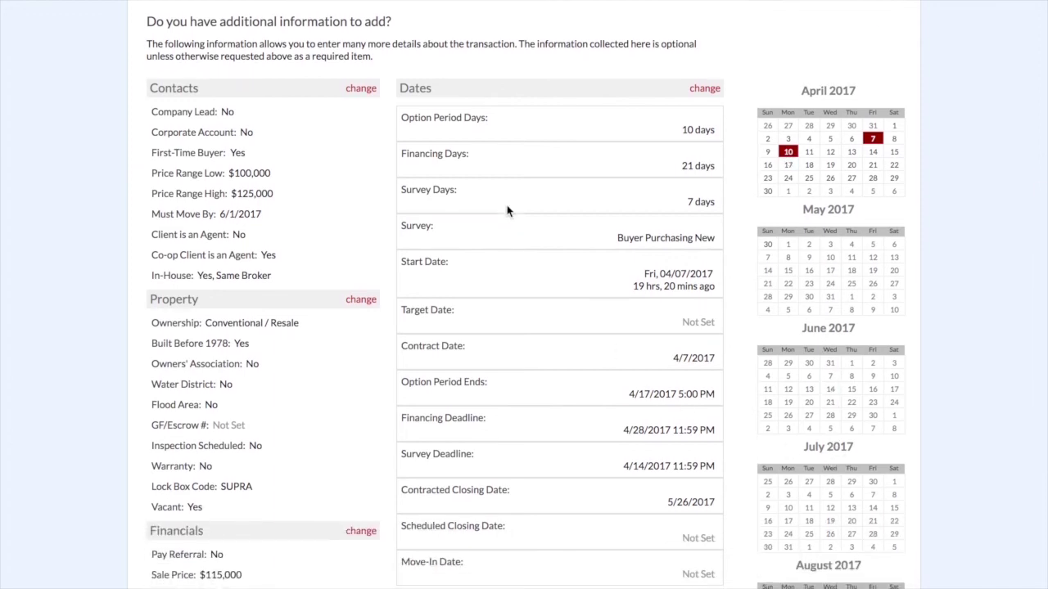
scroll(506, 217, "up", 7)
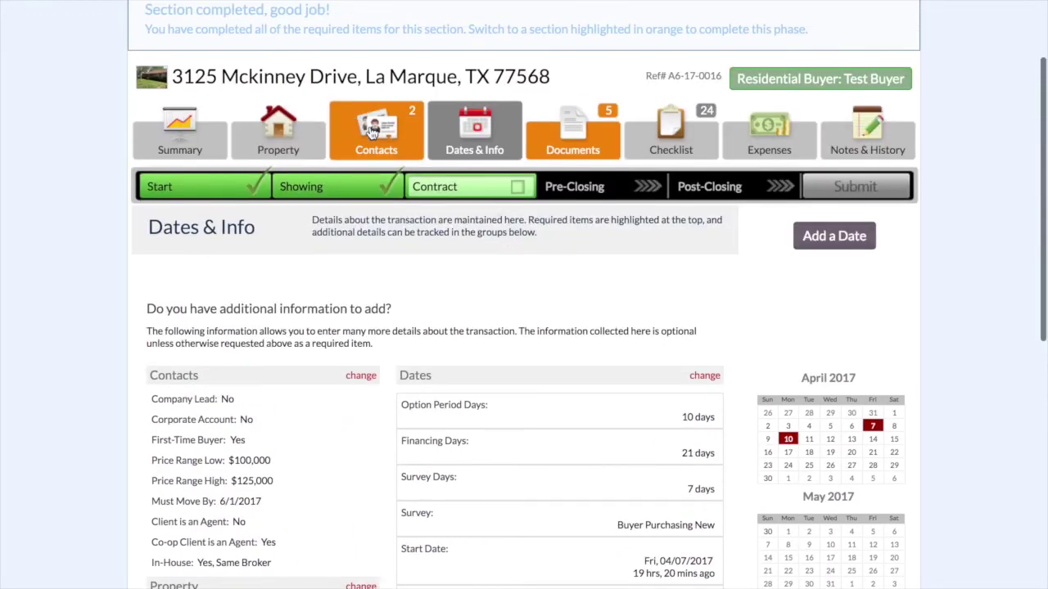
left_click(373, 133)
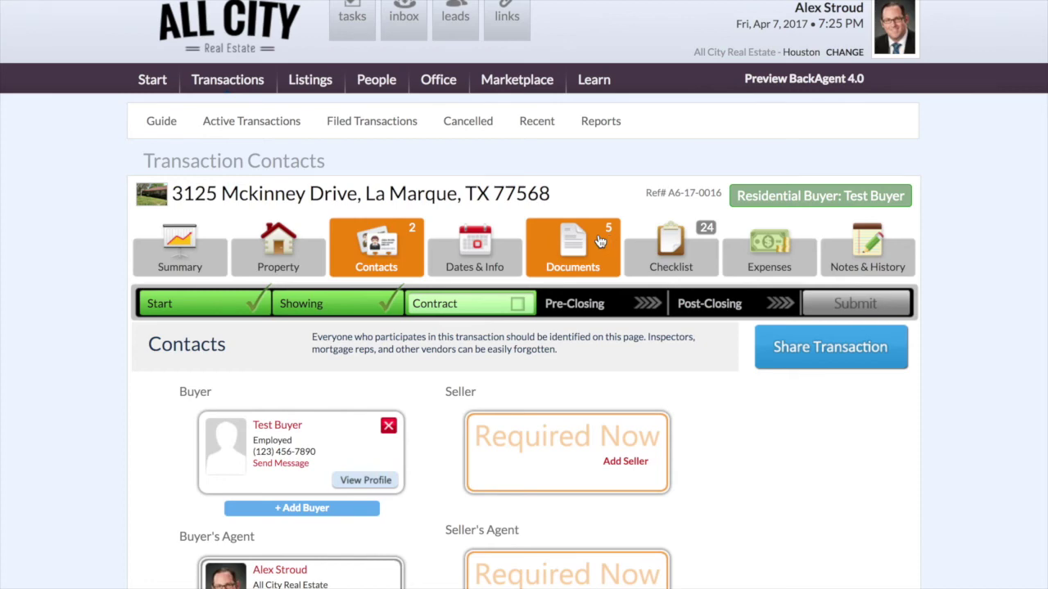
- Add a seller contact with first name 'Mr & Mrs' and last name 'Seller'
scroll(393, 384, "down", 3)
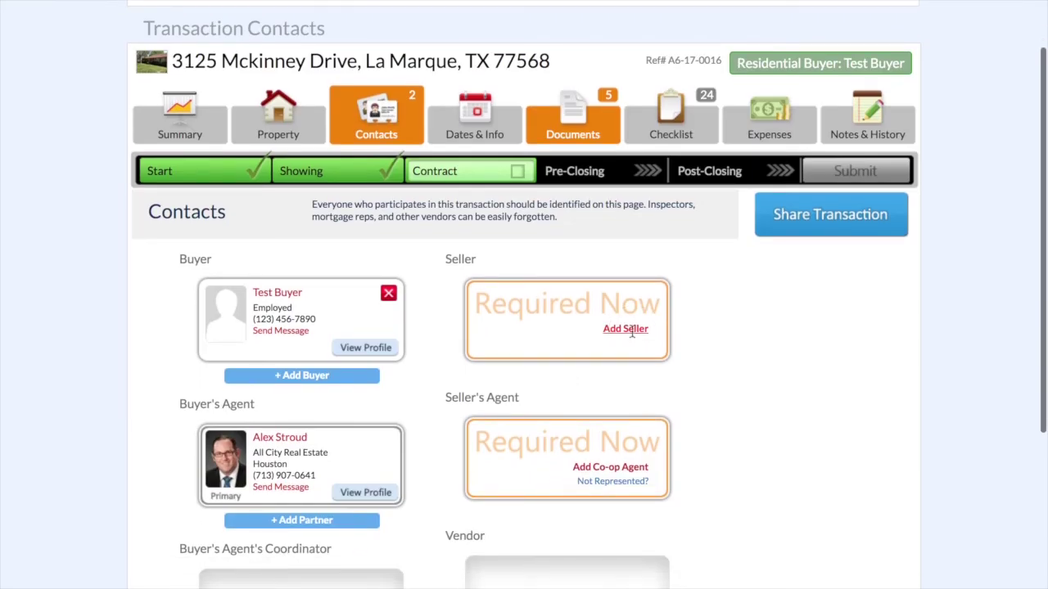
left_click(610, 329)
left_click(446, 223)
type("Mrs")
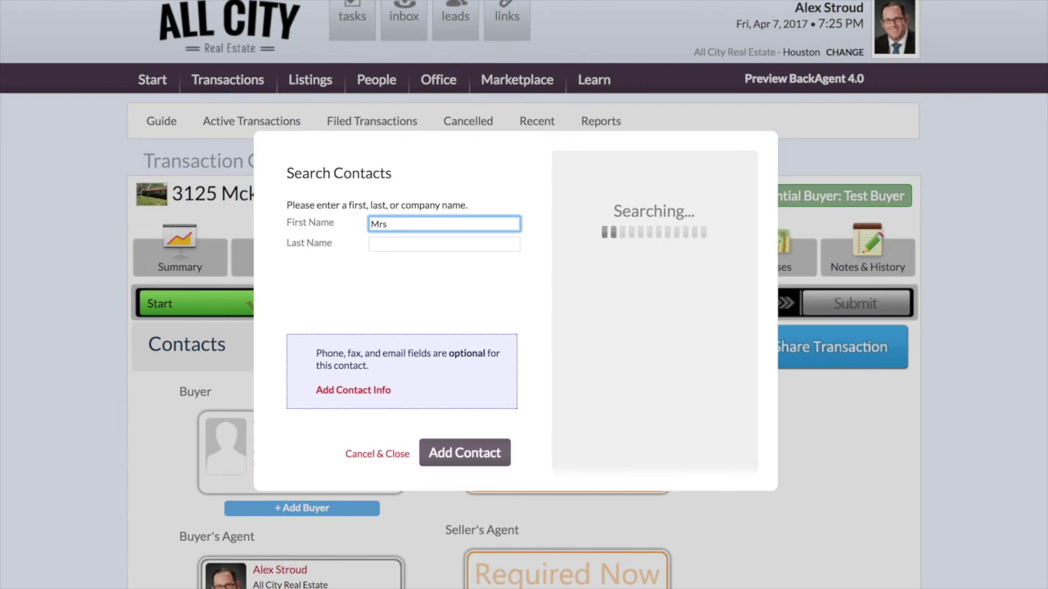
key("BackSpace")
type("& Mrs")
left_click(444, 244)
type("Seller")
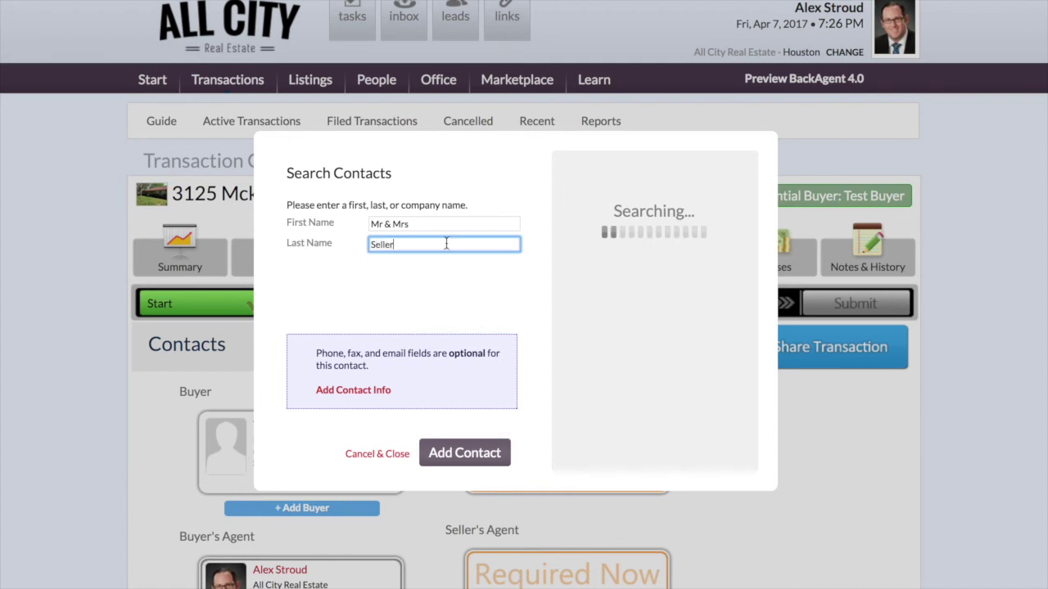
left_click(455, 459)
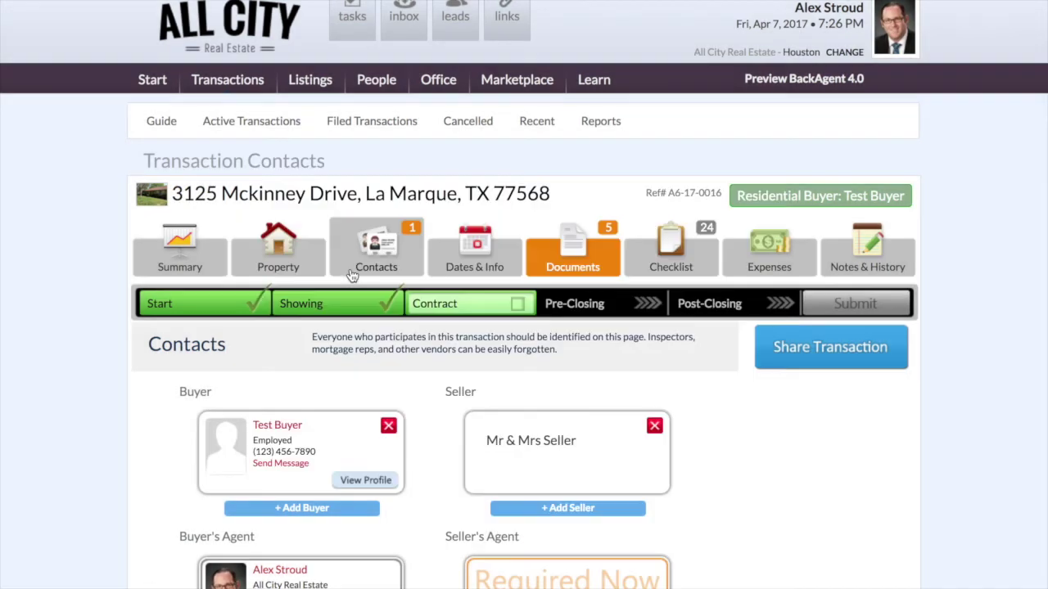
scroll(446, 350, "down", 3)
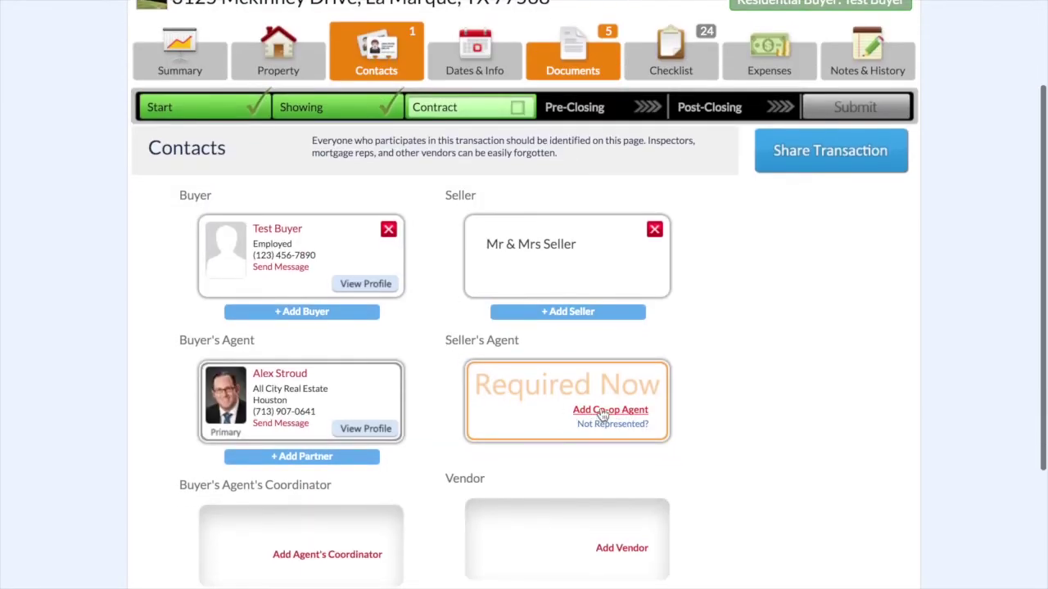
left_click(602, 412)
left_click(451, 222)
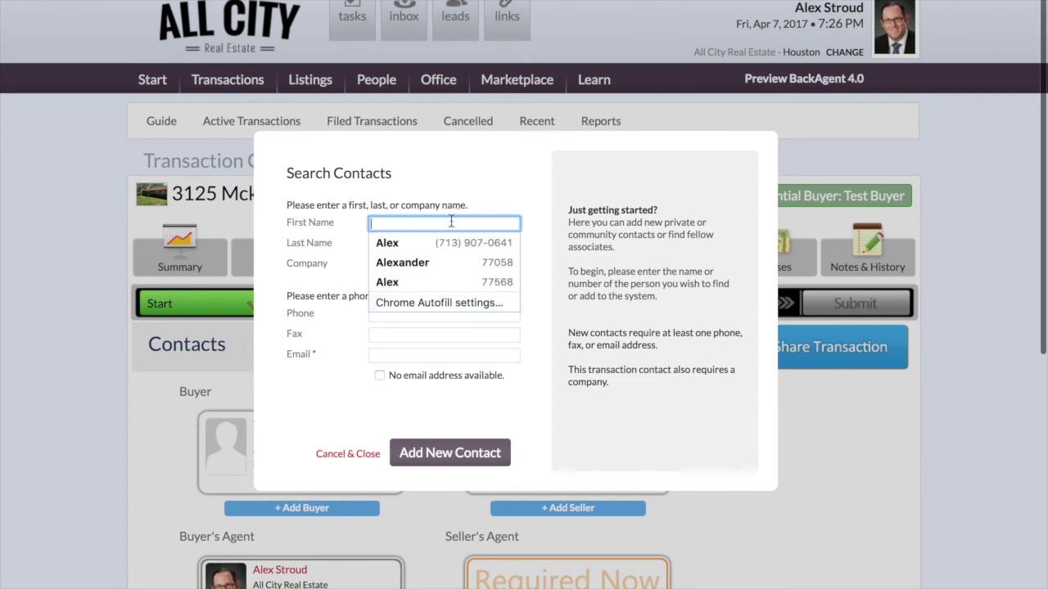
left_click(433, 243)
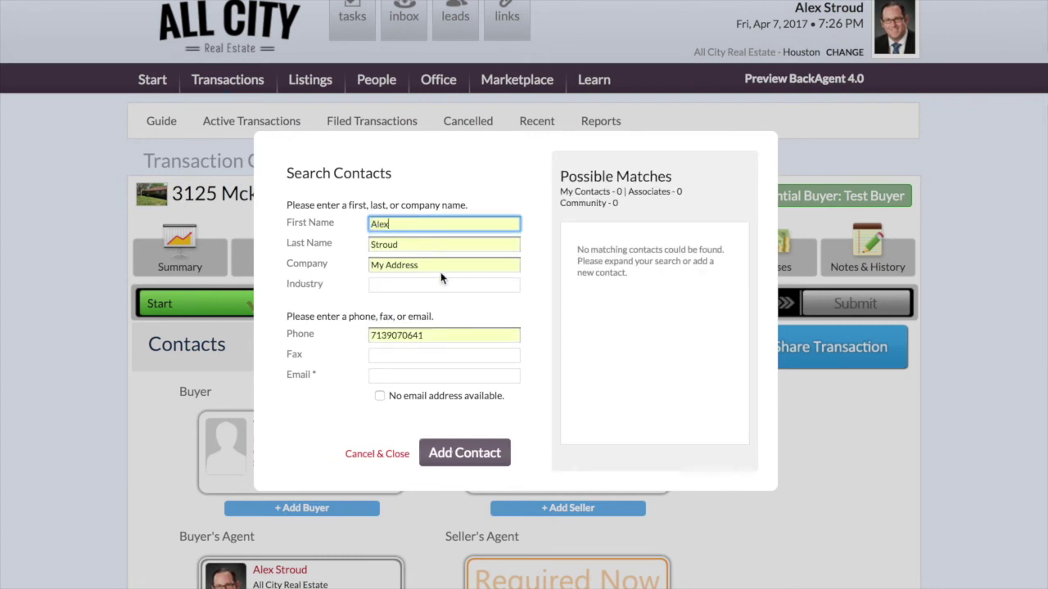
scroll(432, 292, "down", 1)
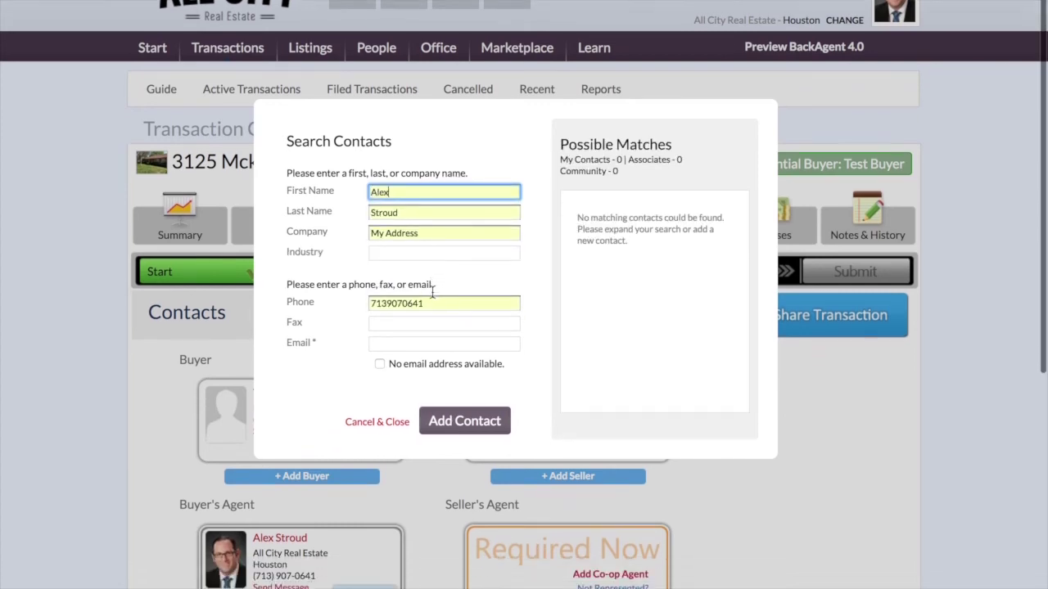
left_click(456, 404)
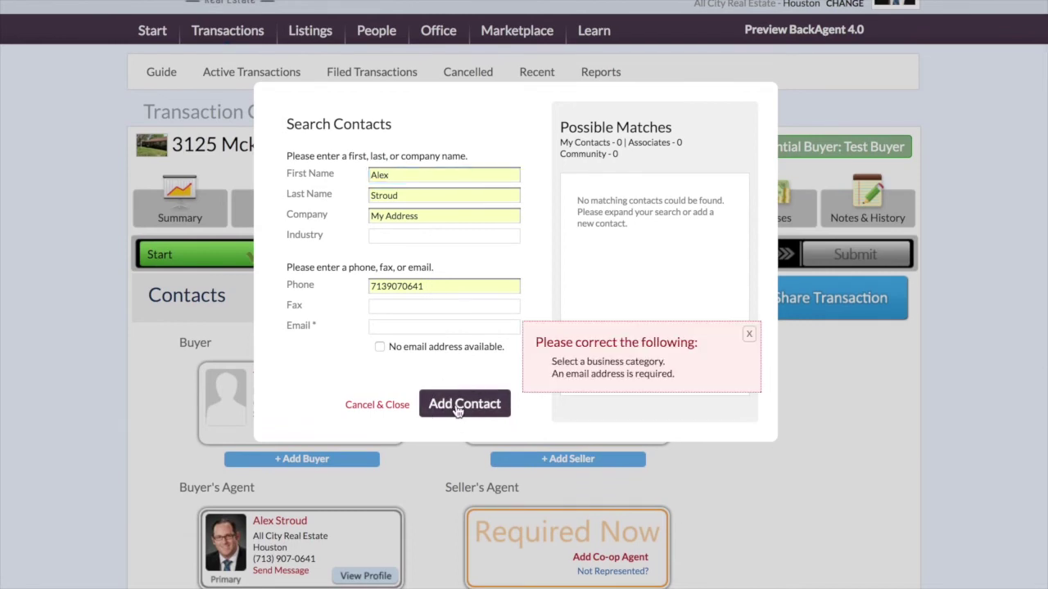
left_click(448, 328)
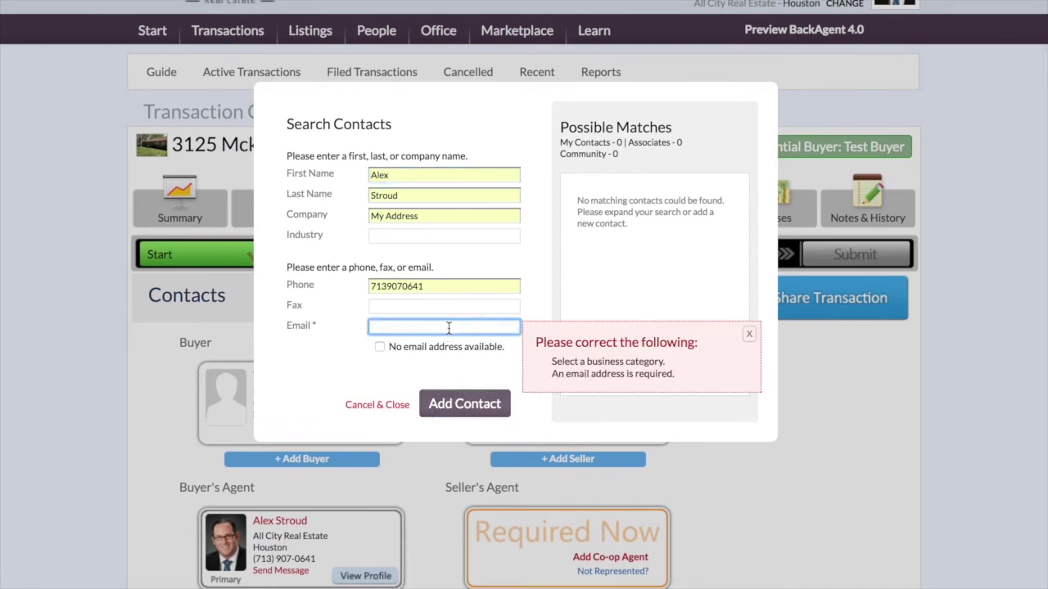
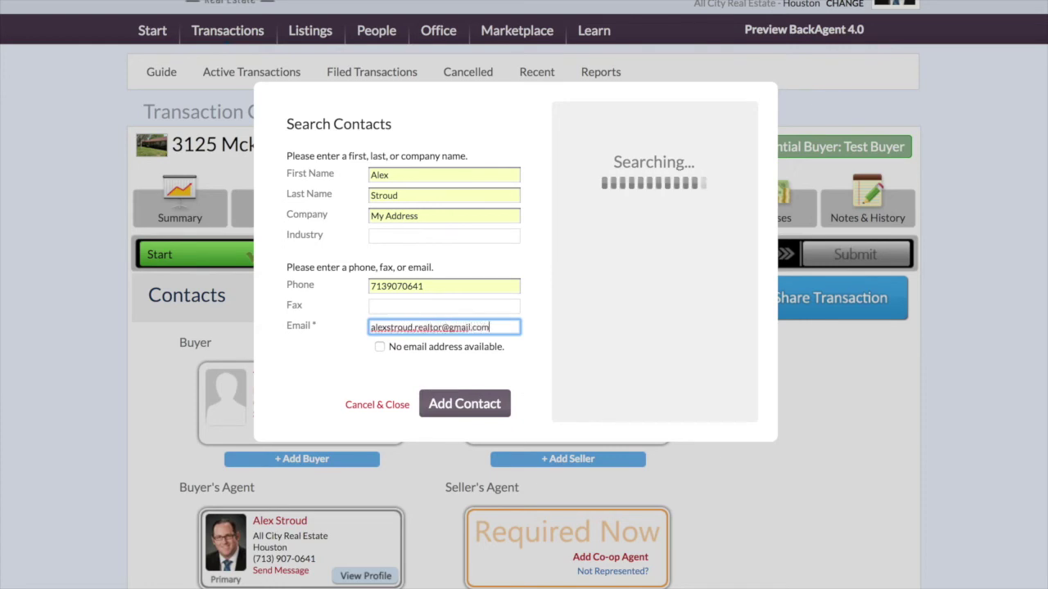
left_click(465, 402)
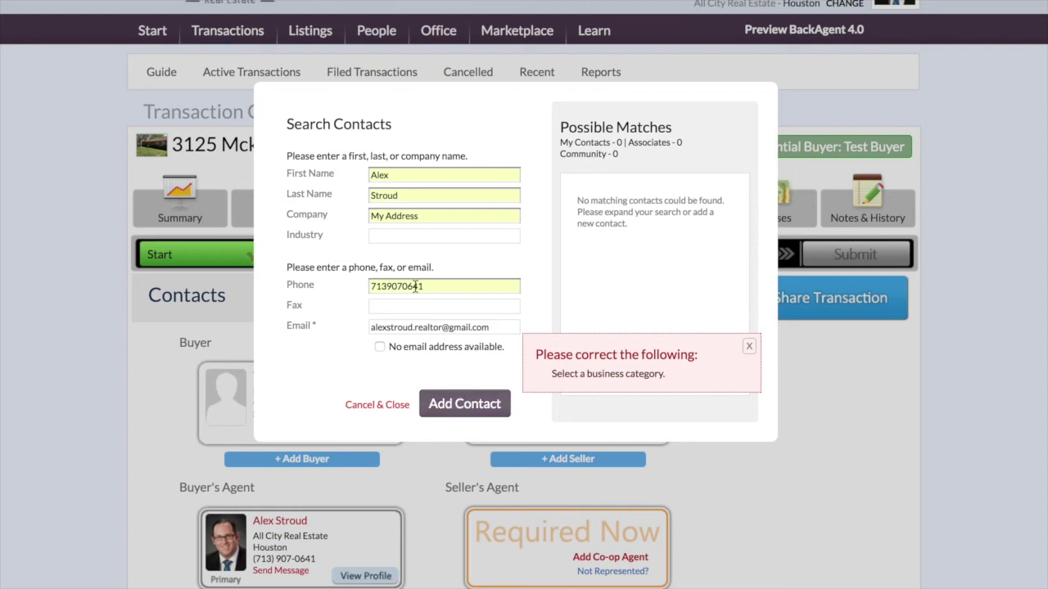
left_click(414, 235)
type("Rea")
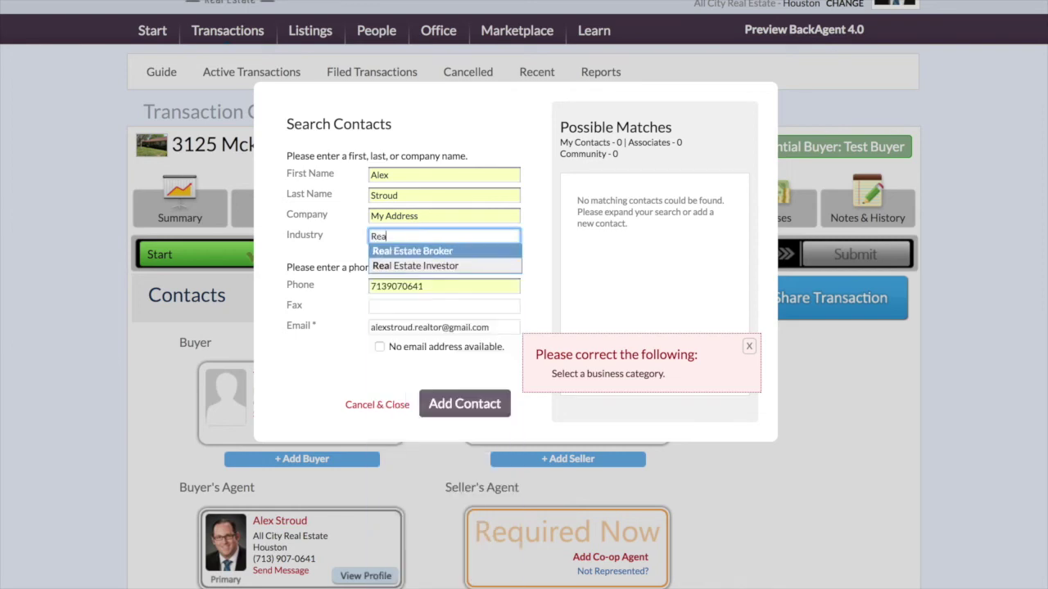
left_click(419, 251)
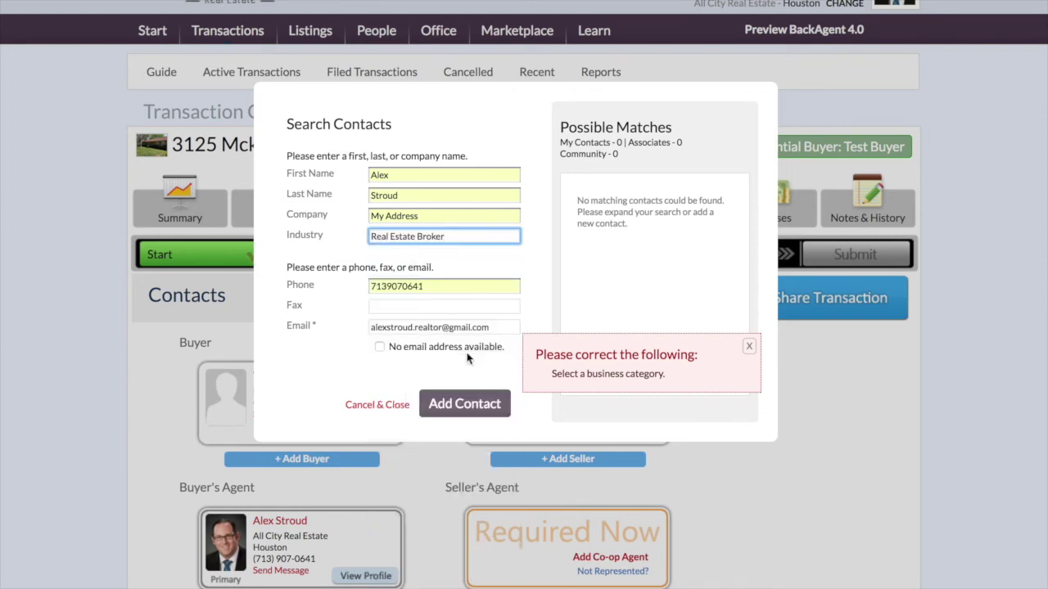
left_click(464, 404)
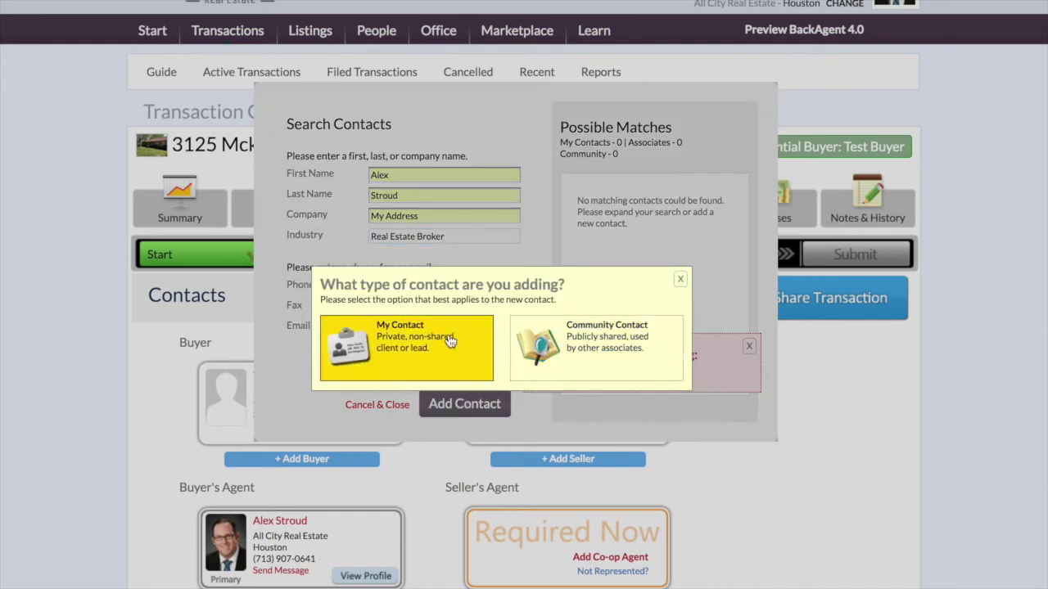
left_click(385, 340)
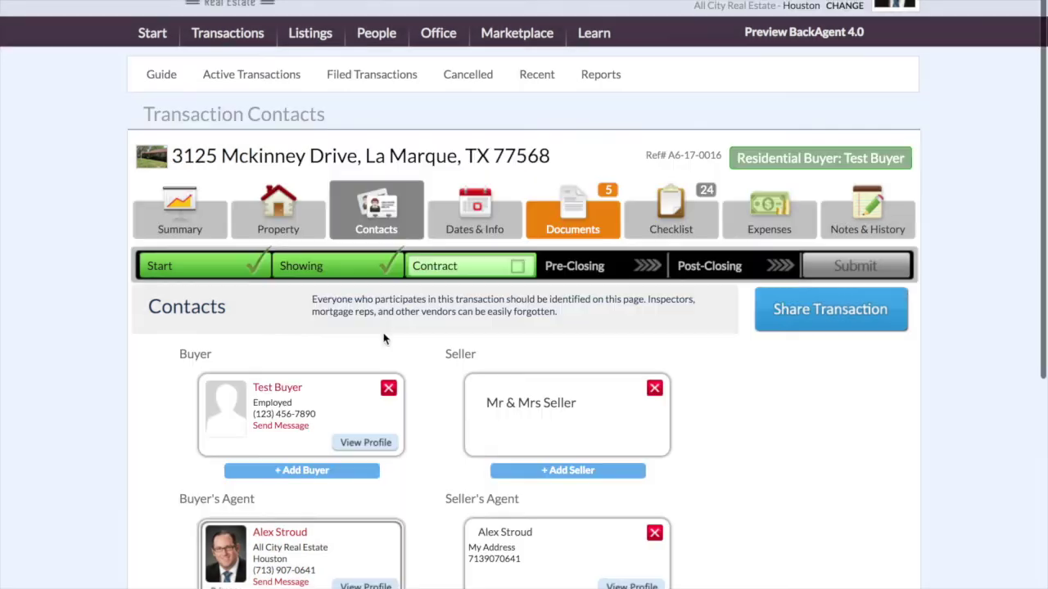
scroll(115, 245, "down", 2)
scroll(113, 246, "down", 5)
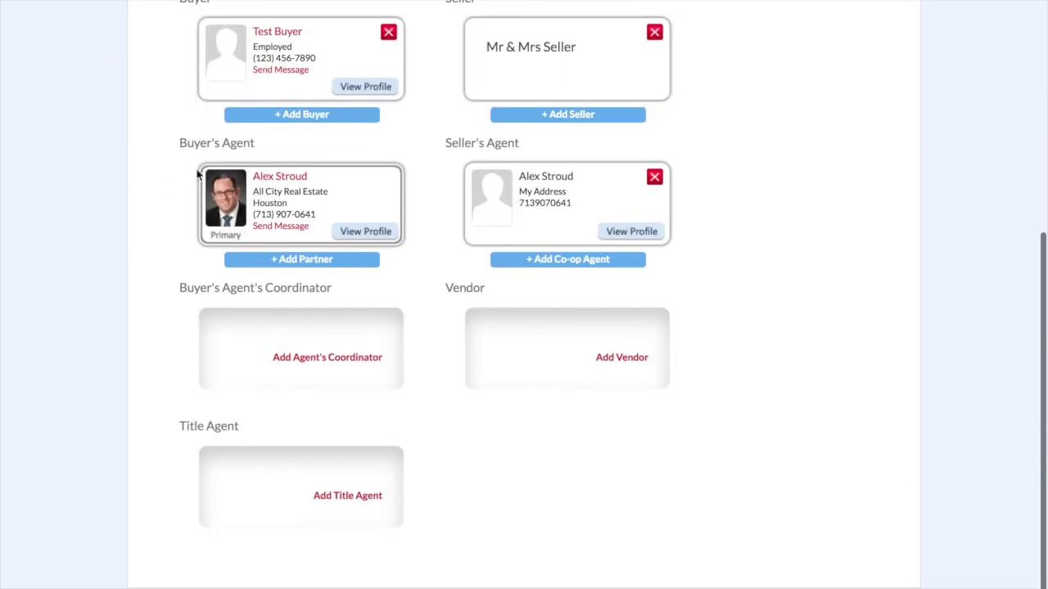
scroll(692, 278, "up", 1)
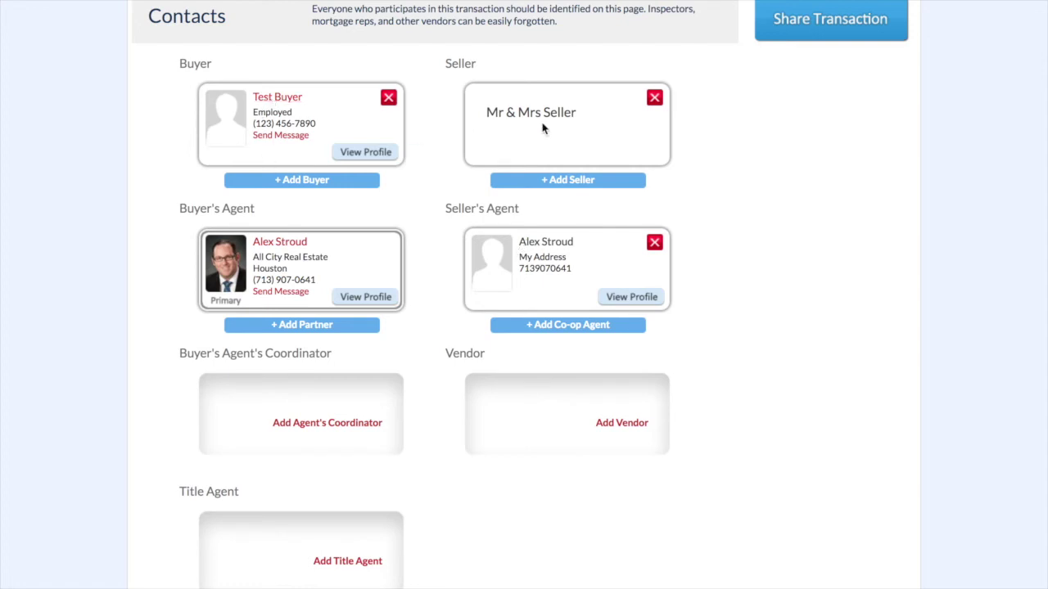
scroll(432, 184, "down", 3)
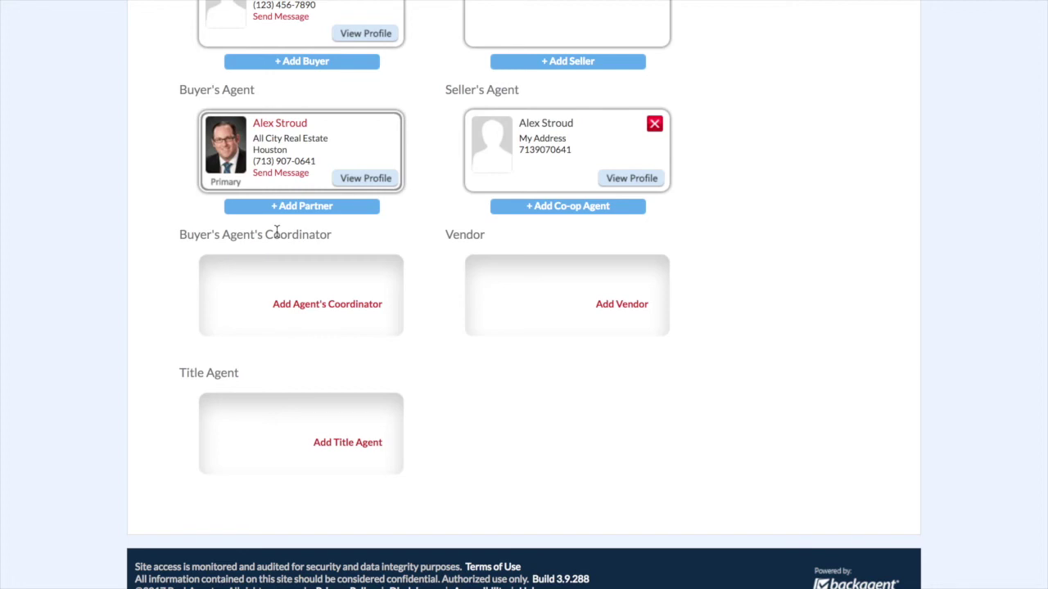
- Set the buyer's agent's own contact as the buyer's agent's coordinator
left_click(315, 307)
left_click(454, 224)
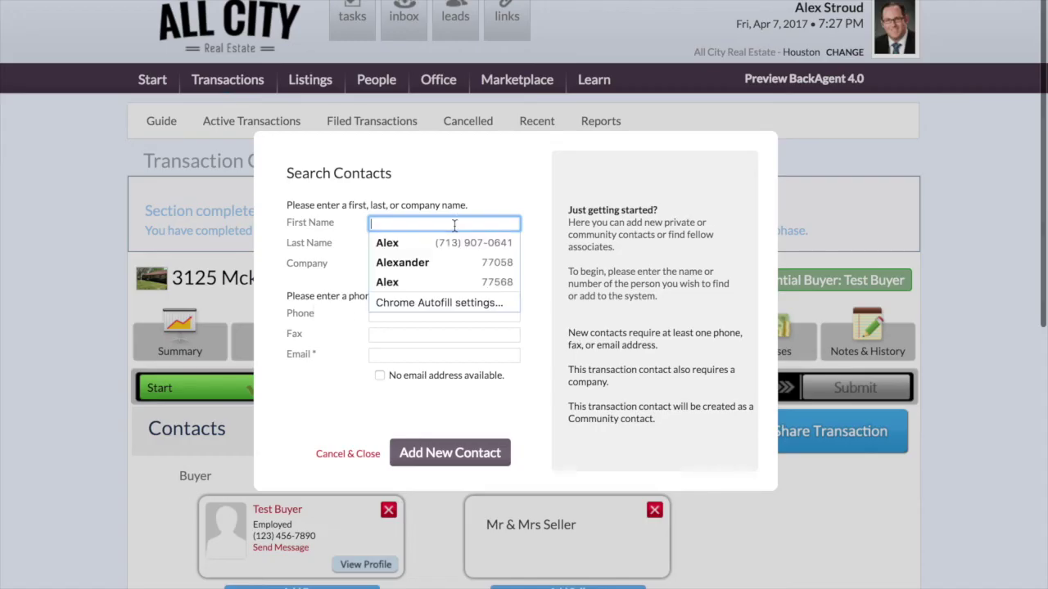
type("Alex")
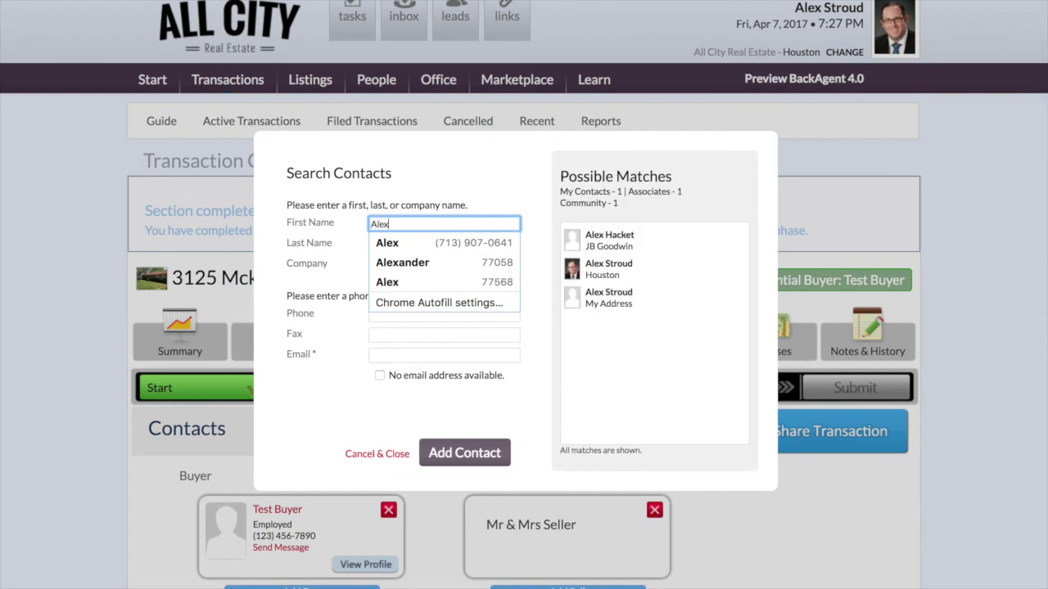
left_click(601, 275)
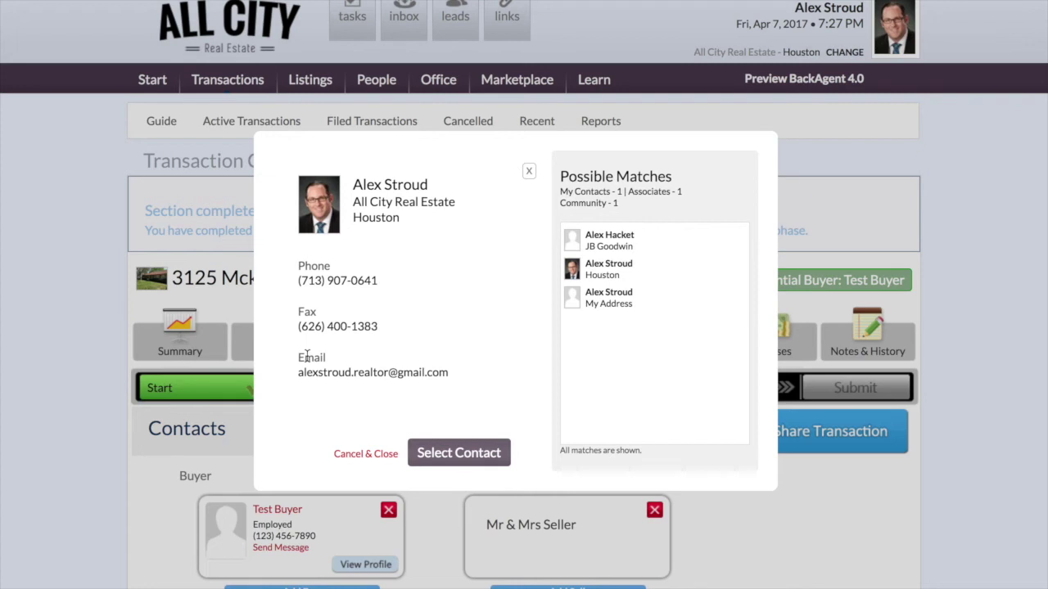
left_click(458, 458)
- Search for and select the Sky Realty contact as the title agent
scroll(433, 489, "down", 5)
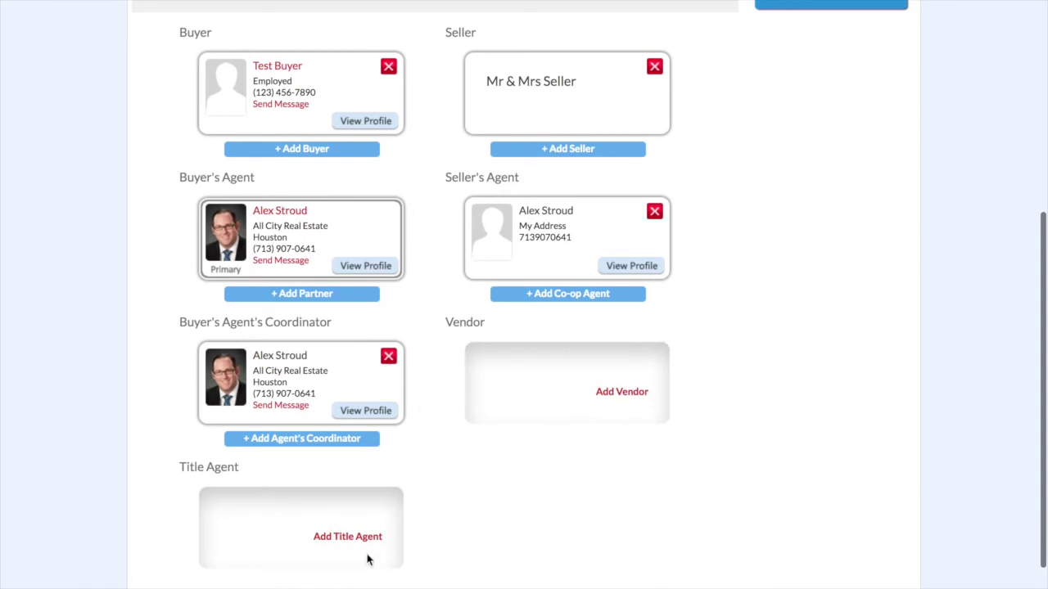
left_click(360, 539)
left_click(422, 226)
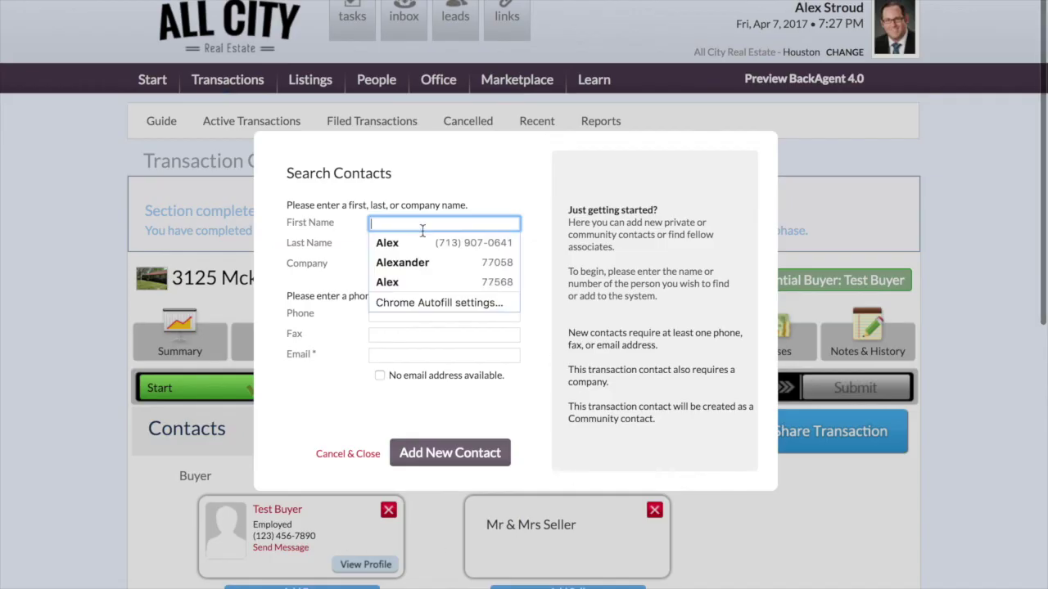
type("Kelli")
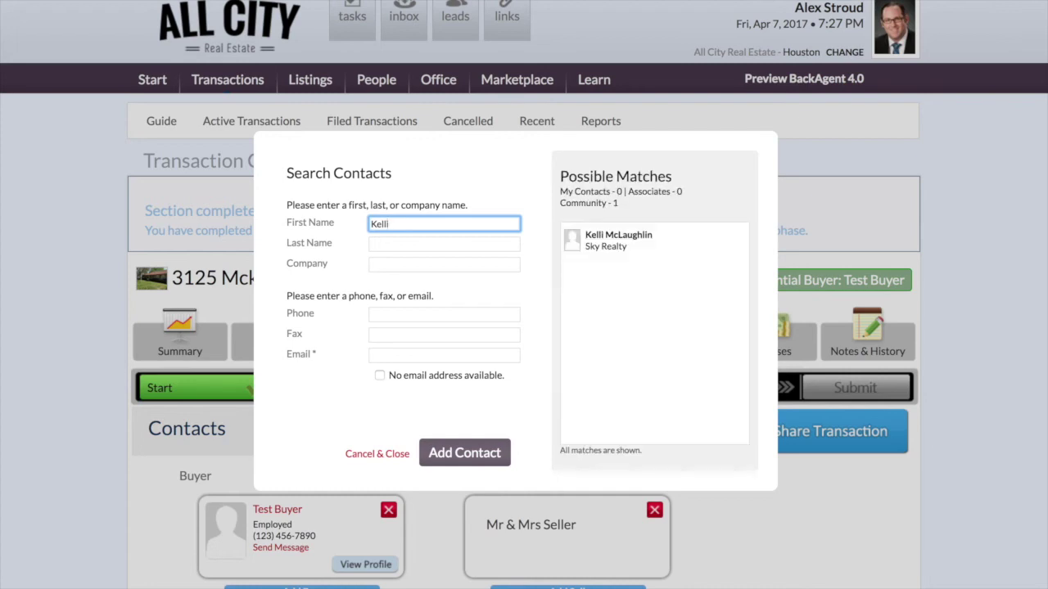
left_click(626, 239)
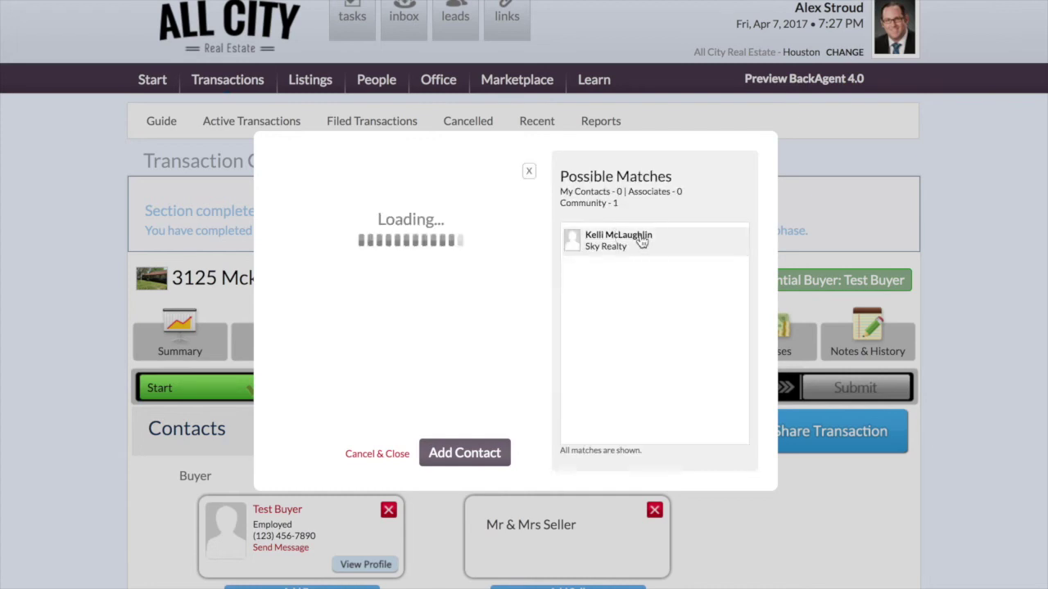
left_click(462, 453)
scroll(416, 458, "down", 7)
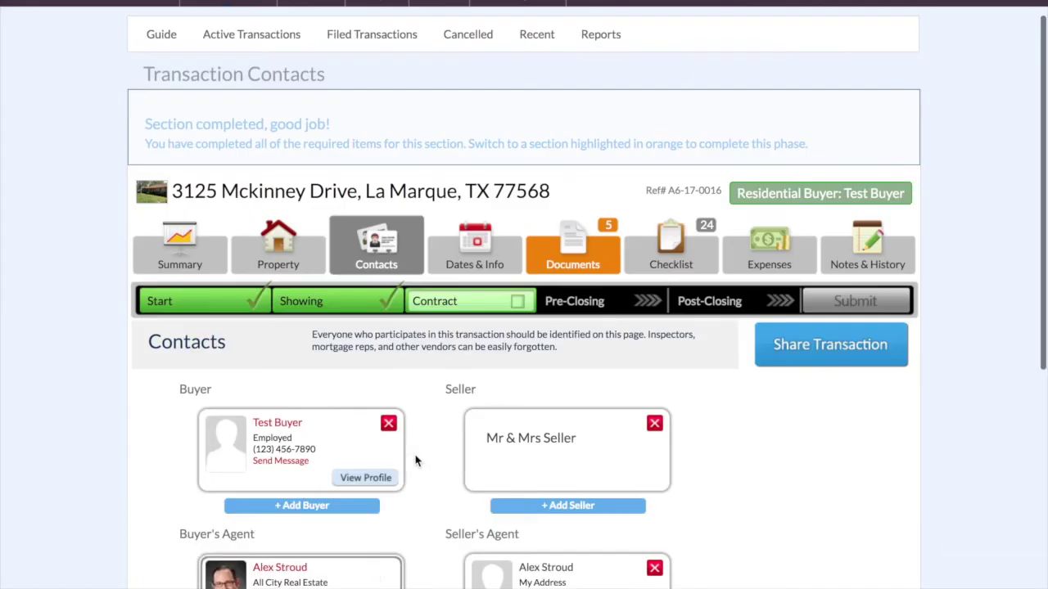
- Start a new vendor with the inspector's first and last name and company Base-Line Home Inspection
left_click(616, 292)
left_click(454, 223)
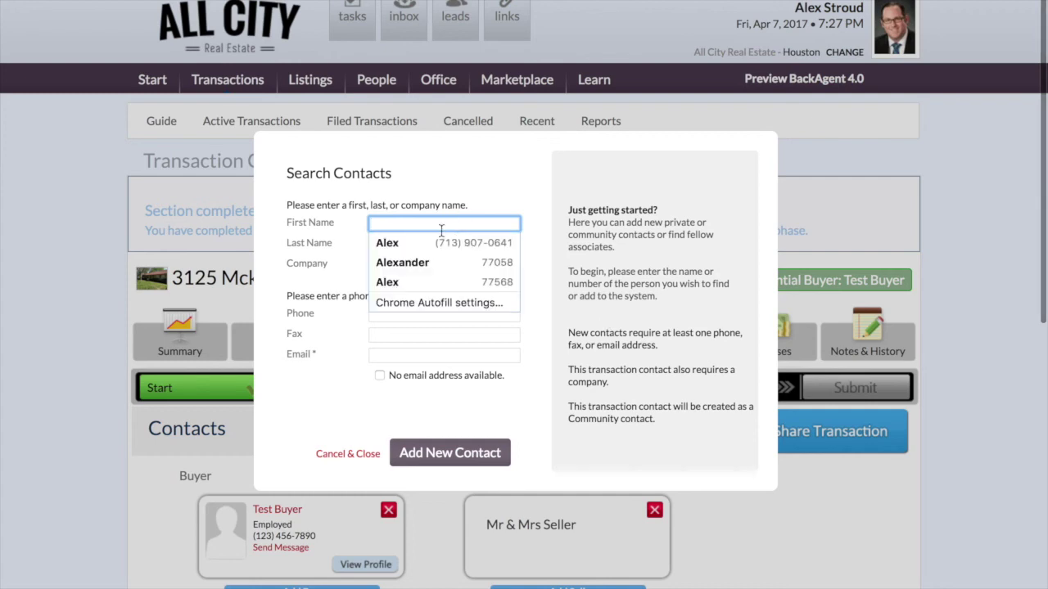
left_click(303, 240)
left_click(410, 266)
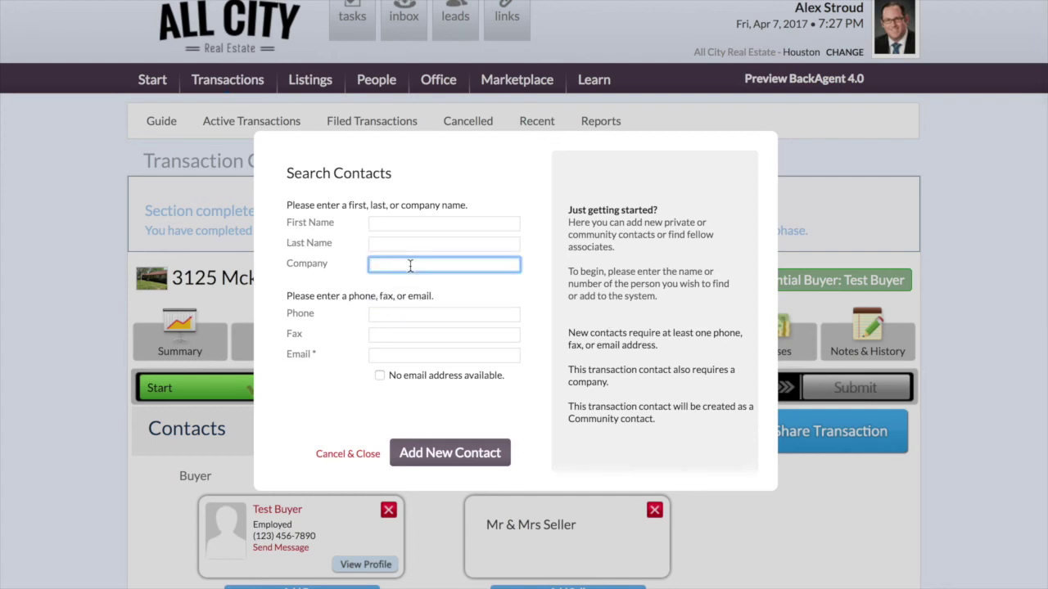
type("Base")
key("BackSpace")
key("BackSpace")
key("BackSpace")
key("BackSpace")
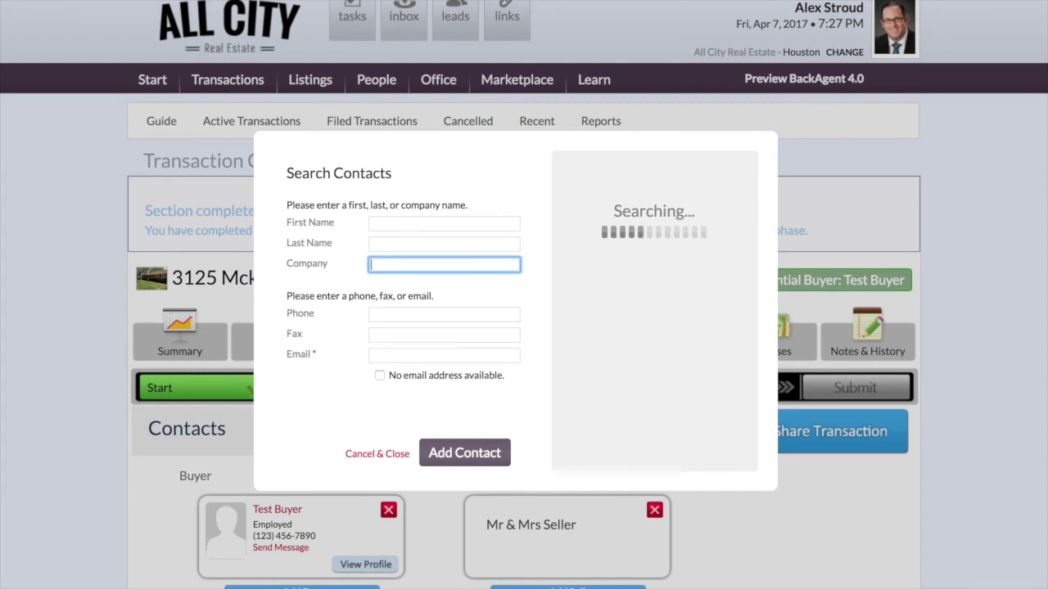
left_click(423, 226)
type("John")
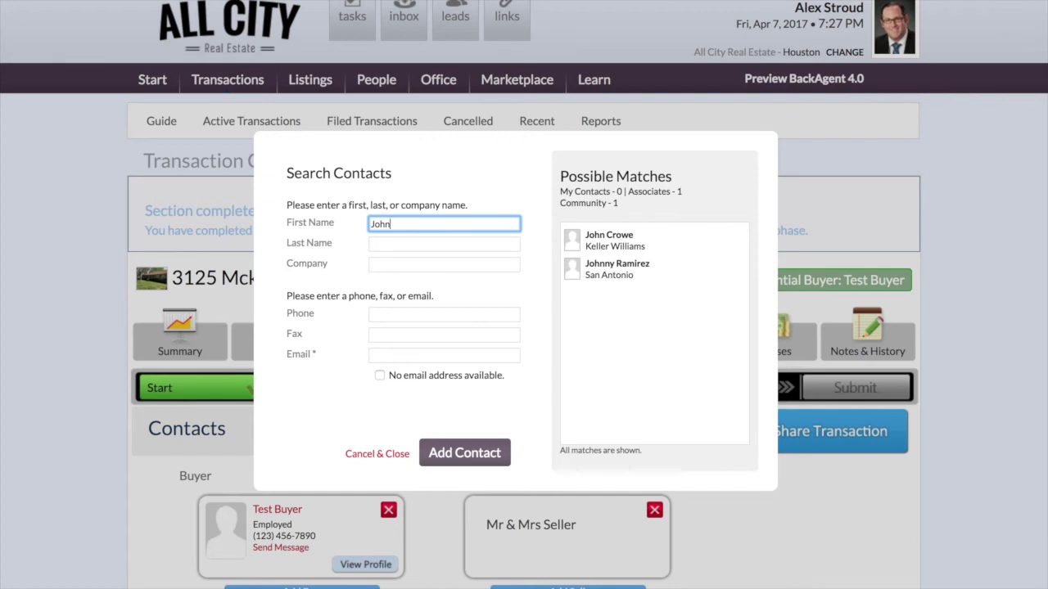
key("BackSpace")
key("BackSpace")
key("BackSpace")
key("BackSpace")
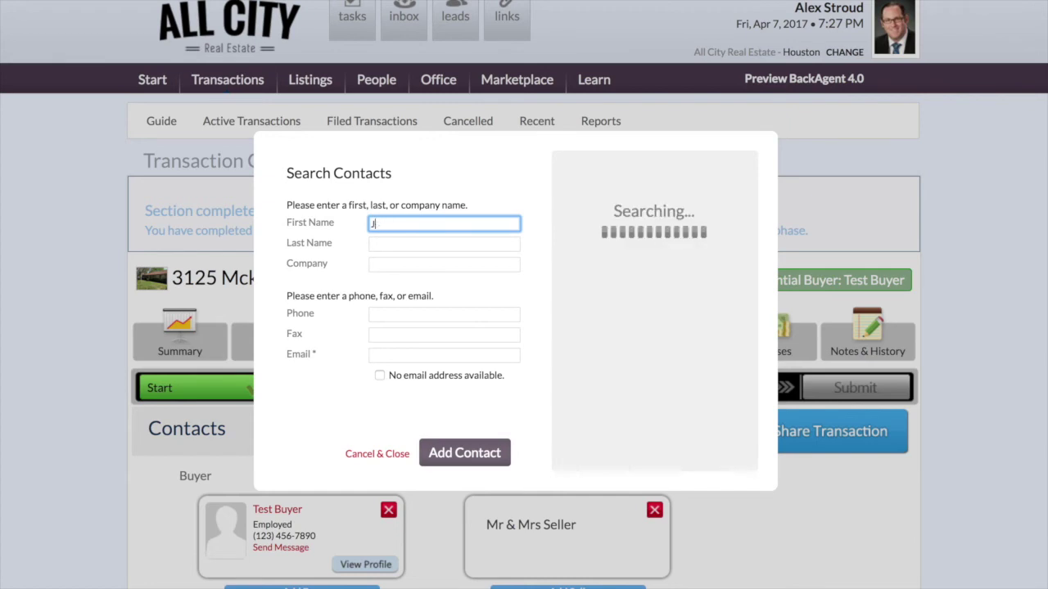
key("Tab")
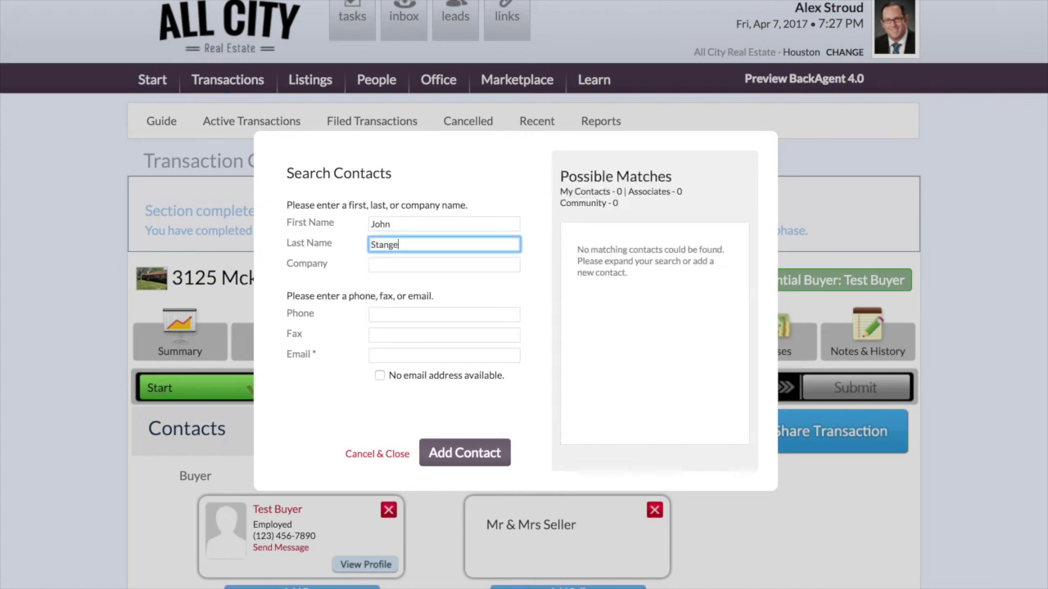
key("Tab")
type("Ind")
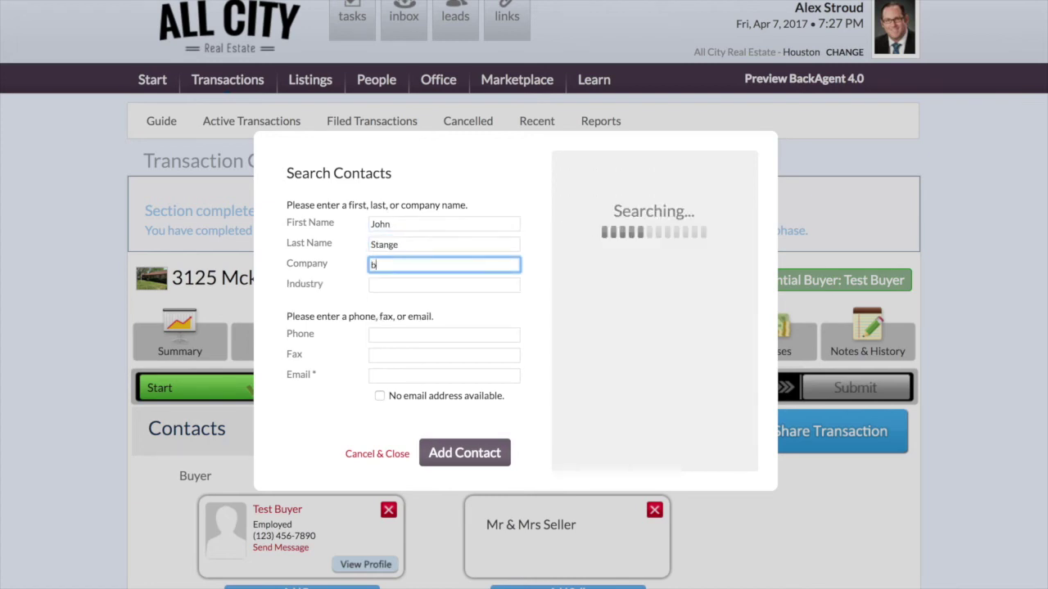
key("BackSpace")
key("BackSpace")
key("BackSpace")
type("Base-")
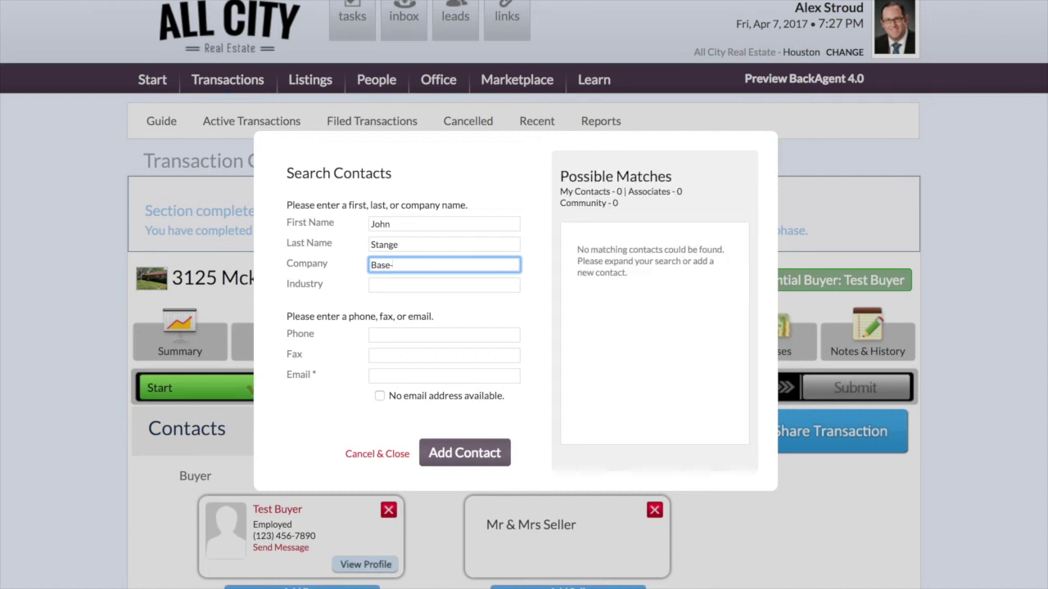
type("Line Home Inspection")
- Set industry to Home Inspection, enter the phone and a corrected e-mail, and add the vendor
key("Tab")
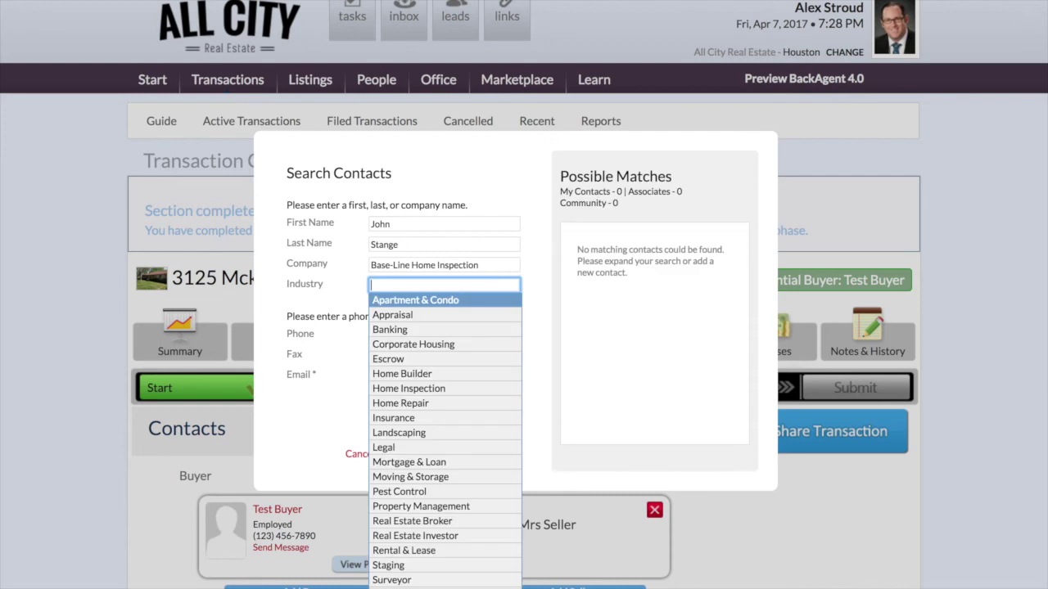
left_click(416, 389)
left_click(399, 333)
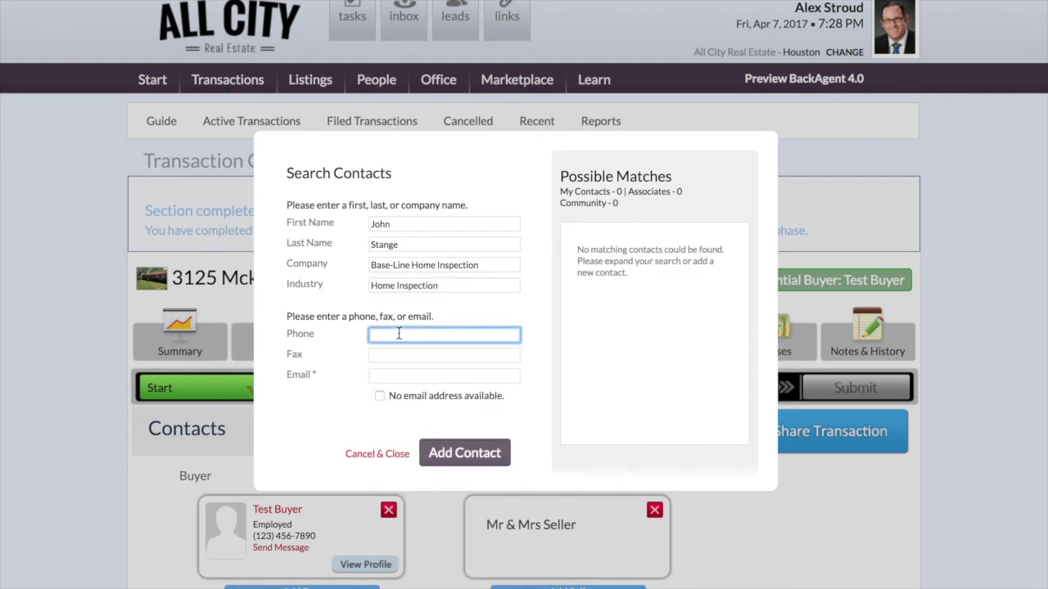
type("111-222-3333")
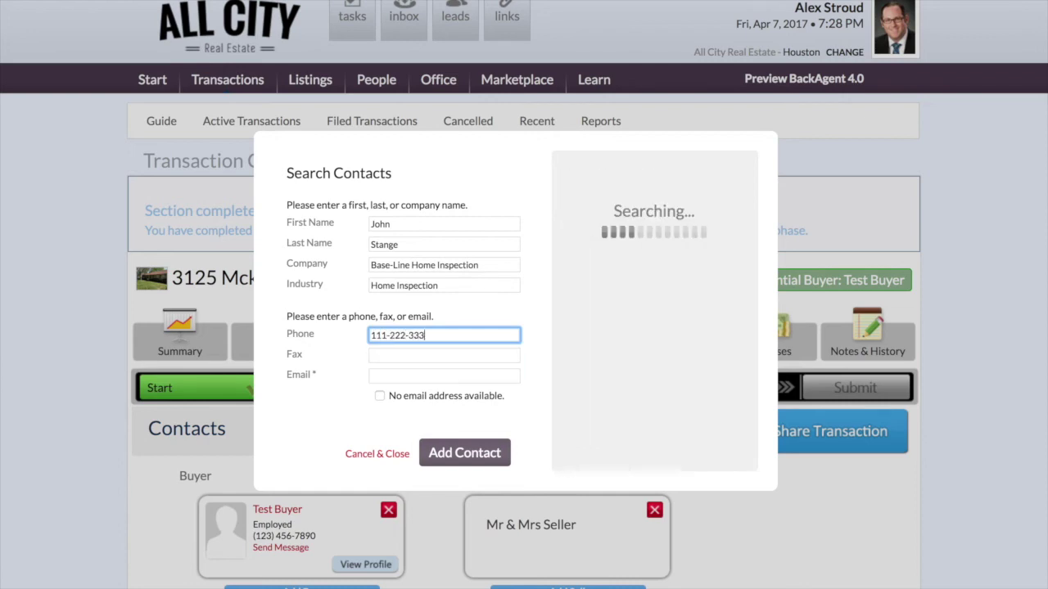
key("Tab")
key("Tab")
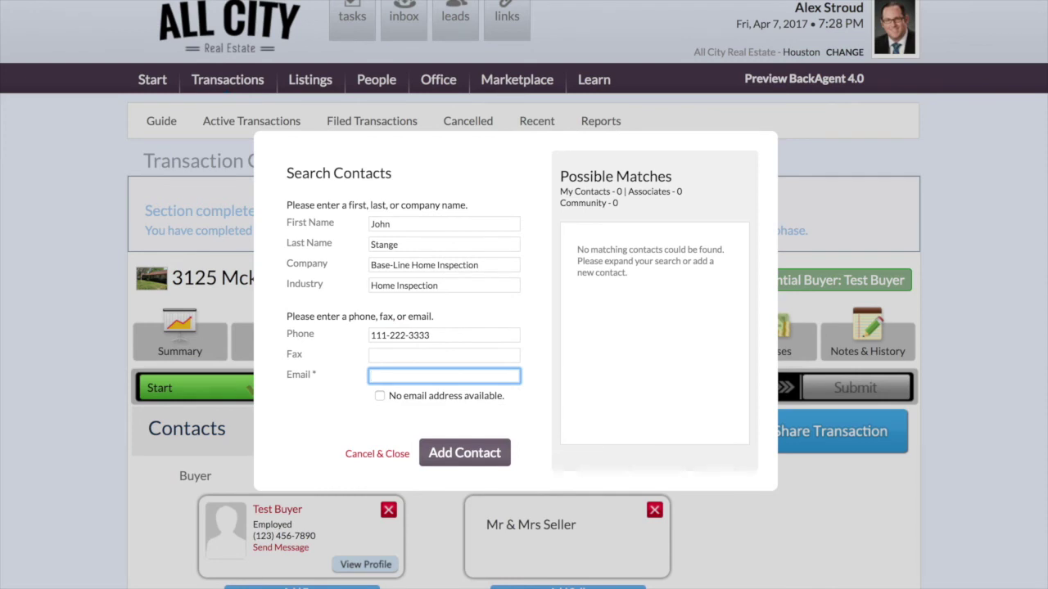
type("inspector@")
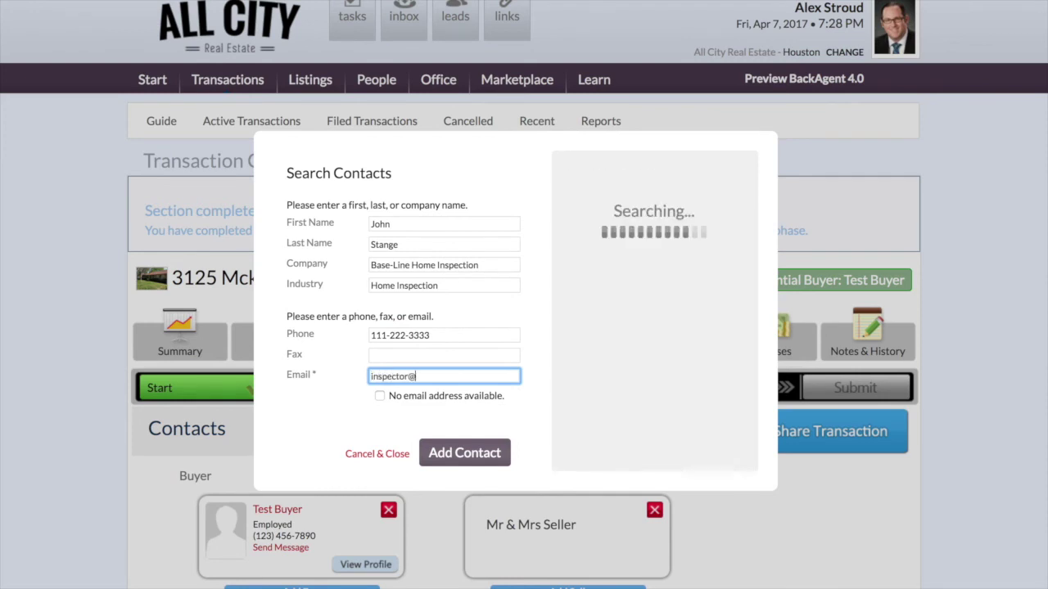
type("ldon'tremember.com")
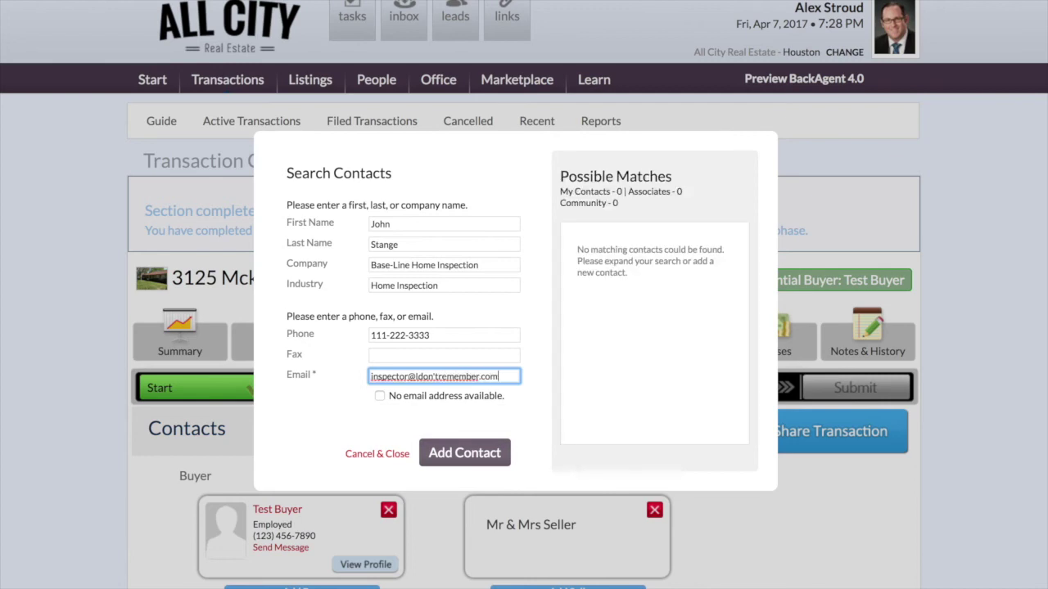
left_click(475, 459)
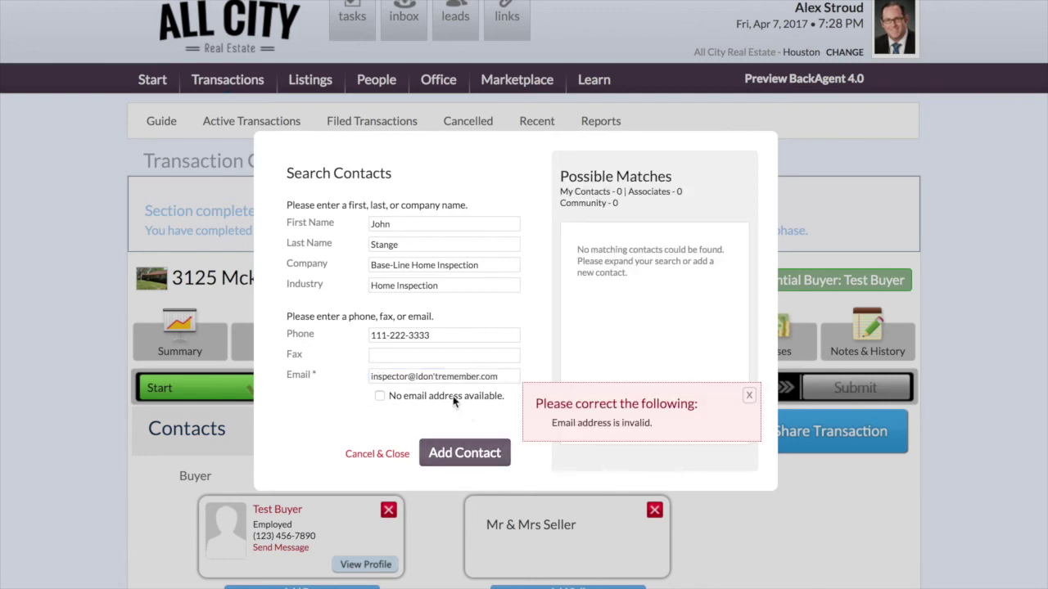
left_click(440, 377)
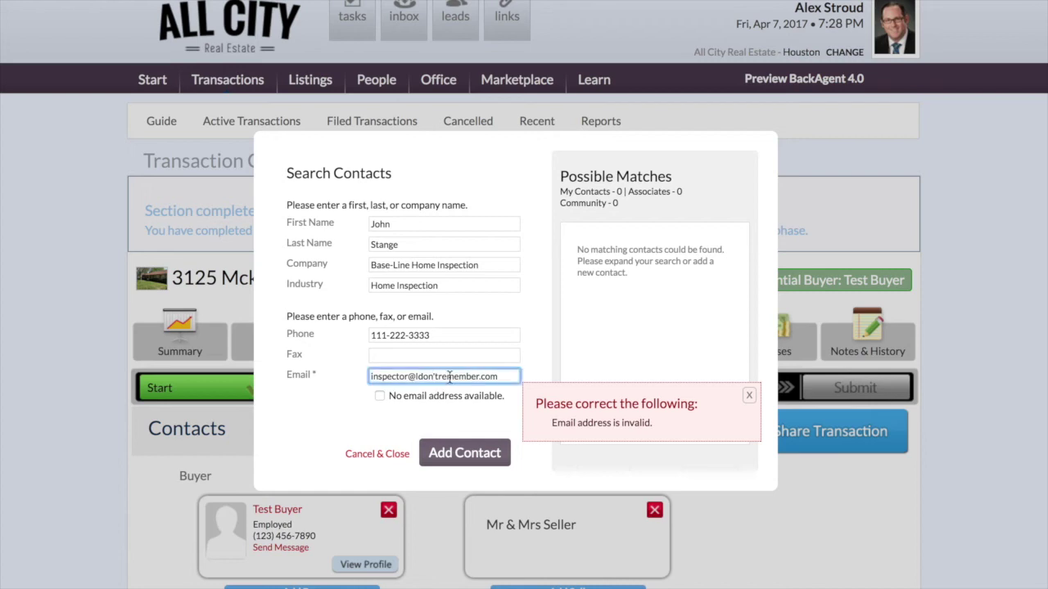
key("BackSpace")
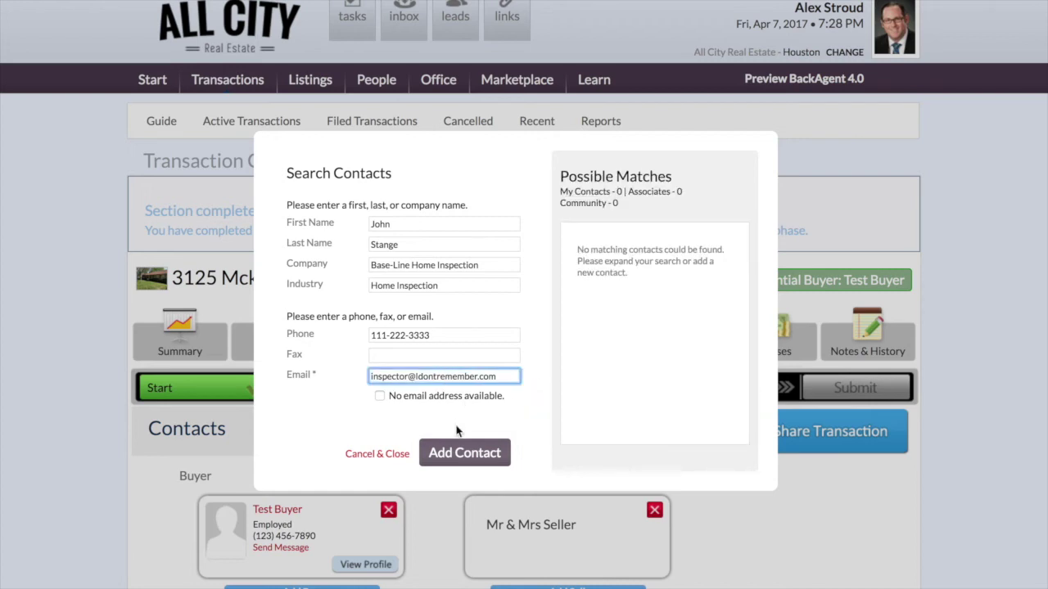
left_click(458, 451)
- Open the Documents page and review the five contract documents required now
scroll(441, 440, "down", 5)
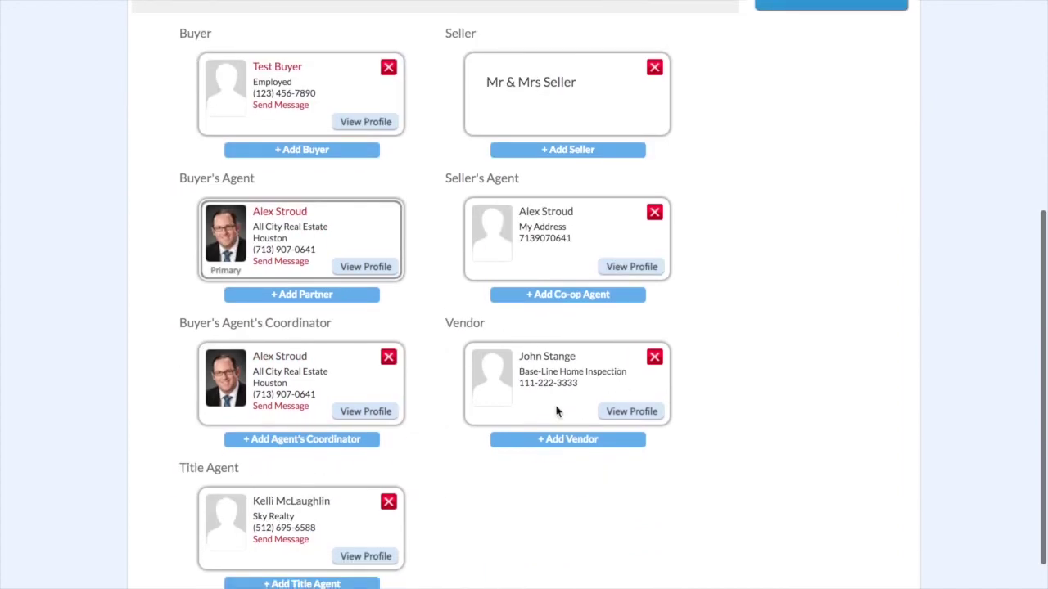
scroll(437, 393, "down", 1)
scroll(437, 393, "up", 3)
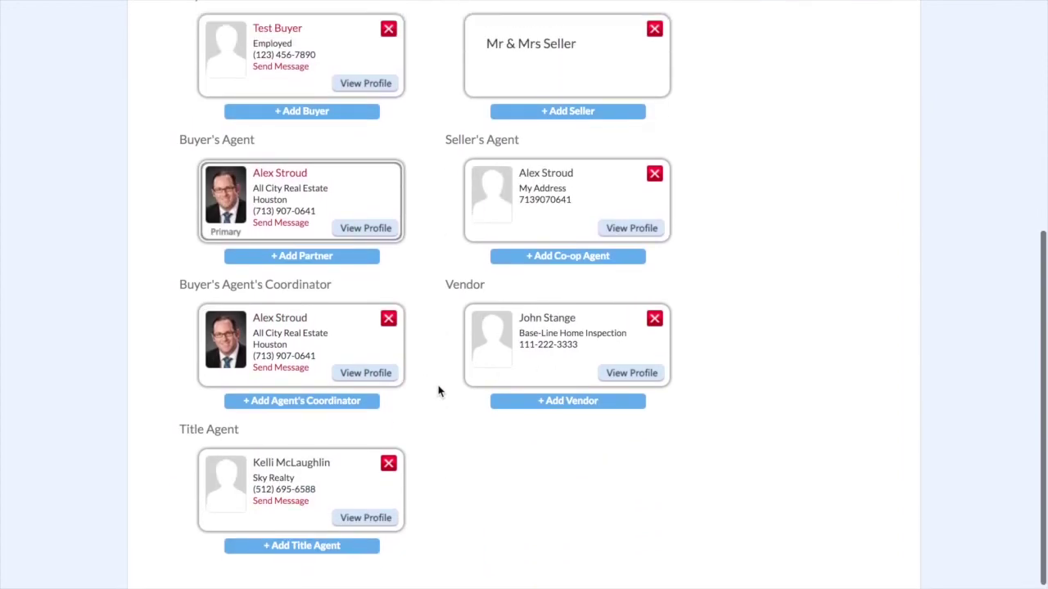
scroll(438, 391, "up", 2)
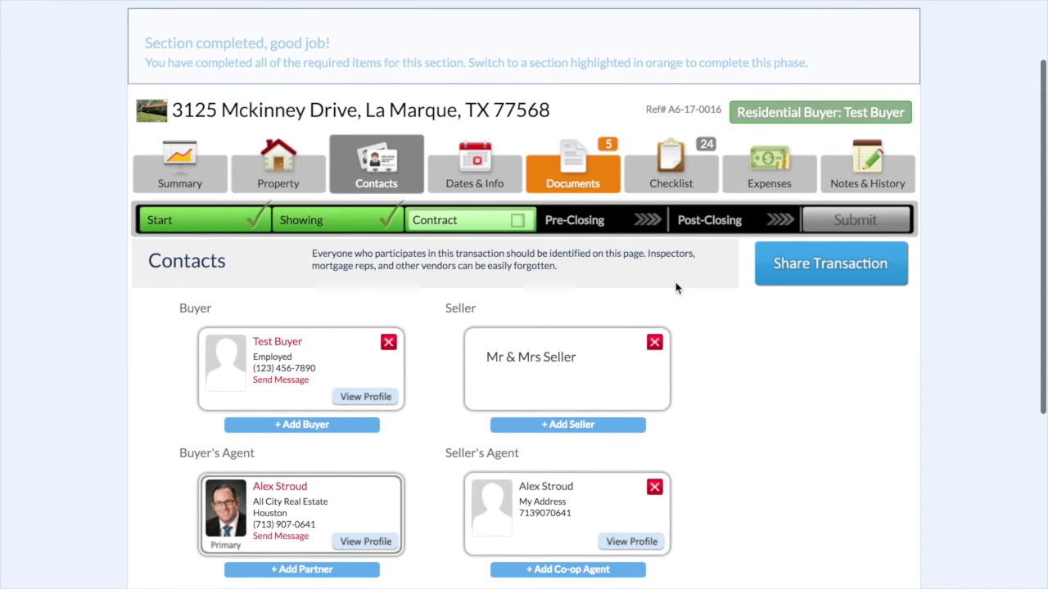
left_click(573, 164)
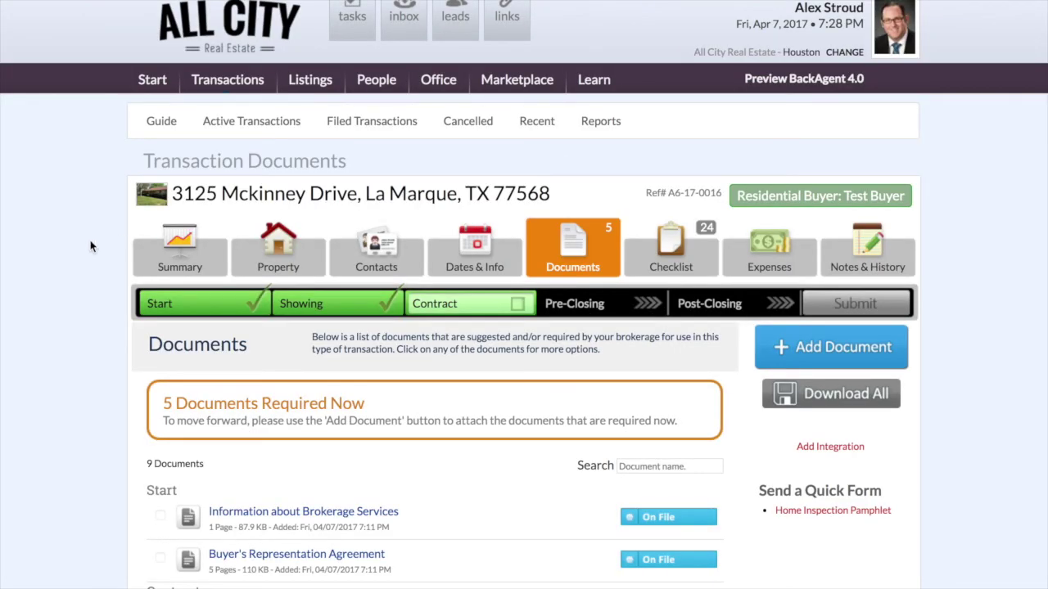
scroll(90, 244, "down", 4)
scroll(90, 247, "down", 1)
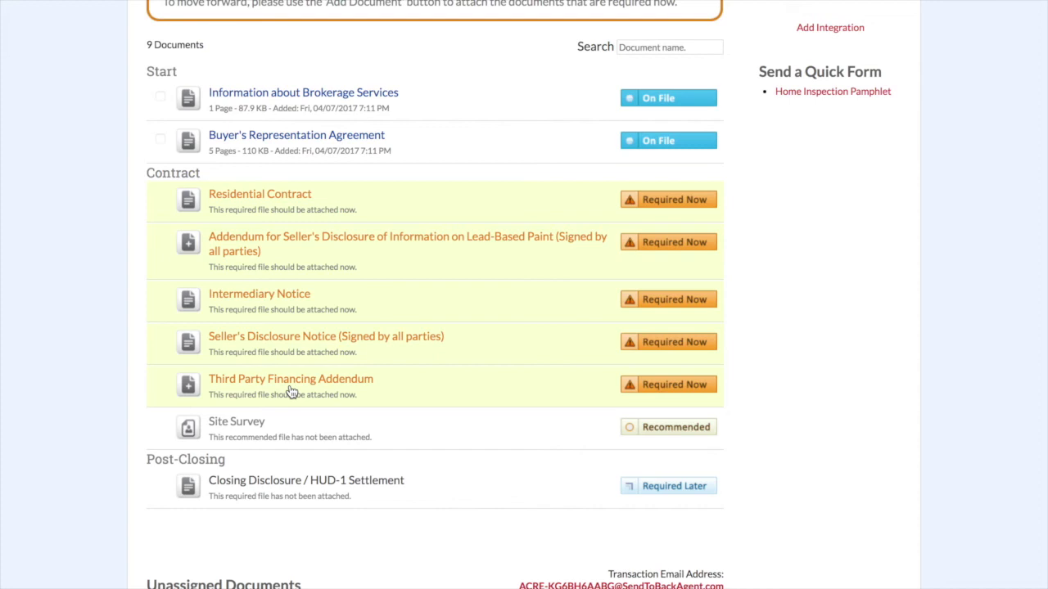
scroll(718, 258, "up", 3)
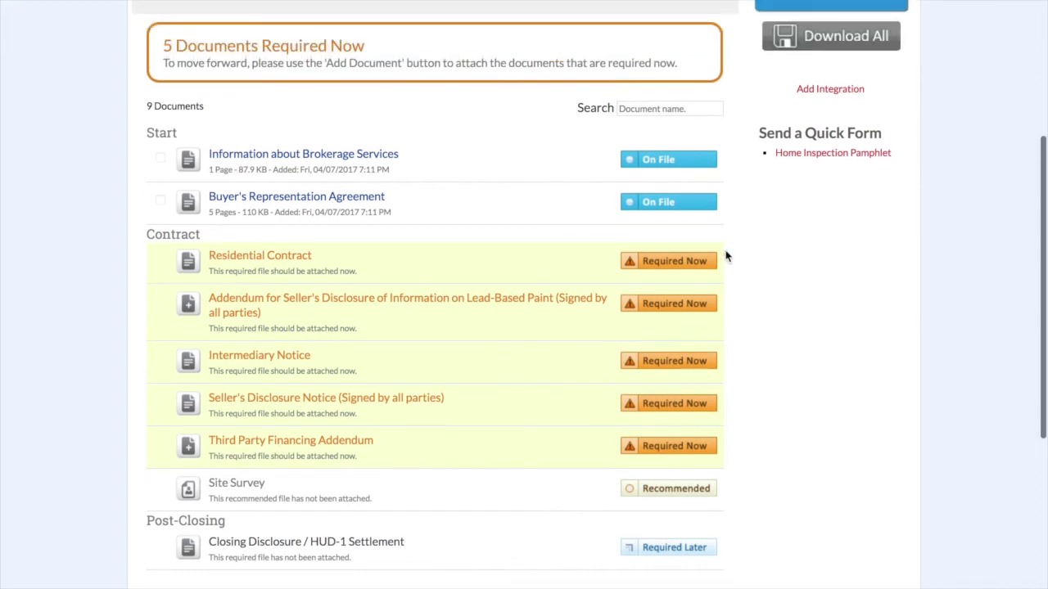
- Upload the residential contract and three addendum PDFs, excluding the representation agreement and brokerage services files
left_click(822, 45)
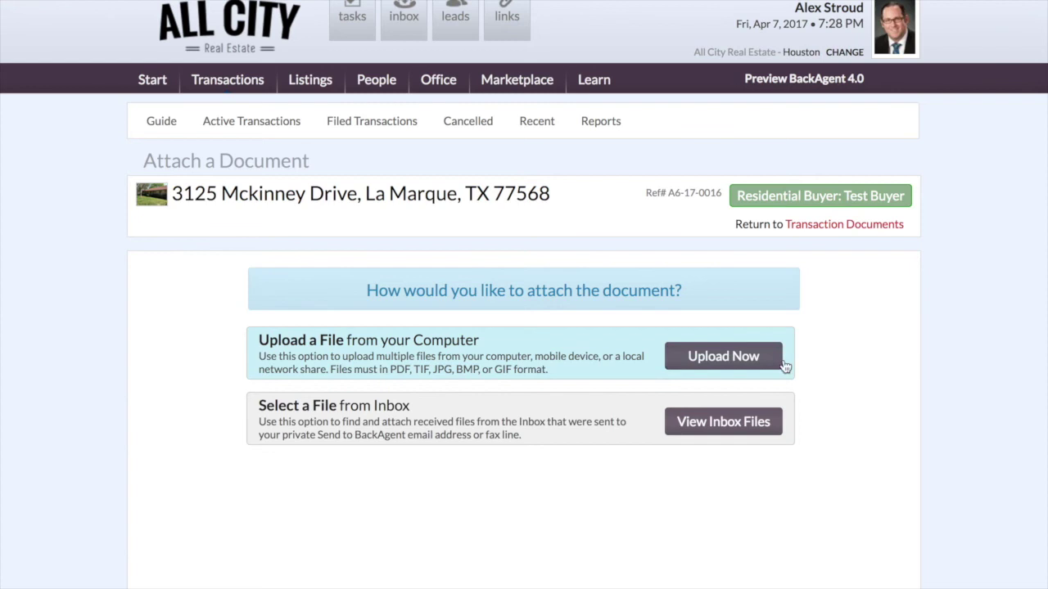
left_click(704, 357)
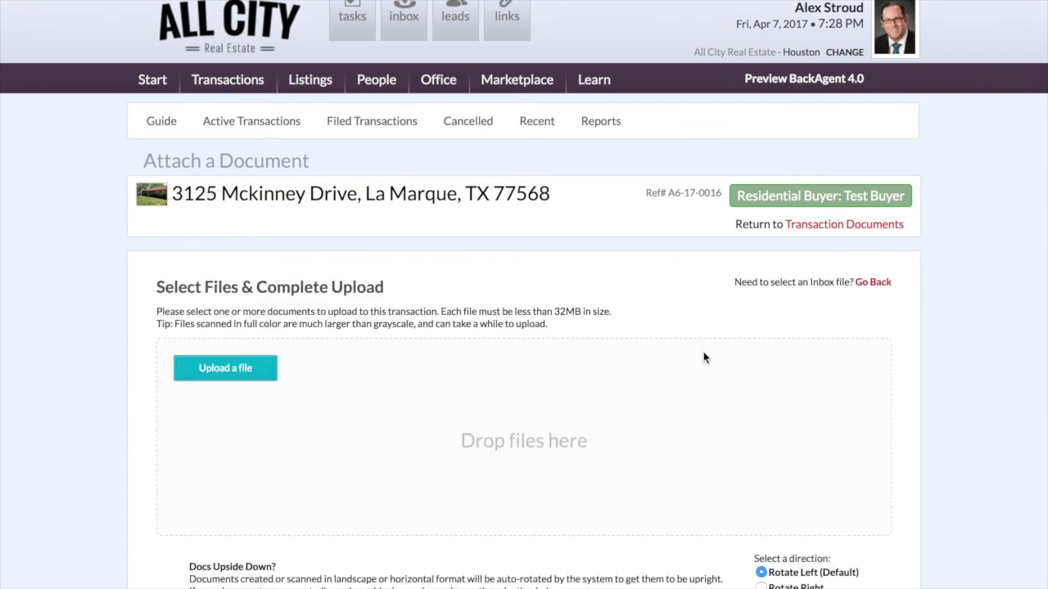
left_click(244, 369)
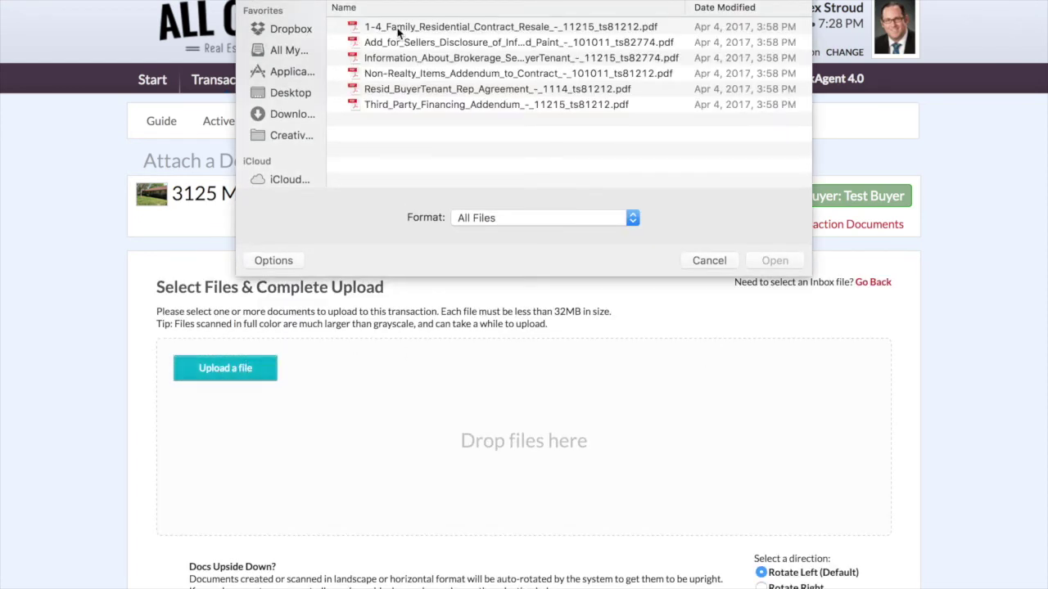
left_click(399, 30)
left_click(412, 111, "shift")
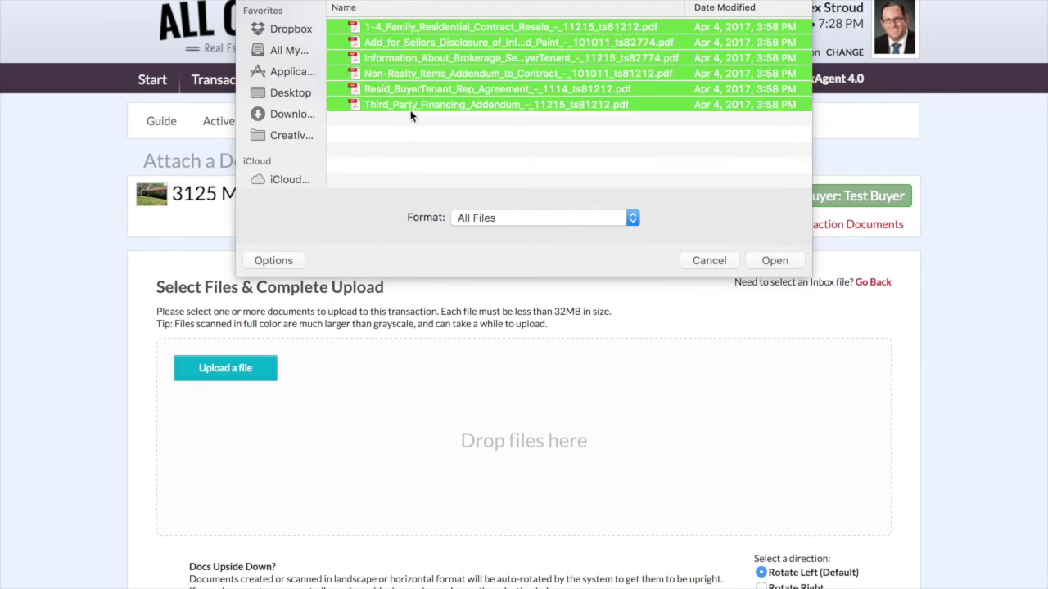
left_click(407, 90, "super")
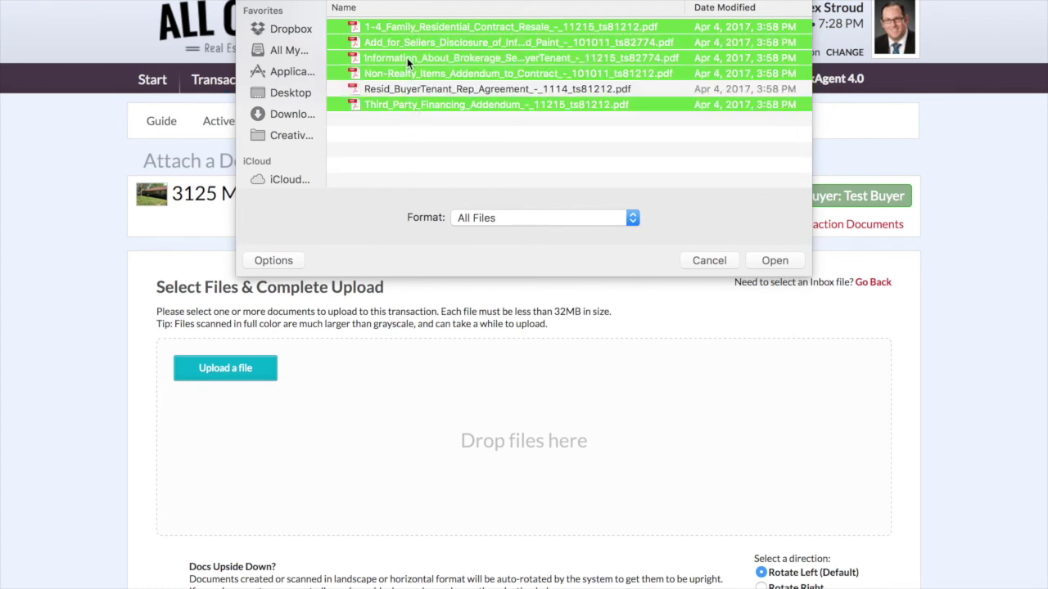
left_click(407, 57, "super")
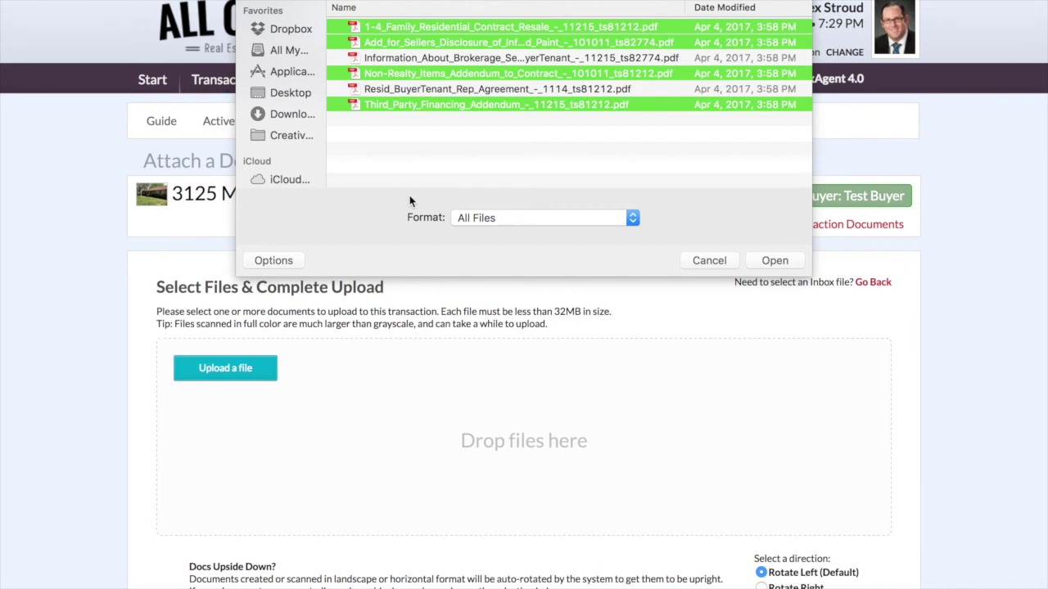
left_click(765, 260)
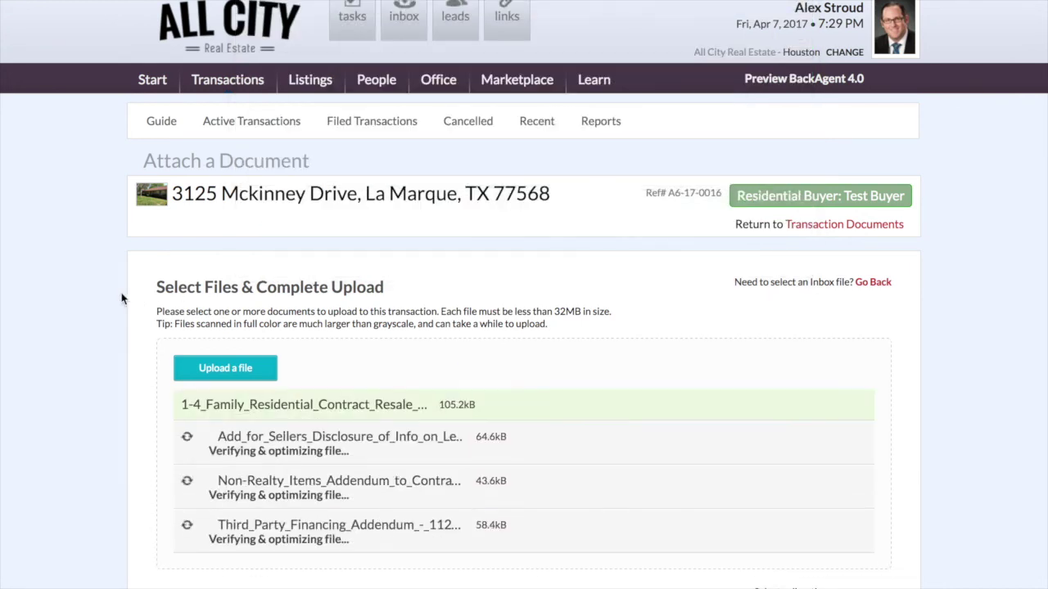
- Create a 'Residential Contract' document from all nine contract pages and save it
scroll(121, 298, "down", 2)
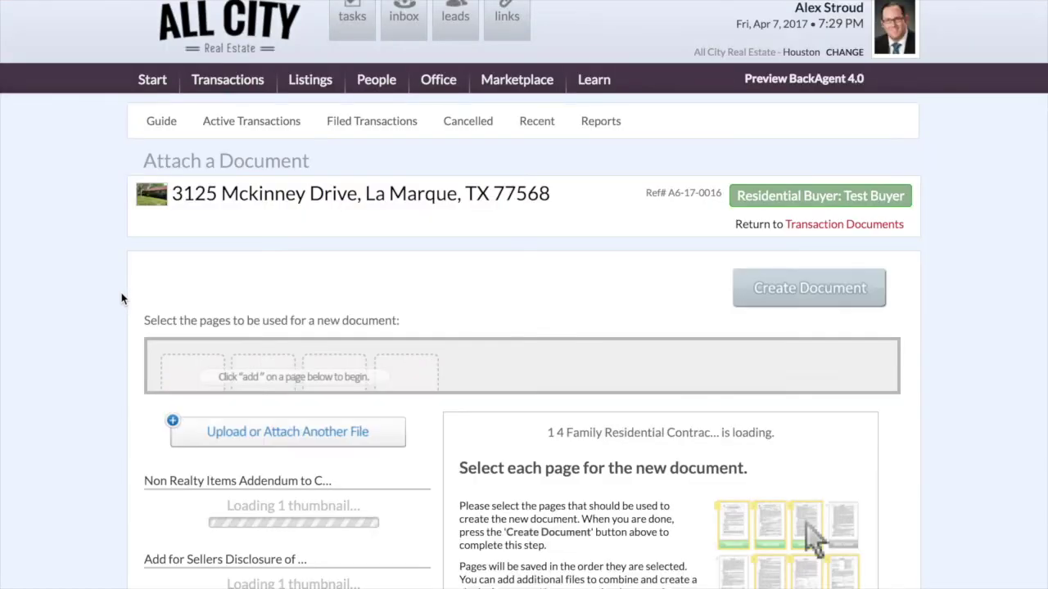
scroll(121, 299, "down", 5)
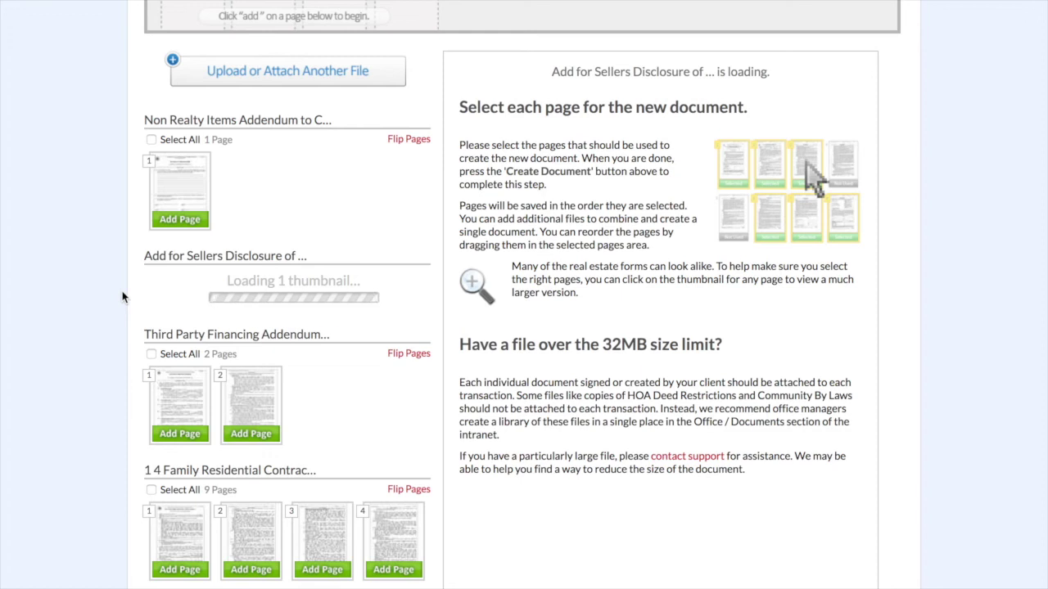
scroll(122, 296, "down", 1)
scroll(121, 296, "down", 5)
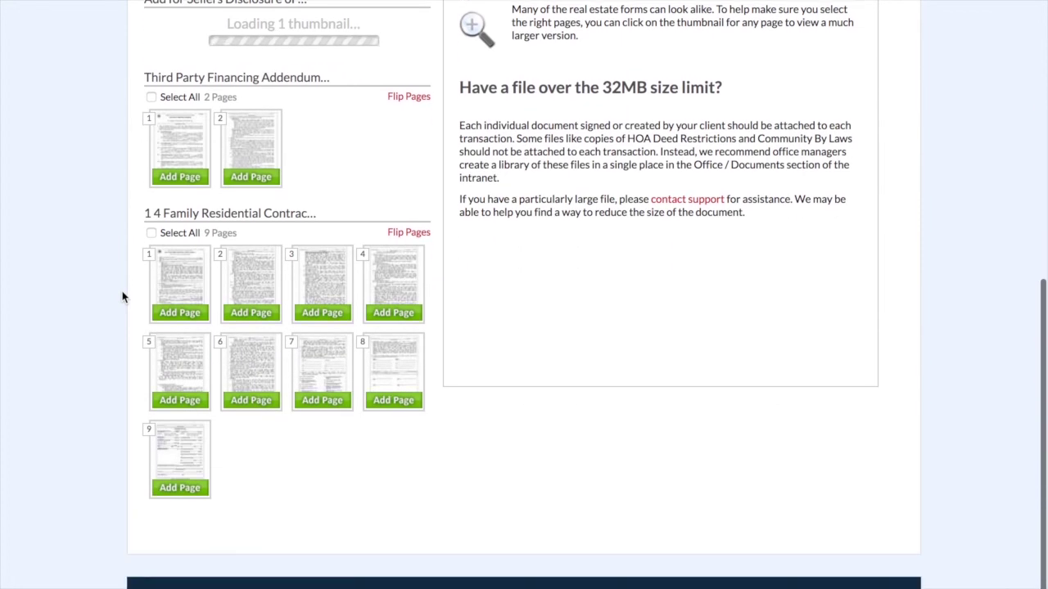
left_click(151, 234)
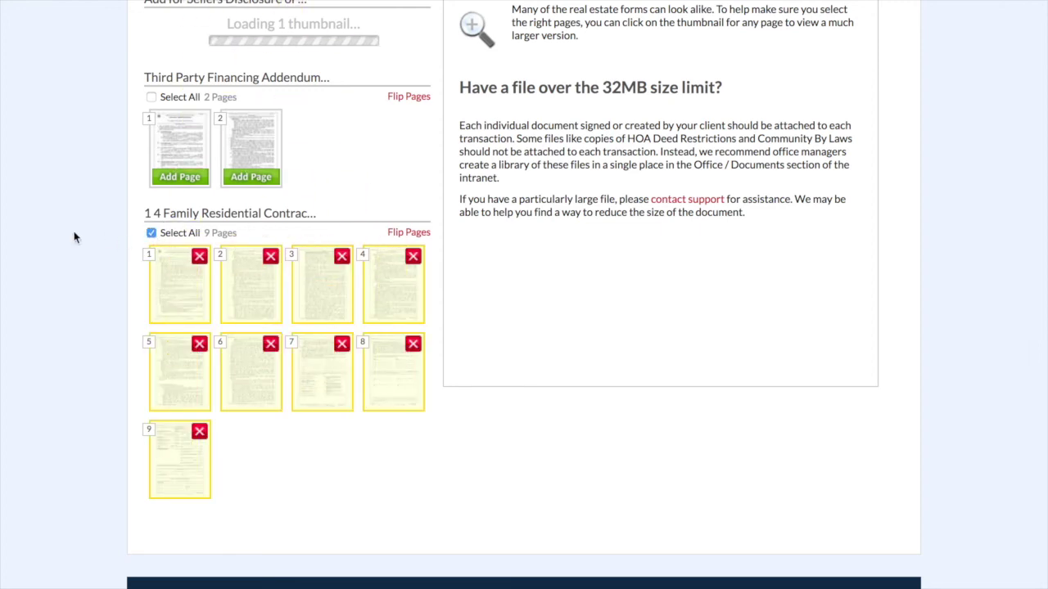
scroll(74, 236, "up", 5)
scroll(74, 236, "up", 7)
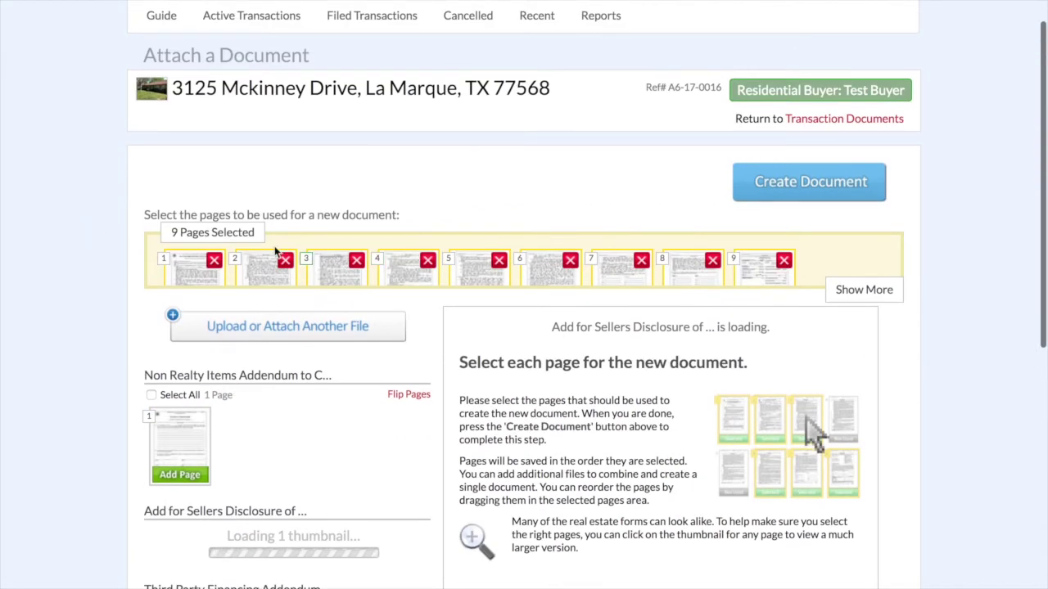
scroll(392, 379, "down", 3)
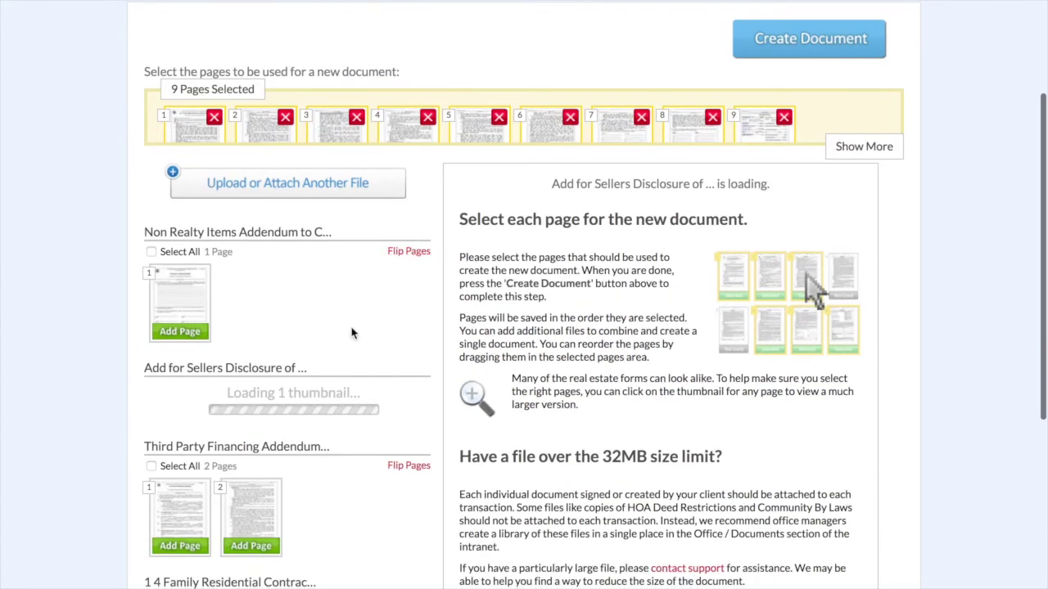
scroll(622, 185, "up", 2)
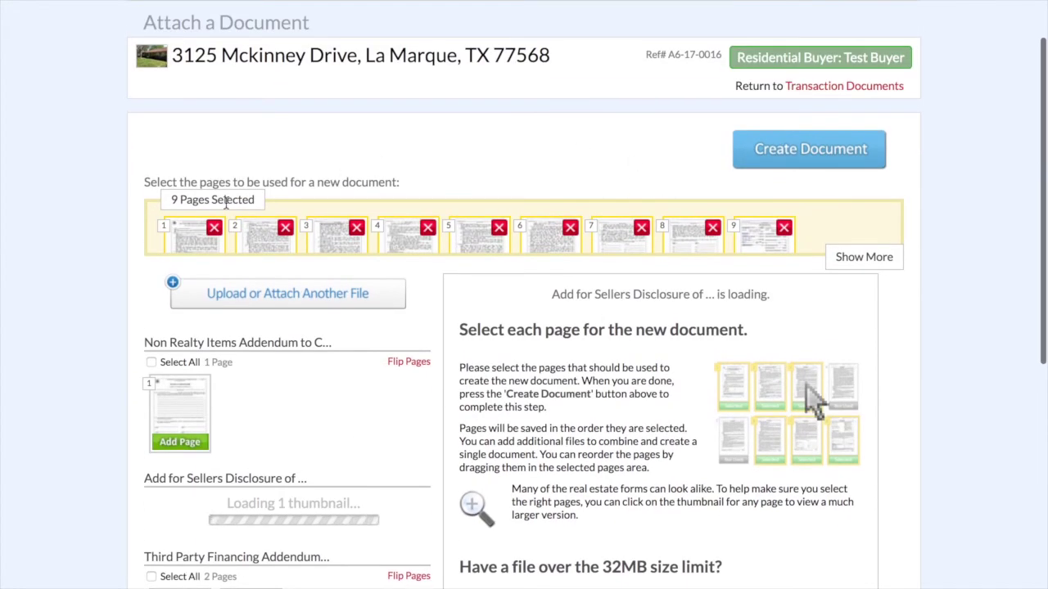
left_click(813, 154)
scroll(231, 273, "down", 6)
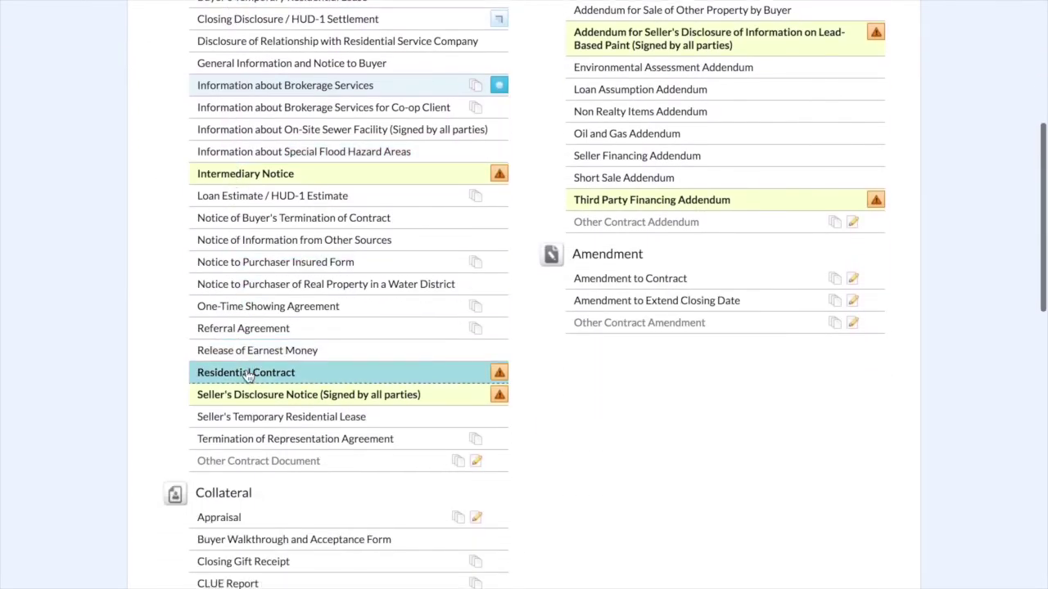
left_click(248, 374)
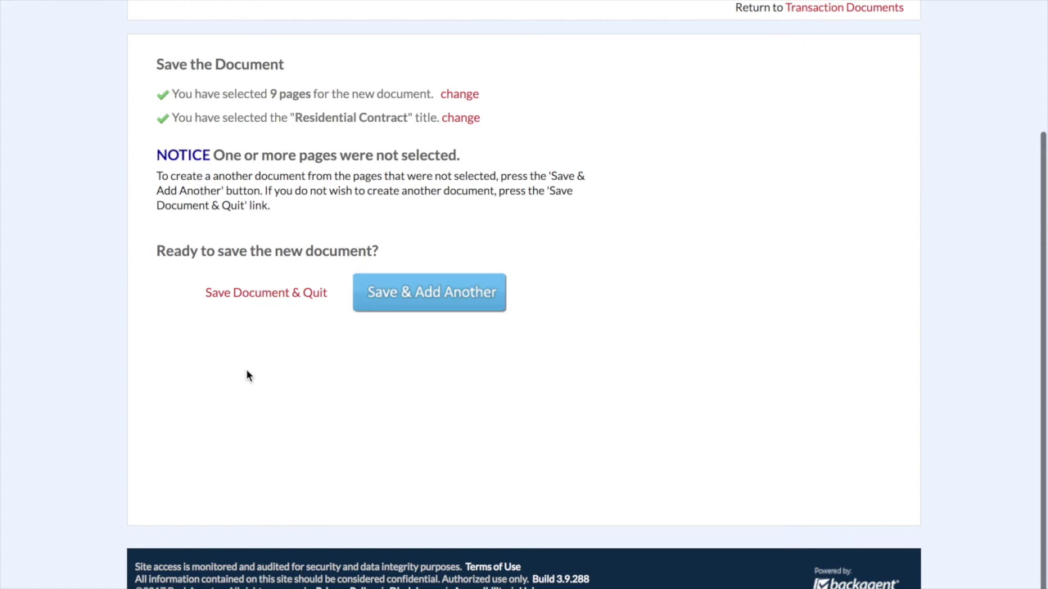
left_click(449, 297)
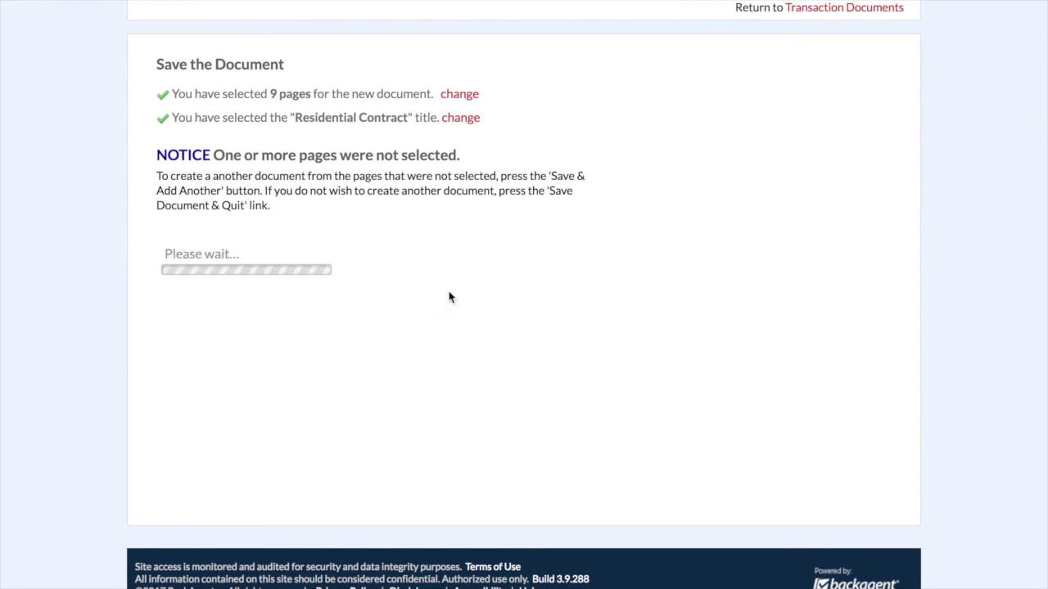
scroll(449, 297, "down", 2)
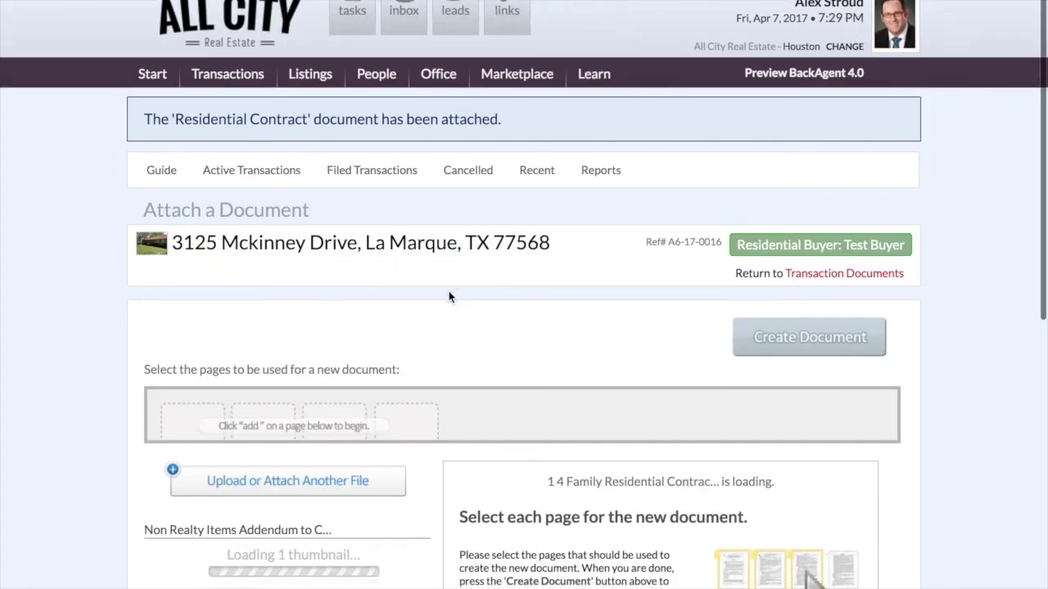
- Create a Non Realty Items Addendum document from its single page and save it
scroll(449, 298, "down", 3)
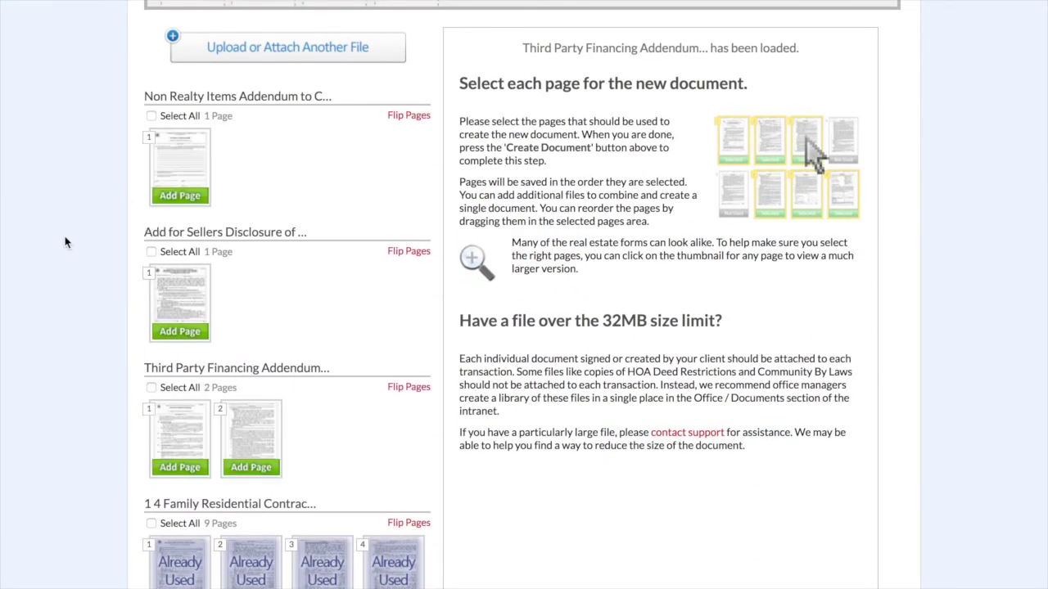
left_click(151, 117)
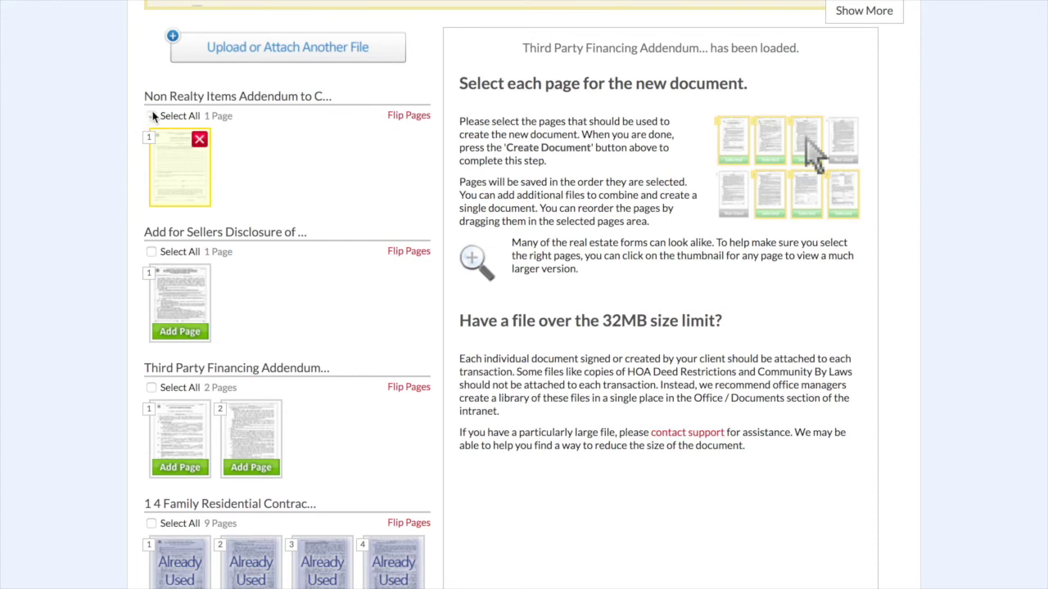
scroll(152, 108, "up", 2)
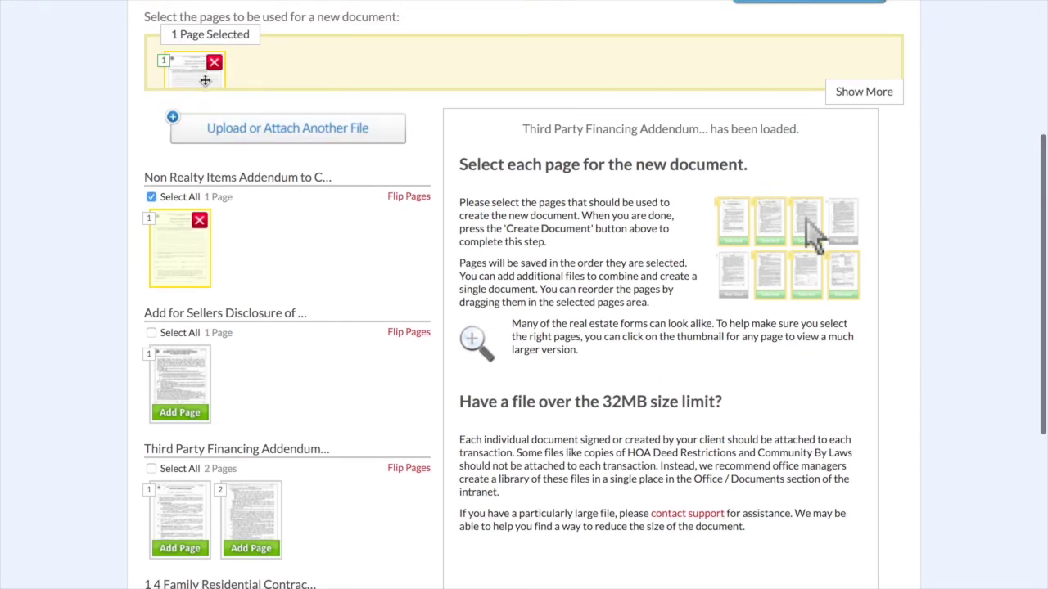
scroll(878, 156, "up", 1)
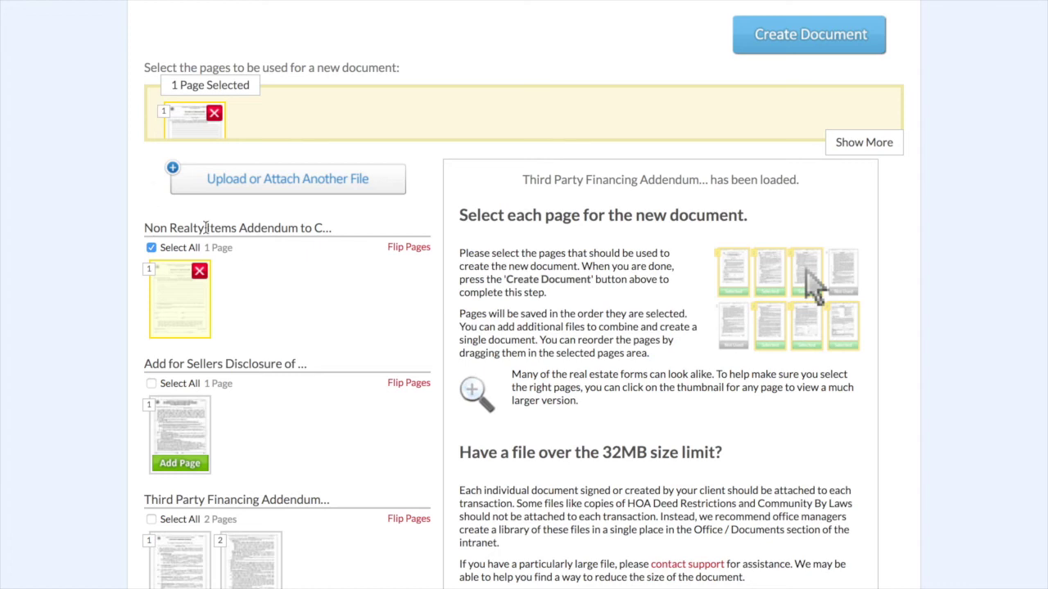
left_click(814, 35)
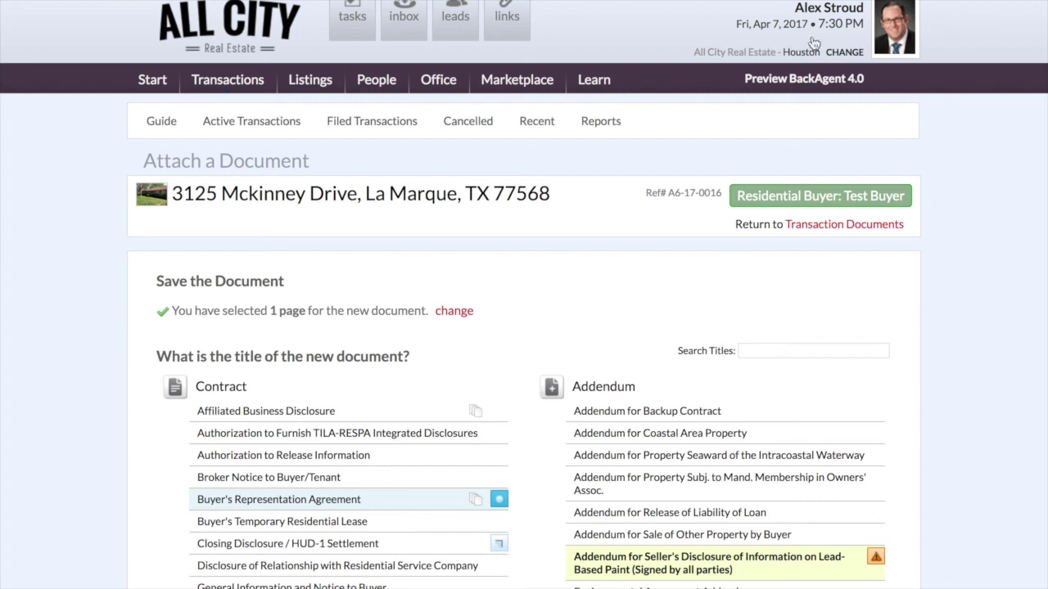
scroll(562, 297, "down", 5)
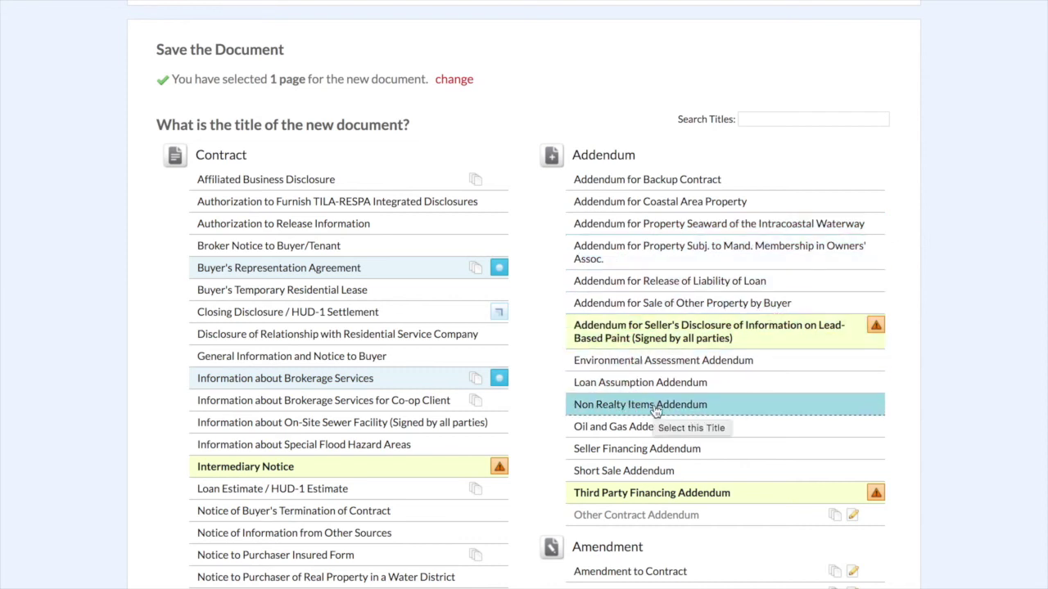
left_click(655, 411)
left_click(452, 295)
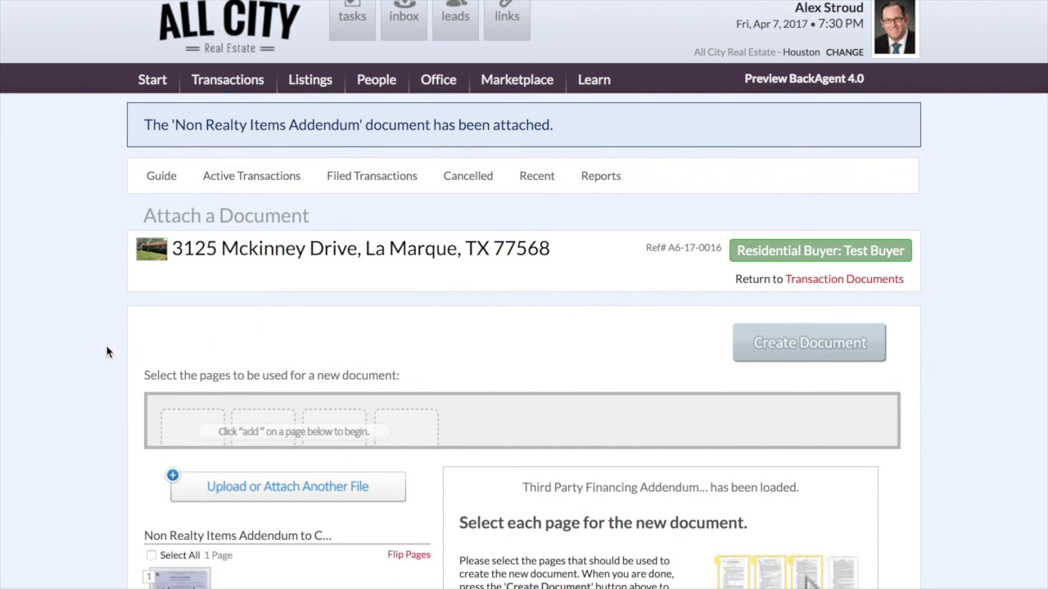
- Create the Lead-Based Paint disclosure addendum document from the one-page seller's disclosure
scroll(106, 352, "down", 6)
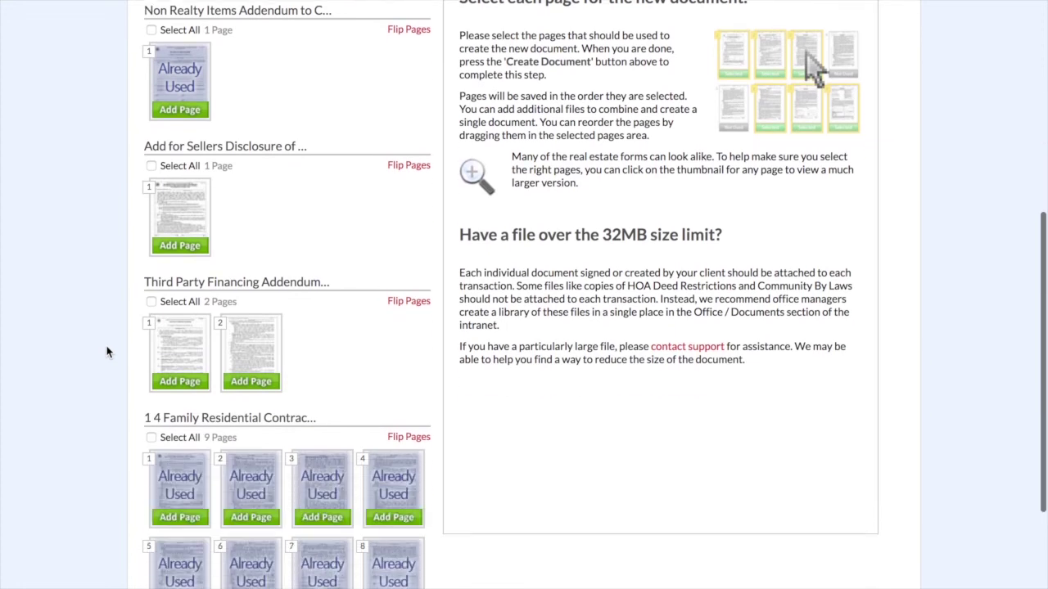
left_click(151, 164)
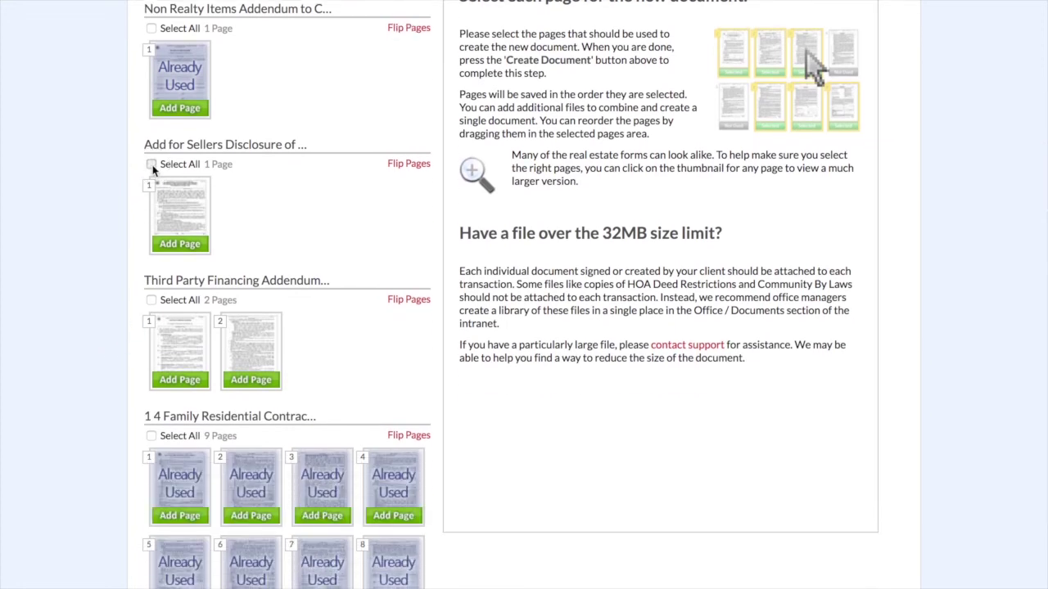
scroll(312, 248, "up", 3)
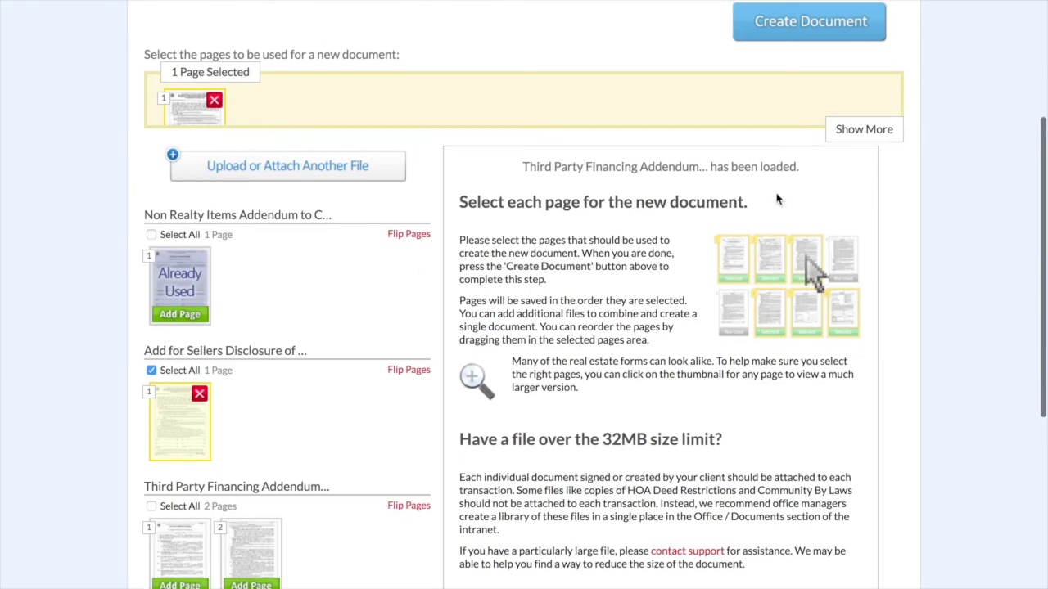
left_click(806, 30)
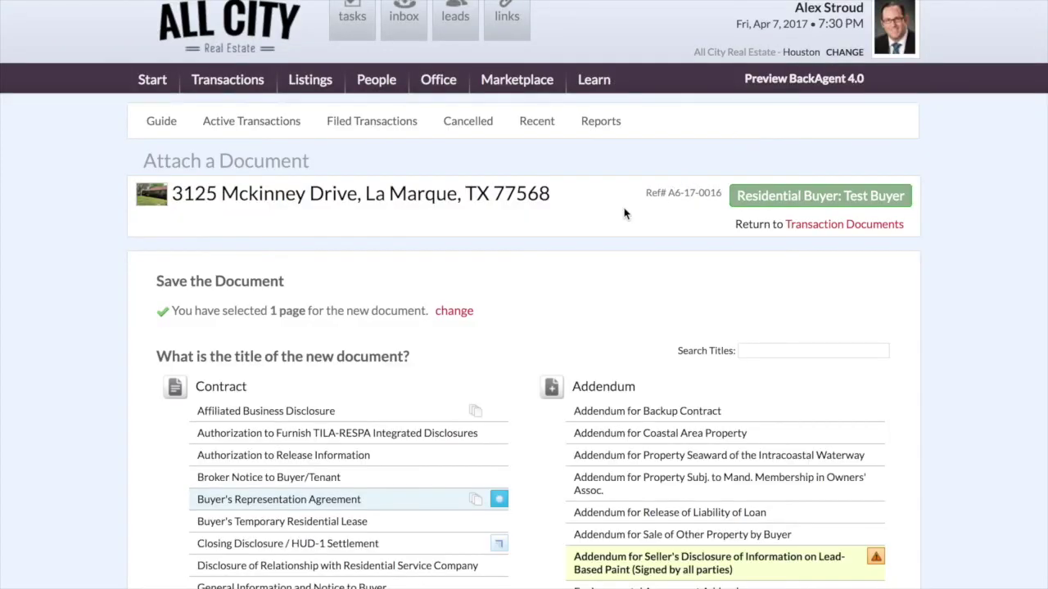
scroll(624, 210, "down", 3)
scroll(678, 279, "down", 3)
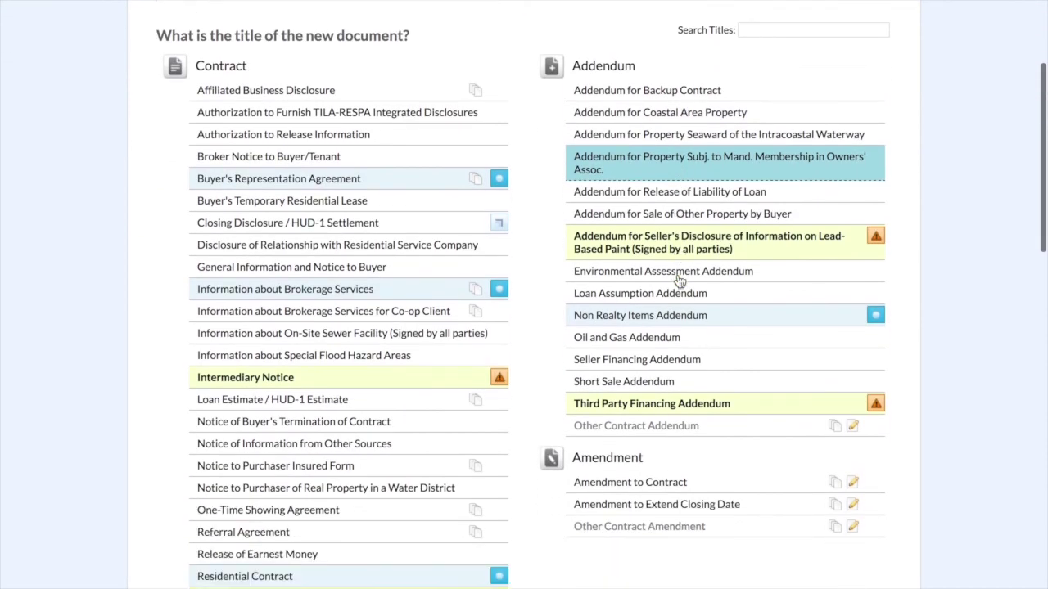
left_click(663, 234)
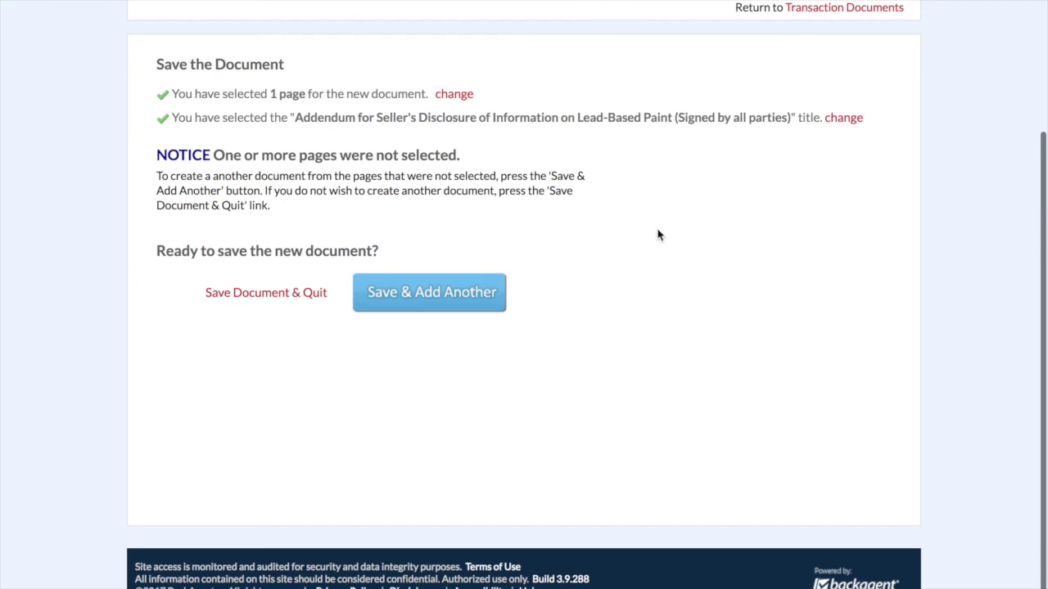
left_click(454, 291)
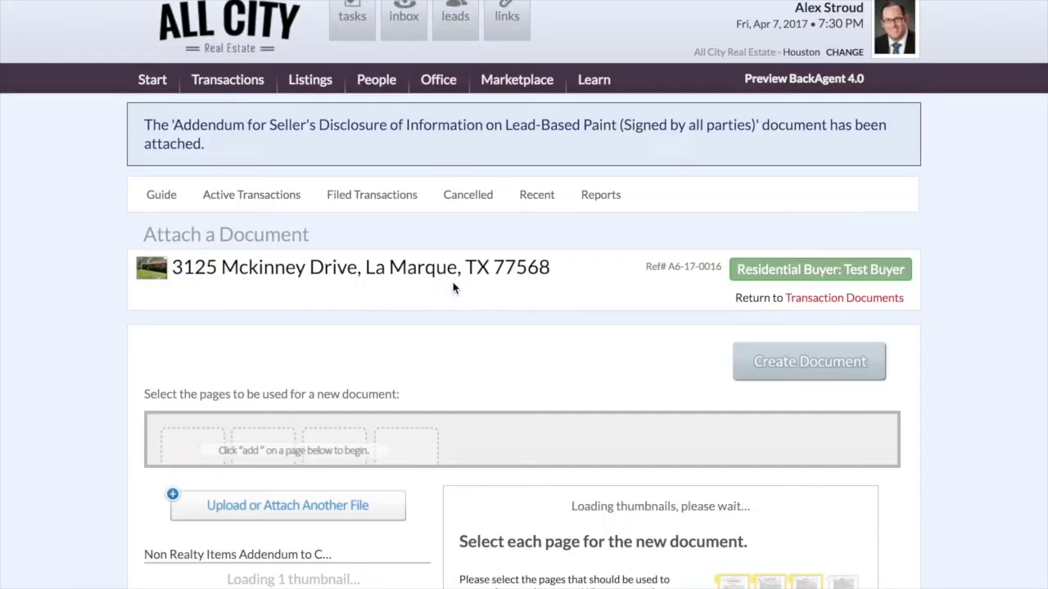
- Create a 'Third Party Financing Addendum' document from both its pages and save it
scroll(97, 353, "down", 7)
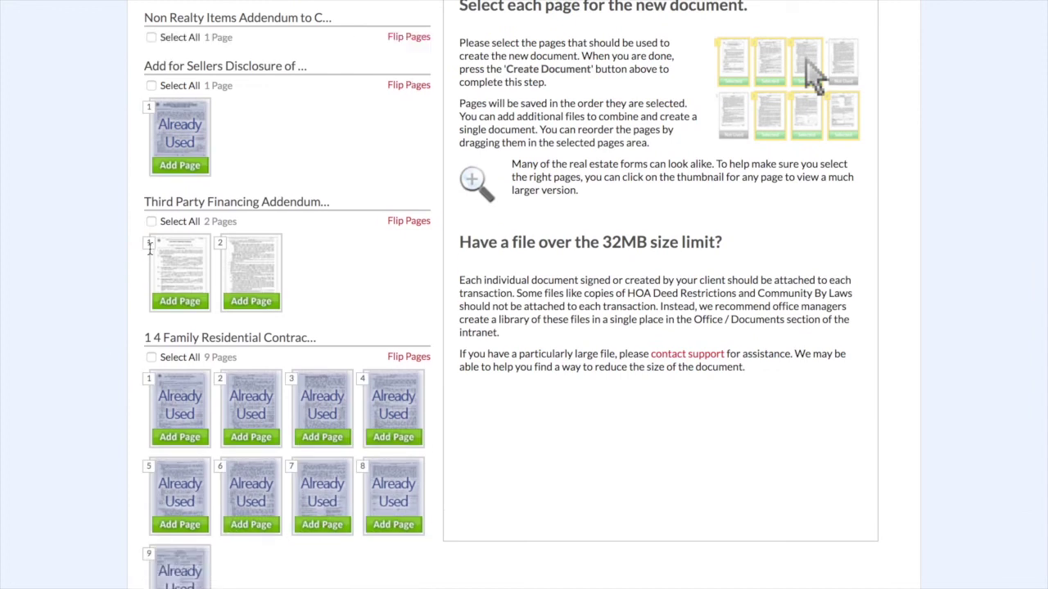
left_click(149, 307)
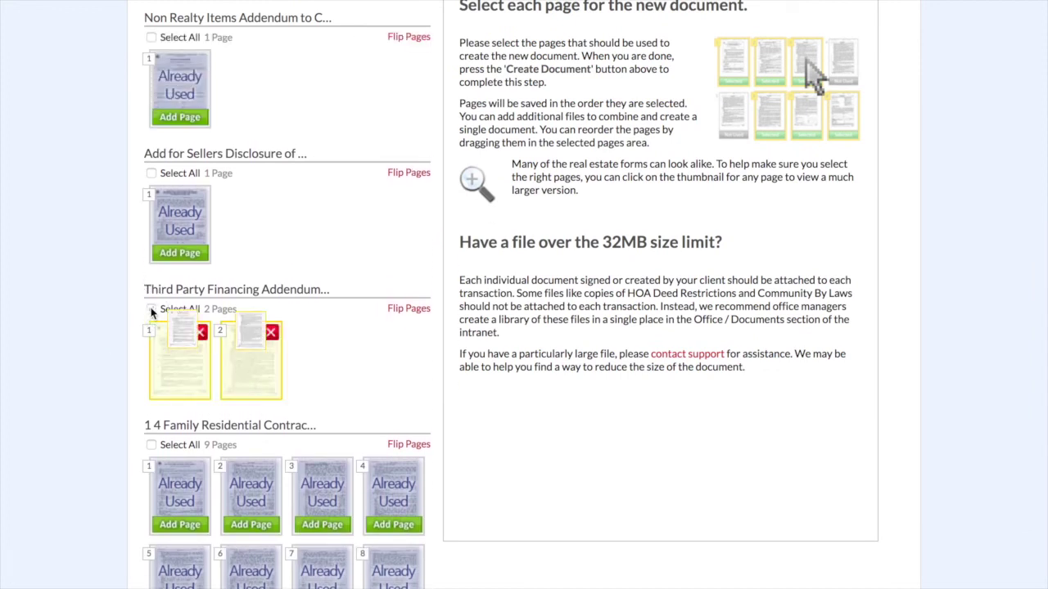
scroll(524, 239, "up", 3)
scroll(525, 237, "up", 1)
left_click(791, 98)
scroll(527, 230, "down", 3)
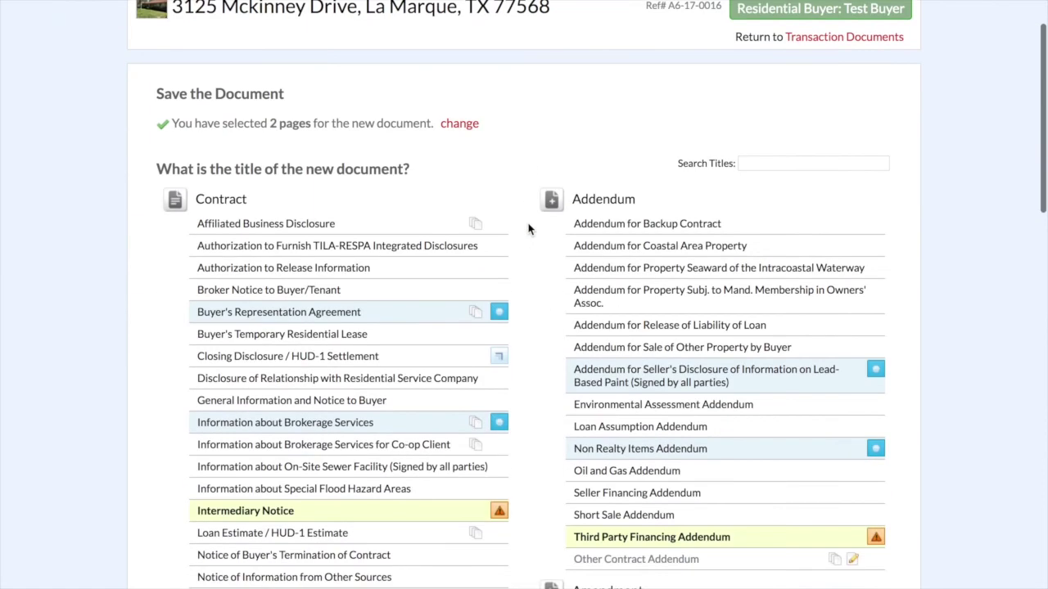
left_click(652, 538)
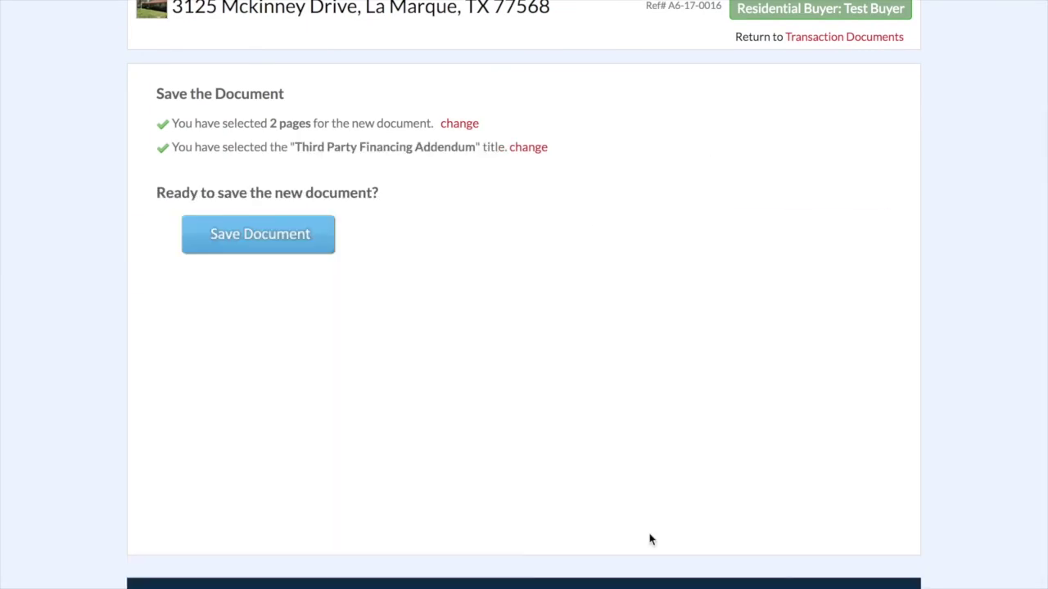
left_click(300, 234)
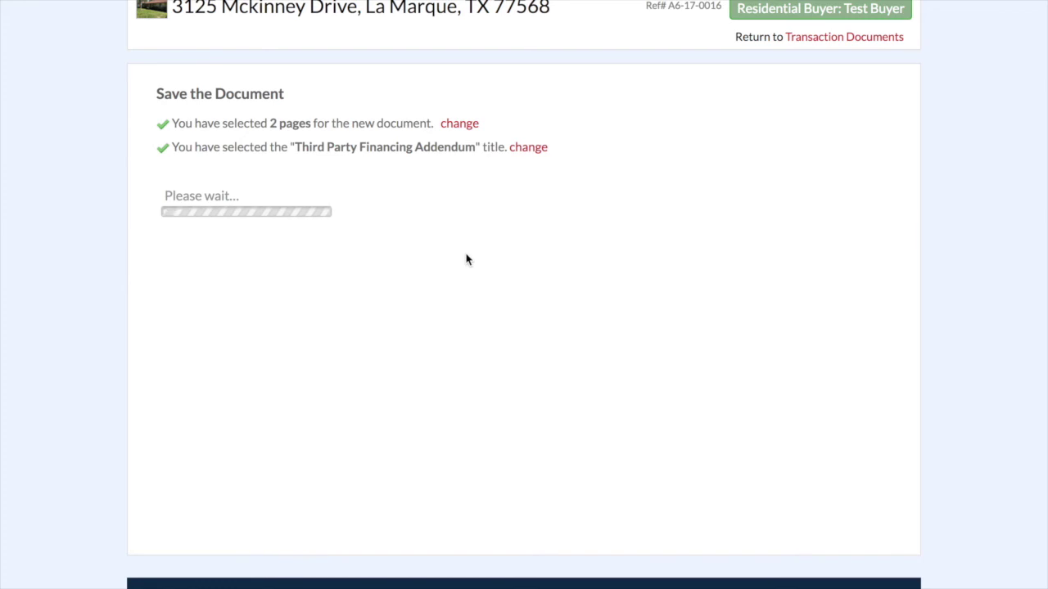
scroll(466, 259, "down", 1)
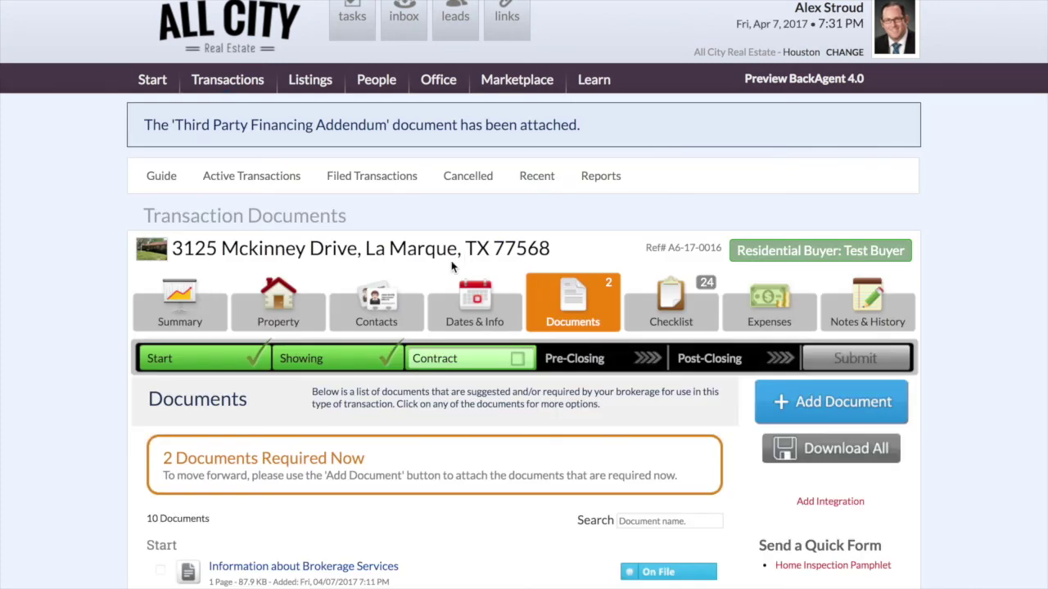
scroll(103, 320, "down", 5)
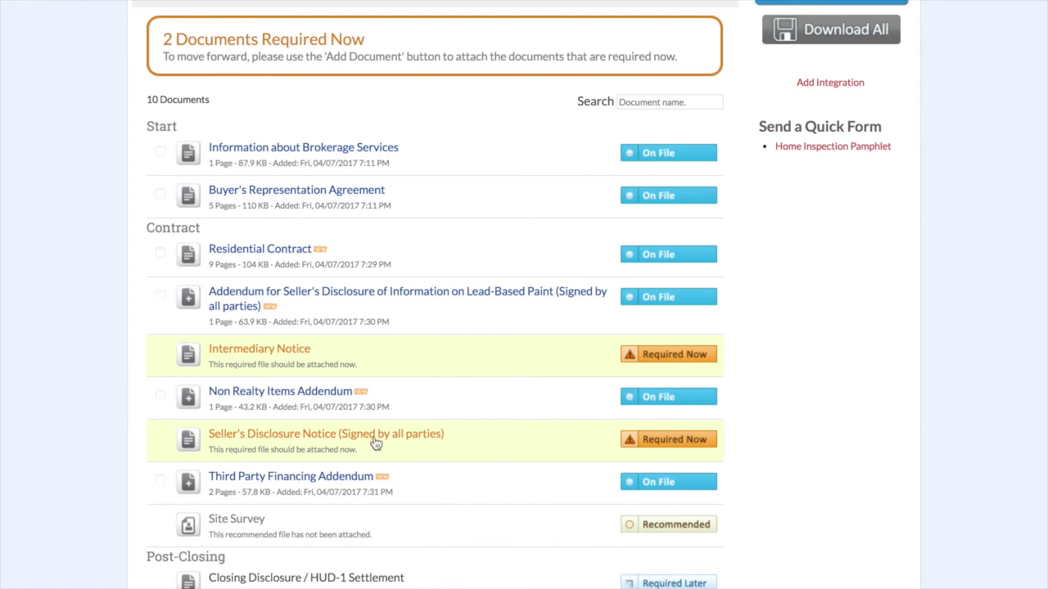
scroll(83, 333, "down", 2)
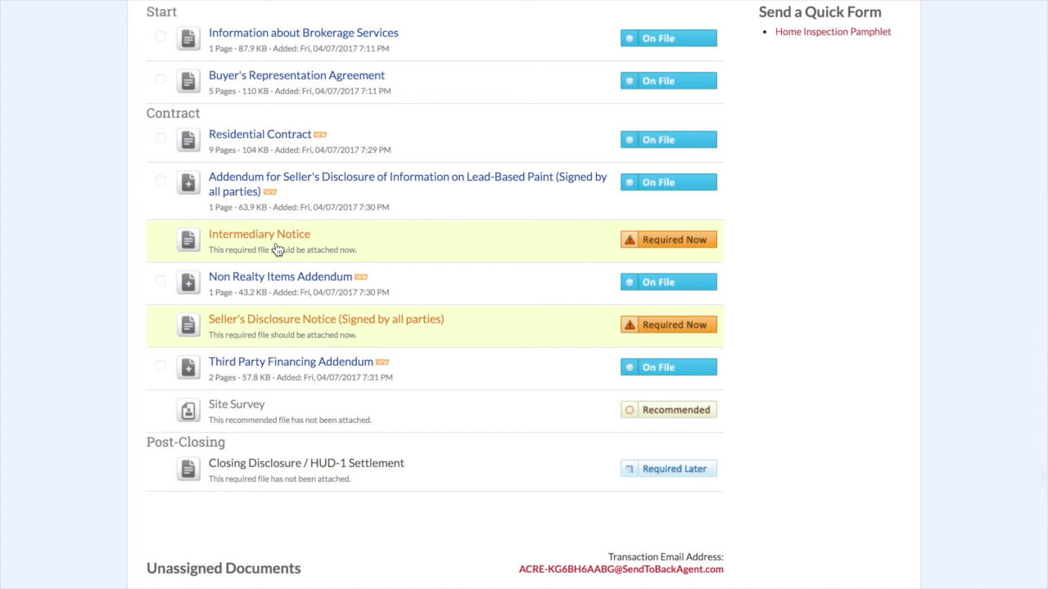
scroll(277, 250, "up", 5)
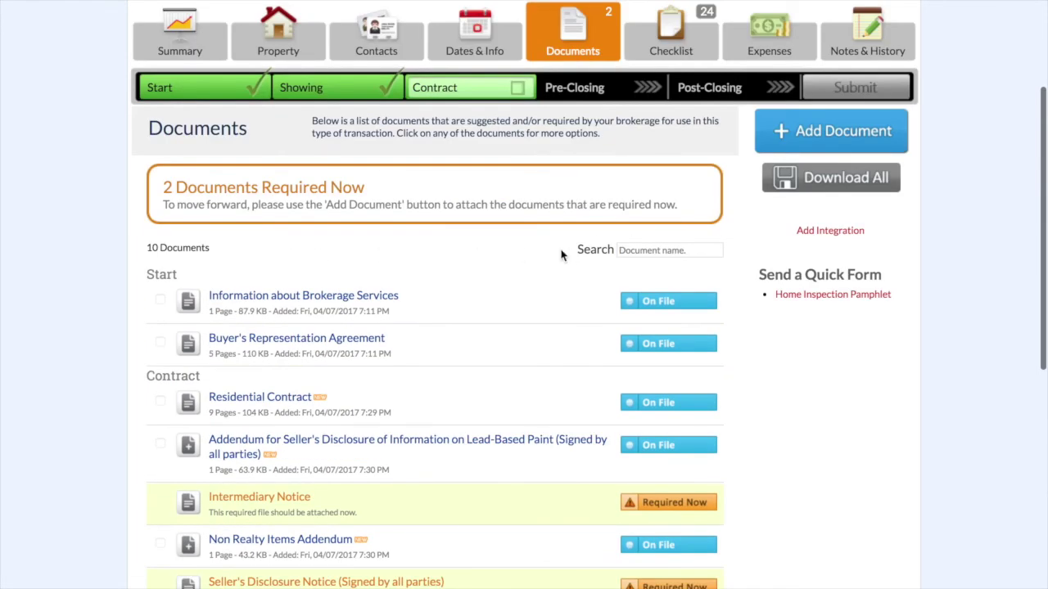
scroll(561, 255, "up", 1)
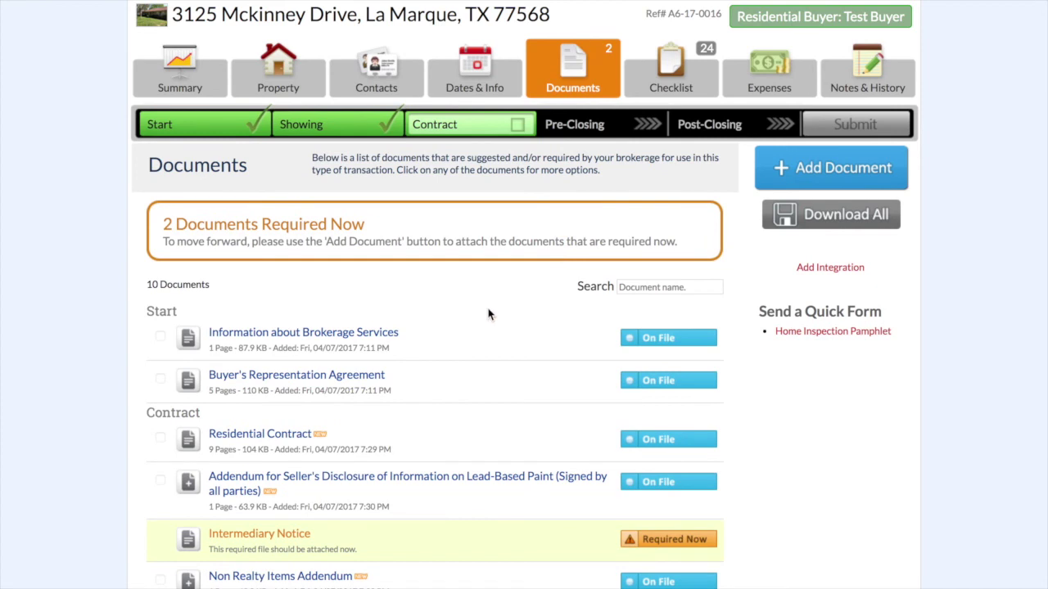
scroll(488, 314, "down", 3)
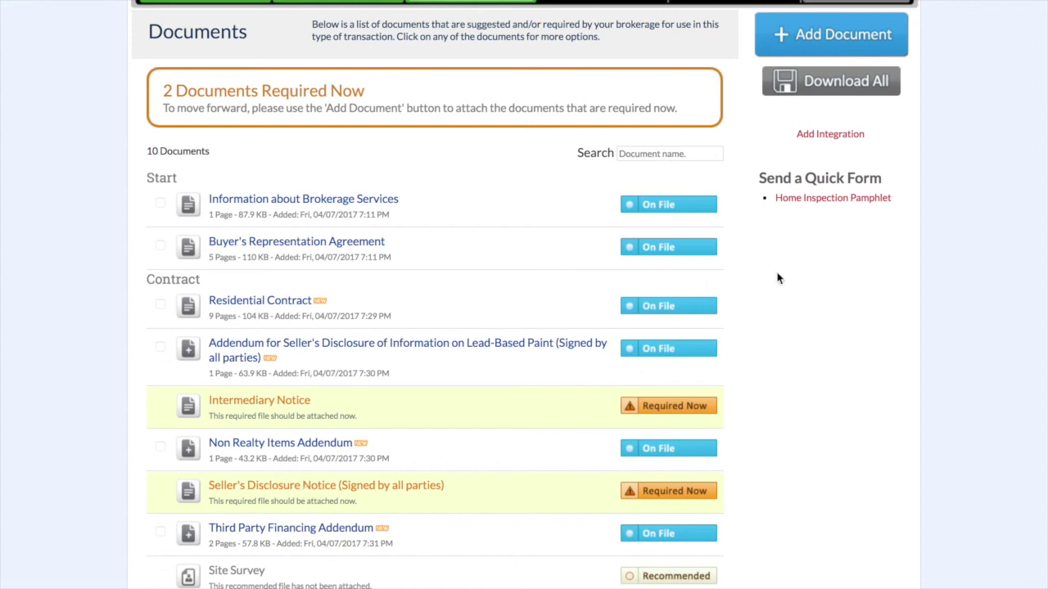
scroll(777, 278, "up", 1)
- Upload the Non-Realty Items addendum PDF as a new file for the transaction
left_click(769, 73)
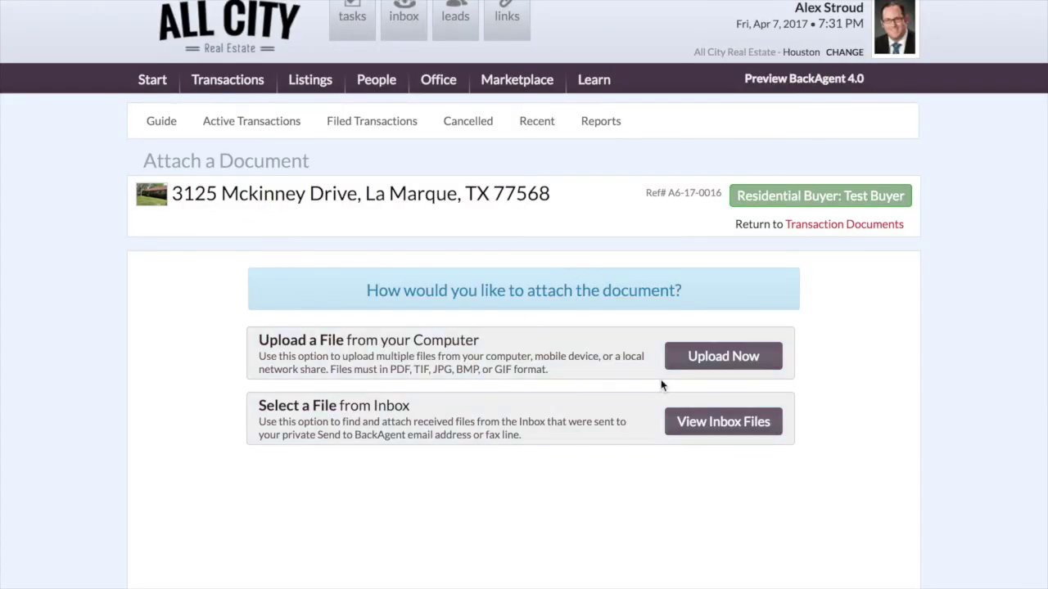
left_click(688, 356)
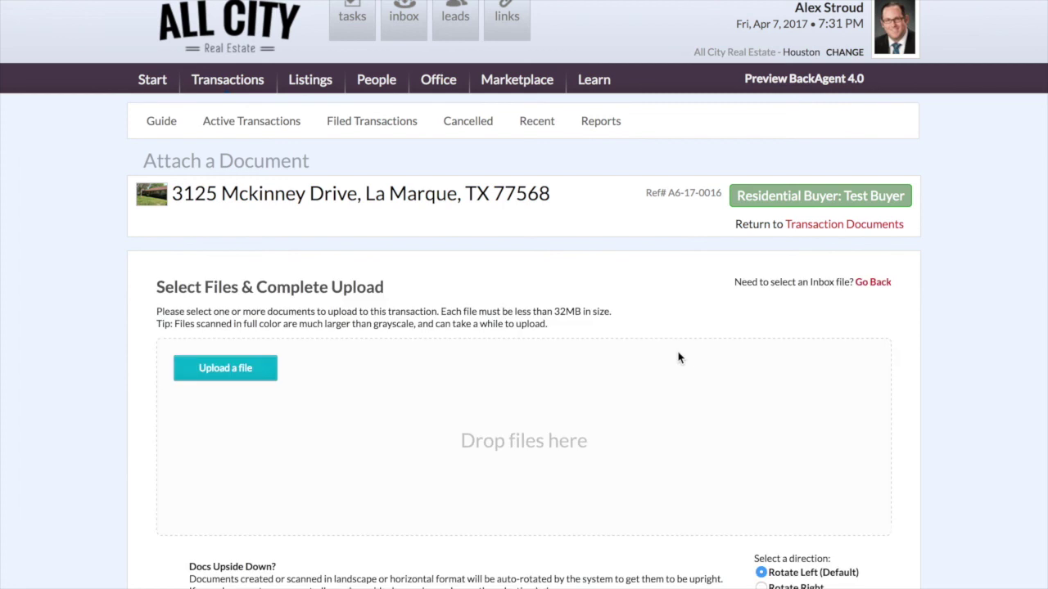
left_click(252, 380)
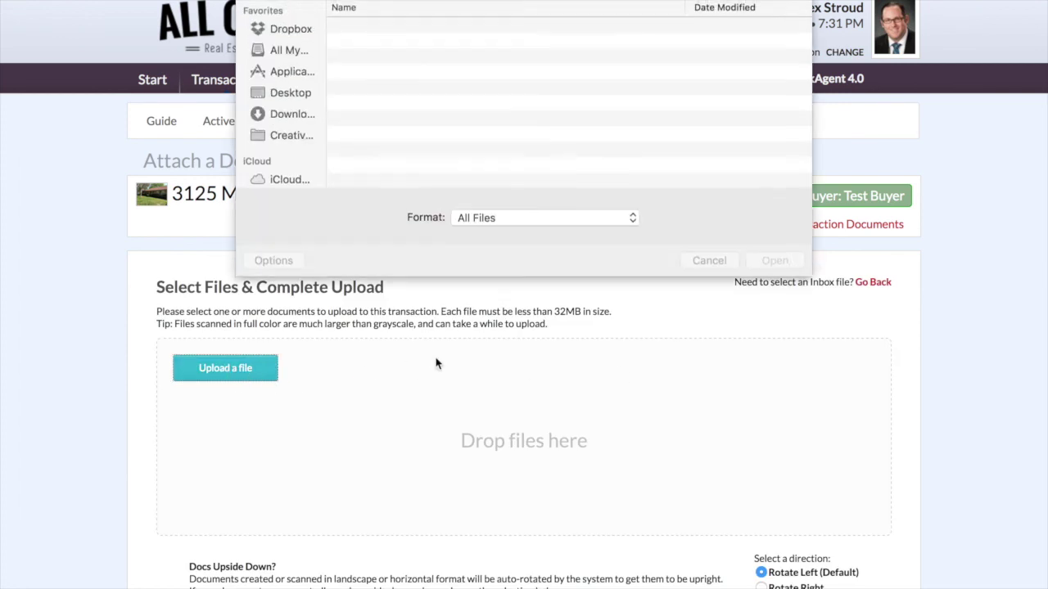
left_click(401, 76)
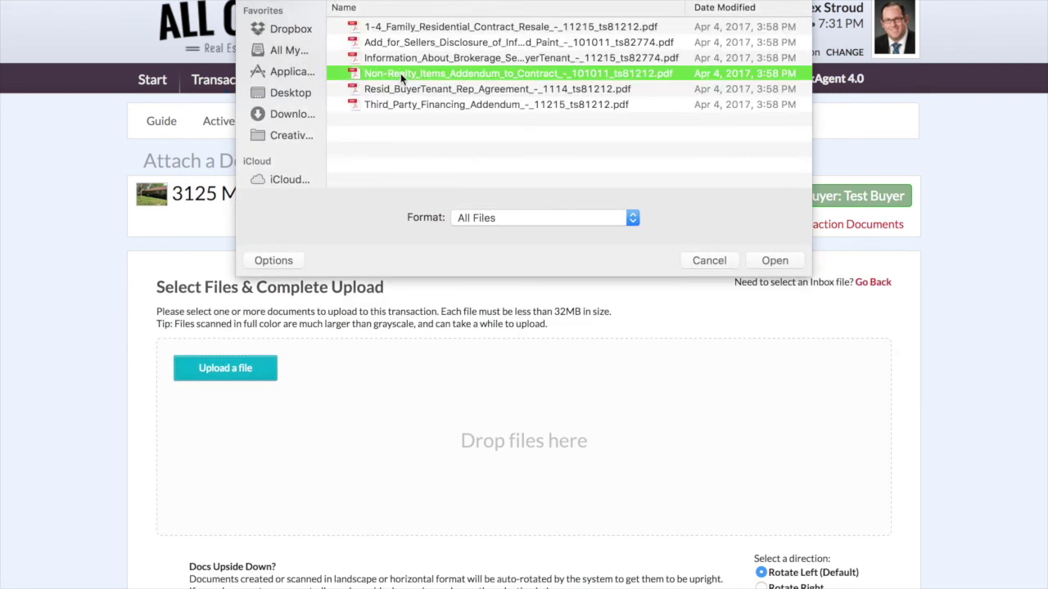
left_click(774, 261)
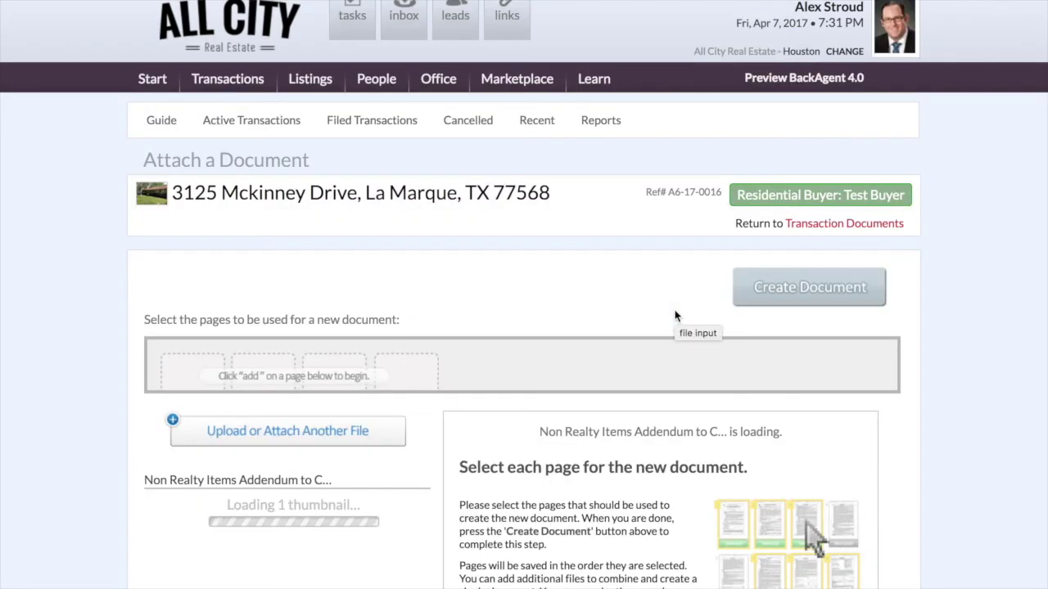
scroll(581, 324, "down", 1)
scroll(581, 325, "down", 3)
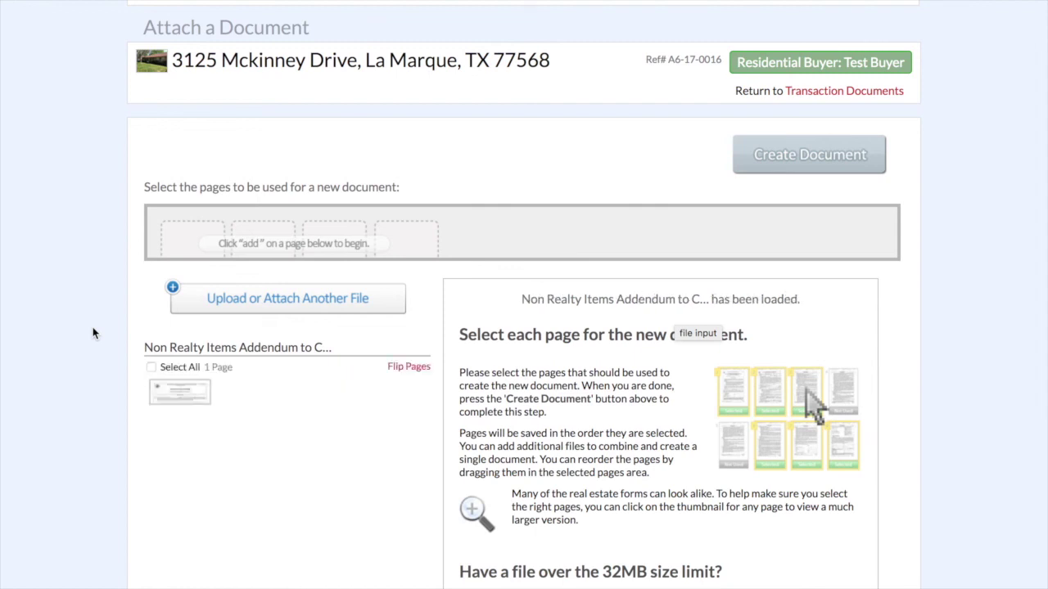
- Create a document from the uploaded page, titled Intermediary Notice, and save it
left_click(152, 367)
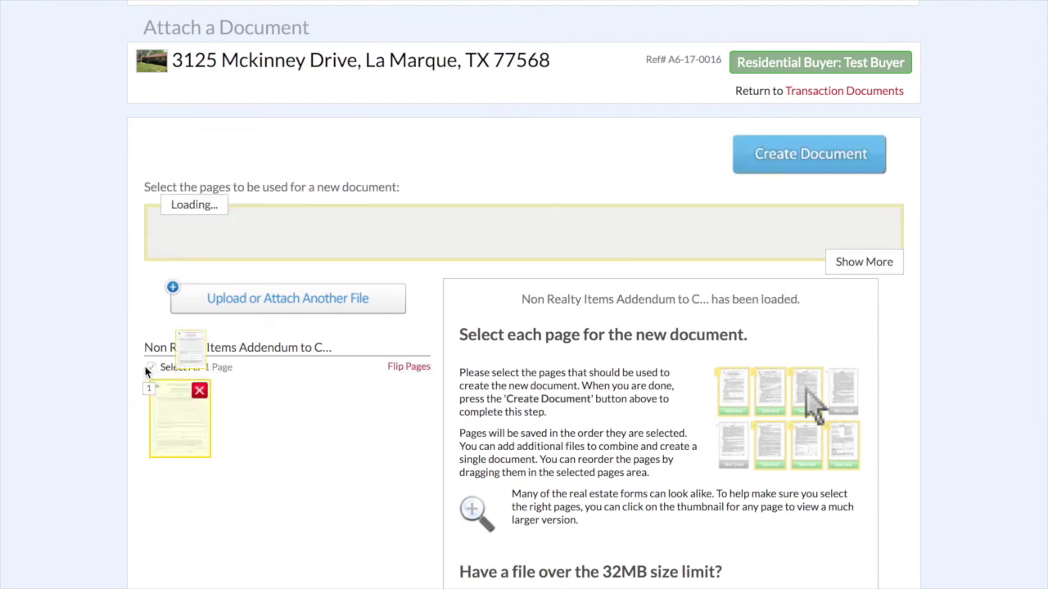
left_click(766, 169)
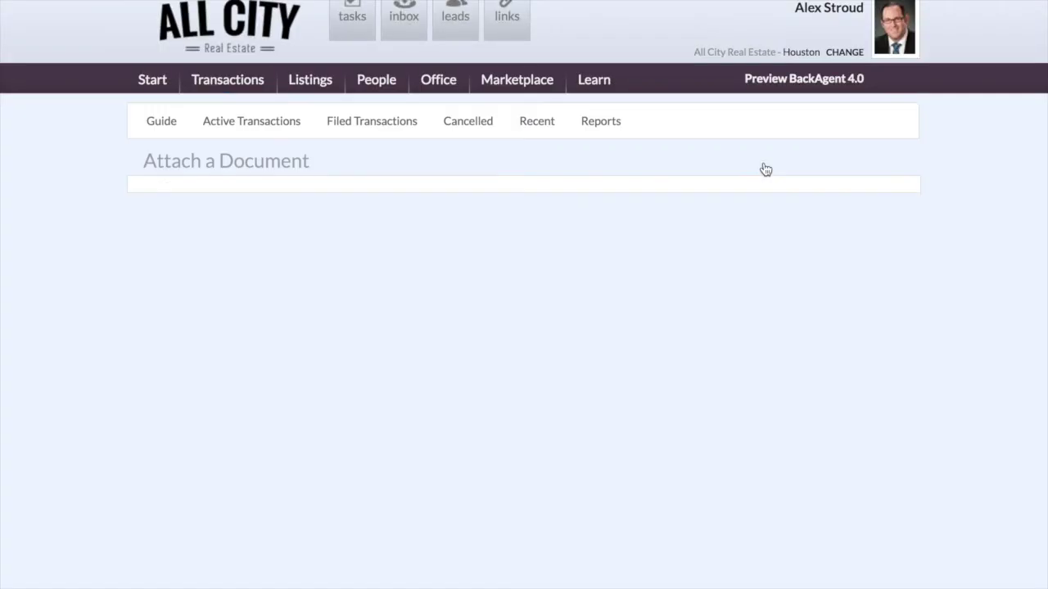
scroll(532, 328, "down", 3)
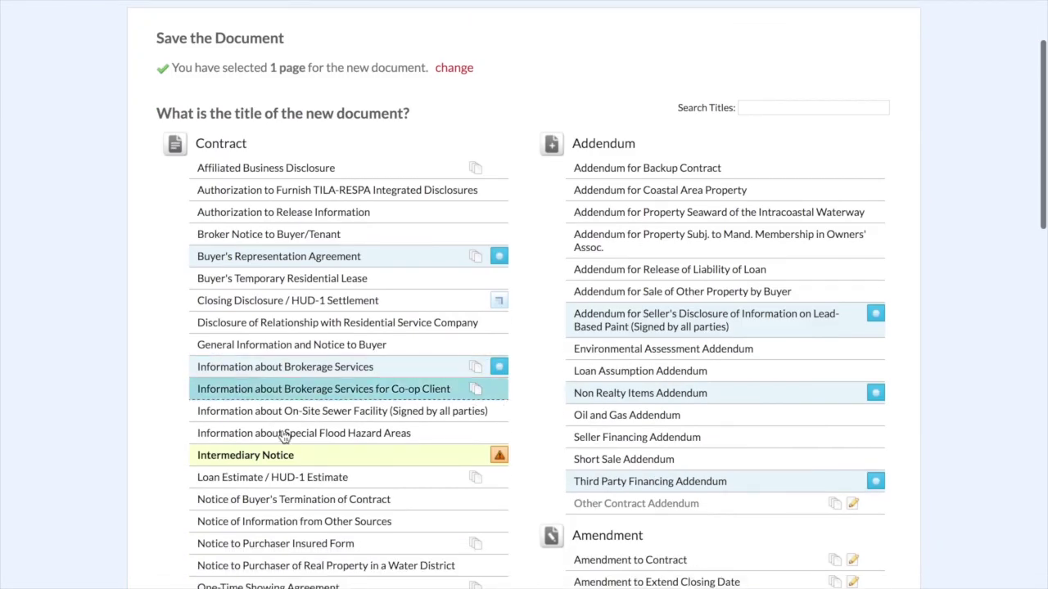
scroll(281, 435, "down", 2)
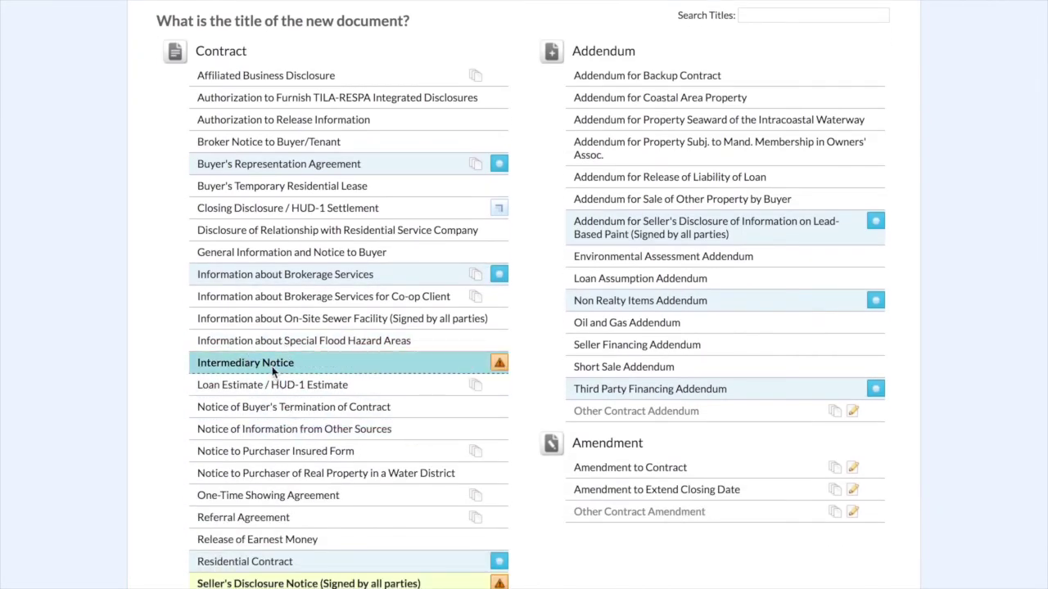
left_click(274, 370)
left_click(274, 204)
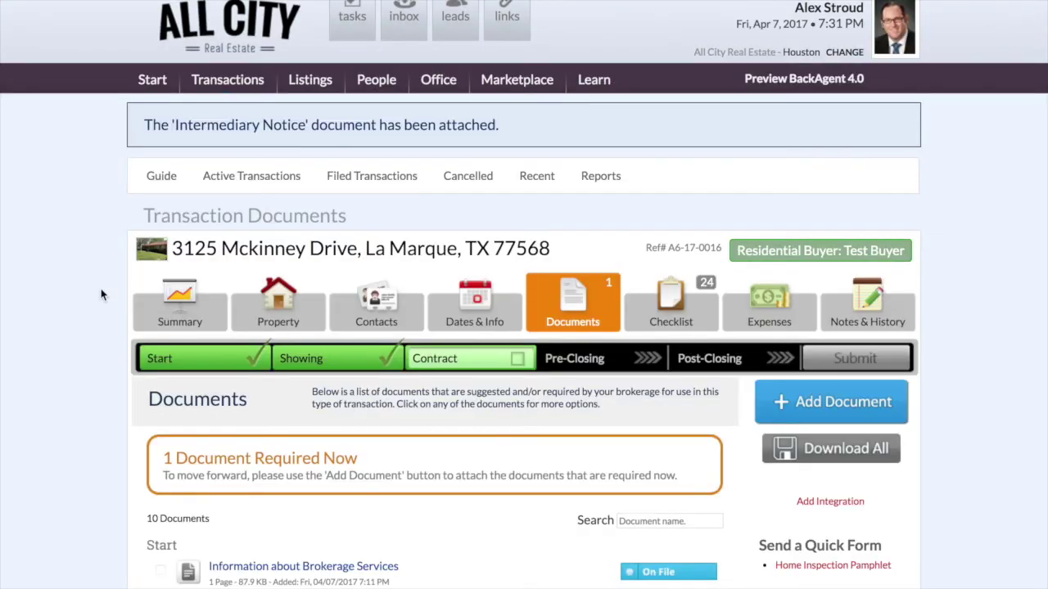
- Request an exemption for the Seller's Disclosure Notice, citing 'Seller never lived in the property'
scroll(102, 296, "down", 5)
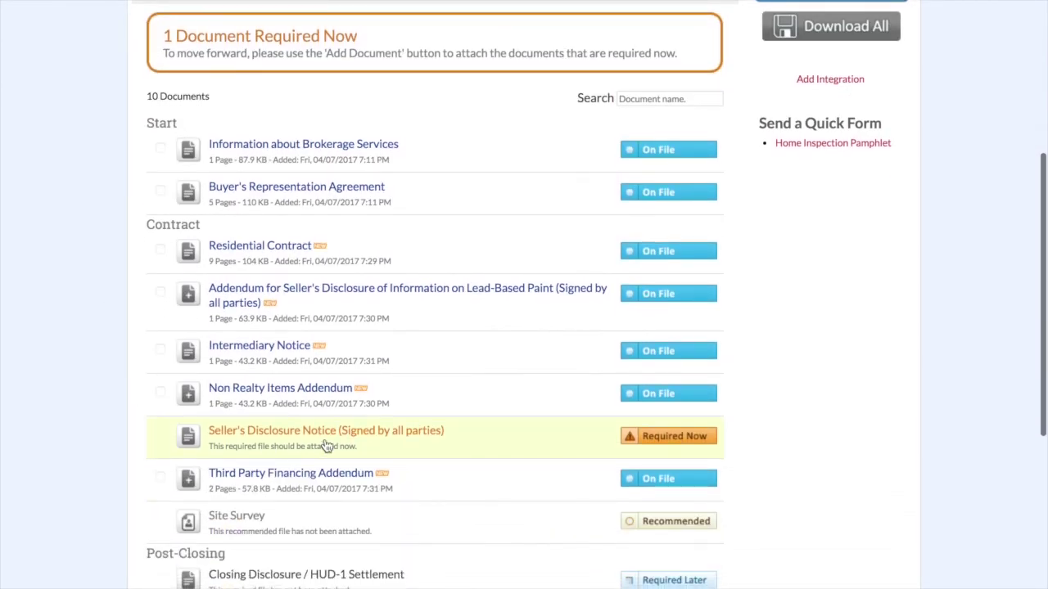
left_click(661, 437)
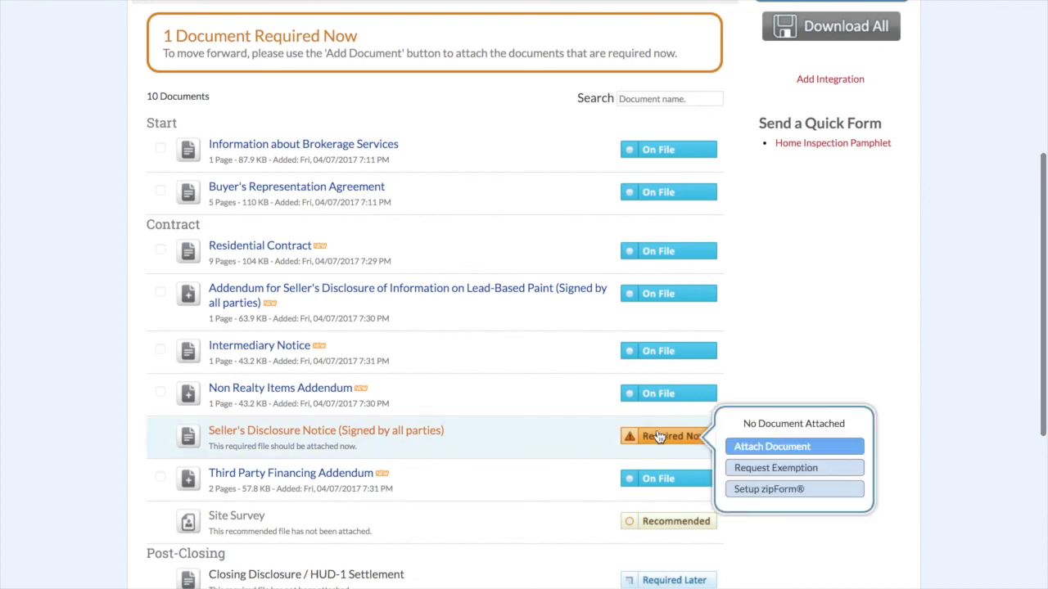
left_click(751, 468)
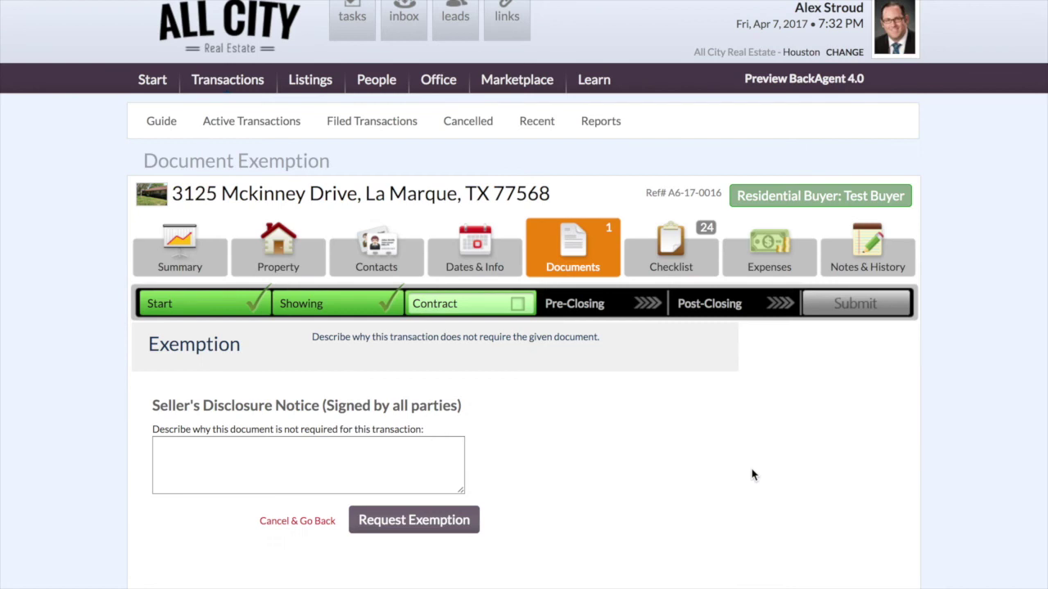
scroll(576, 477, "down", 2)
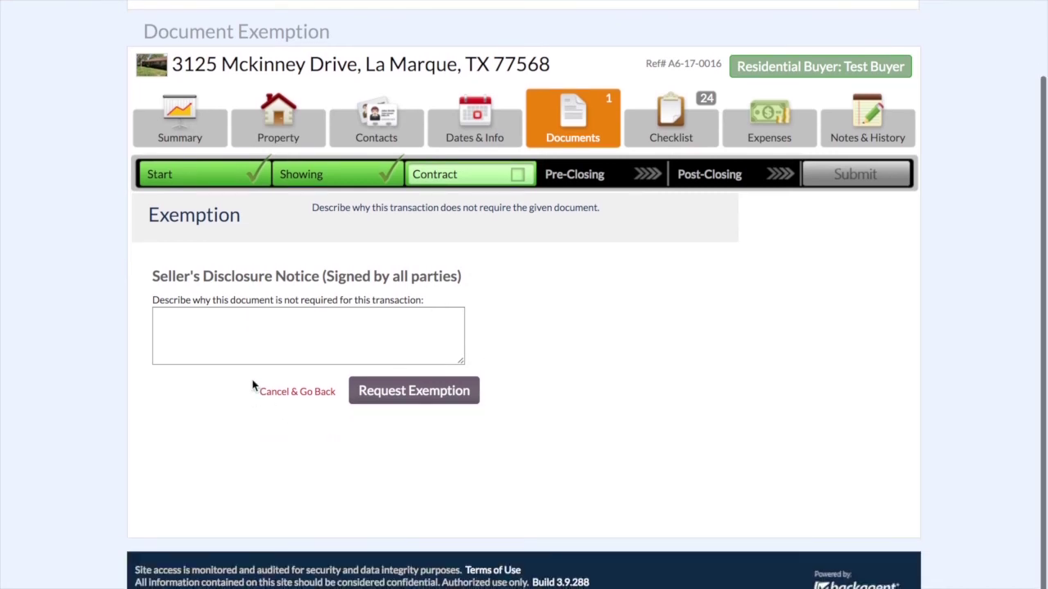
left_click(265, 330)
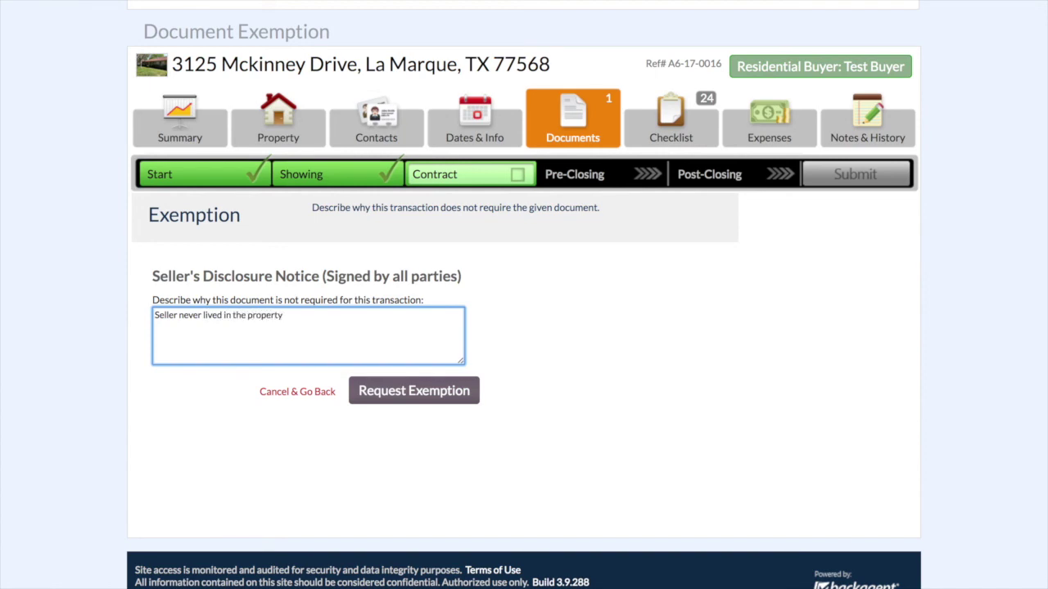
left_click(381, 393)
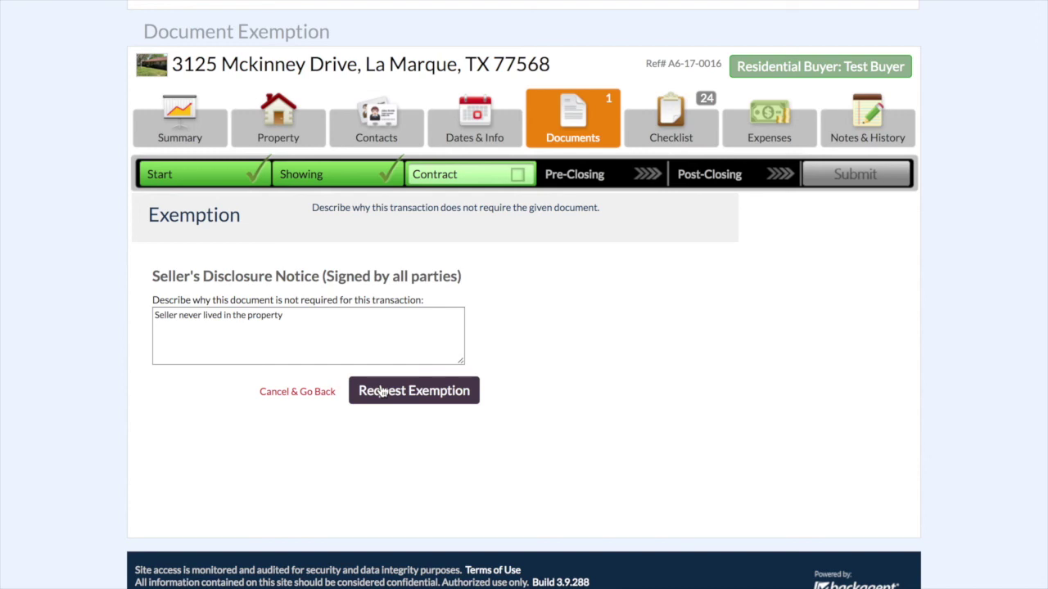
scroll(115, 419, "down", 5)
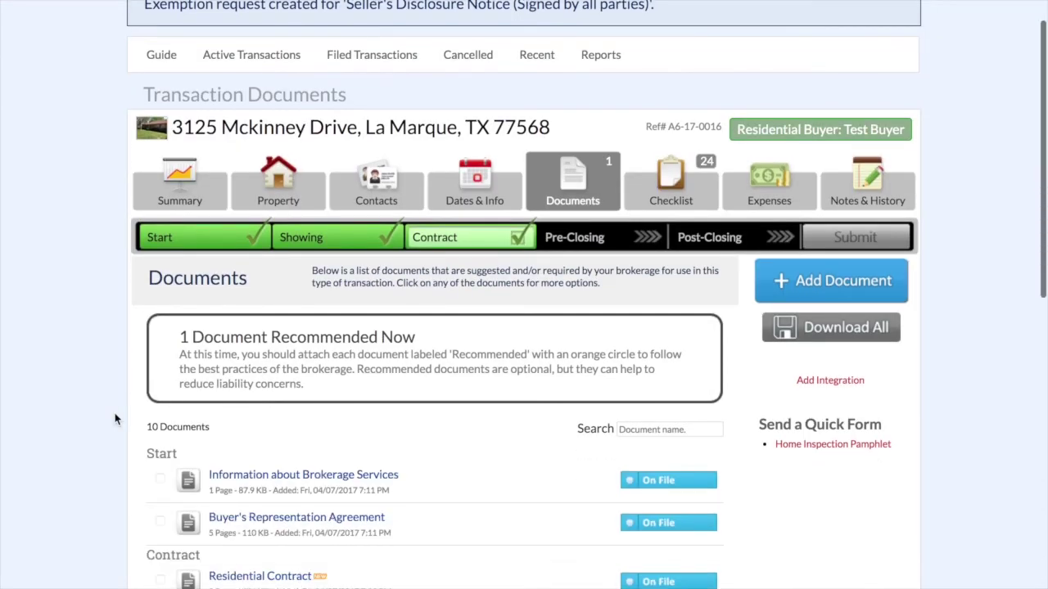
- Confirm the Seller's Disclosure Notice shows Exempt, then advance the transaction to Pre-Closing
scroll(115, 418, "down", 3)
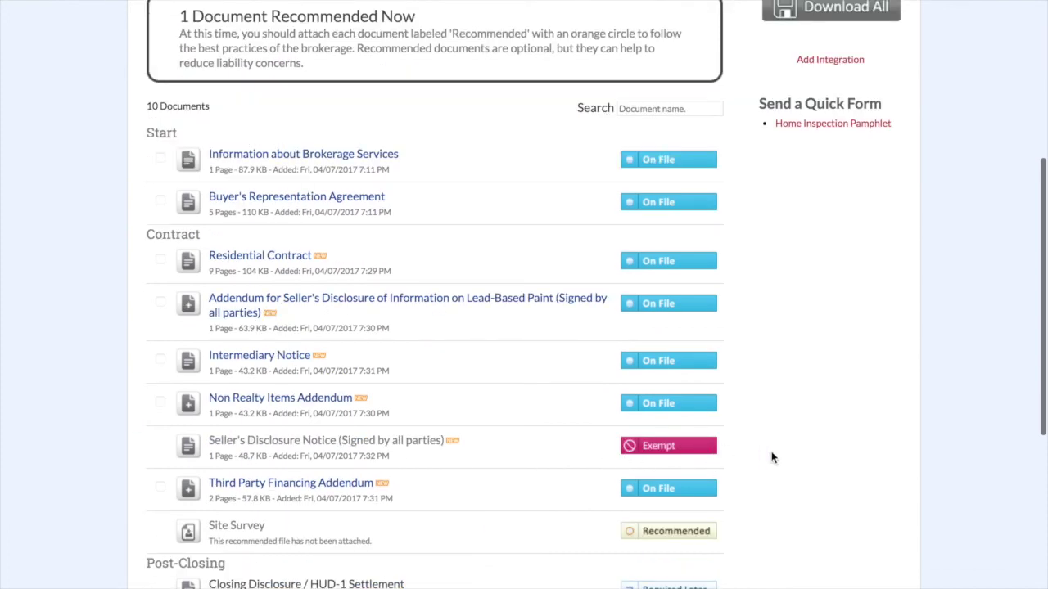
scroll(772, 458, "down", 2)
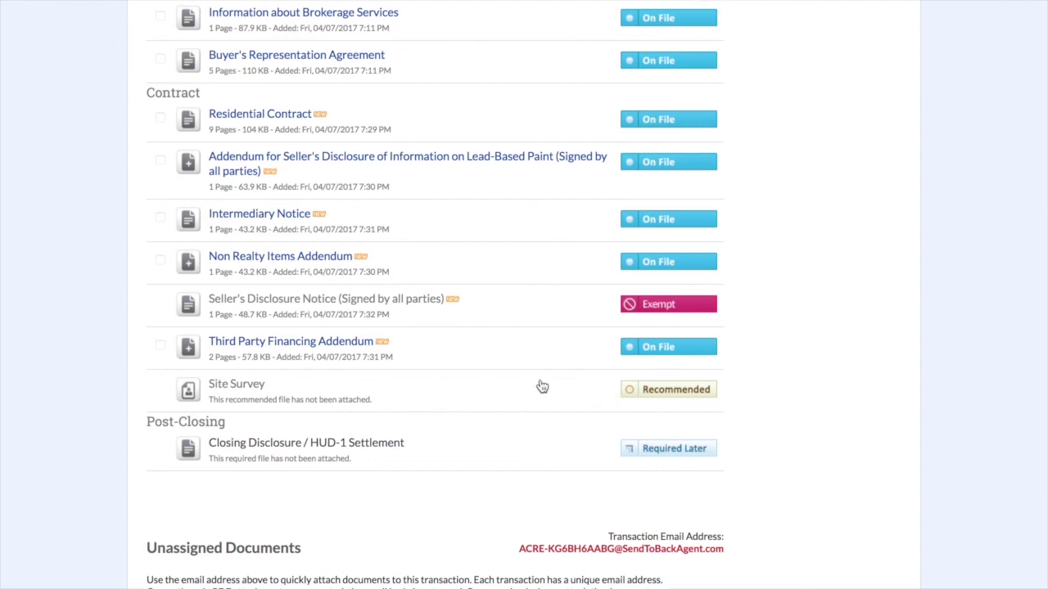
scroll(538, 385, "up", 5)
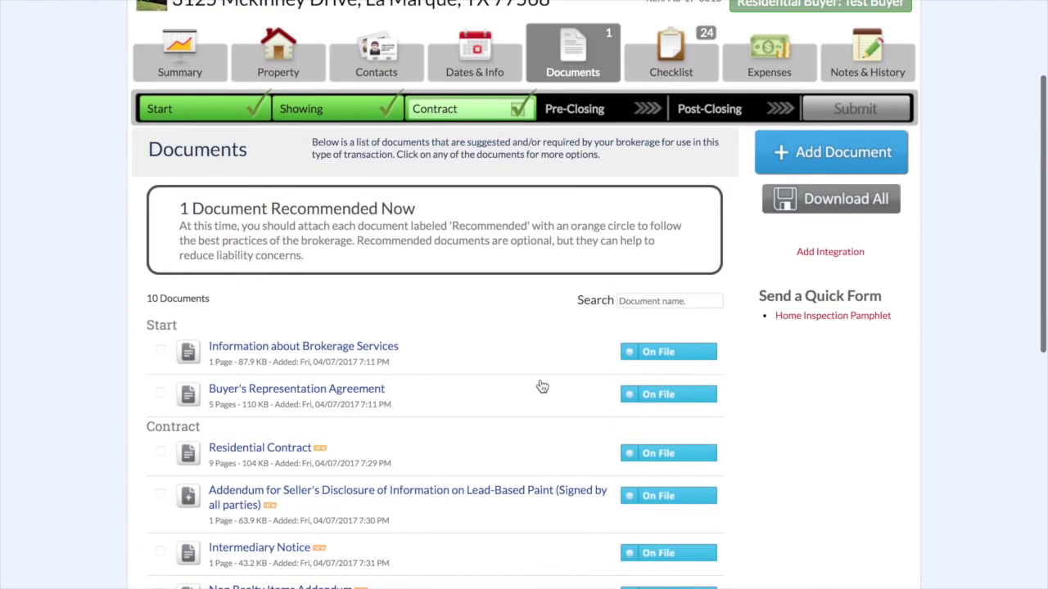
left_click(571, 114)
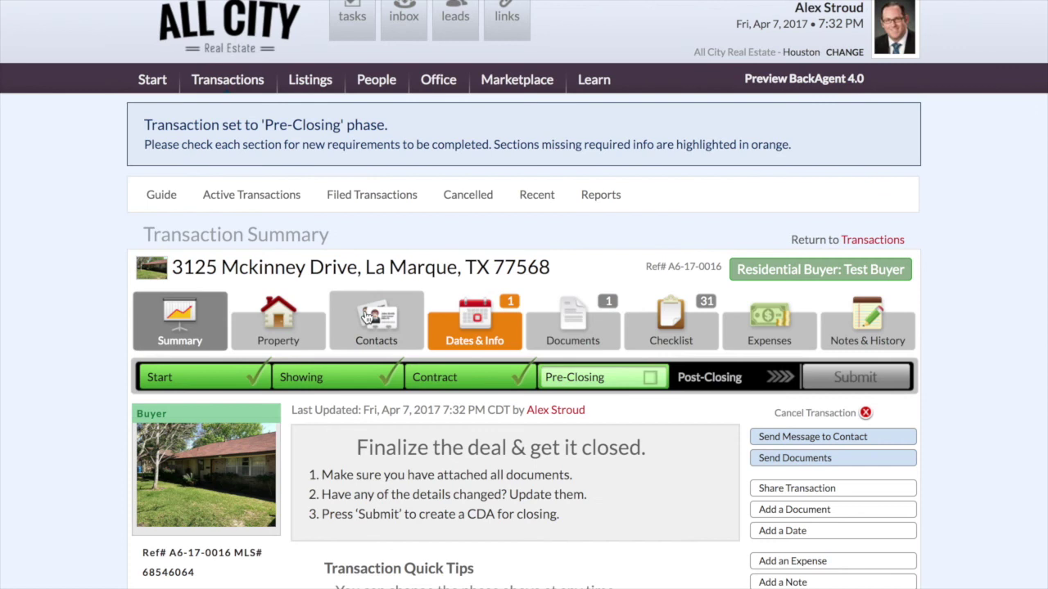
scroll(99, 326, "down", 2)
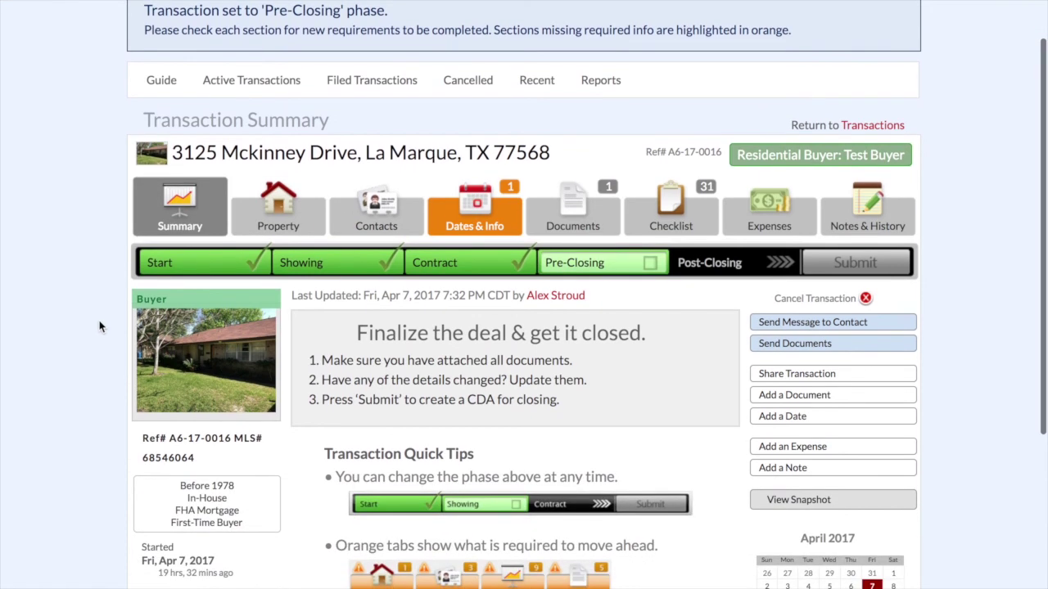
- Record the actual closing date as 5/26/2017 in Dates & Info, then advance to Post-Closing
left_click(475, 214)
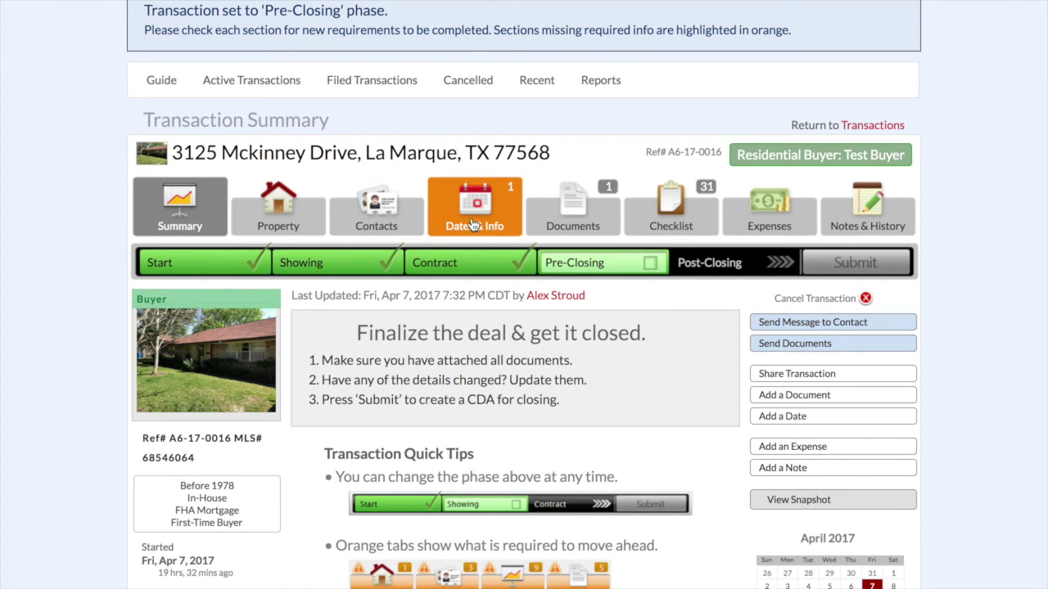
scroll(123, 254, "down", 3)
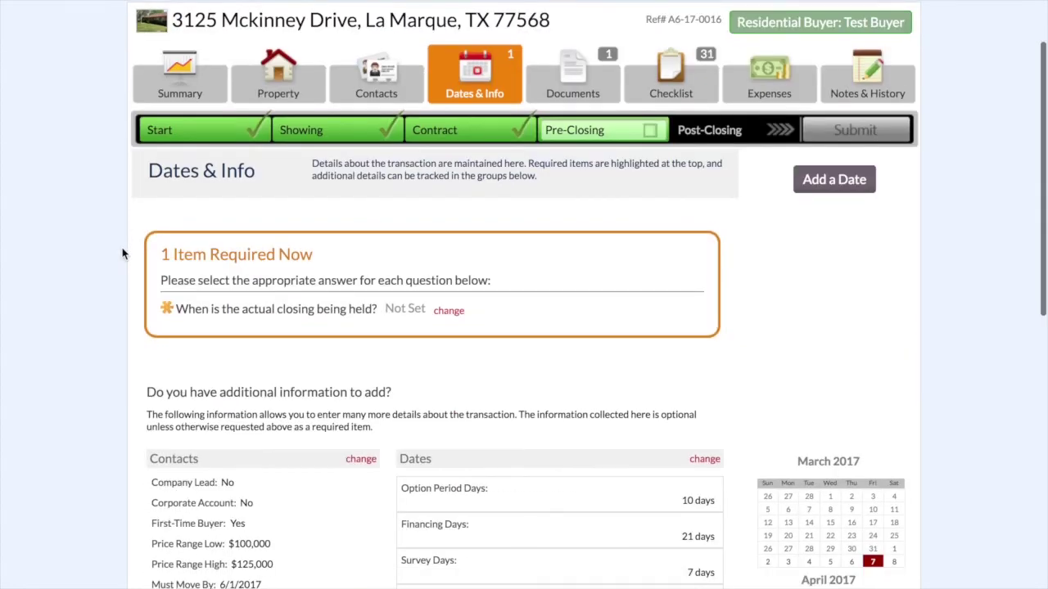
scroll(123, 253, "down", 1)
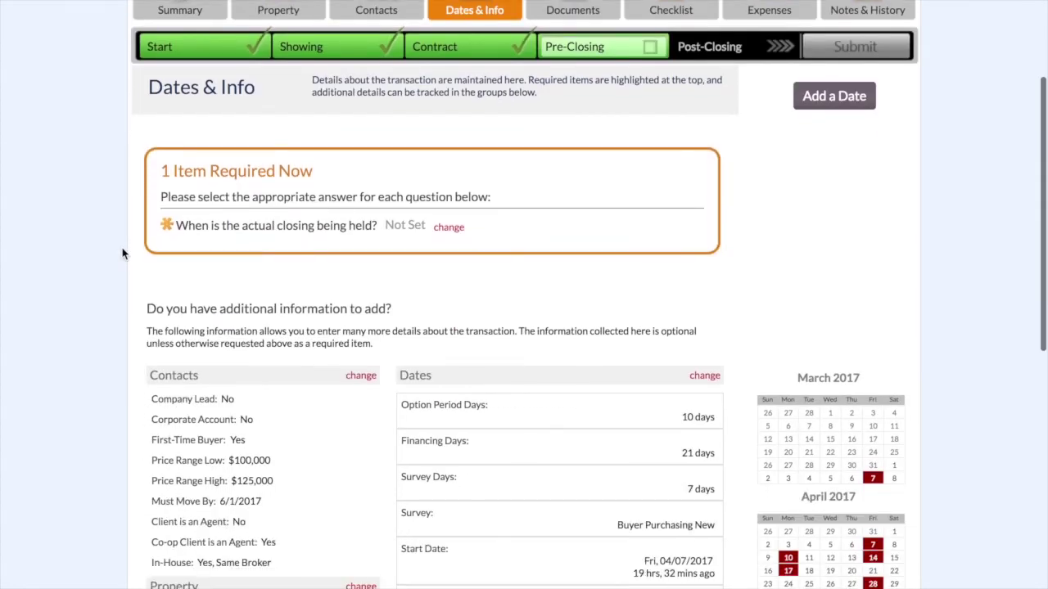
left_click(451, 231)
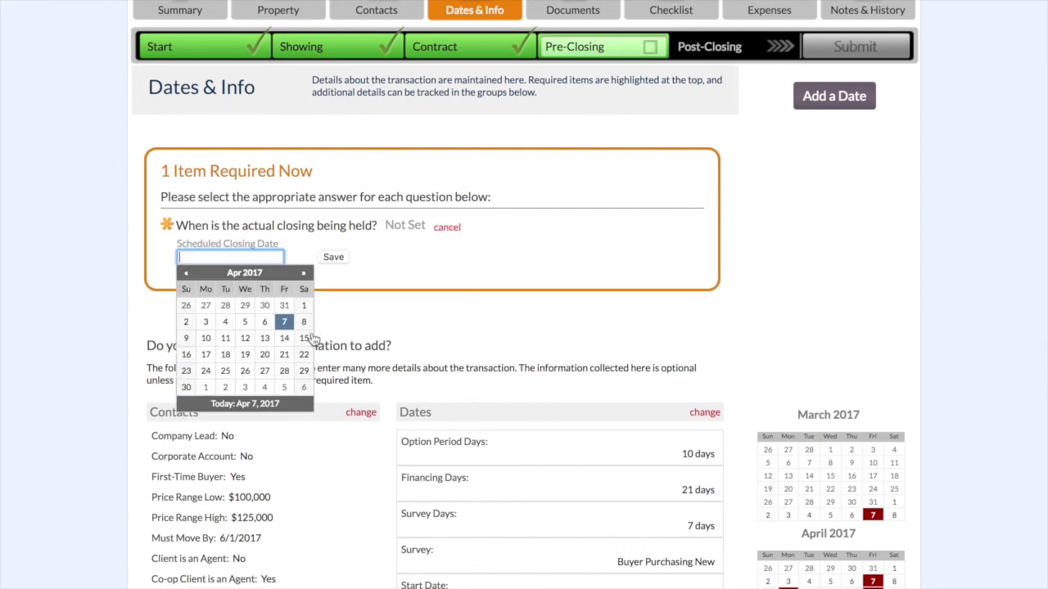
left_click(304, 273)
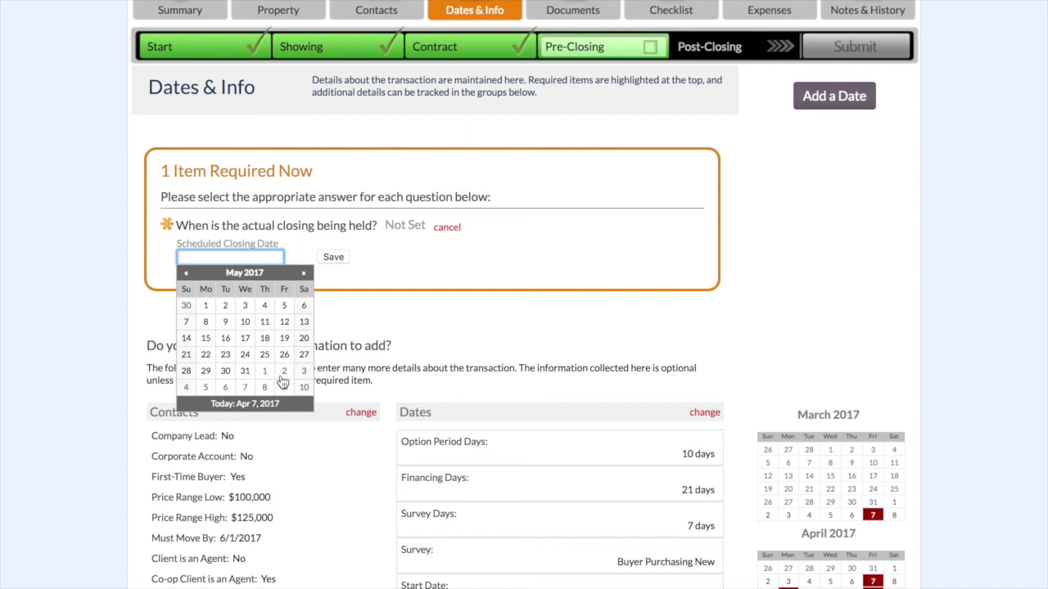
left_click(287, 363)
left_click(332, 257)
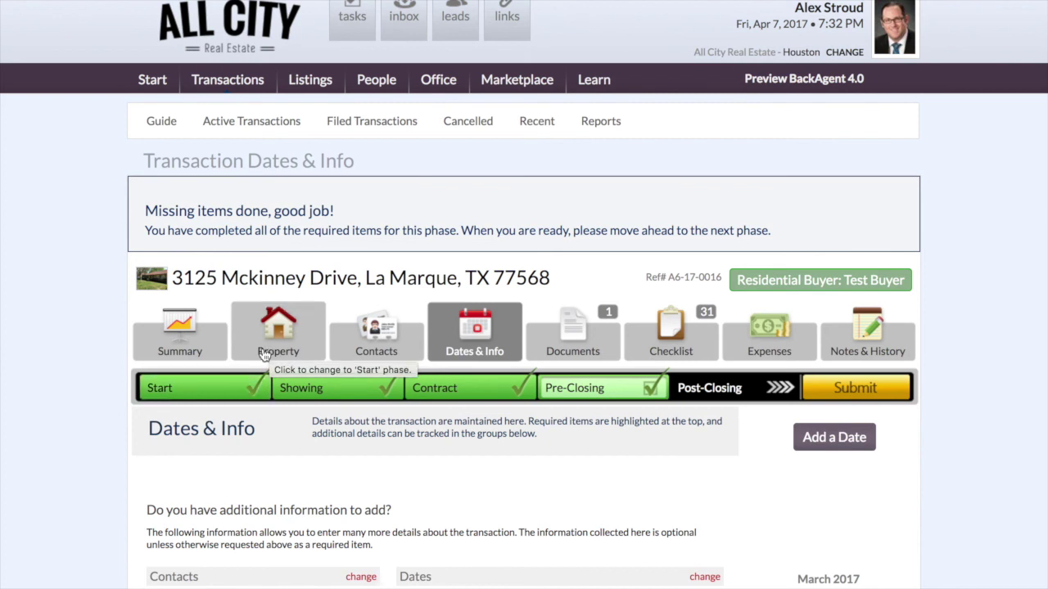
left_click(720, 395)
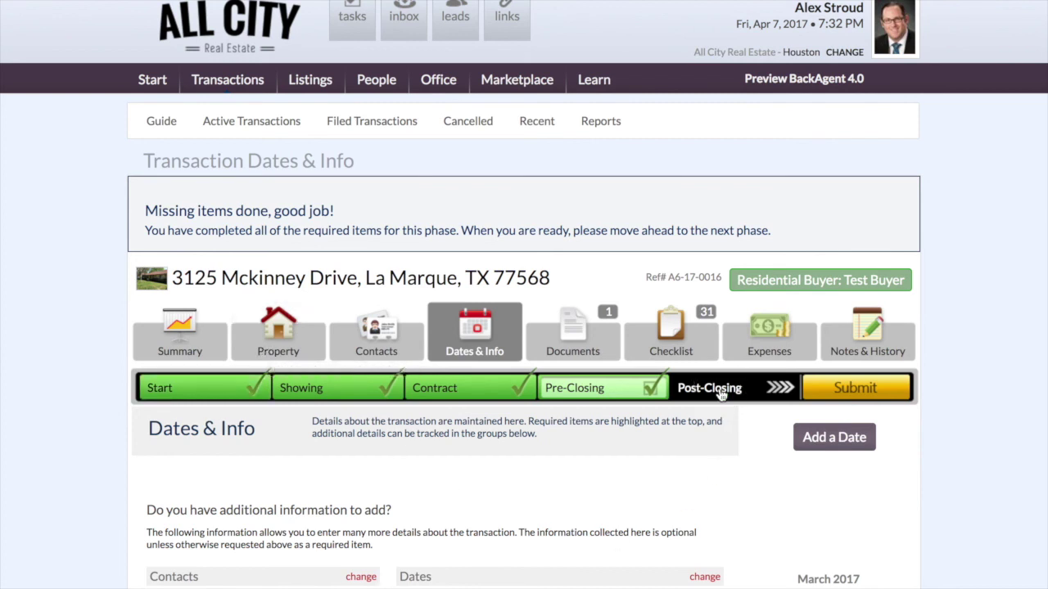
- Review the transaction's document list
scroll(593, 450, "down", 3)
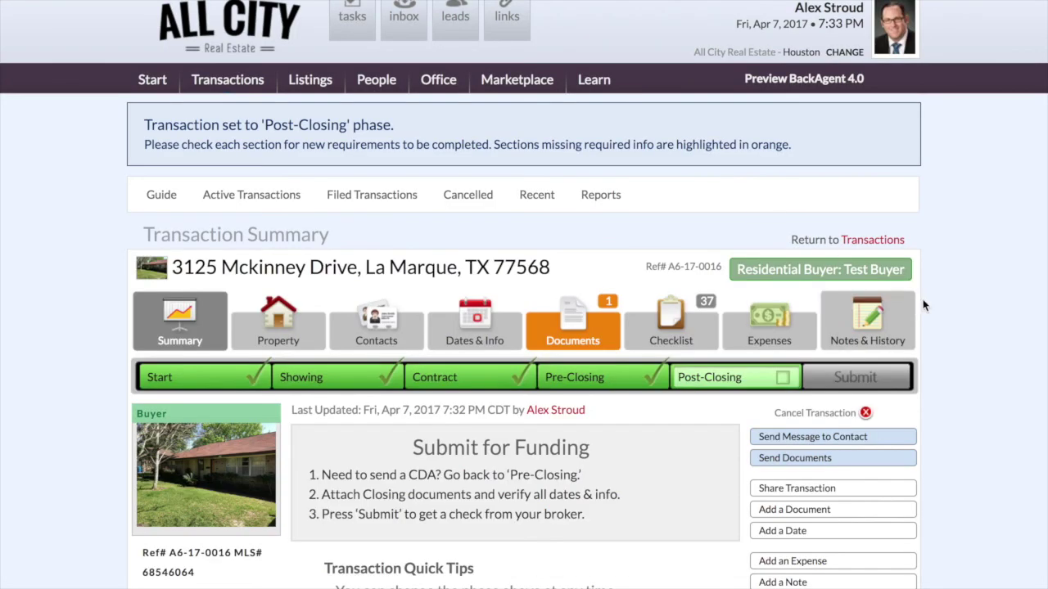
scroll(936, 317, "down", 3)
left_click(602, 144)
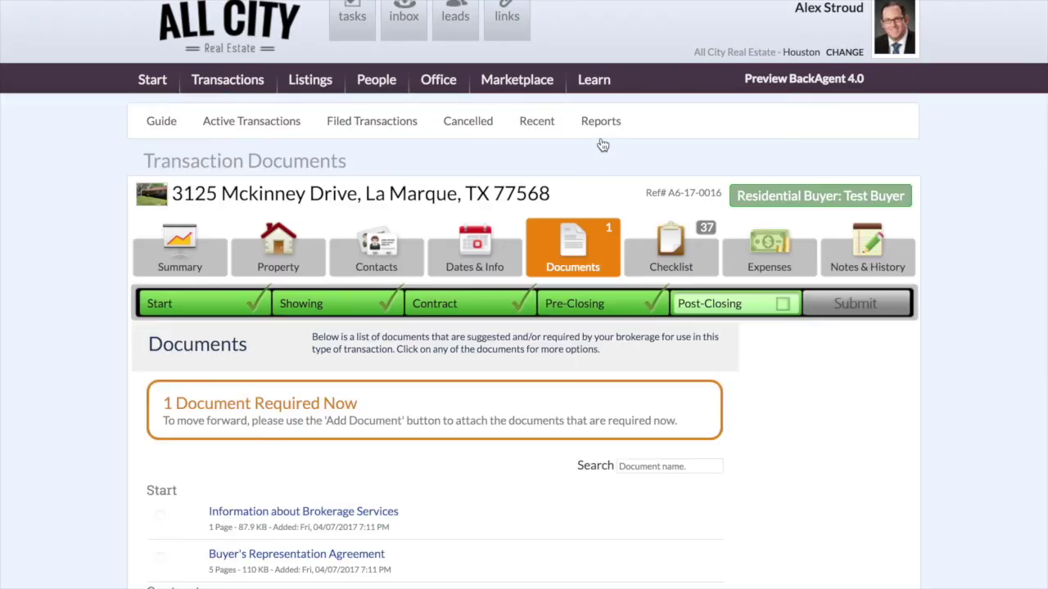
scroll(505, 412, "down", 4)
scroll(505, 412, "down", 3)
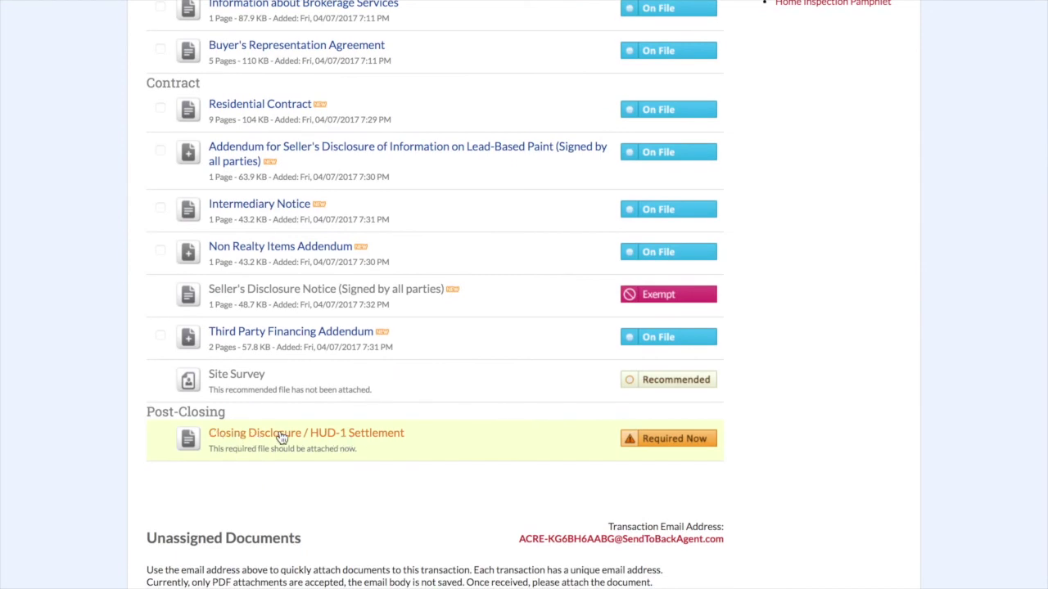
scroll(281, 439, "up", 7)
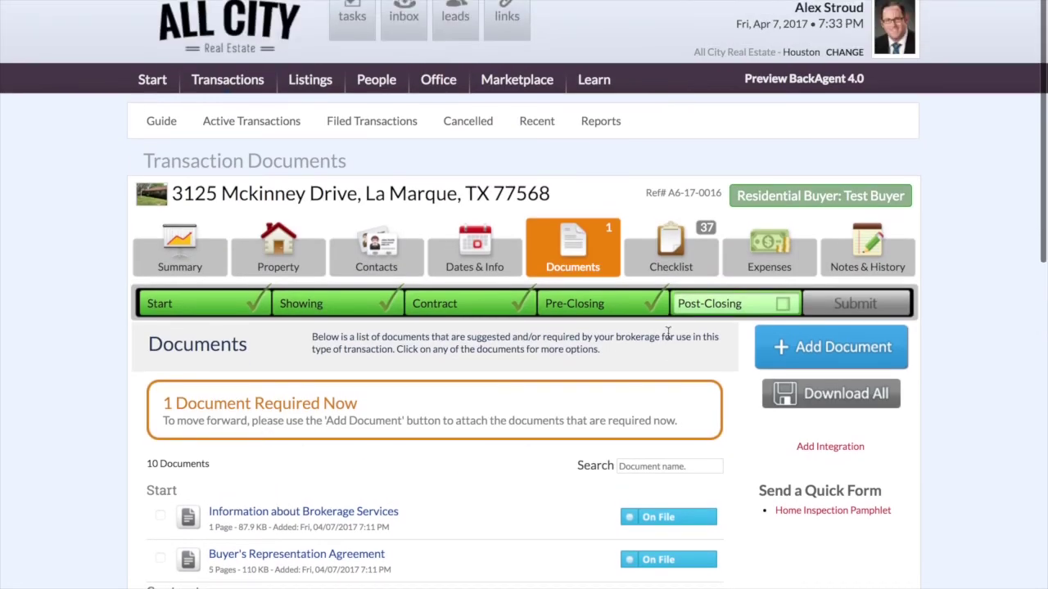
- View the transaction Checklist with its 37 PostClosing and PreClosing tasks
left_click(673, 245)
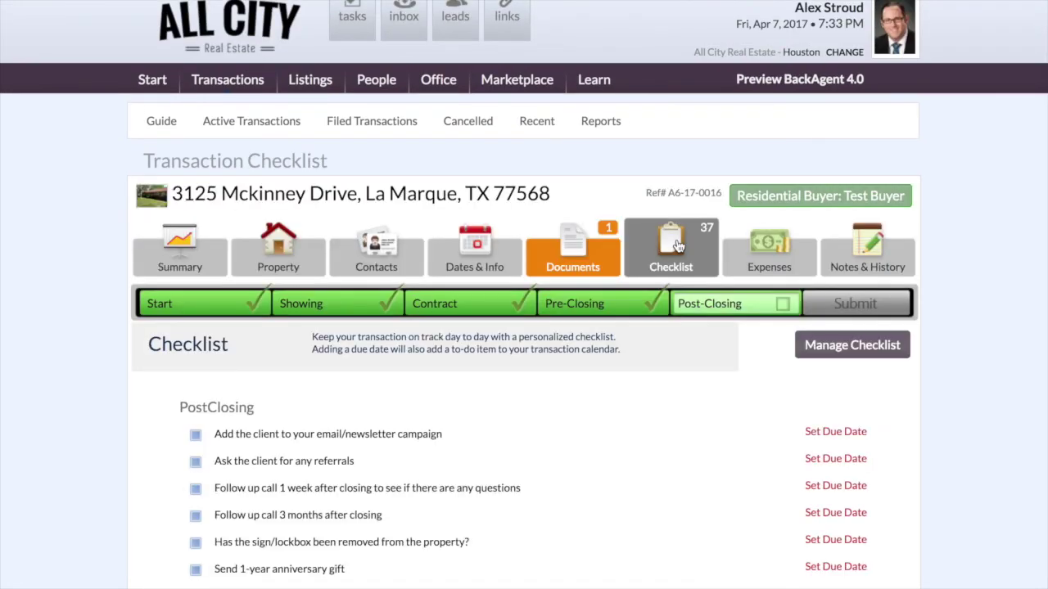
scroll(657, 342, "down", 10)
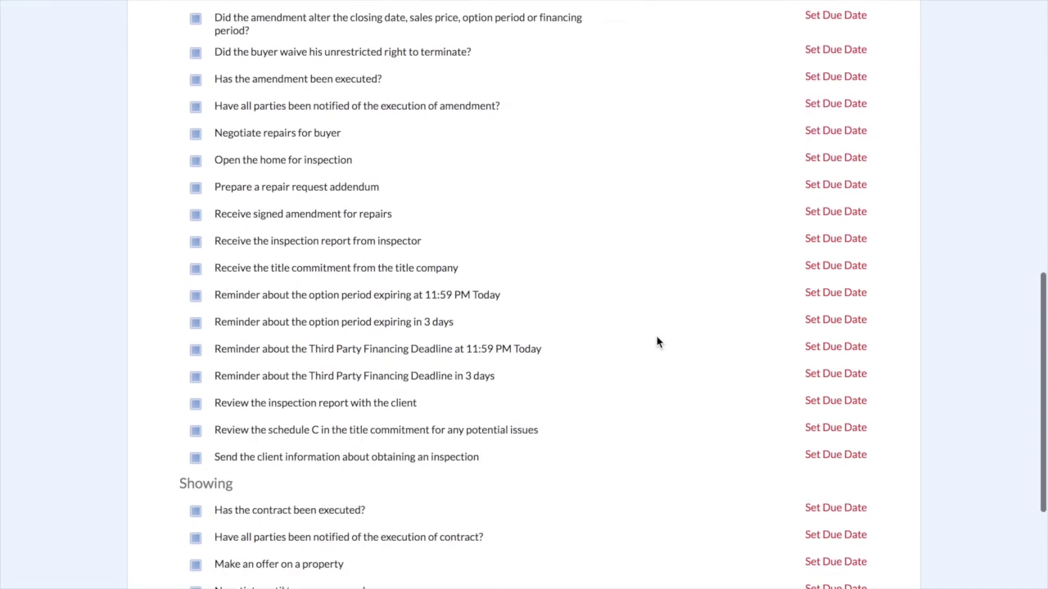
scroll(657, 341, "down", 3)
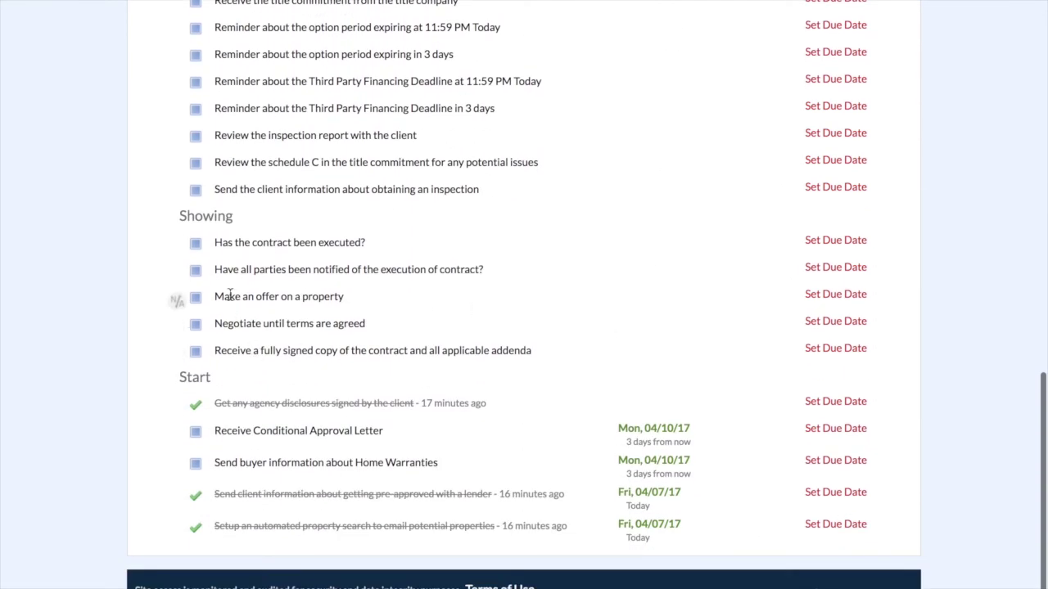
scroll(229, 295, "up", 3)
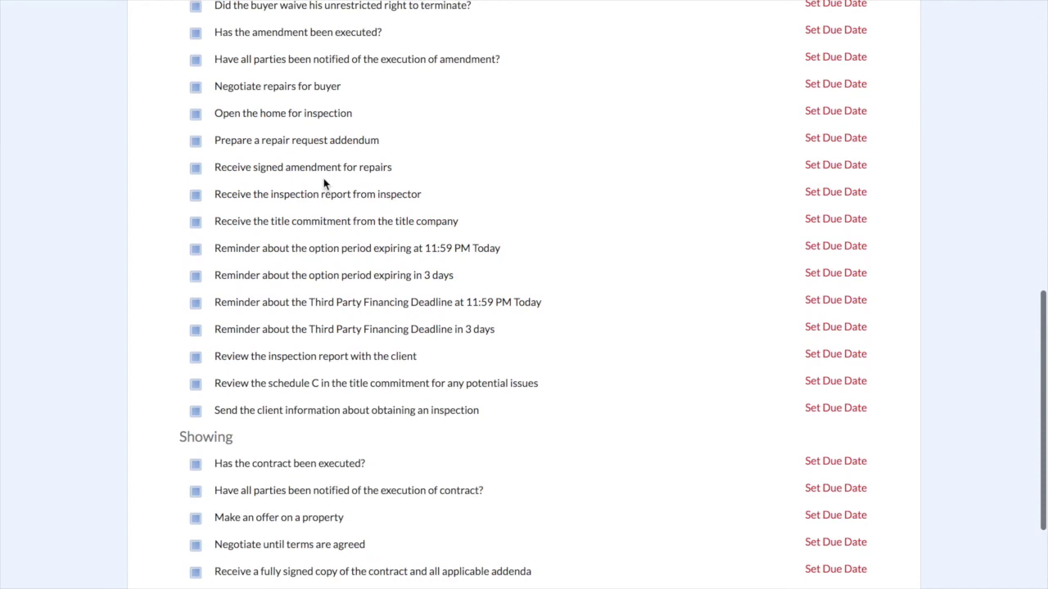
scroll(499, 194, "up", 1)
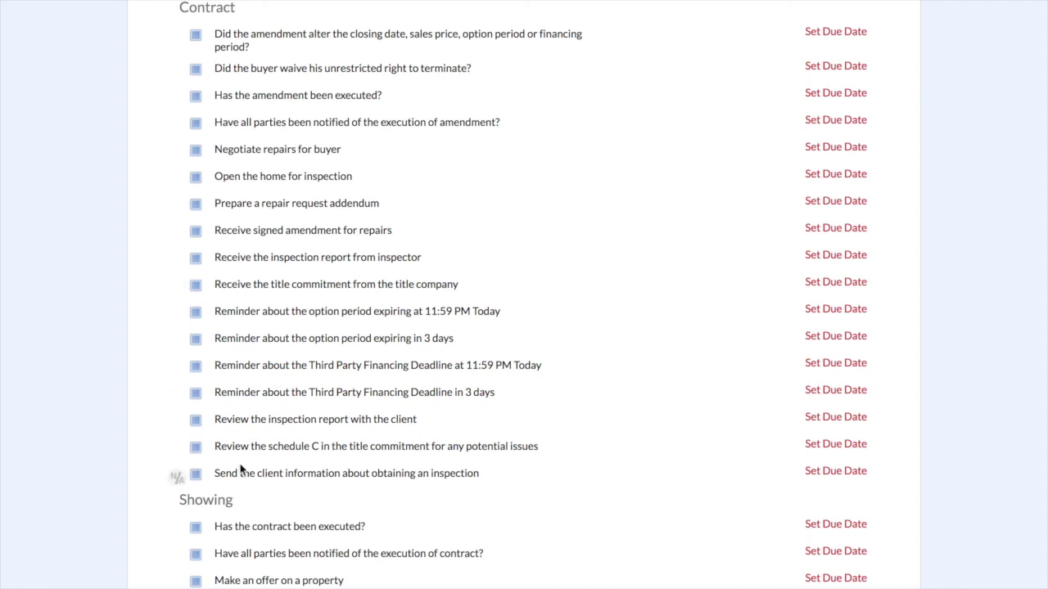
scroll(252, 327, "up", 2)
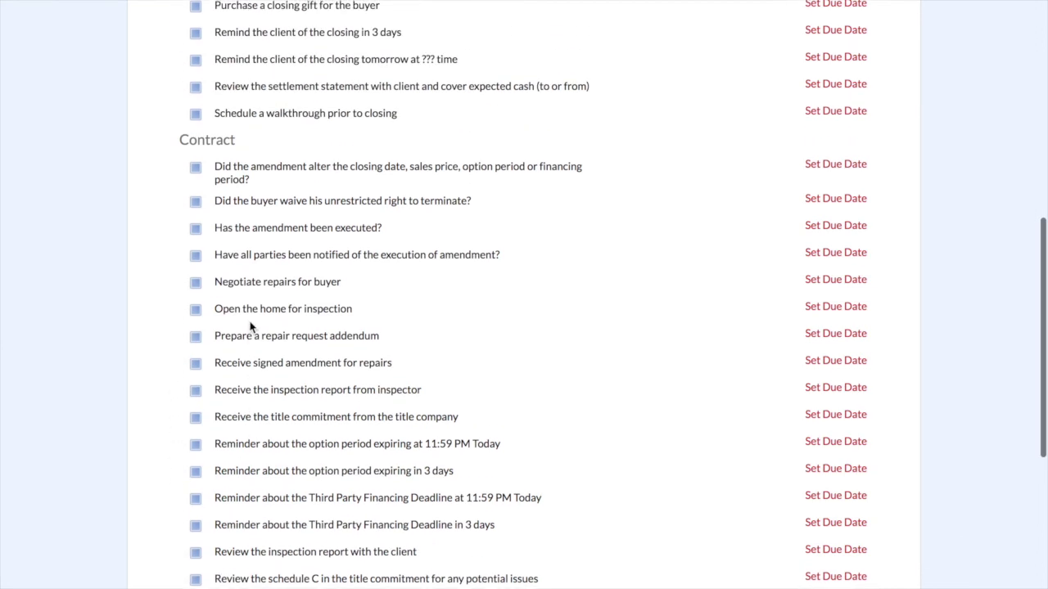
scroll(252, 326, "up", 4)
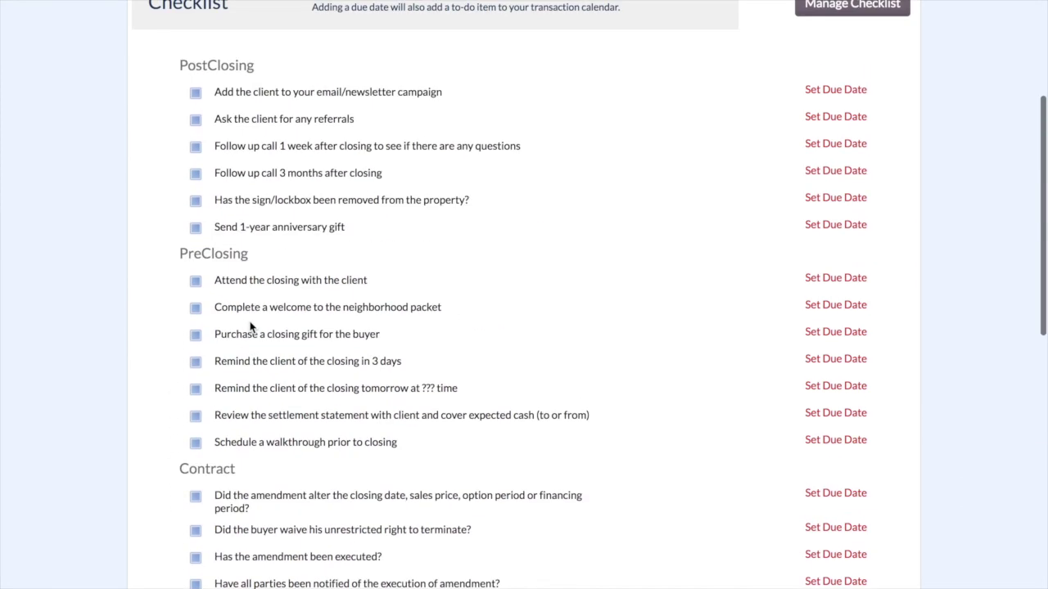
scroll(251, 326, "up", 3)
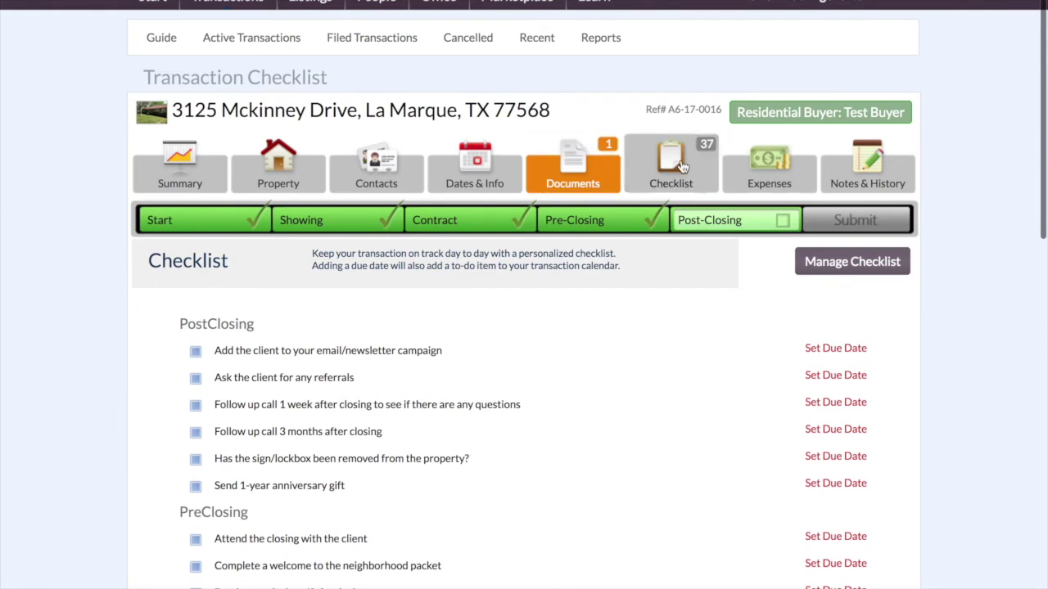
left_click(681, 166)
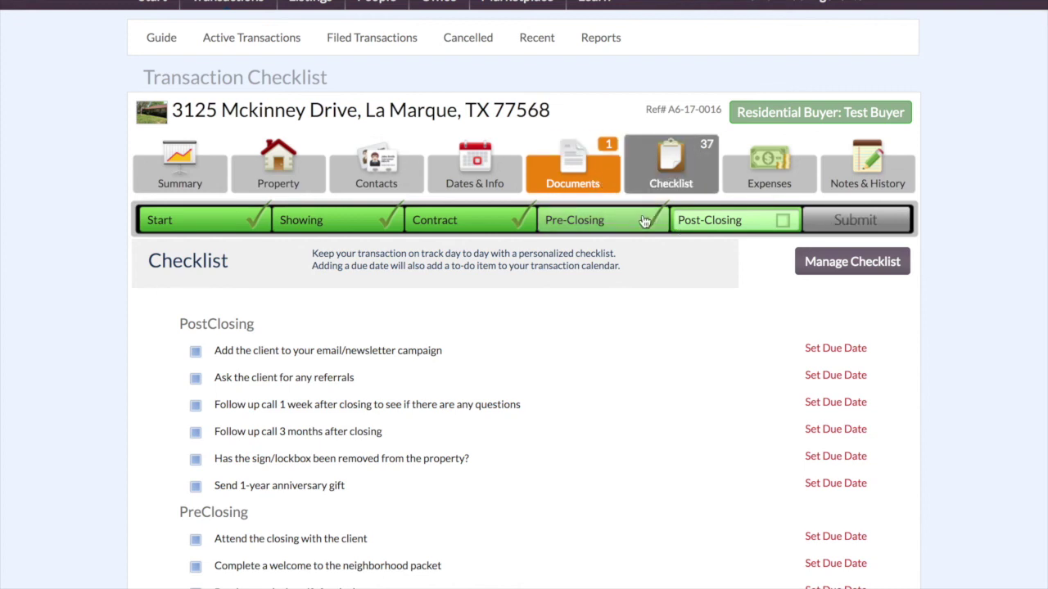
- Move the transaction to Pre-Closing and start a funding request from the Submit page
left_click(579, 217)
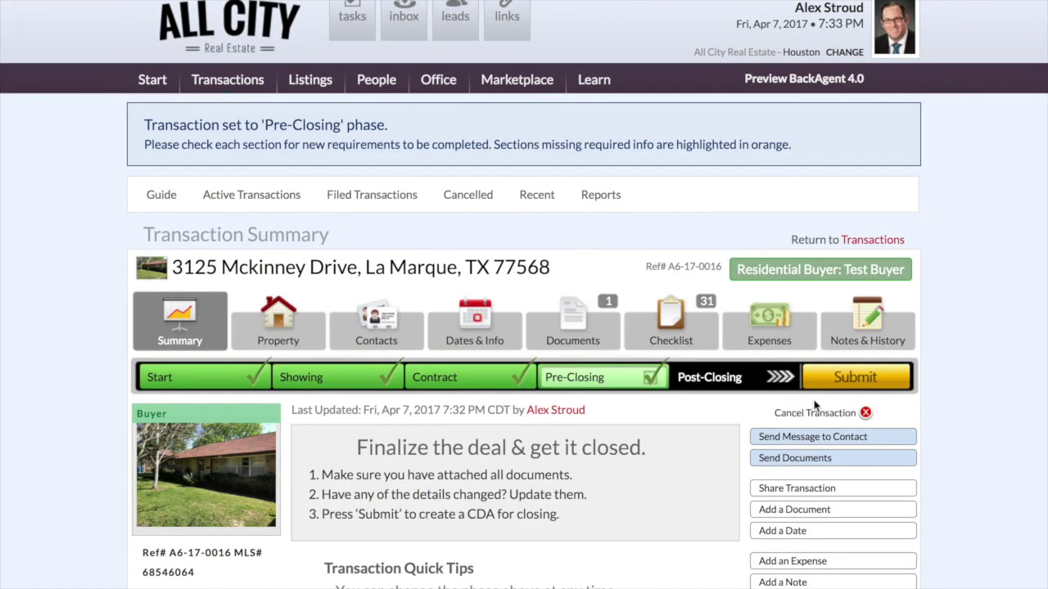
left_click(838, 378)
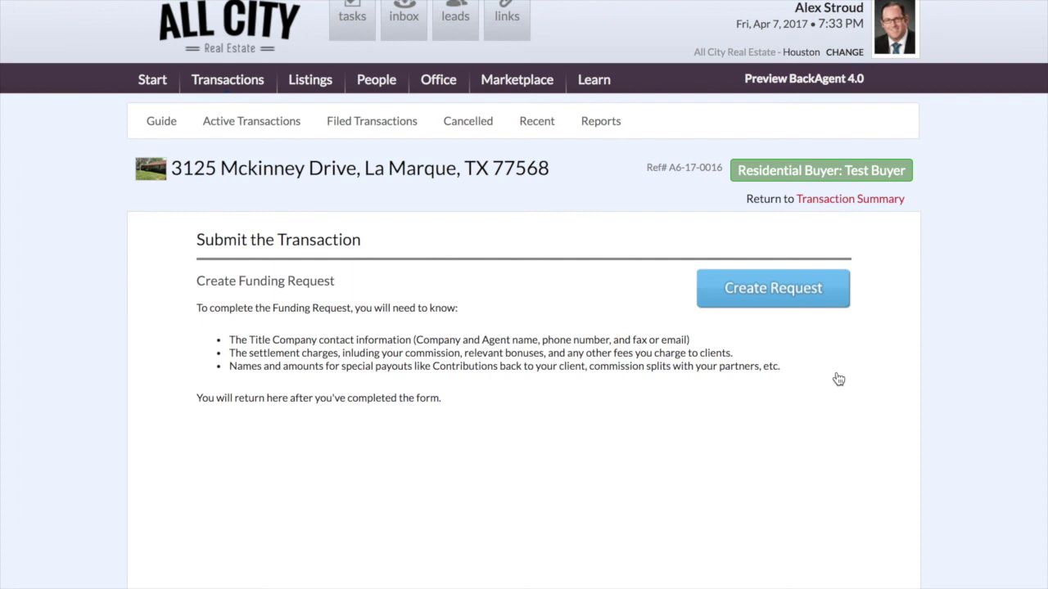
left_click(720, 295)
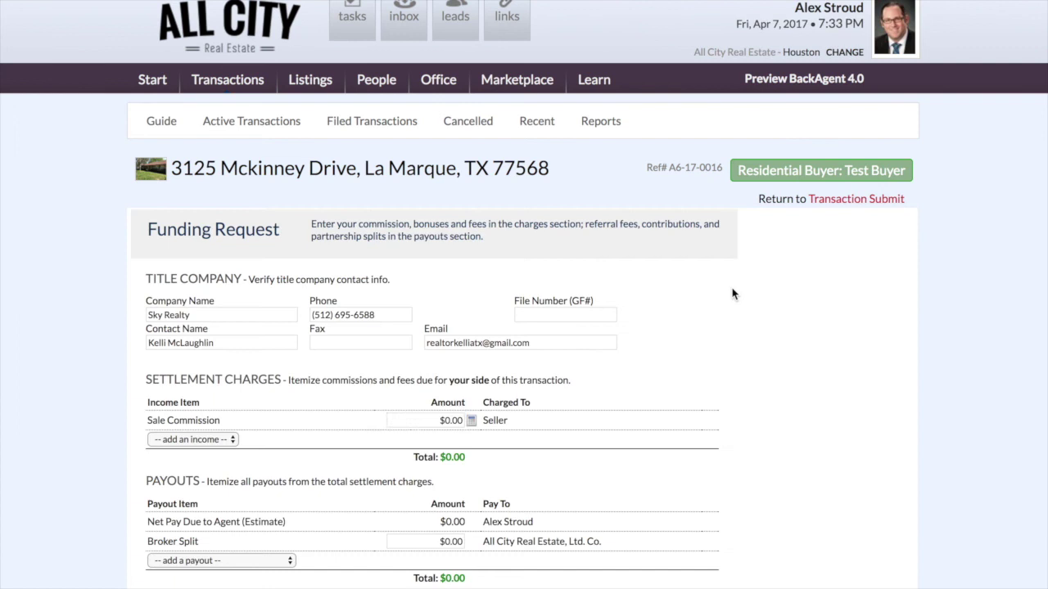
scroll(725, 296, "down", 1)
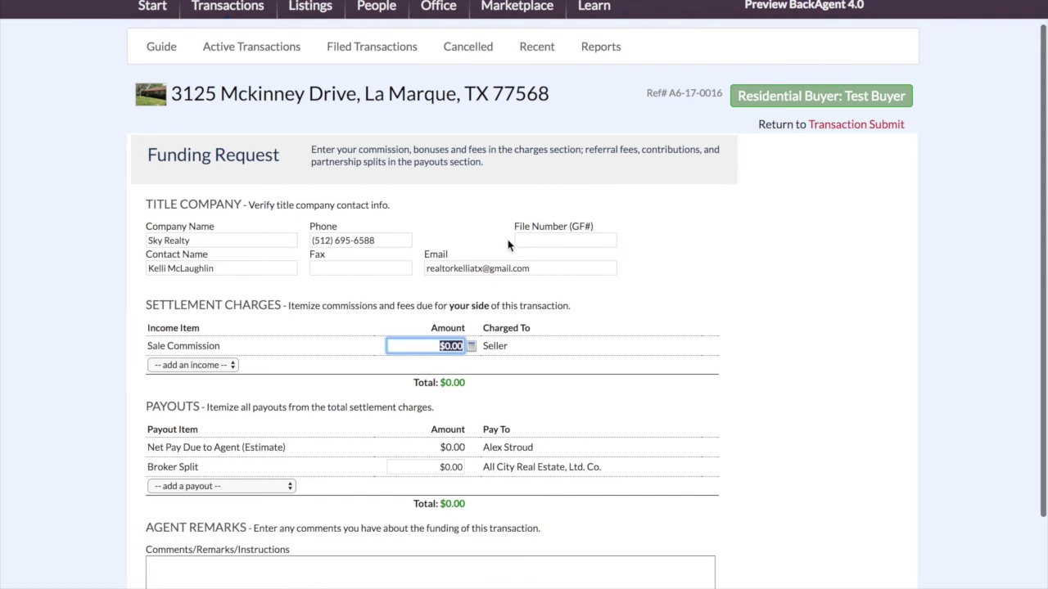
left_click(518, 239)
left_click(726, 257)
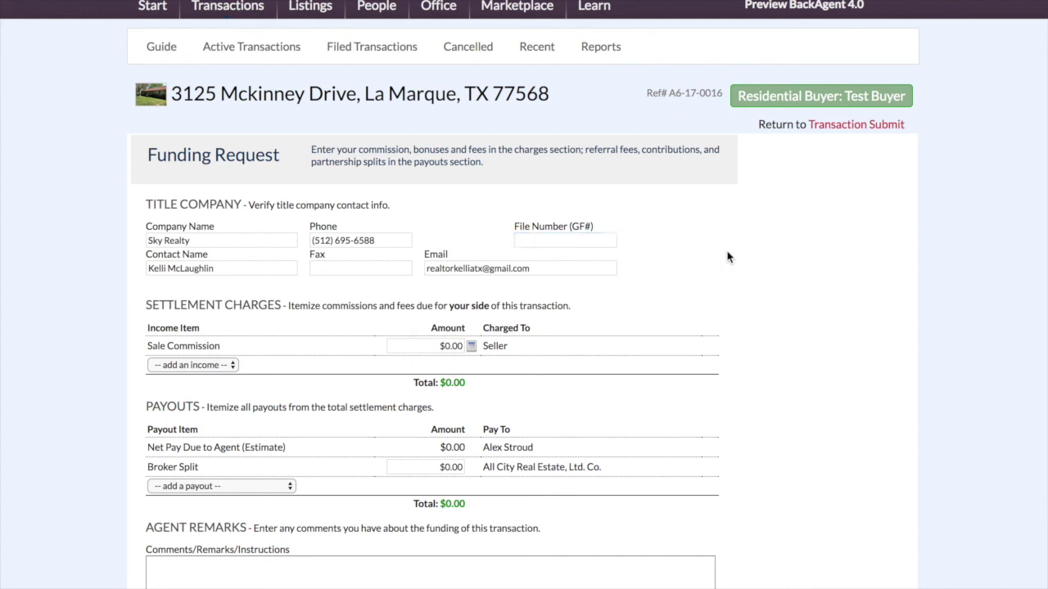
scroll(711, 262, "down", 3)
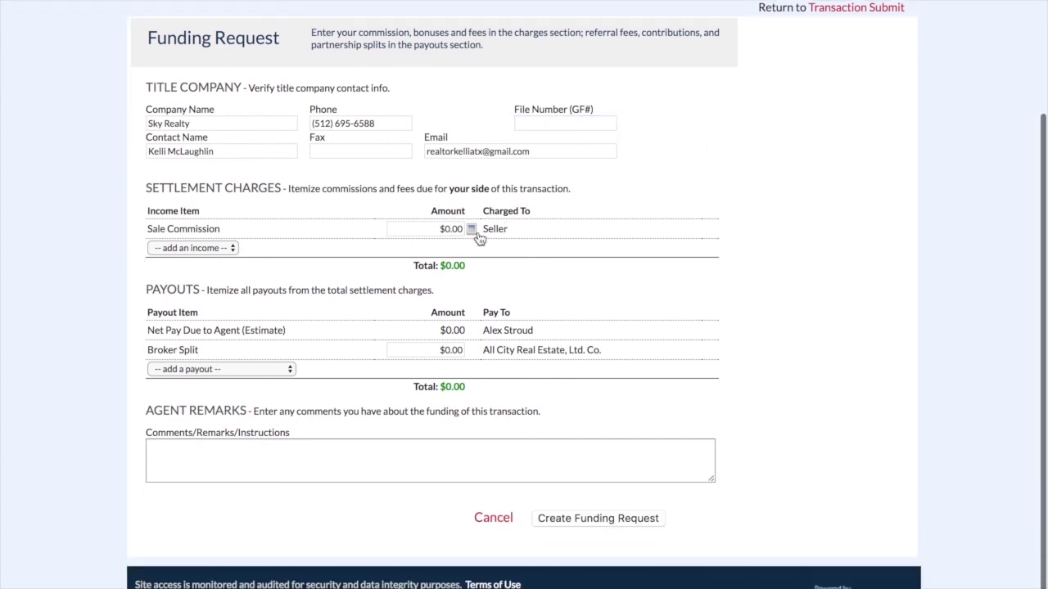
- Calculate a 3% Sale Commission of $3,450.00 and create the Funding Request
left_click(471, 230)
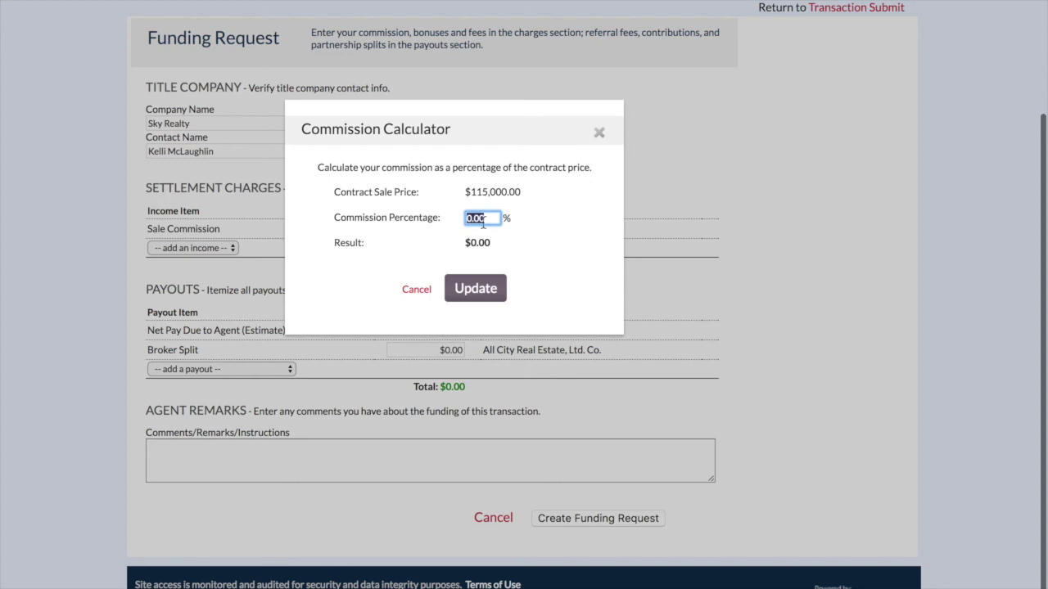
type("3")
left_click(480, 291)
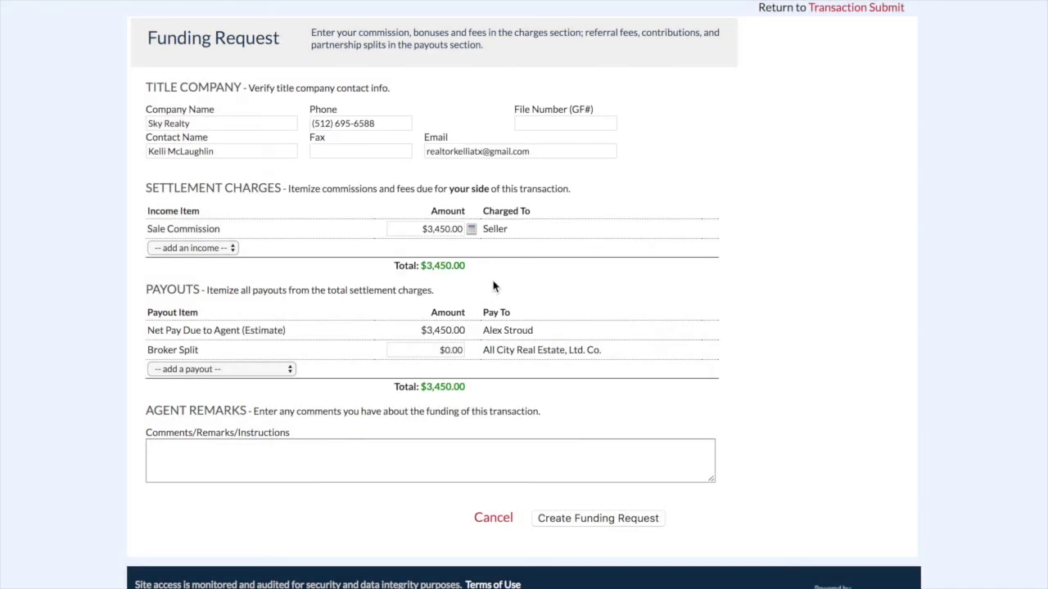
scroll(595, 279, "down", 1)
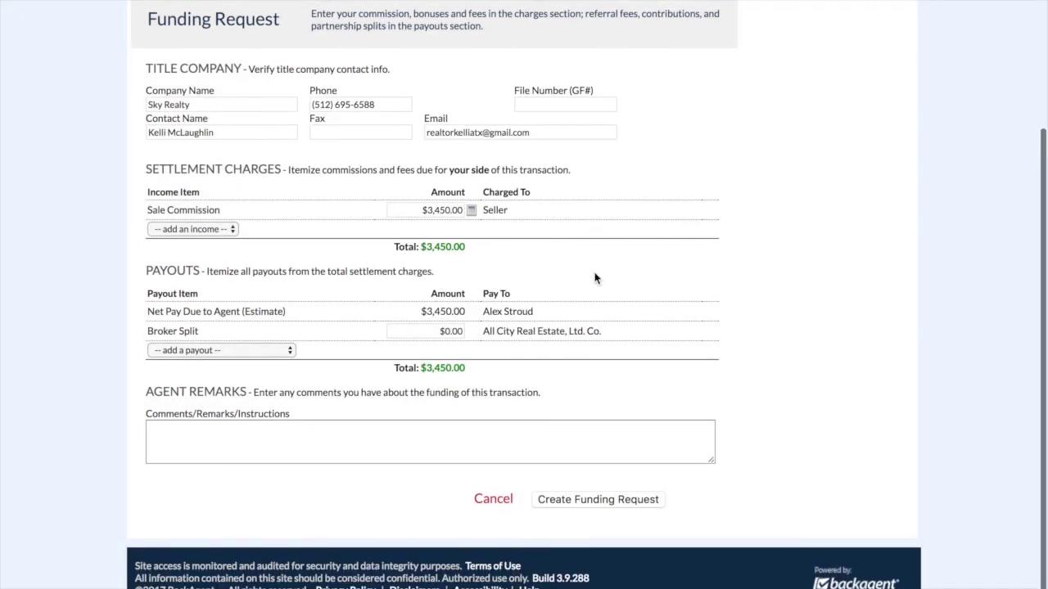
left_click(441, 333)
left_click(543, 342)
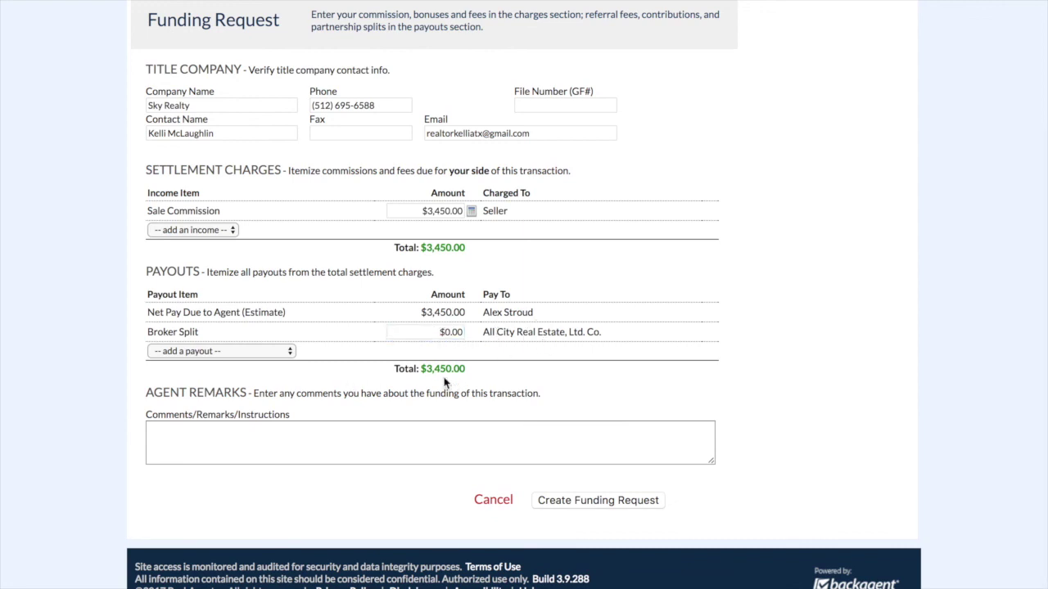
left_click(586, 500)
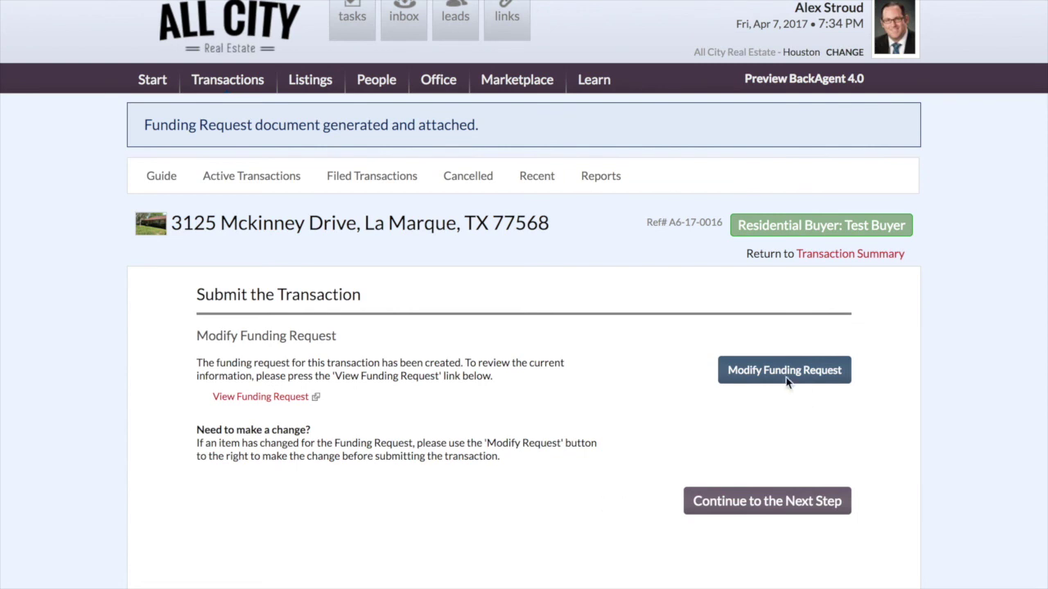
- Once the funding request document is attached, continue to the Quick Review step
scroll(776, 442, "down", 2)
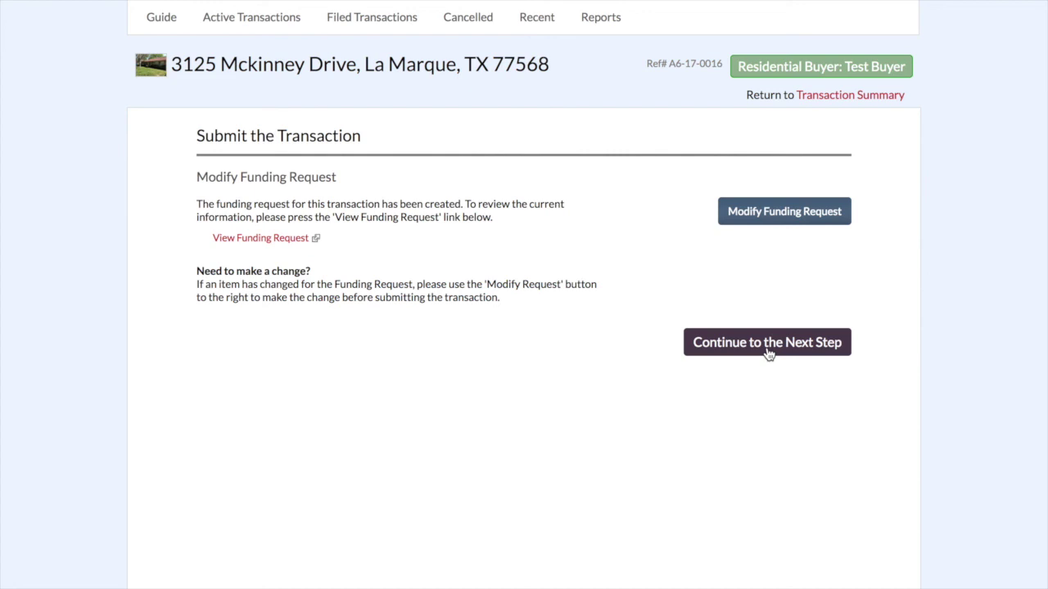
left_click(768, 353)
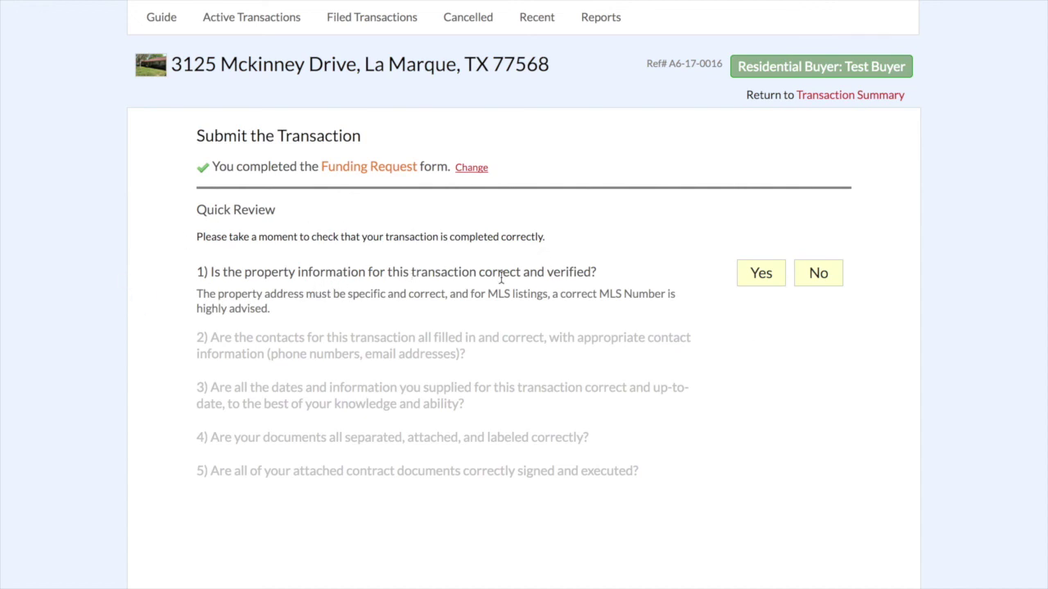
- Answer Yes for property info, contacts, dates, documents and signed contract documents
left_click(760, 273)
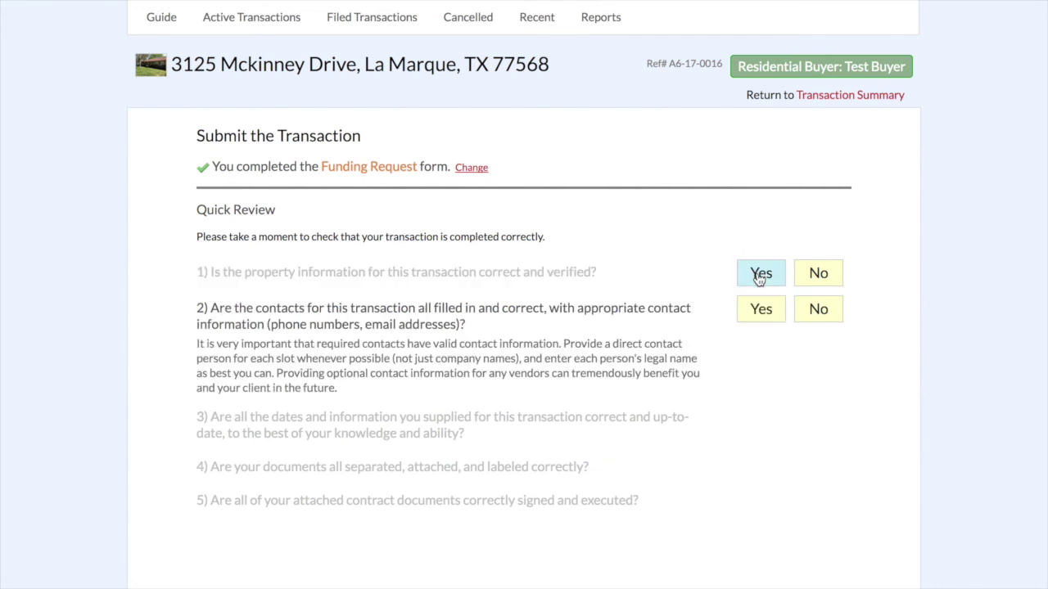
scroll(660, 311, "down", 1)
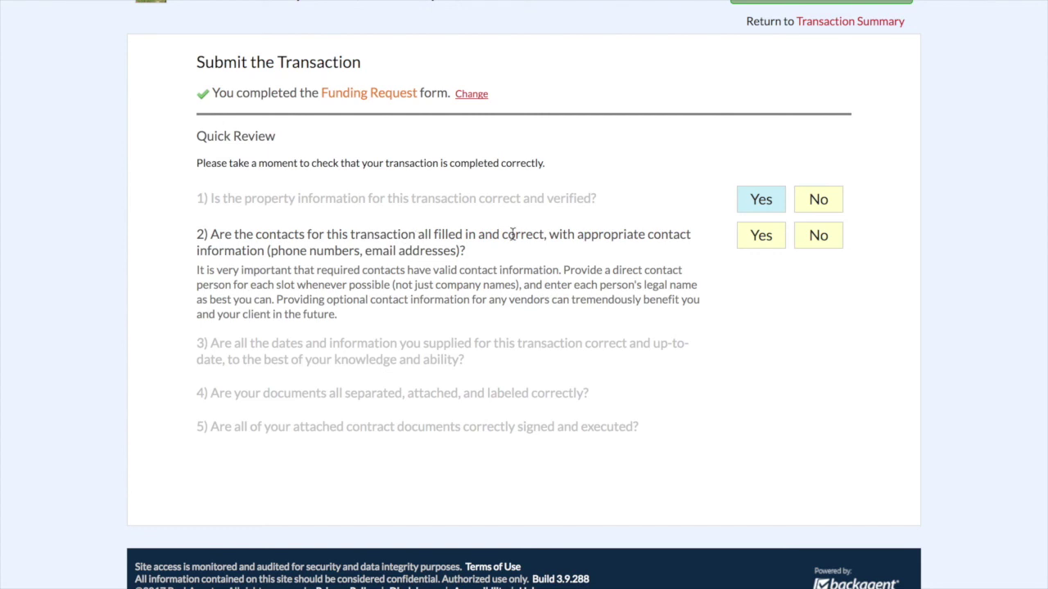
left_click(761, 243)
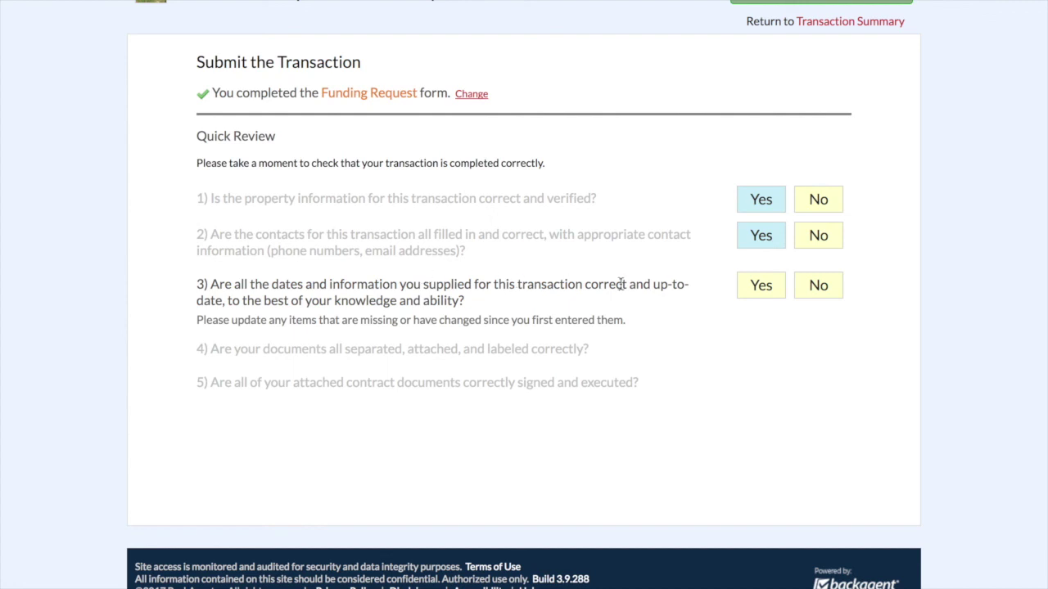
left_click(753, 288)
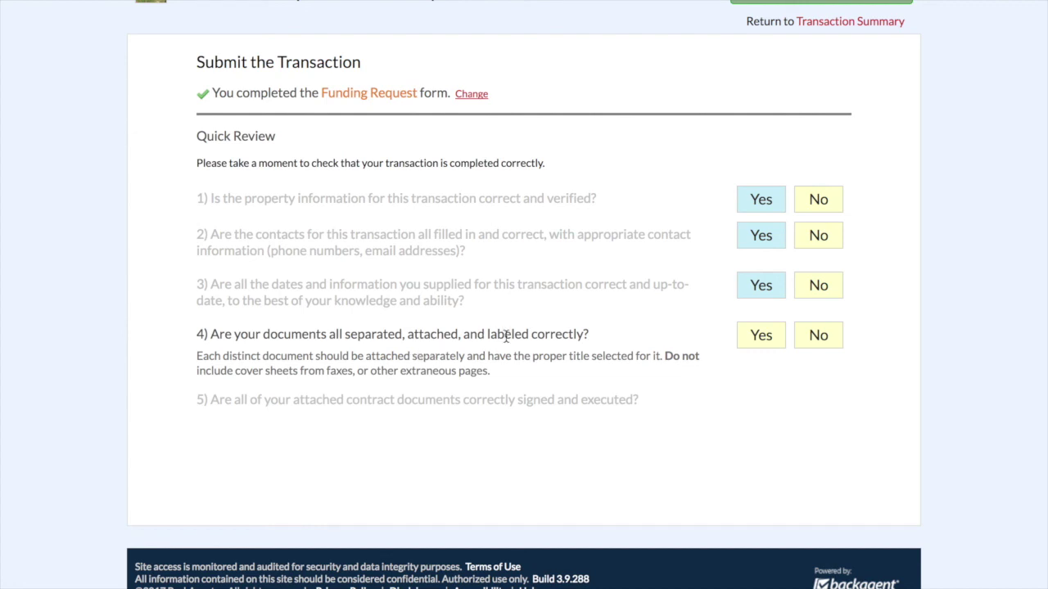
left_click(753, 337)
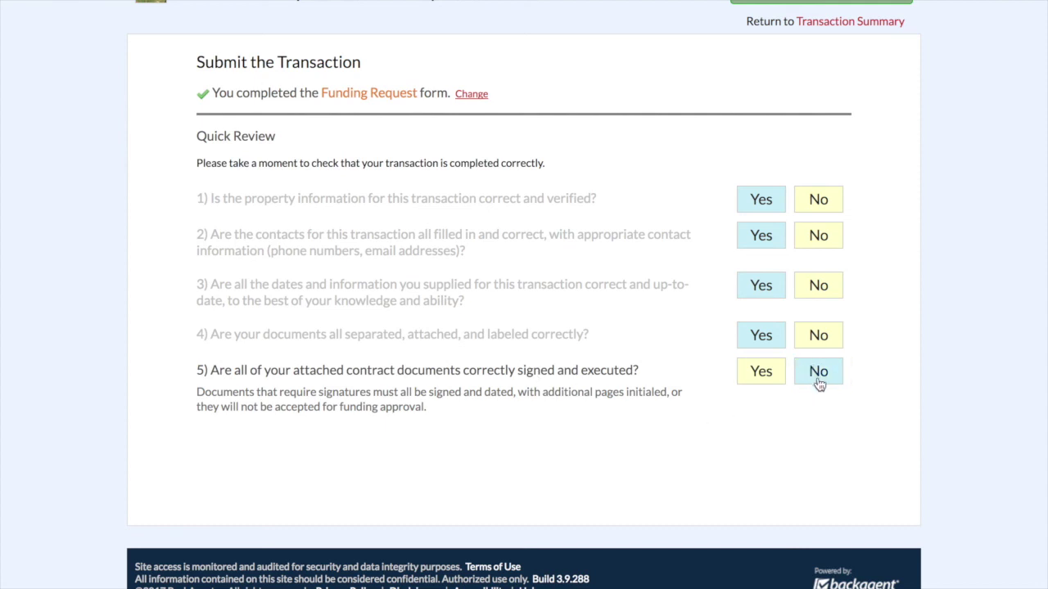
left_click(771, 381)
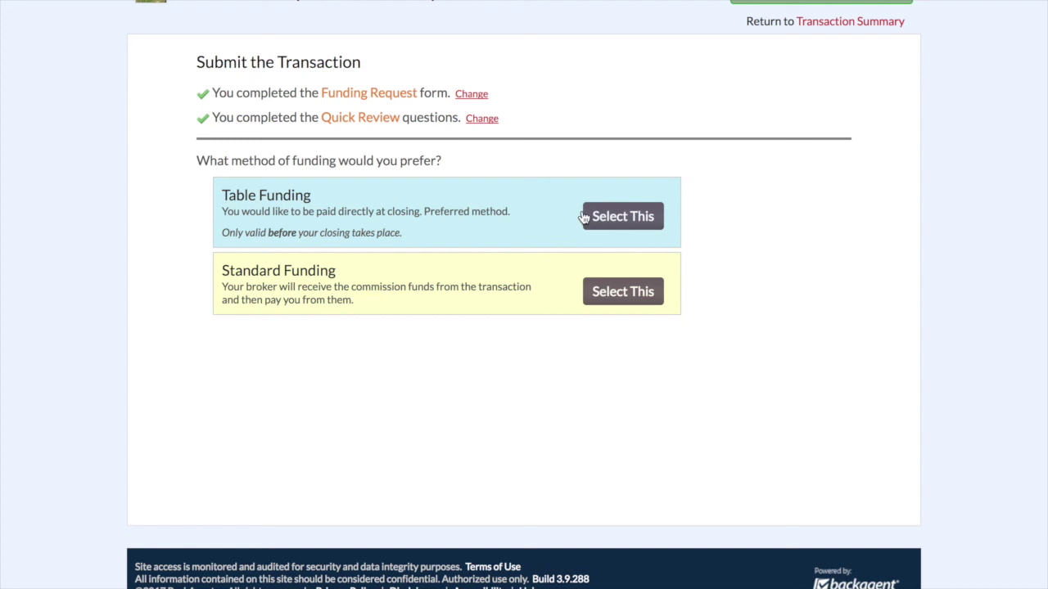
- Select Table Funding and return to the top of the Ready to Submit page
left_click(610, 219)
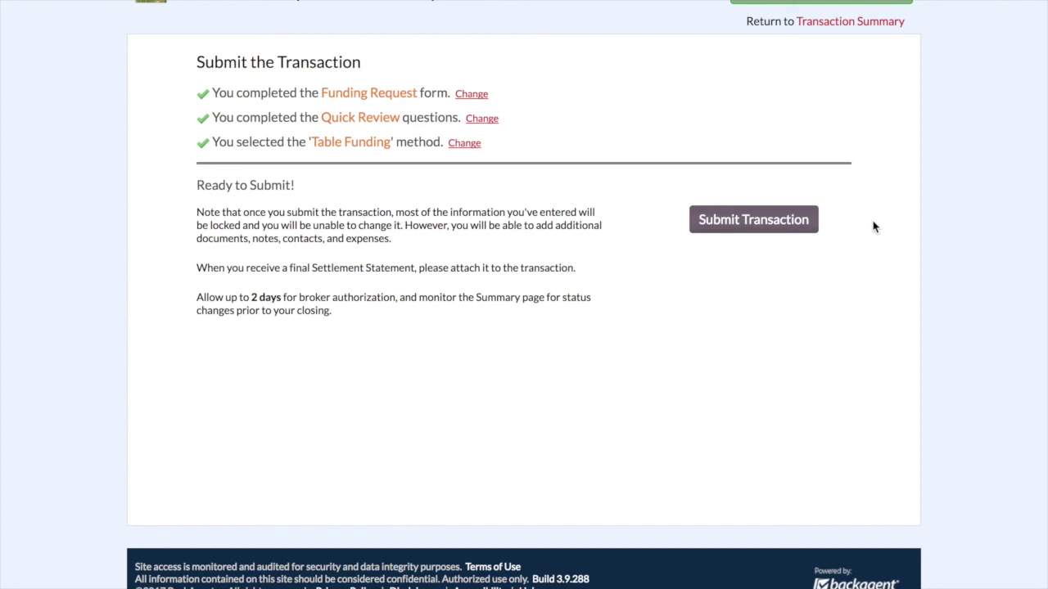
scroll(795, 271, "up", 3)
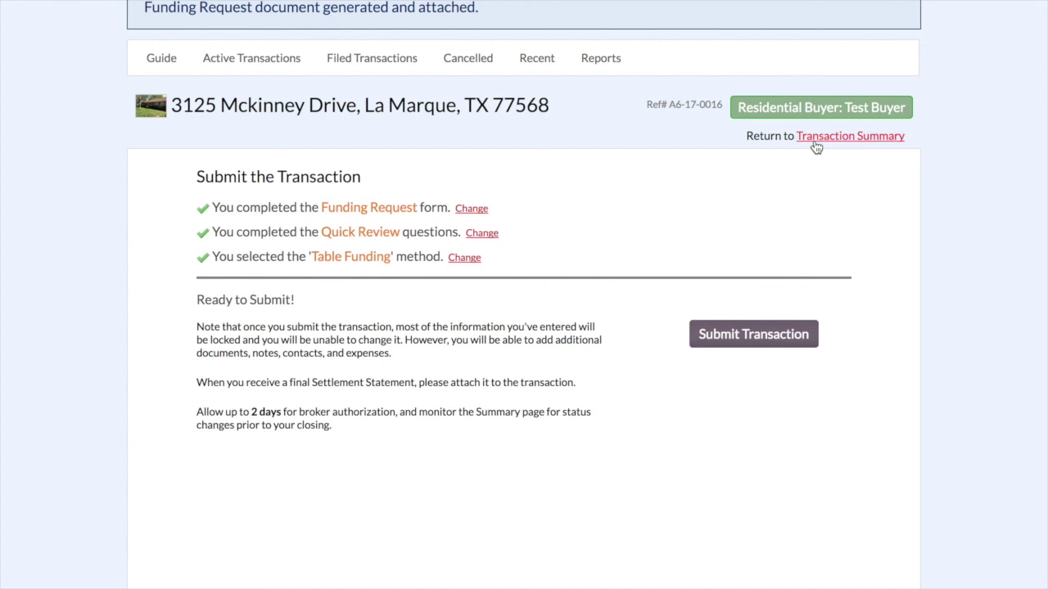
left_click(818, 136)
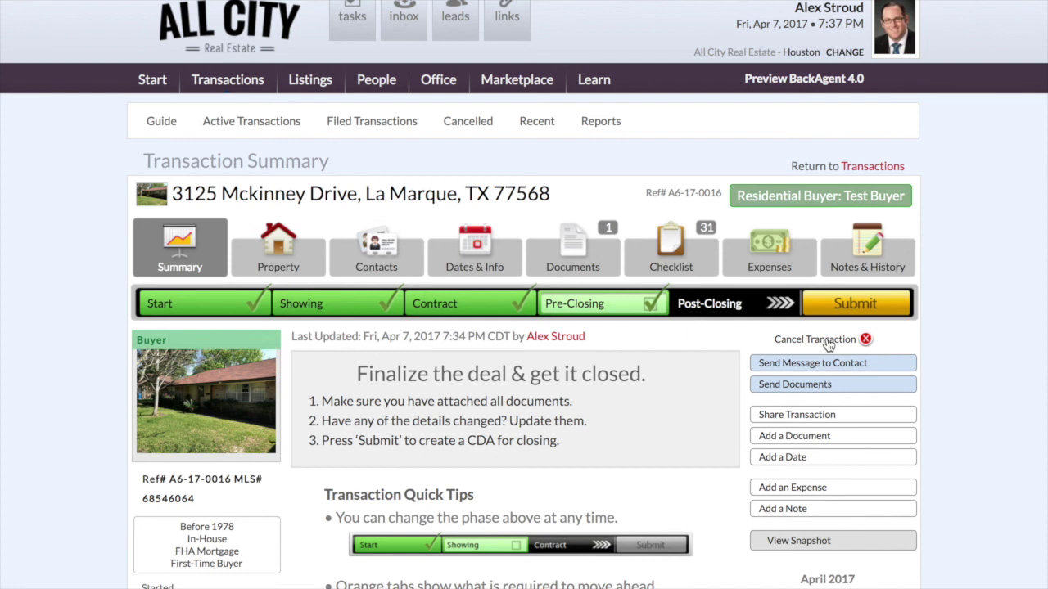
left_click(829, 342)
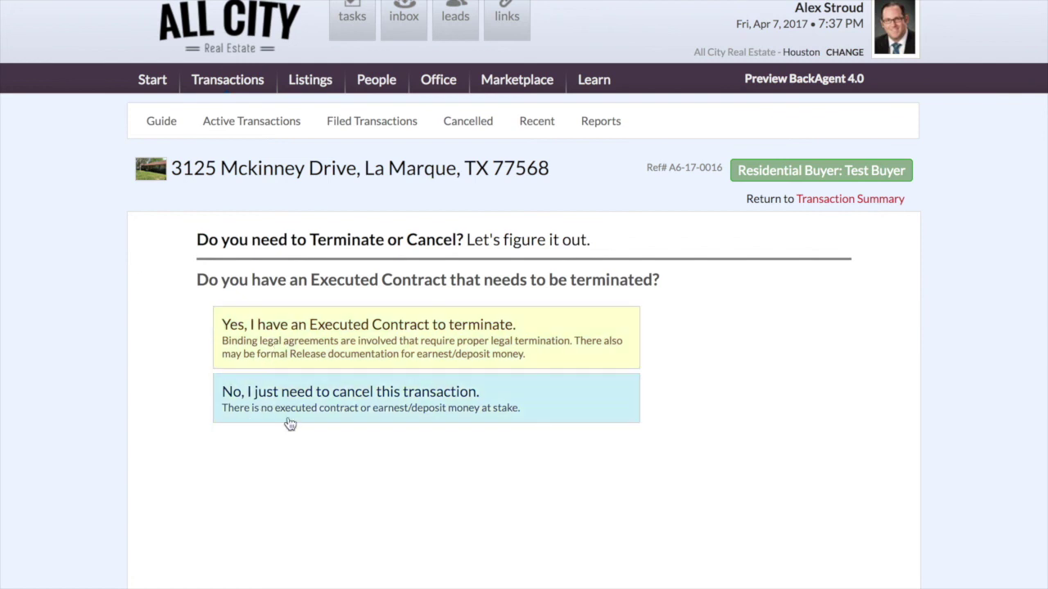
left_click(419, 401)
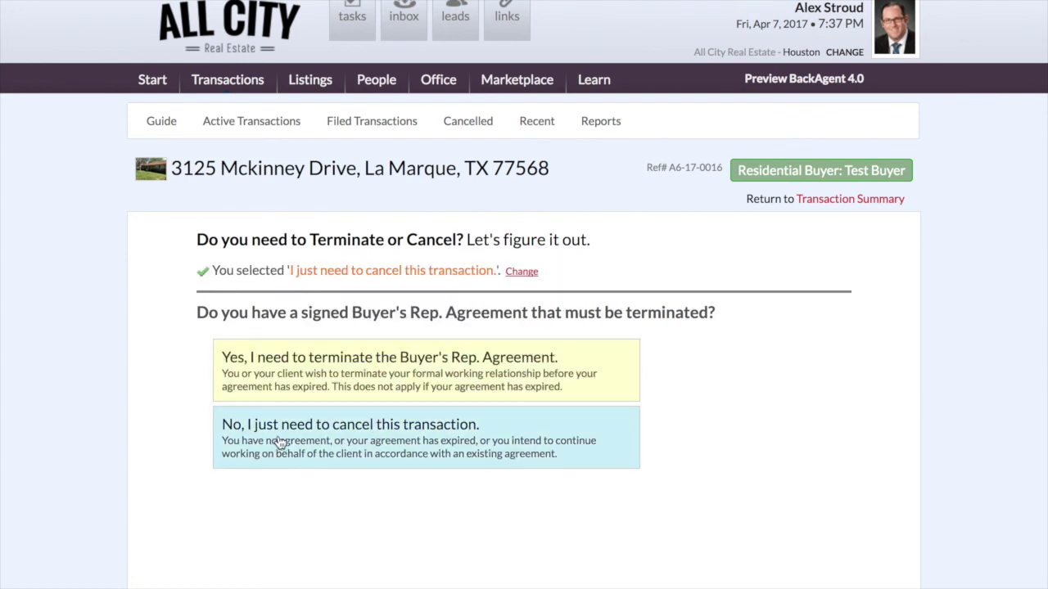
left_click(281, 442)
left_click(339, 438)
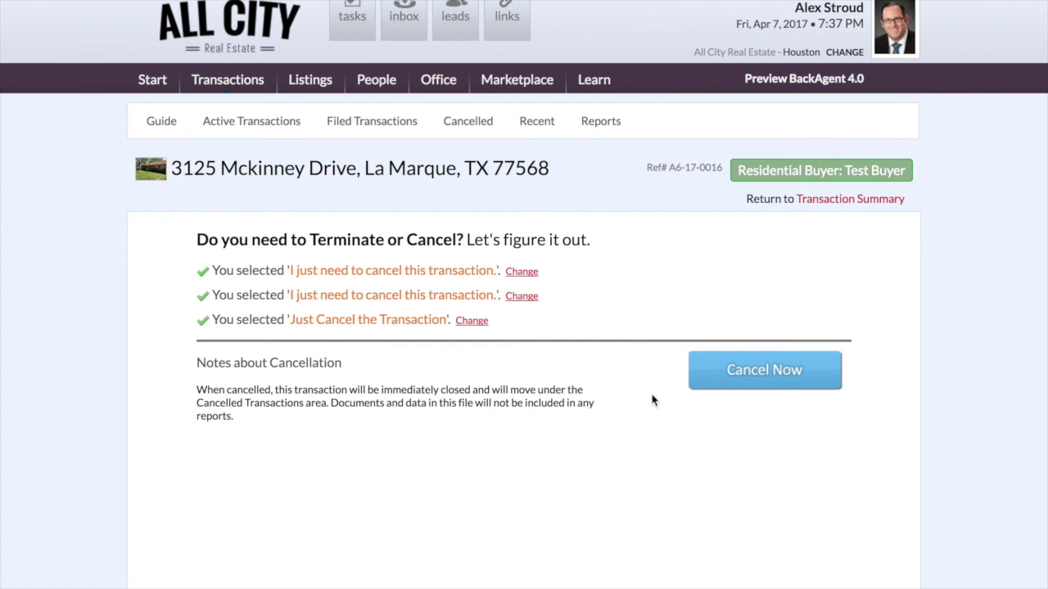
left_click(770, 377)
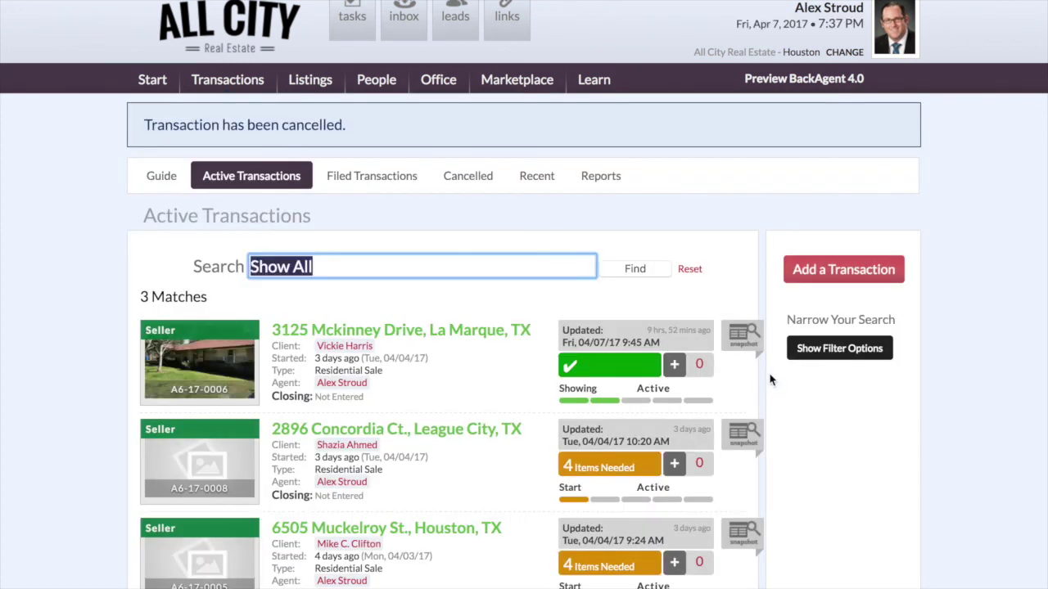
scroll(505, 447, "down", 5)
scroll(505, 447, "up", 5)
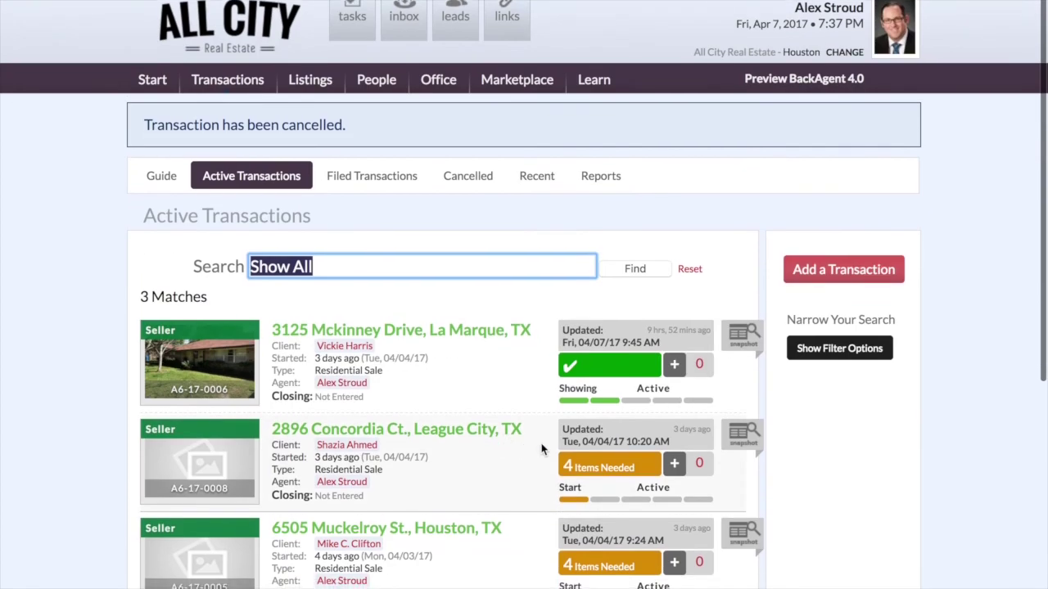
mouse_move(524, 3)
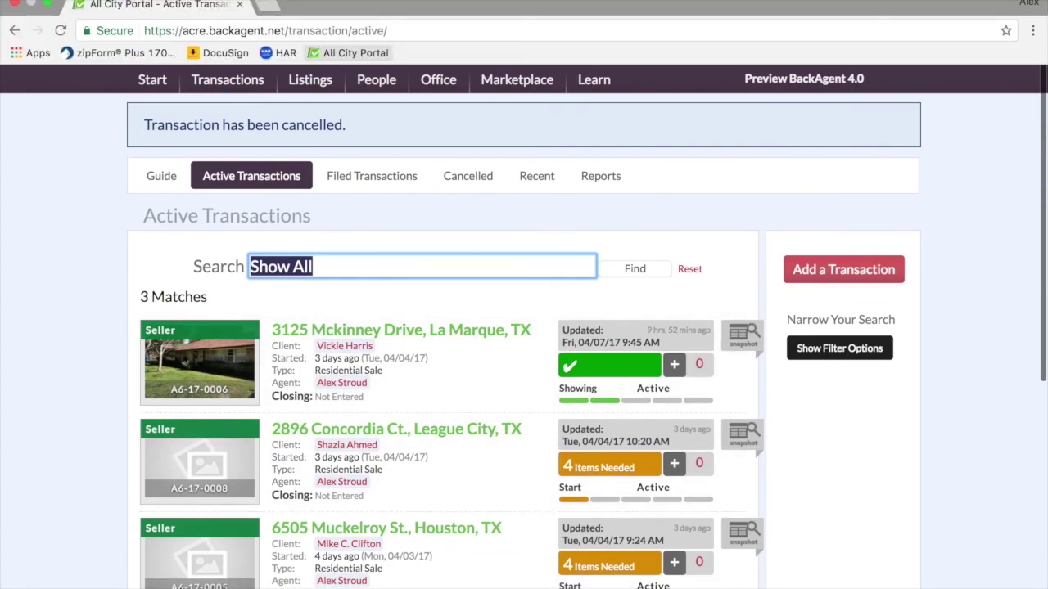